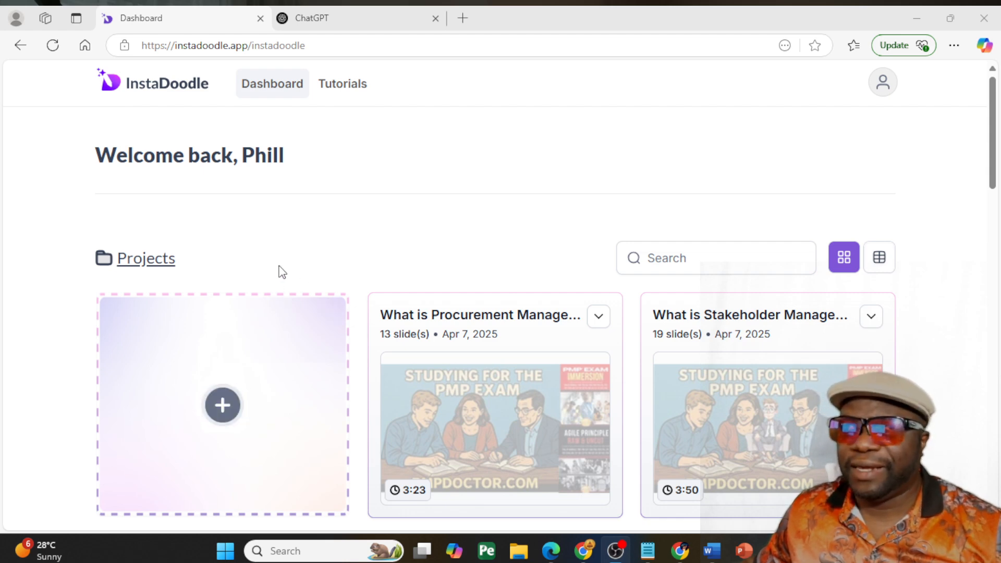
Create a new project in Manual Mode based on the Stickman template
click(228, 400)
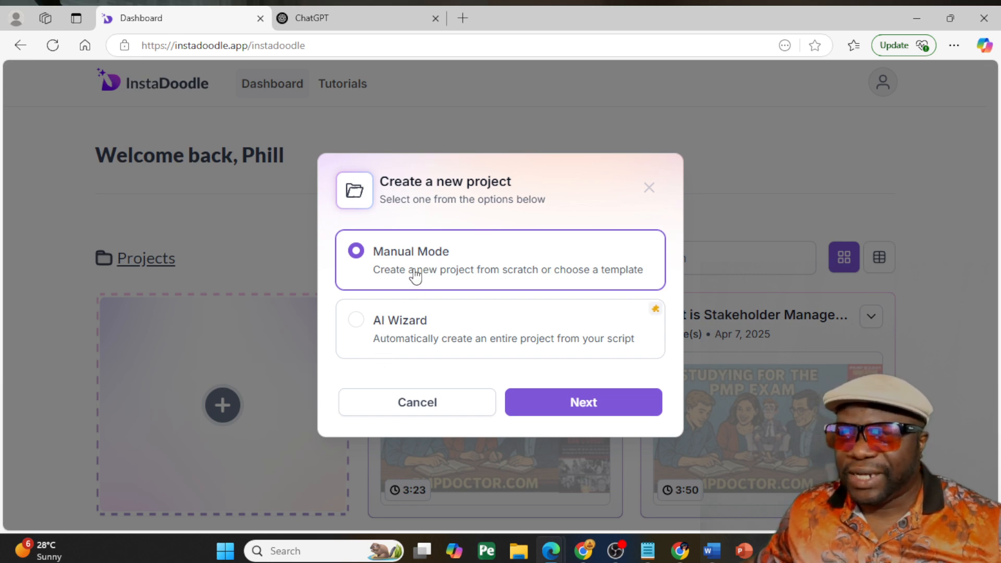
click(543, 404)
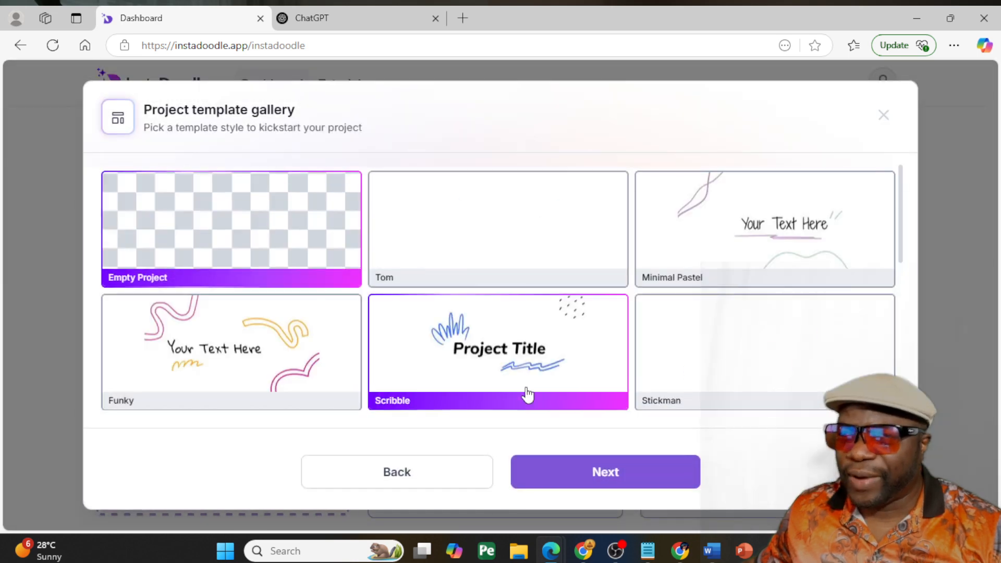
scroll(263, 333, down, 2)
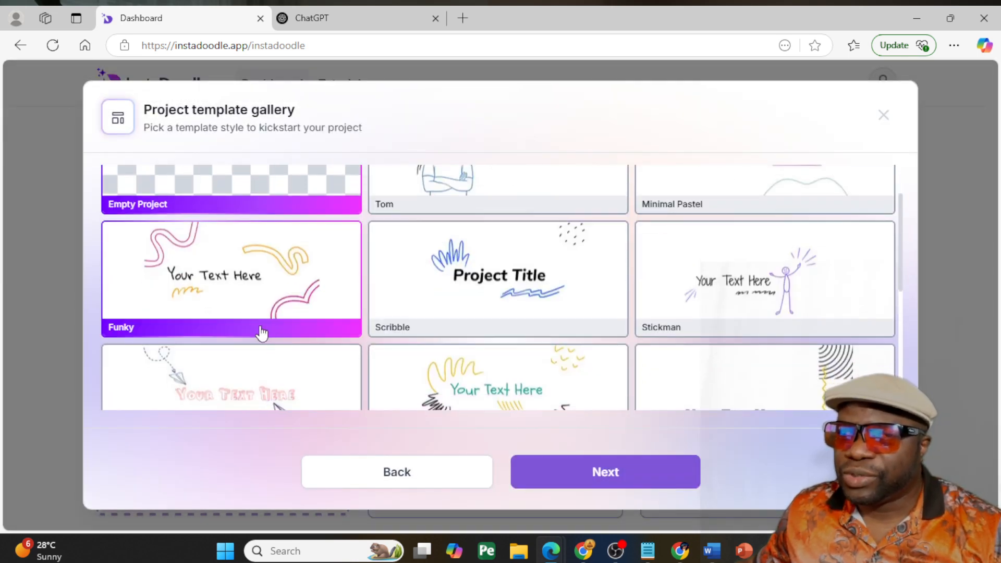
click(708, 286)
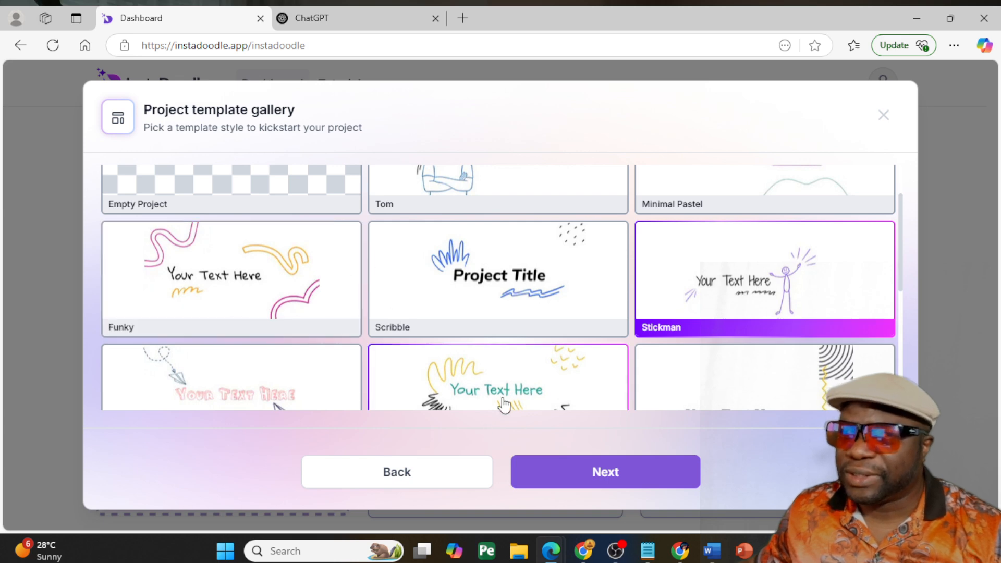
click(562, 472)
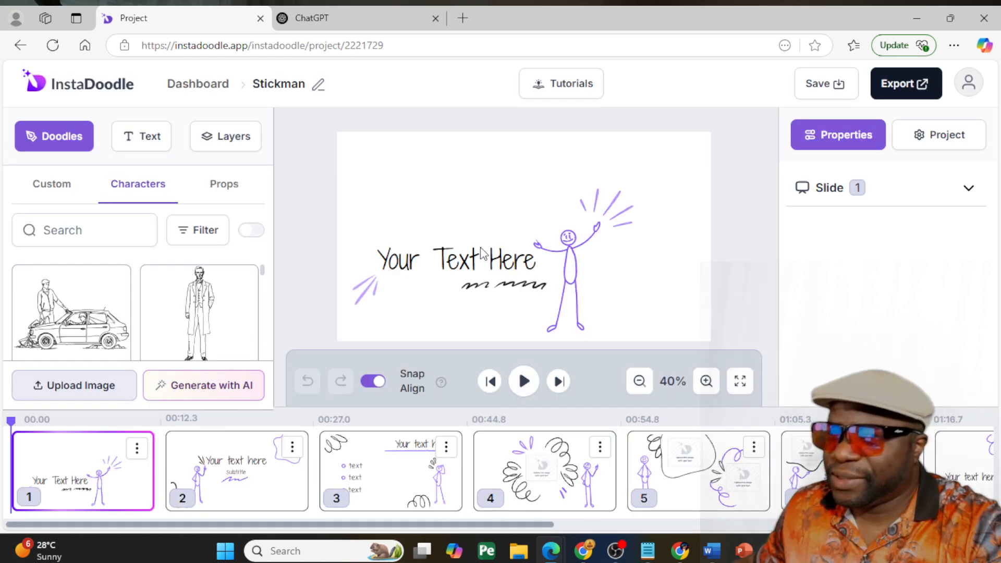
Replace the placeholder text on slide 1 with "How to Bake a Cake" and move it up above the stick figure
click(468, 270)
double_click(468, 264)
key(ctrl+a)
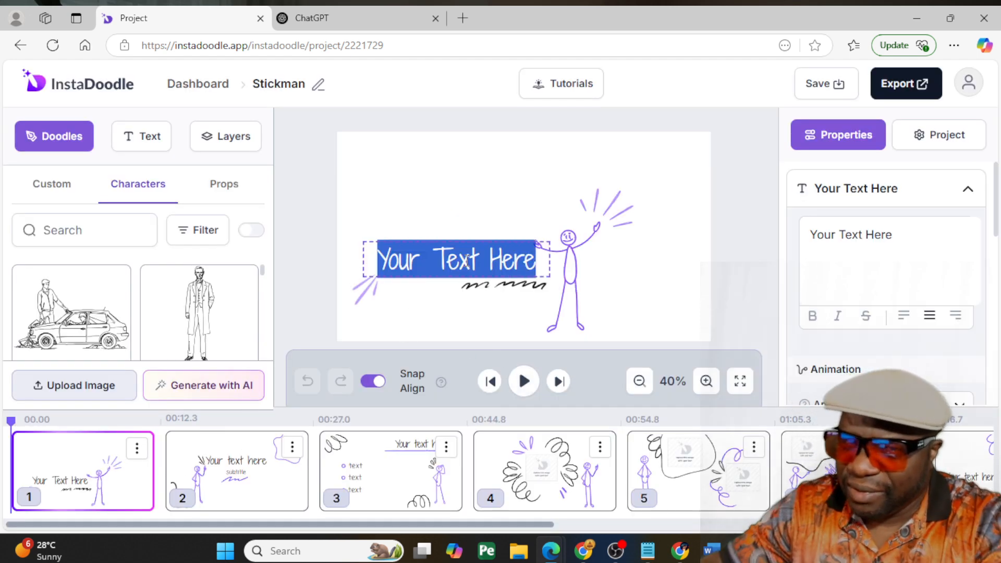
text(How)
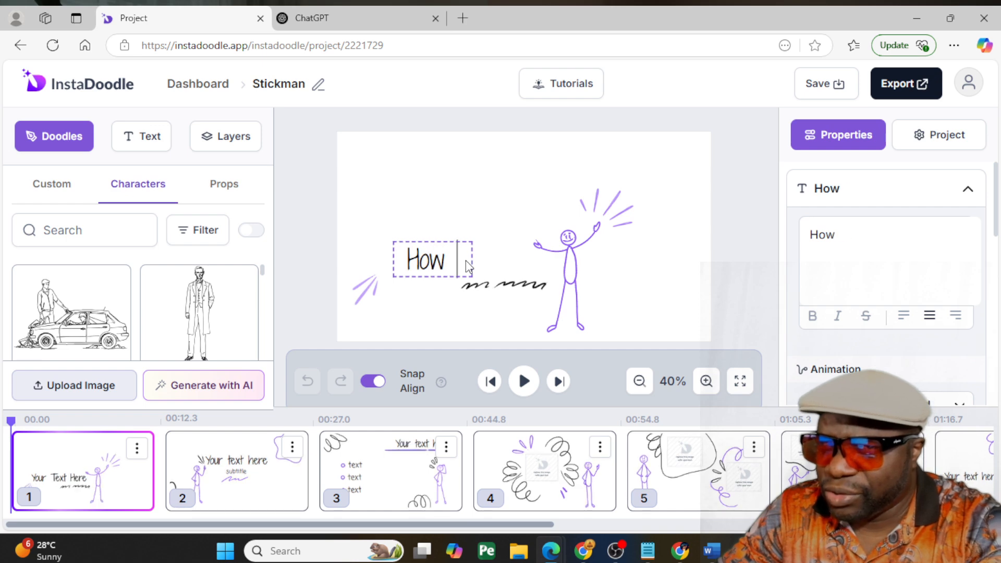
text( to Bake a Cke)
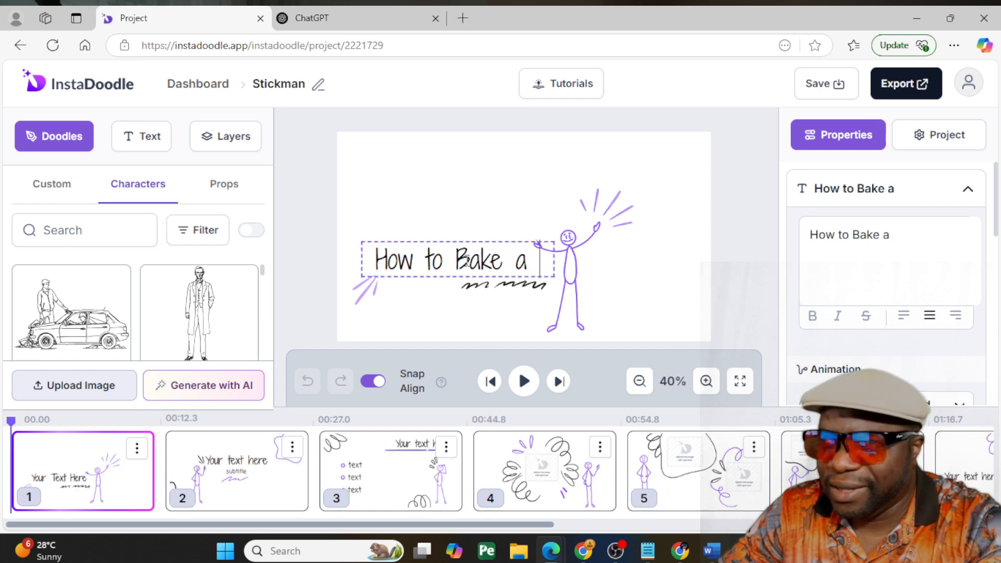
key(BackSpace)
key(BackSpace)
key(BackSpace)
text(ak)
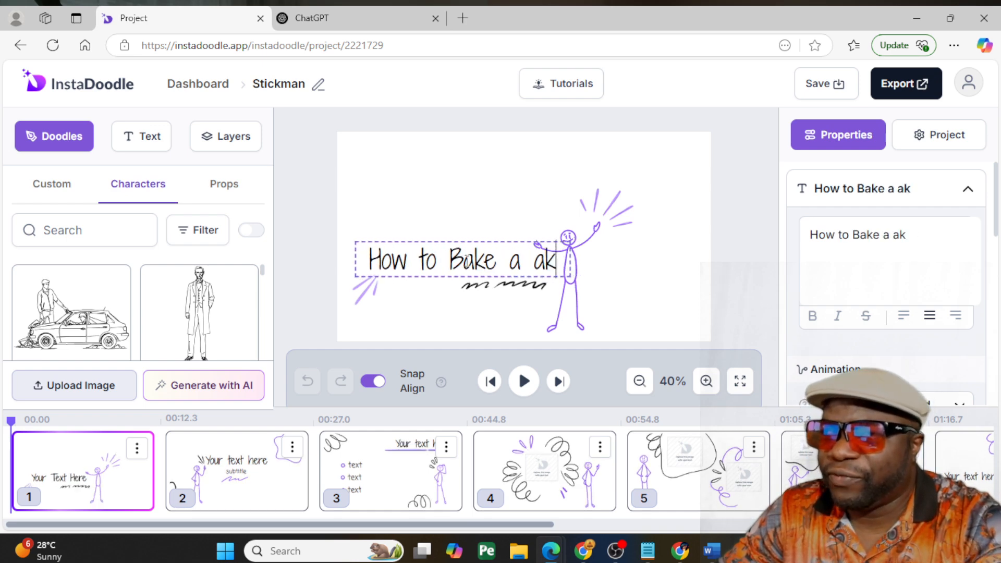
key(BackSpace)
key(BackSpace)
text(Caker)
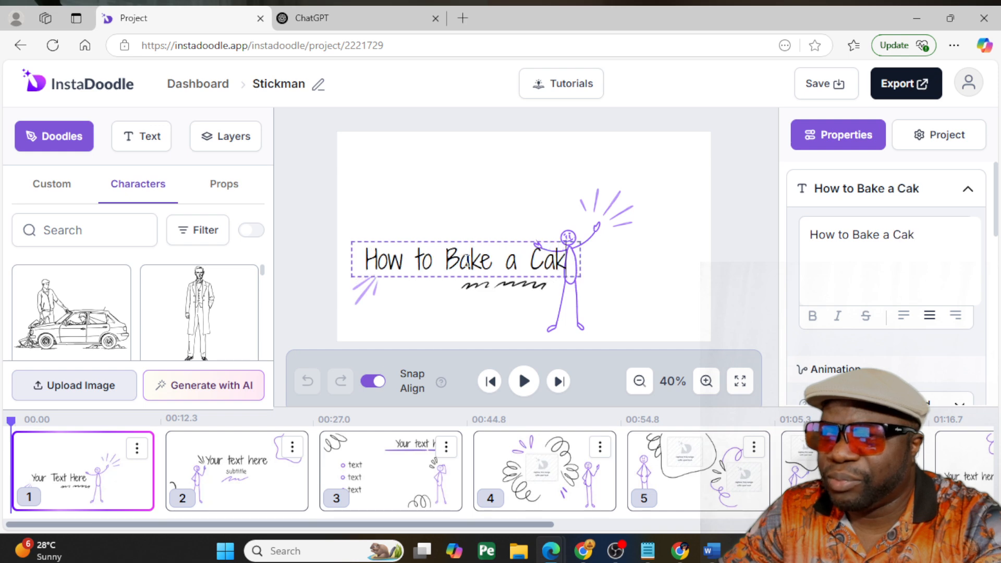
key(BackSpace)
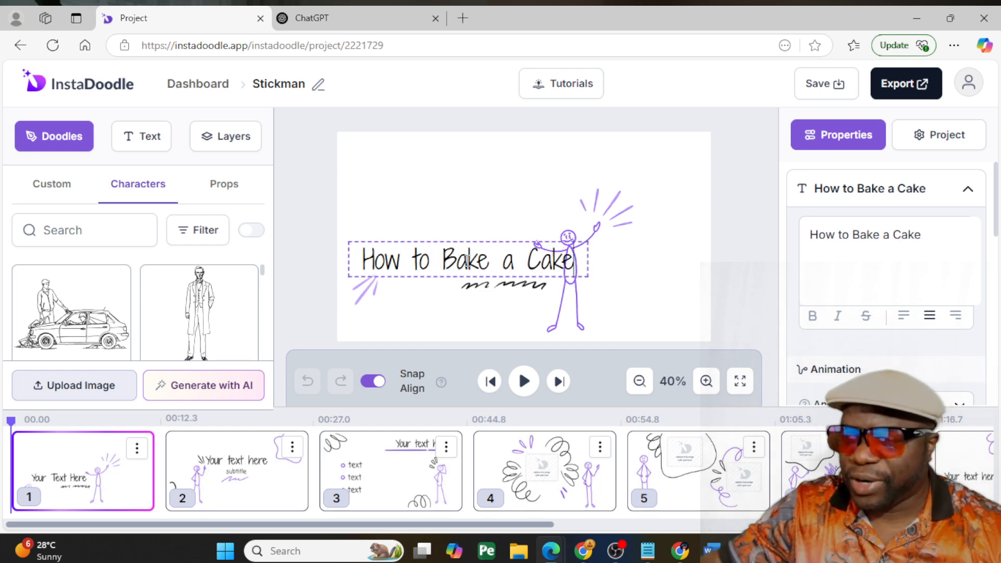
click(274, 248)
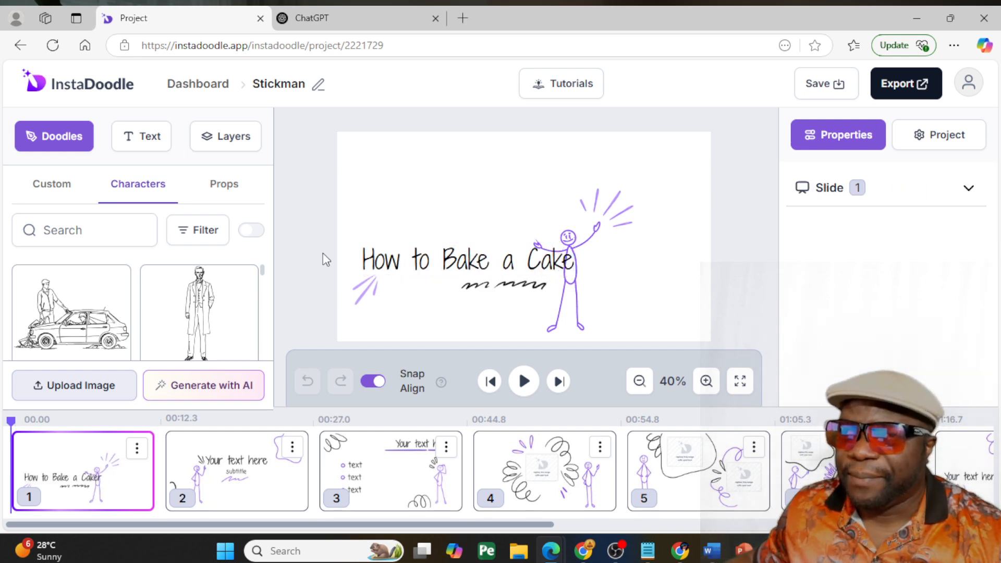
click(421, 272)
drag(422, 272, 415, 185)
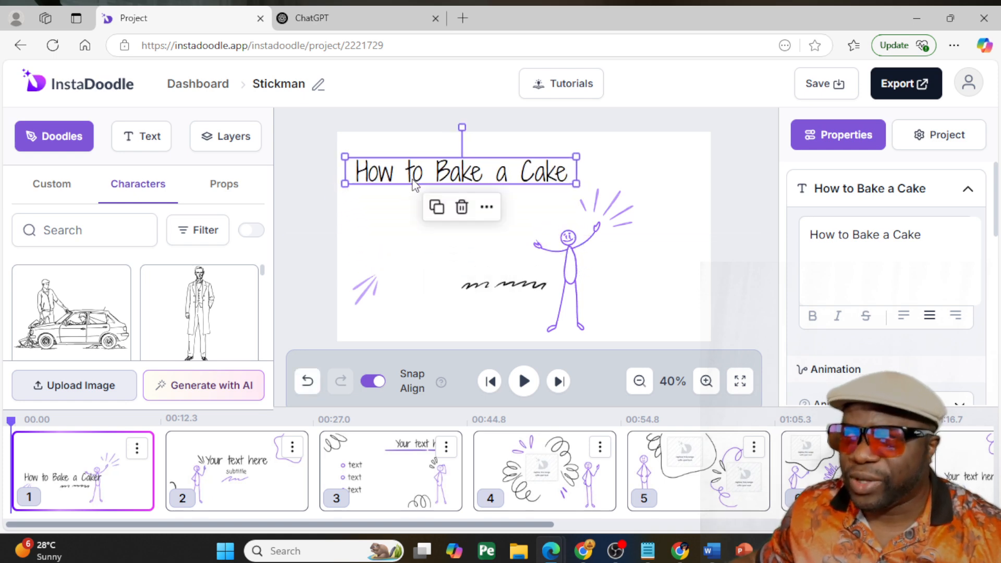
Switch to ChatGPT and send the prompt "how to bake a cake in slides 7 steps"
click(331, 21)
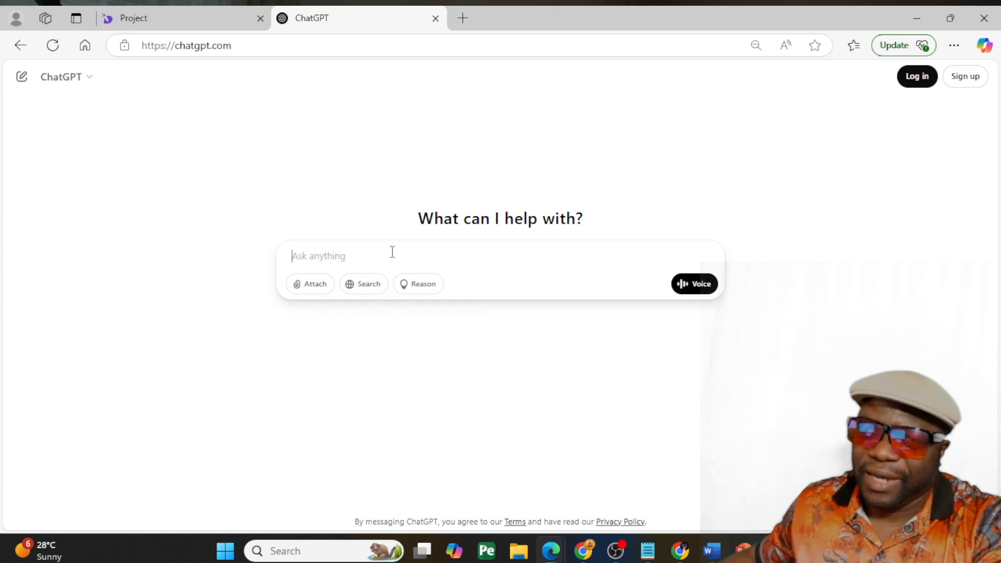
text(how to bake a c)
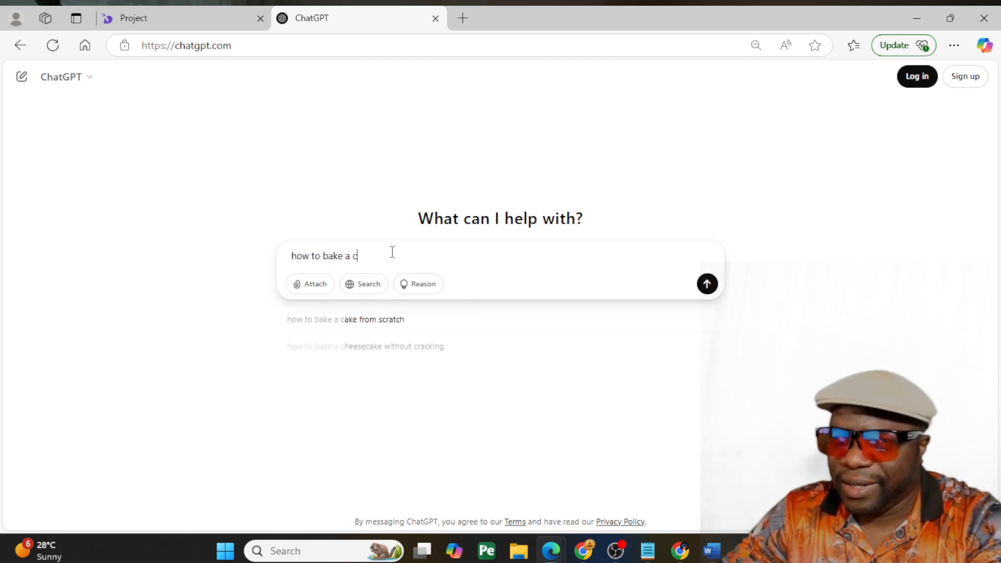
text(ake in slide)
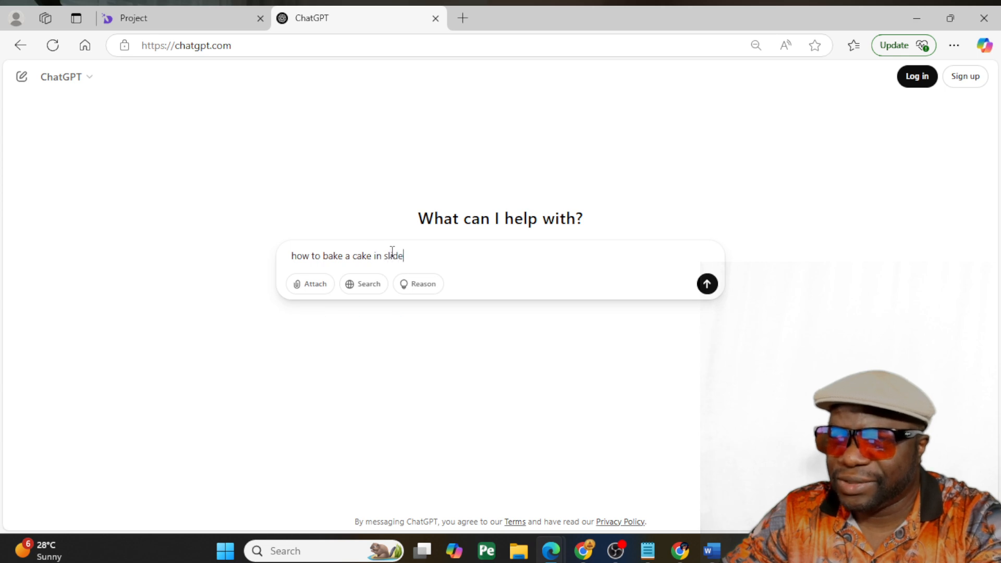
text(s 7 ste)
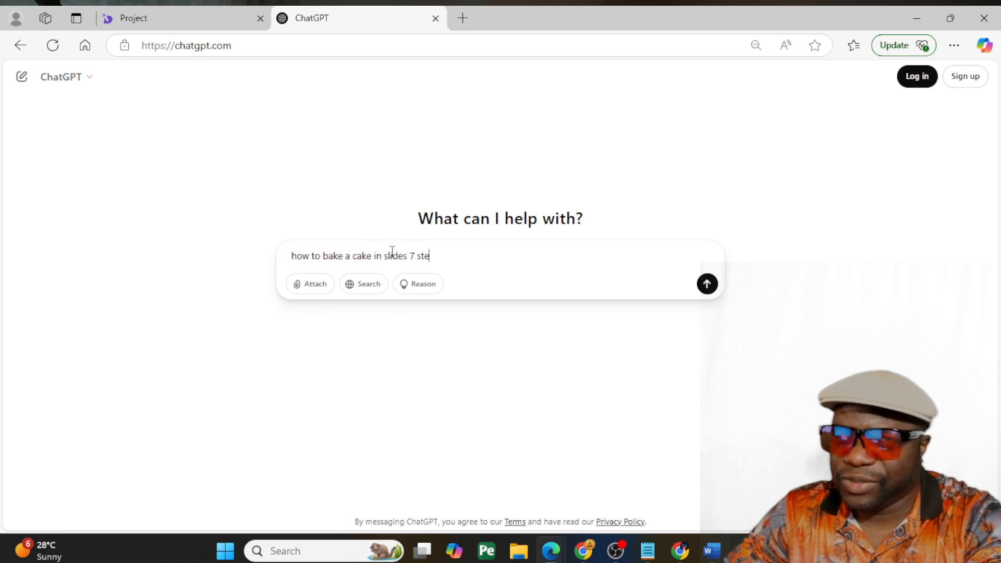
text(ps)
key(Return)
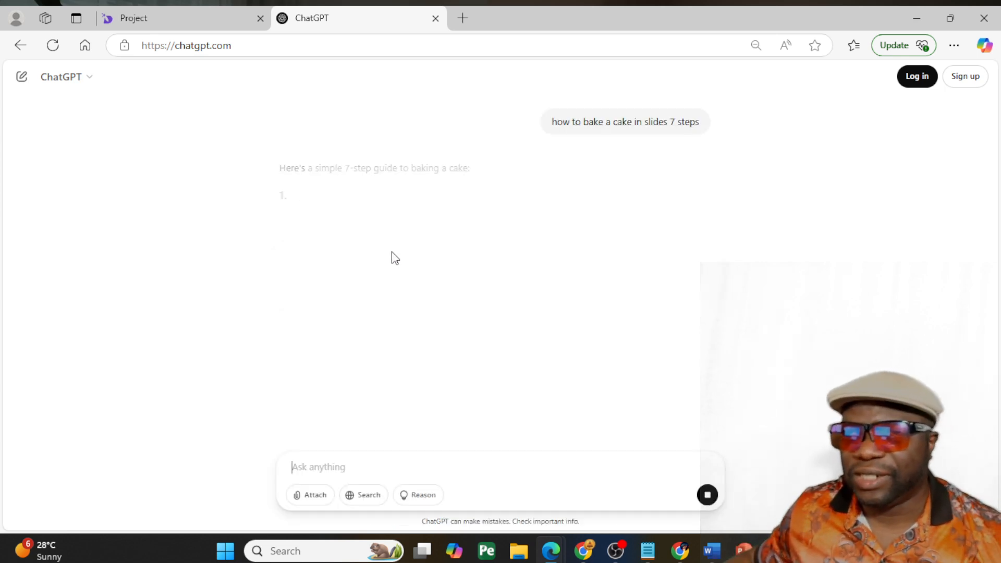
Copy the Preheat the Oven step from ChatGPT's answer and paste it over the title text on slide 2 of the InstaDoodle project
drag(485, 239, 288, 196)
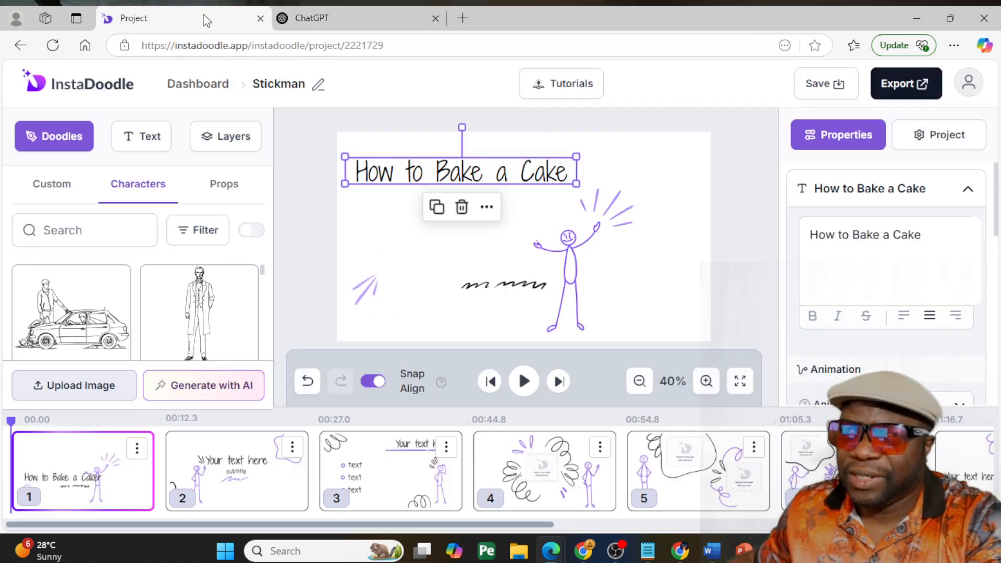
click(204, 16)
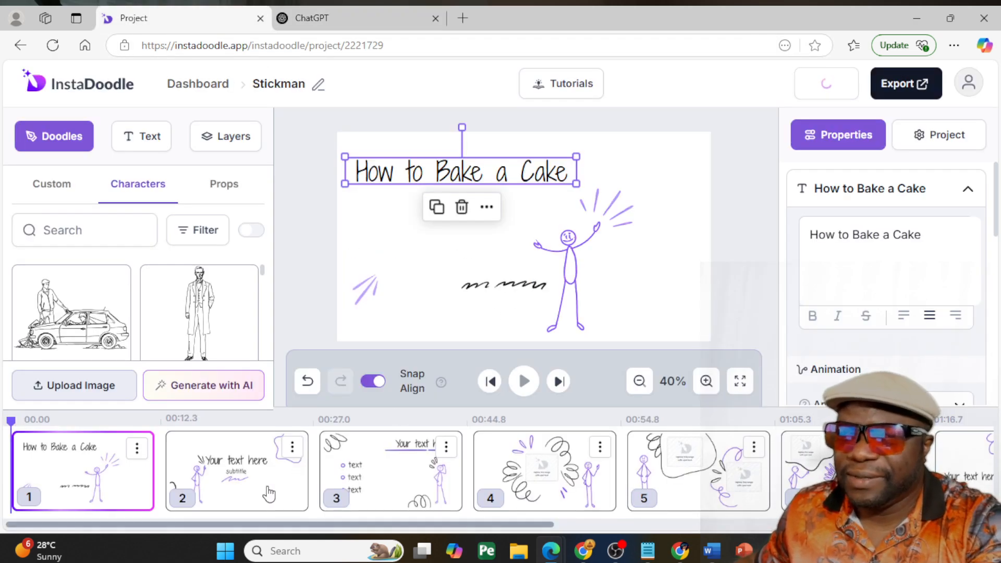
click(246, 448)
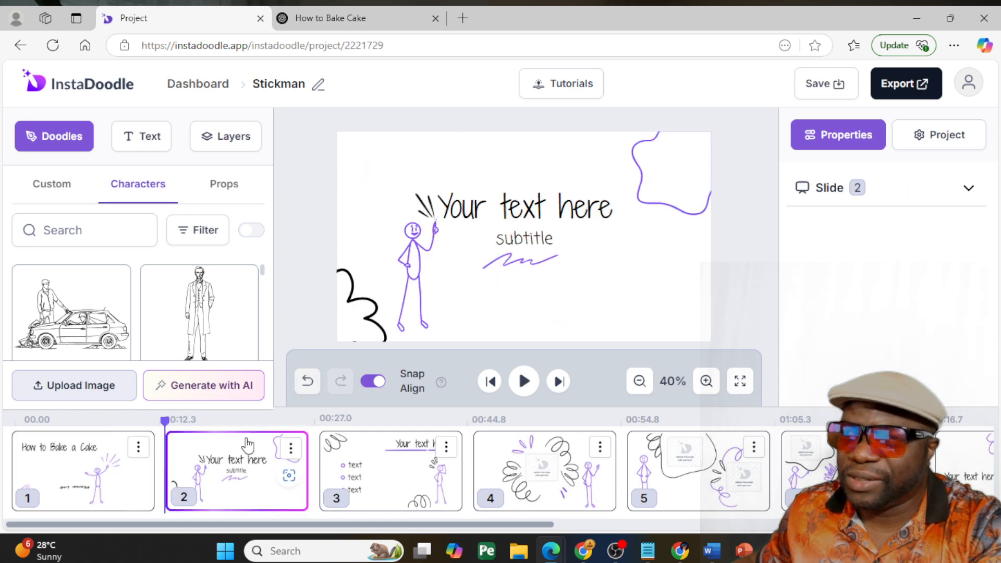
click(501, 206)
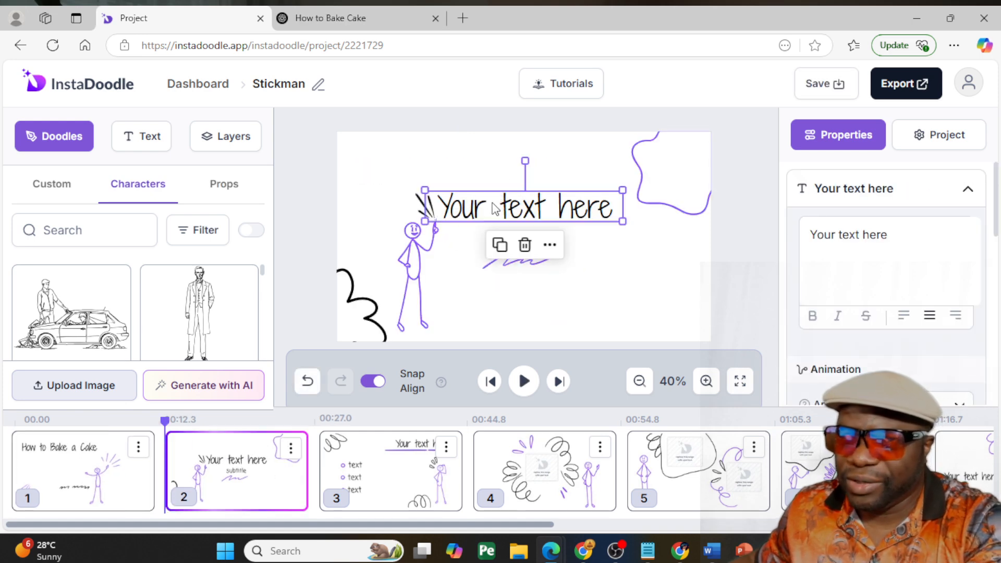
double_click(496, 208)
key(ctrl+v)
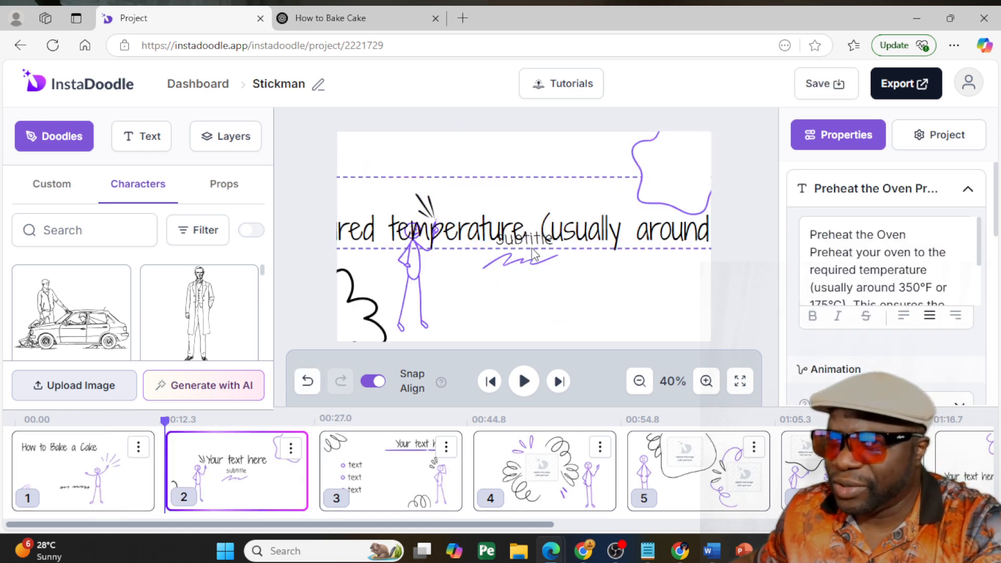
Insert a line break before "(usually around" in slide 2's pasted text and finish editing
click(541, 223)
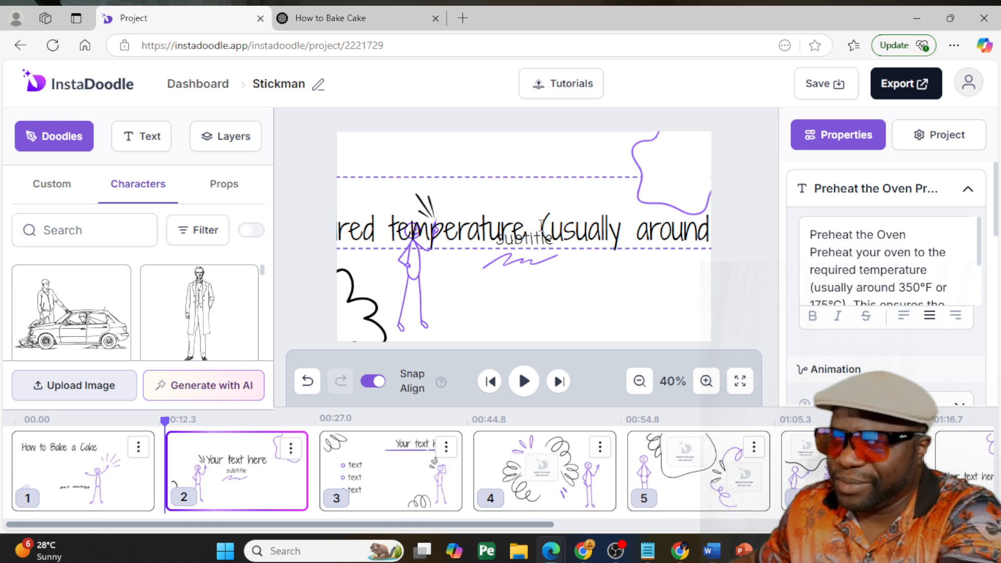
key(Return)
click(589, 305)
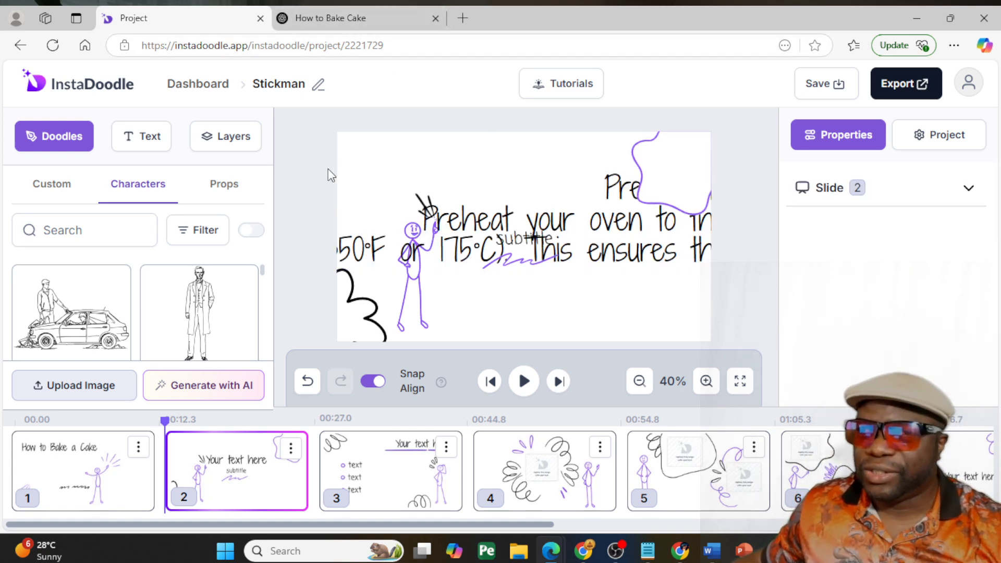
drag(179, 524, 158, 523)
click(388, 458)
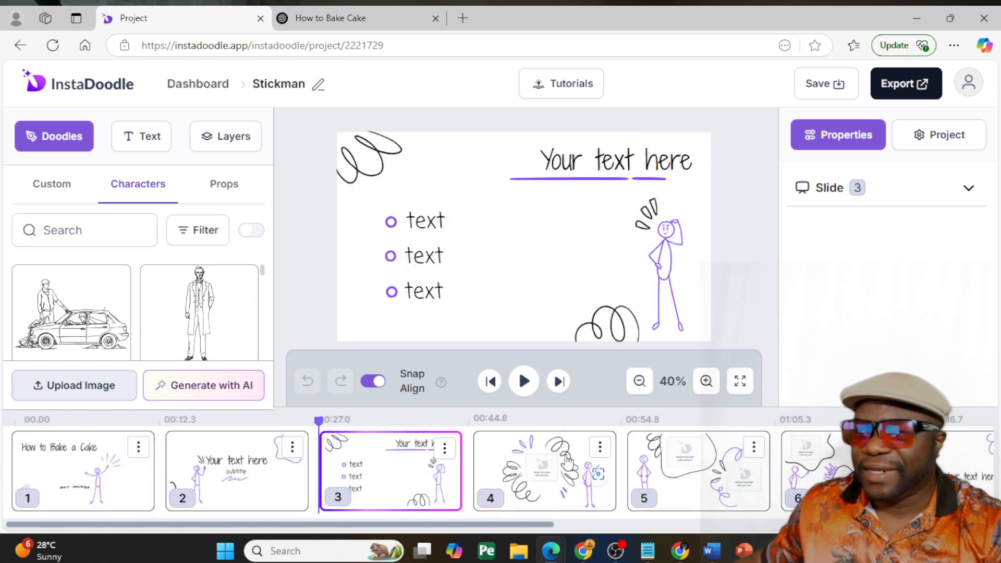
click(562, 468)
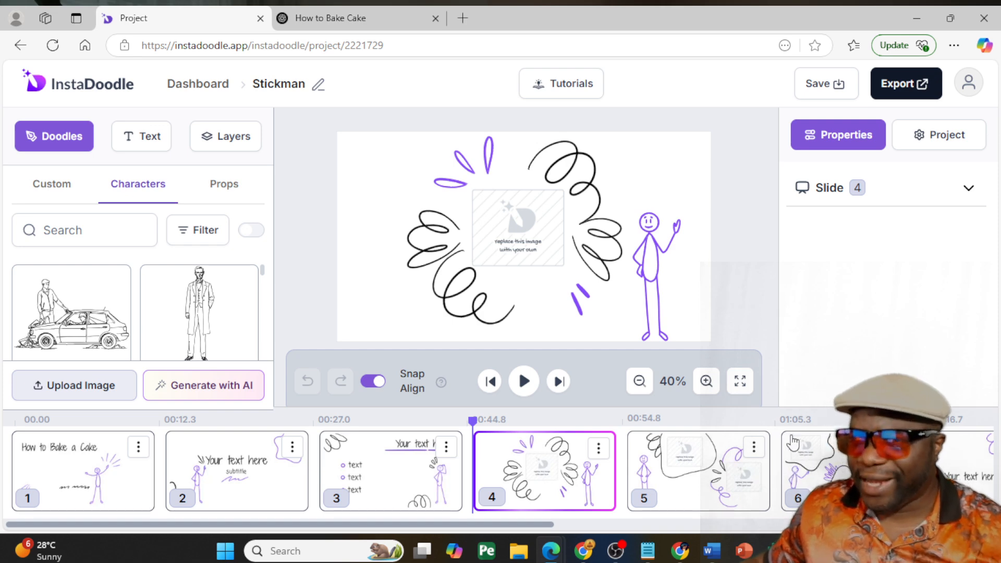
drag(536, 525, 201, 500)
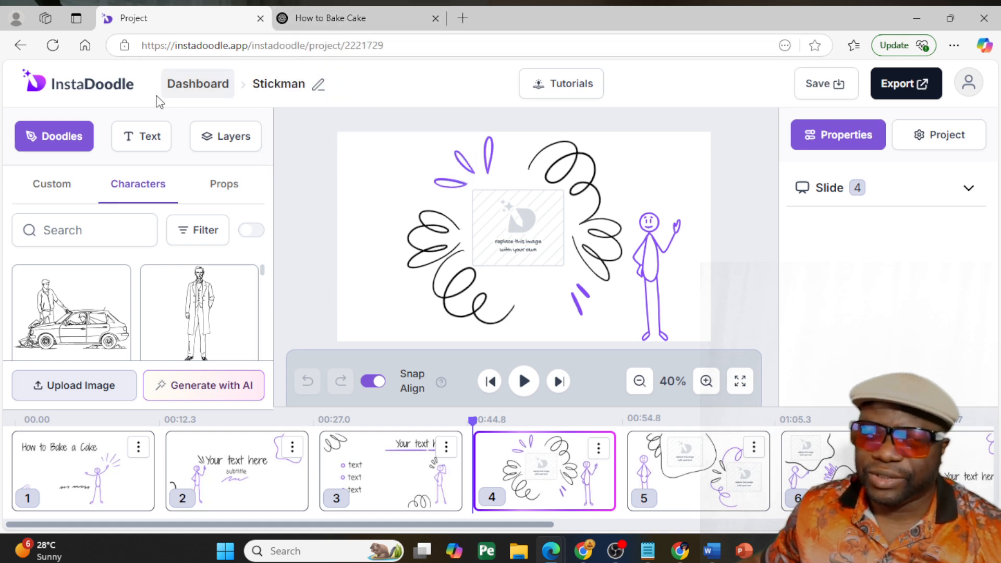
Return to the dashboard and start another new project with the AI Wizard, continuing to its script stage
click(200, 88)
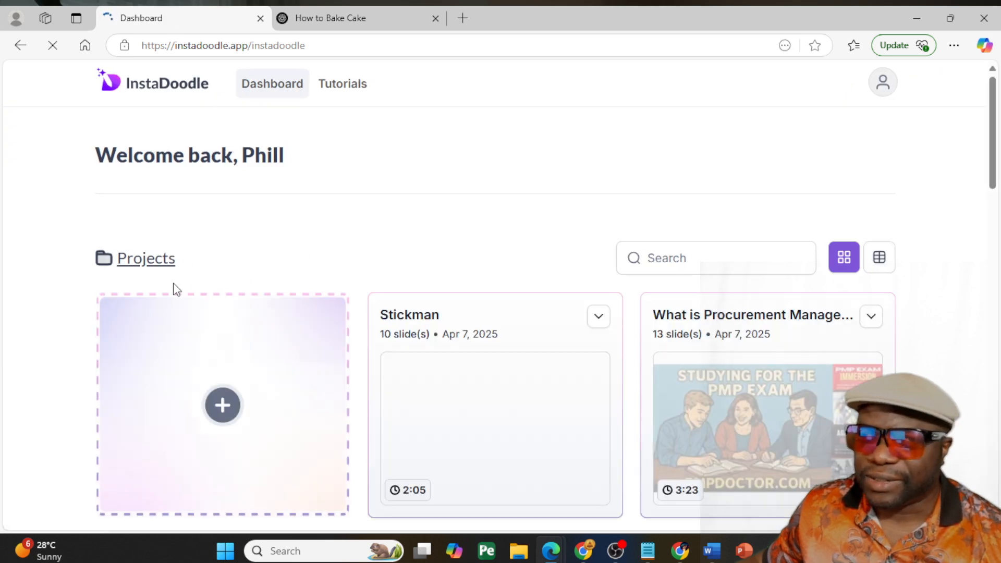
scroll(245, 339, down, 1)
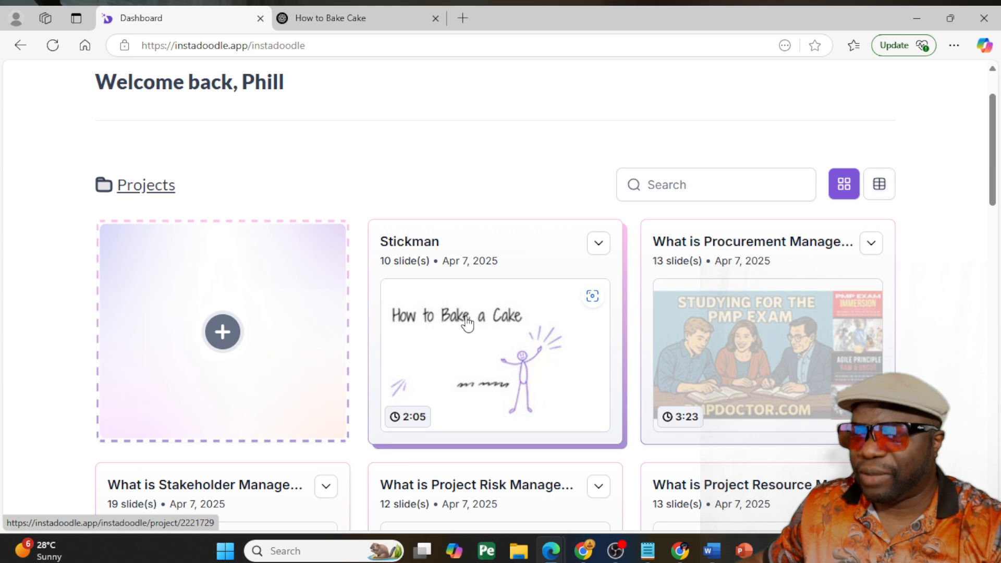
click(224, 331)
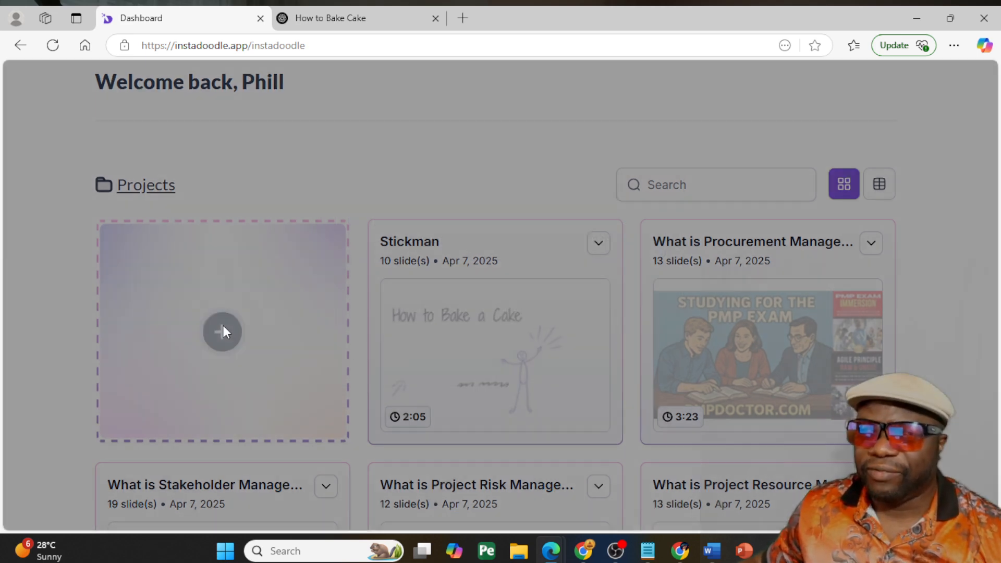
click(352, 323)
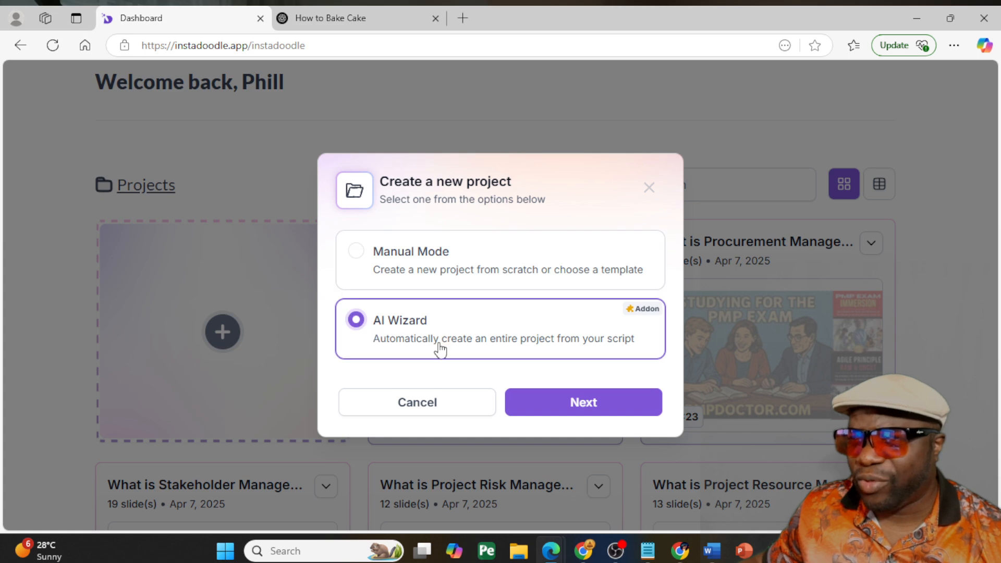
click(634, 406)
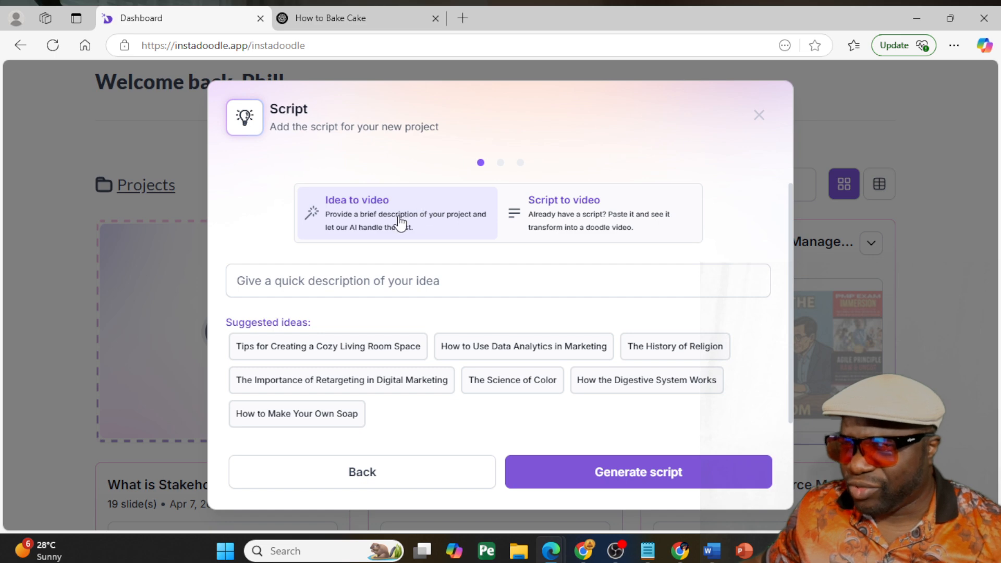
Generate an AI script from the idea "How to Bake a Cake"
click(374, 280)
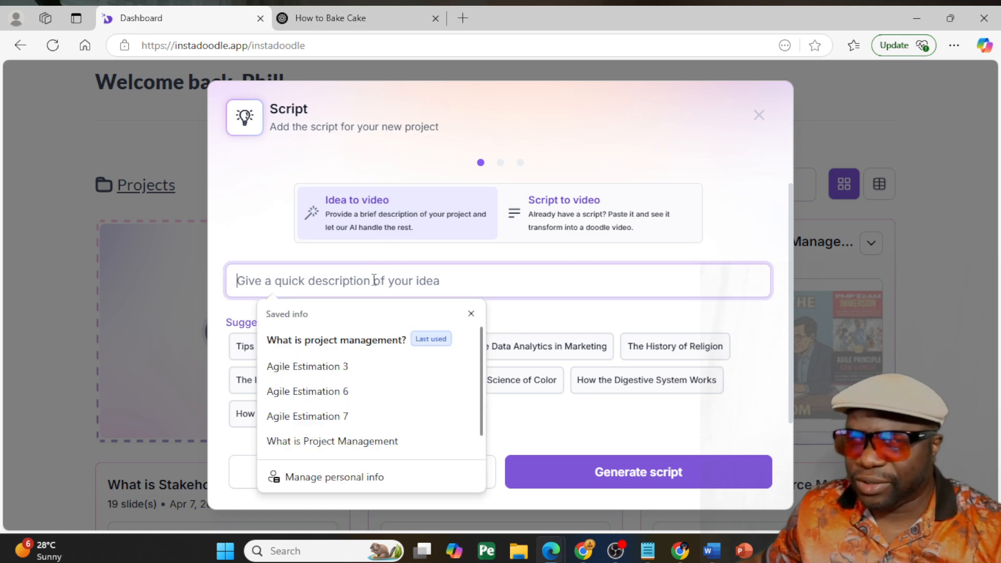
text(H)
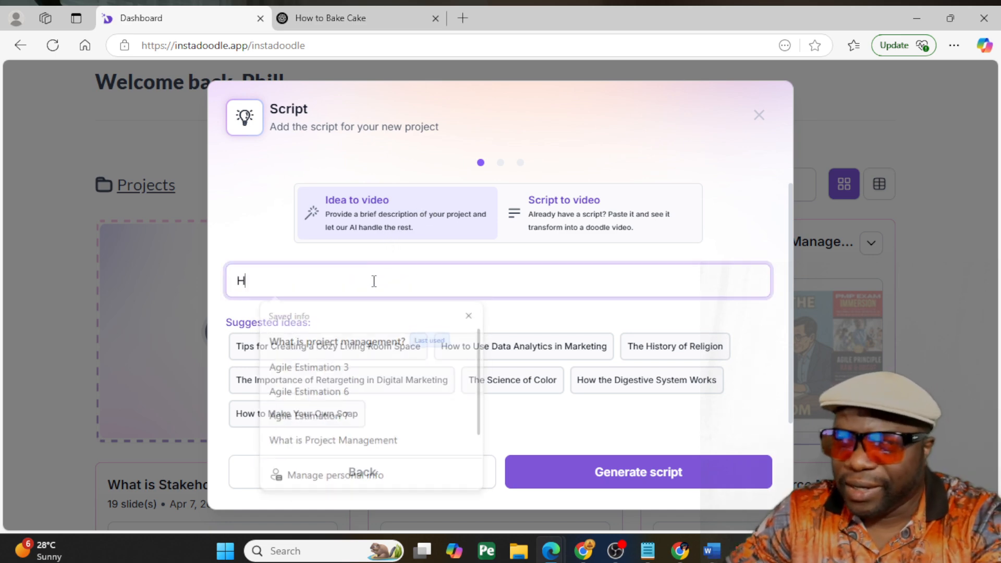
text(ow to Ba)
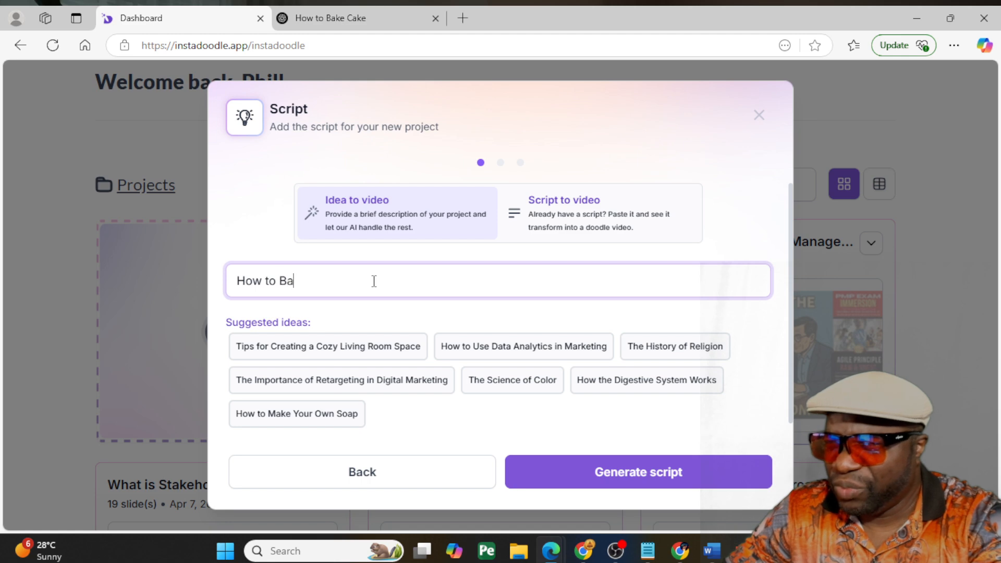
text(ke a Cake)
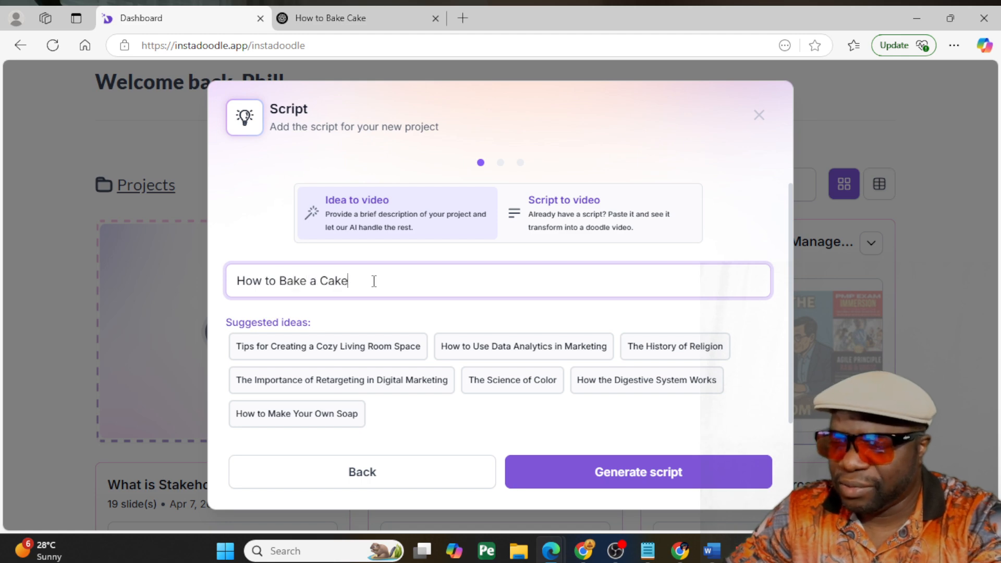
click(638, 475)
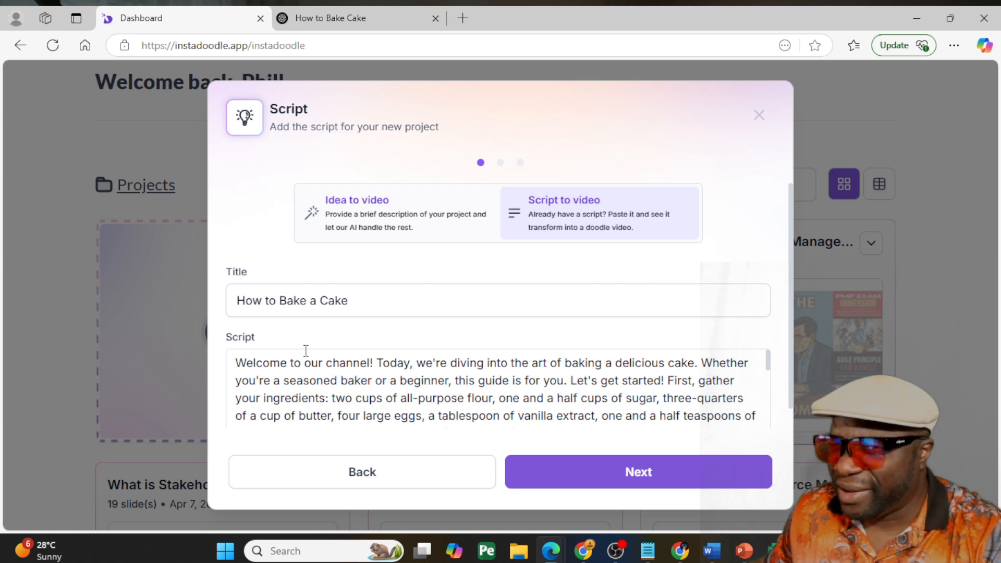
Read through the generated cake script and accept it to have the slides generated
scroll(324, 383, down, 10)
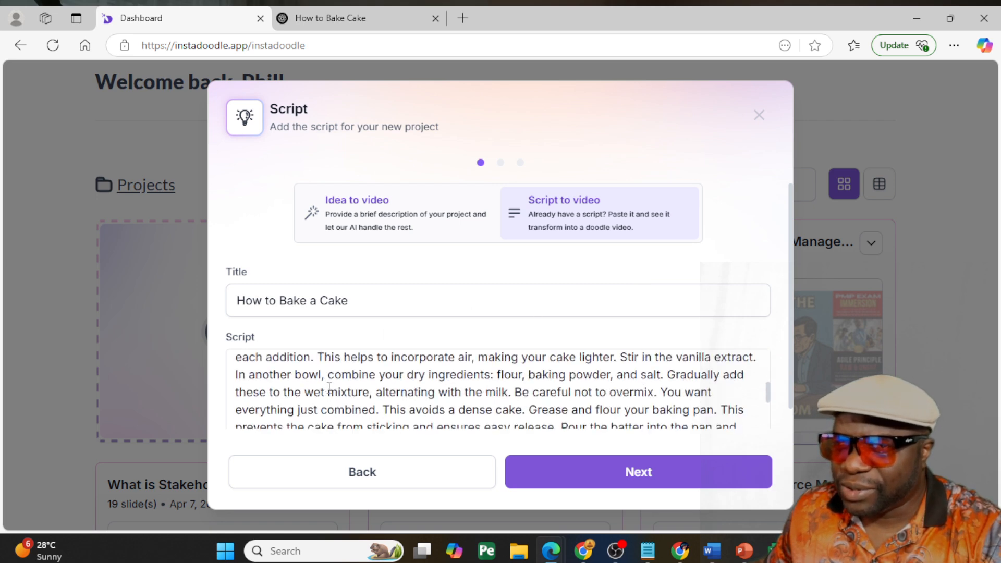
scroll(363, 405, up, 10)
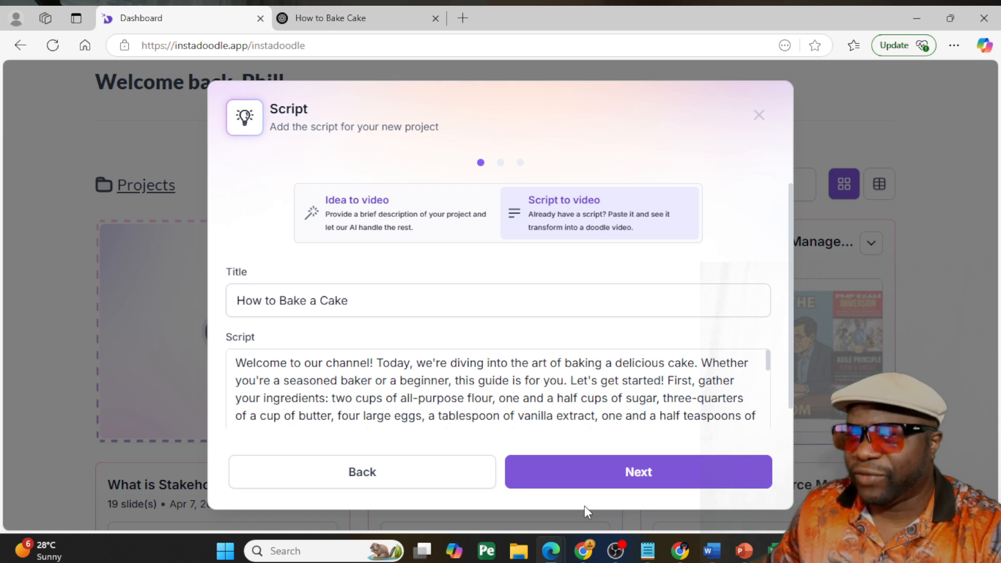
click(611, 479)
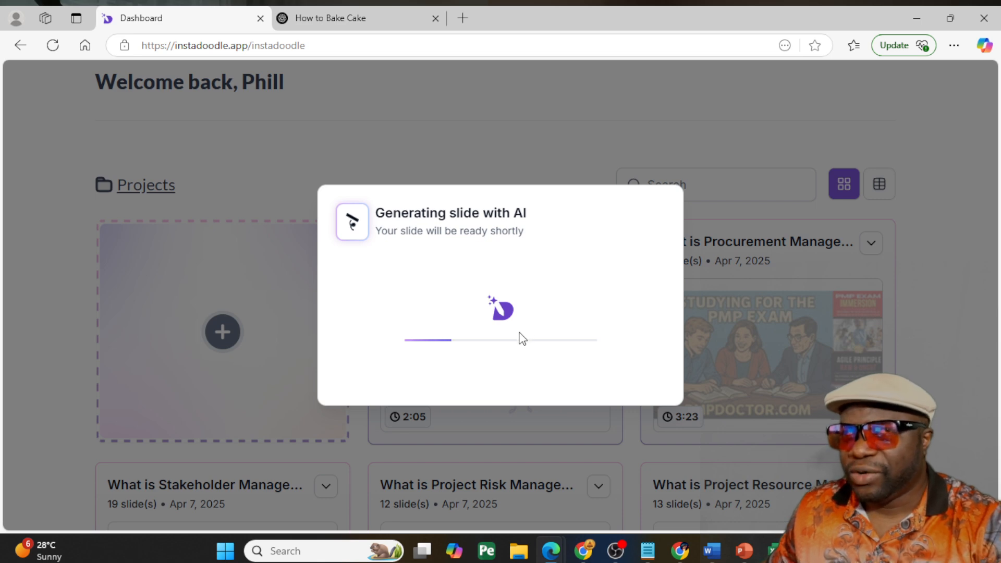
Switch to ChatGPT, look through its 7-step cake baking answer, and return to InstaDoodle
click(353, 25)
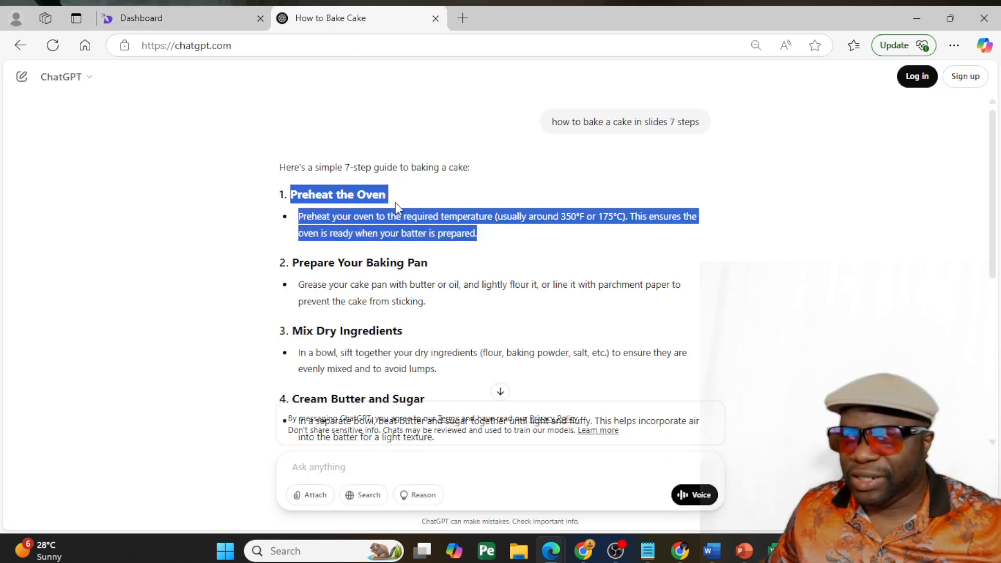
scroll(398, 263, down, 3)
scroll(398, 262, down, 4)
scroll(400, 276, up, 10)
click(209, 20)
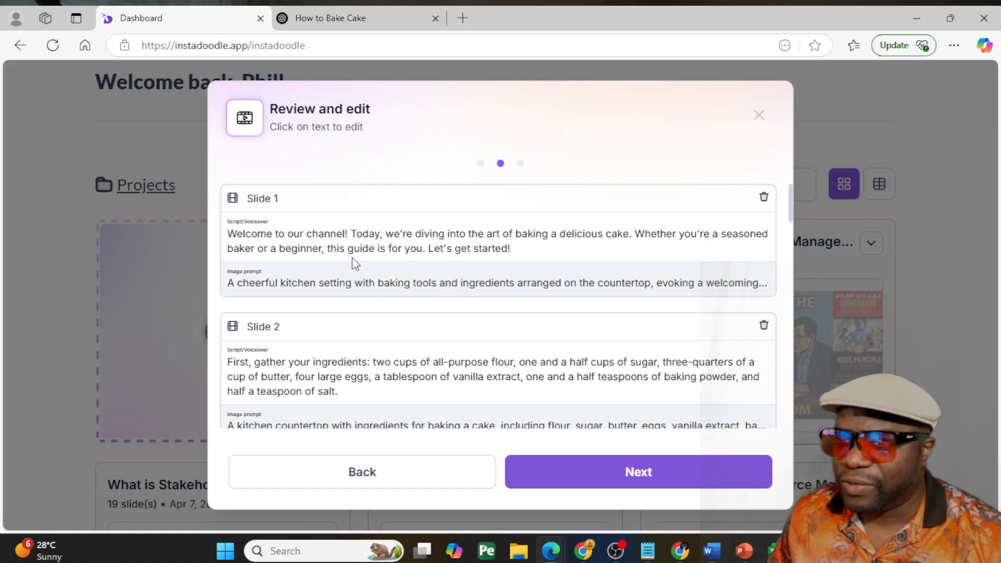
Review the script and image prompts of all generated slides and continue to the style and voiceover stage
scroll(352, 258, down, 3)
scroll(352, 258, down, 20)
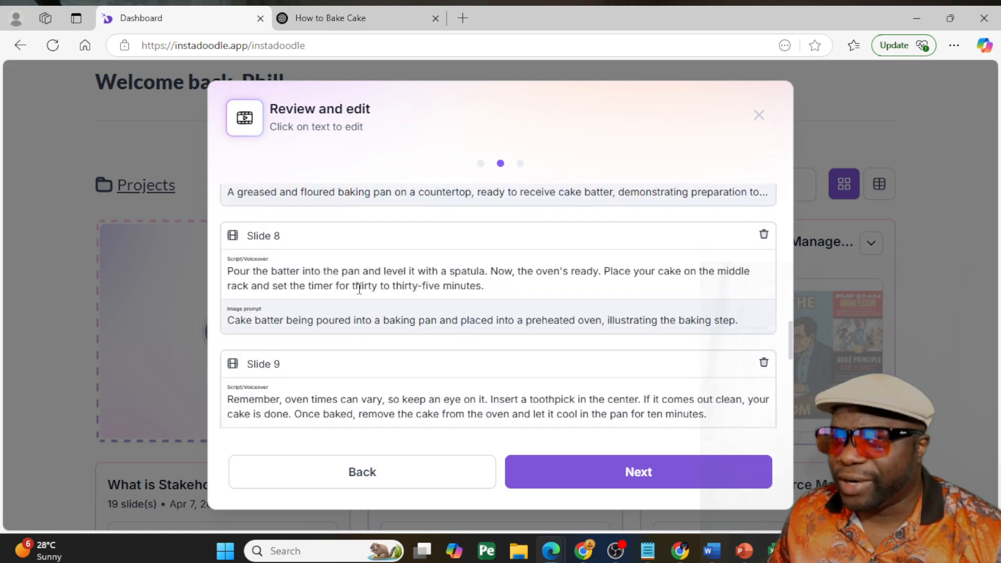
scroll(359, 294, down, 1)
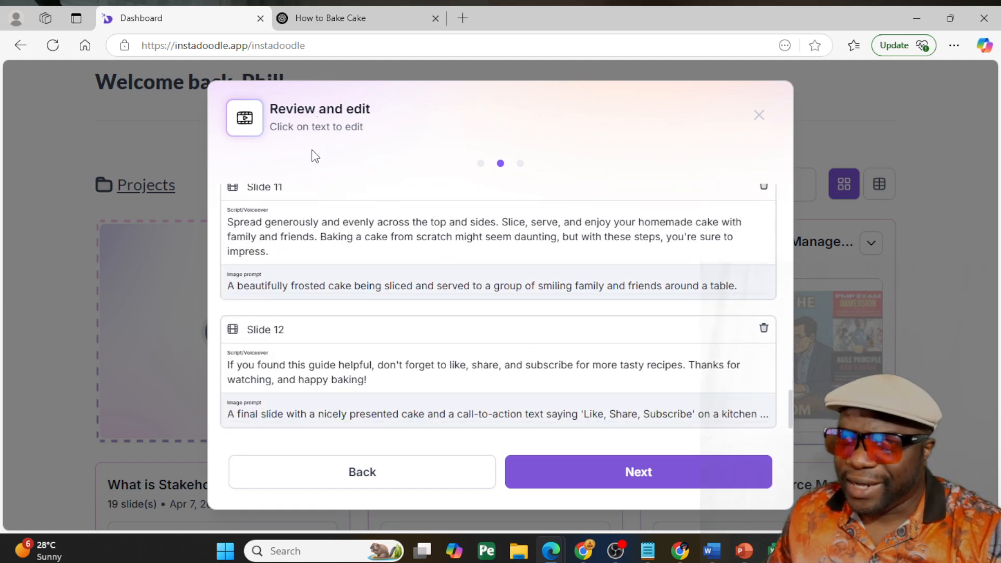
click(362, 241)
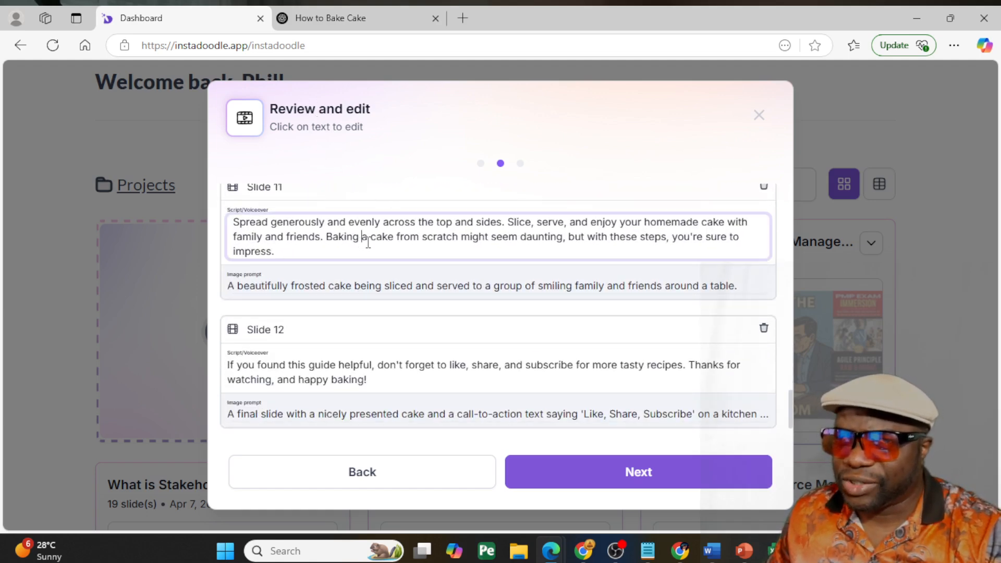
scroll(405, 353, up, 20)
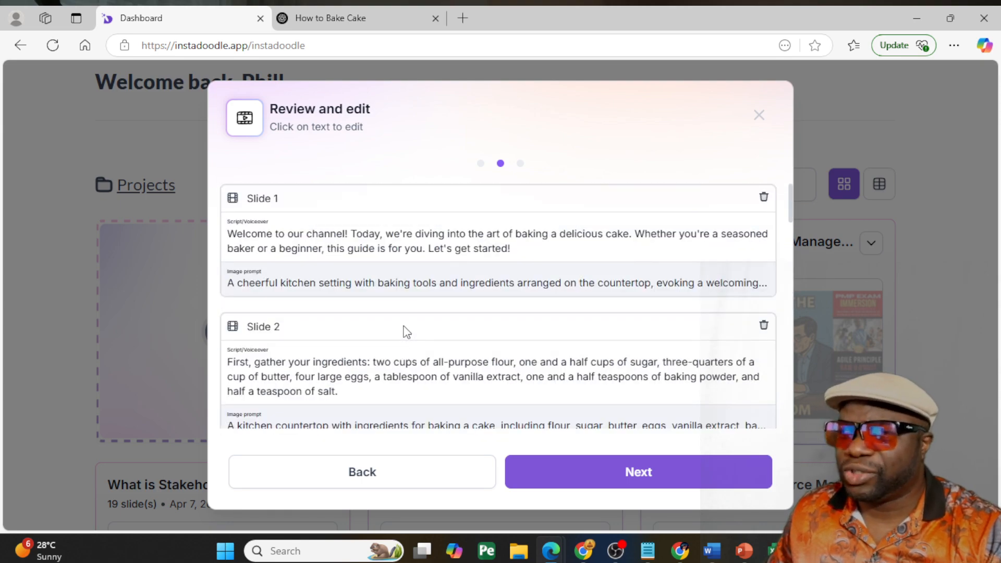
click(591, 478)
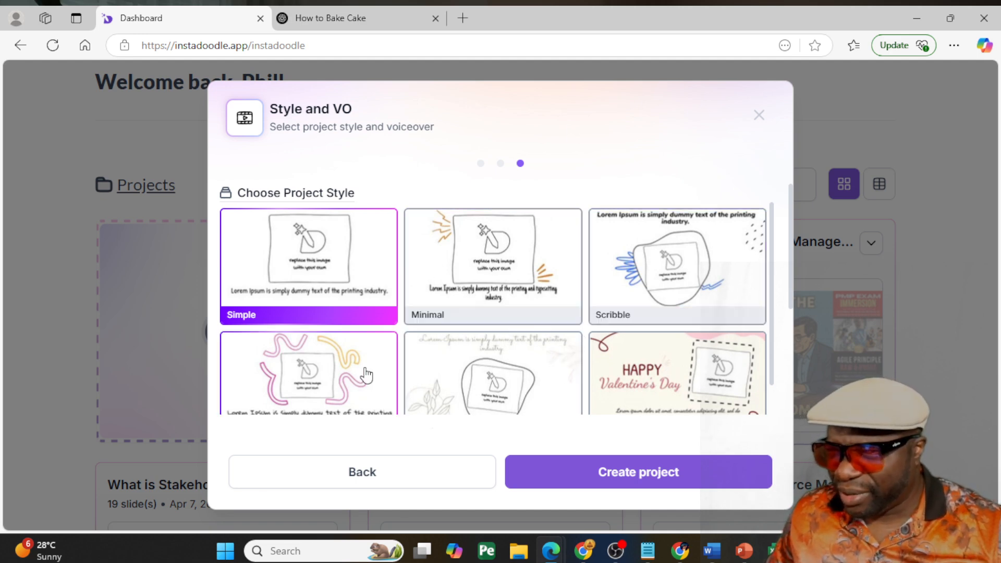
Compare the available project styles, keep Simple as the style, and create the project
scroll(306, 390, down, 1)
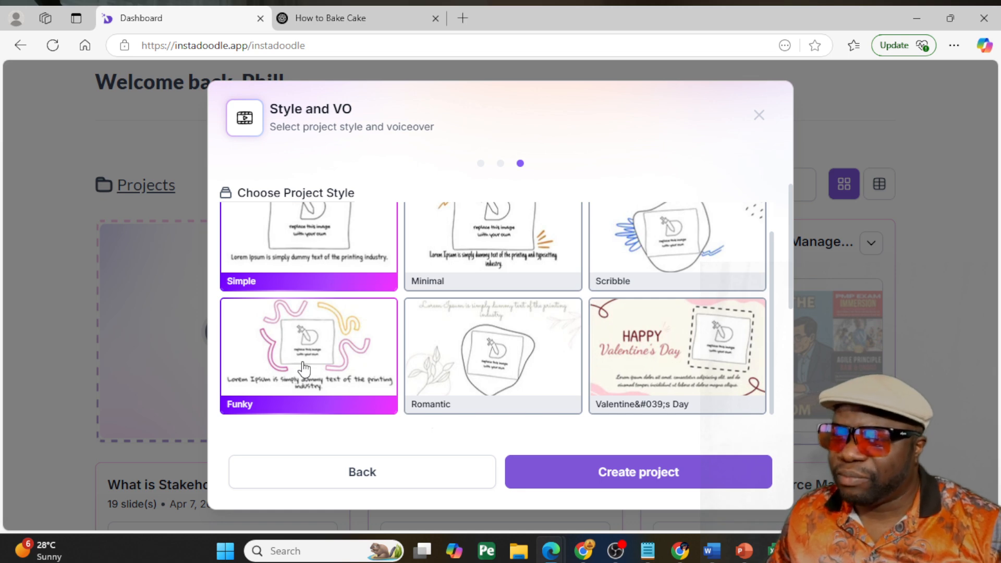
scroll(305, 369, up, 1)
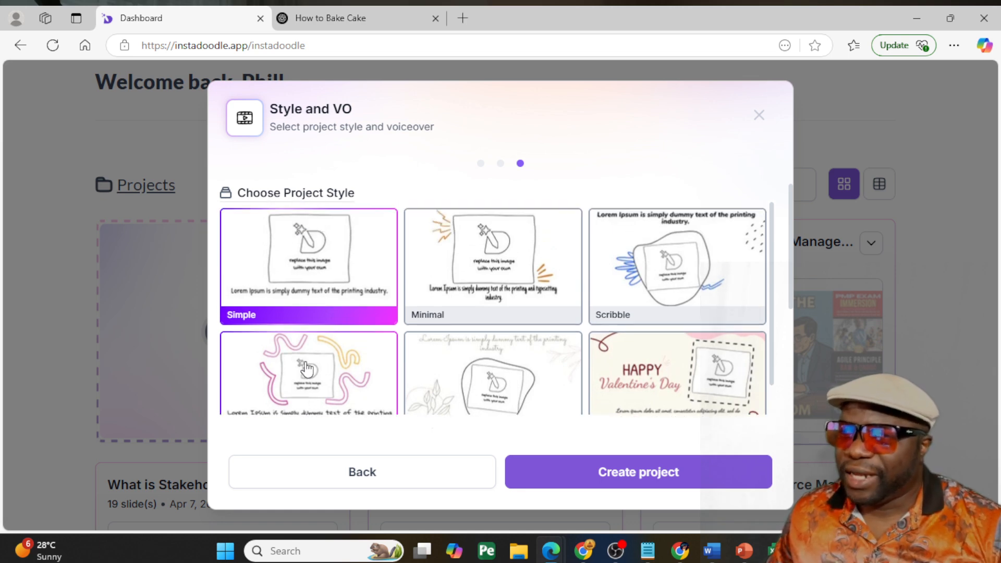
scroll(304, 369, down, 1)
click(301, 368)
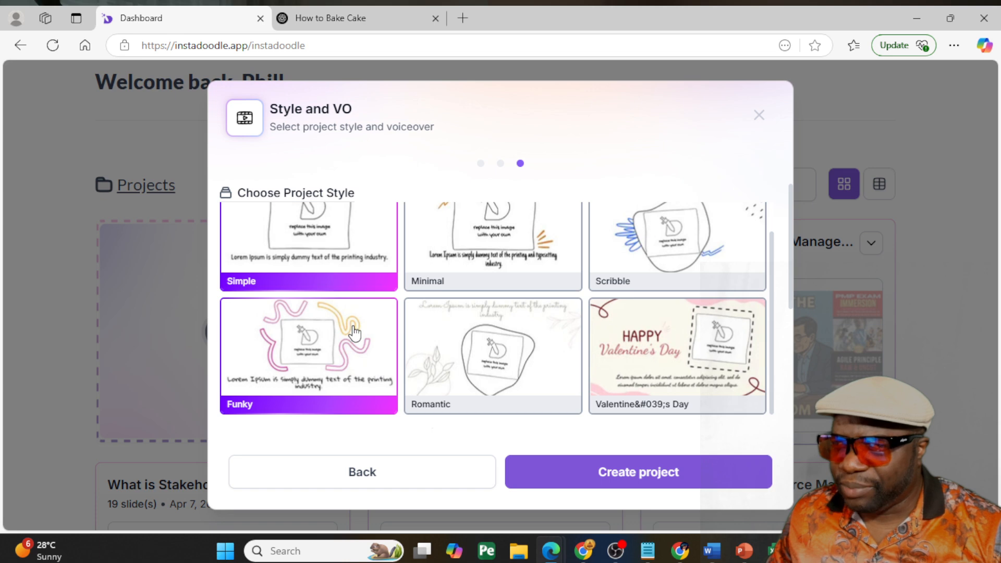
scroll(385, 326, up, 1)
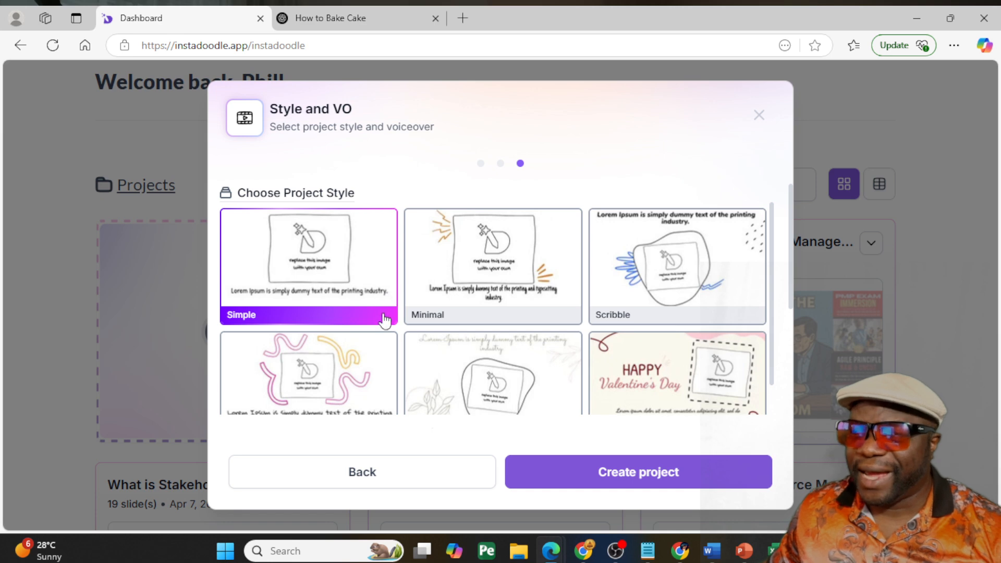
scroll(364, 371, down, 1)
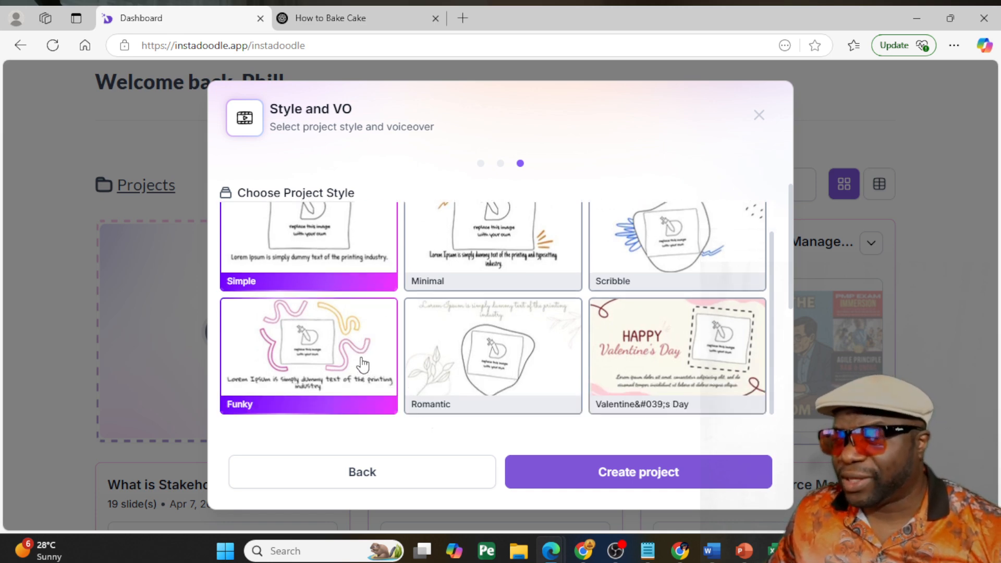
scroll(365, 364, up, 1)
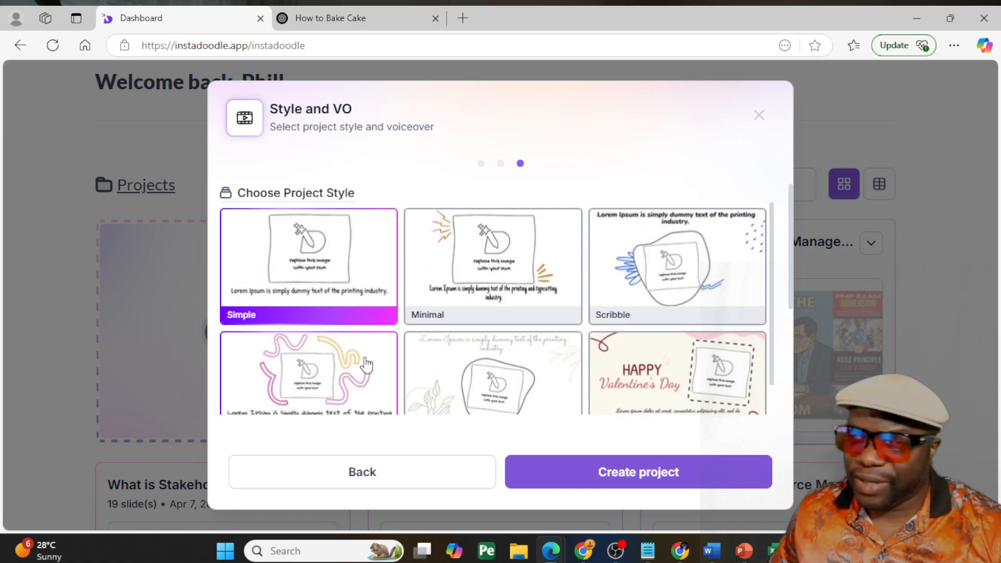
scroll(490, 383, down, 1)
click(491, 386)
scroll(491, 386, up, 1)
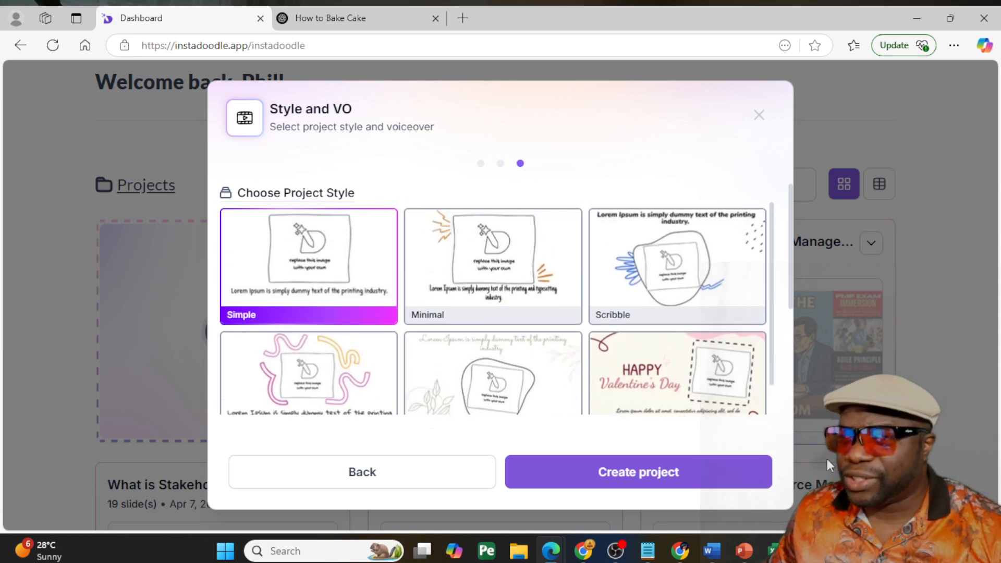
click(709, 470)
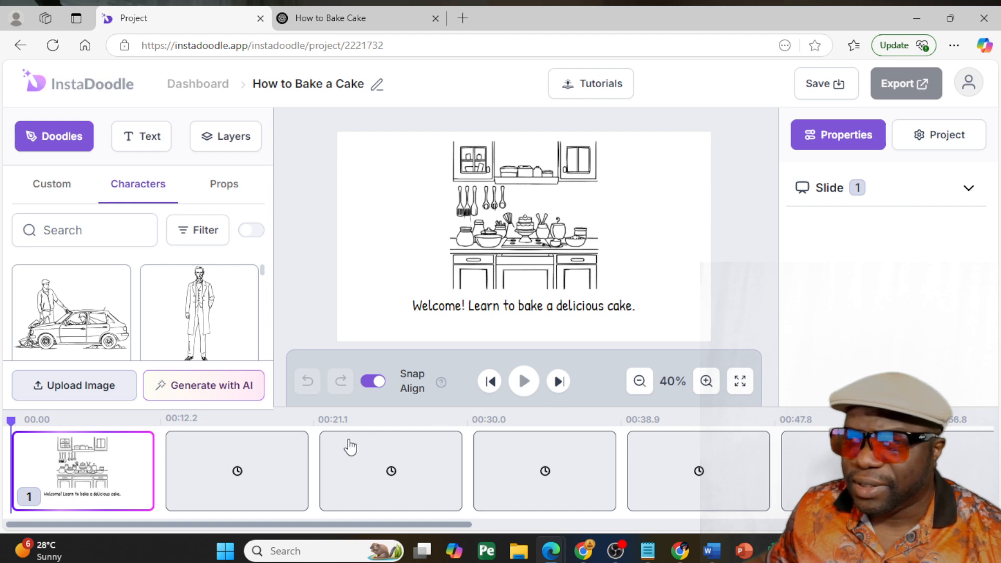
Open slide 2 of the new project and play its preview
click(282, 464)
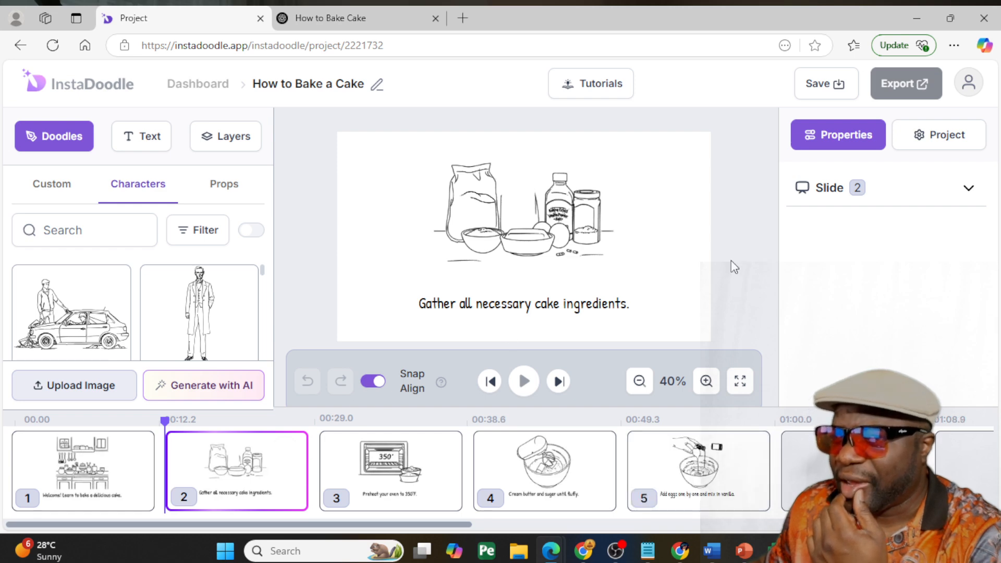
click(524, 383)
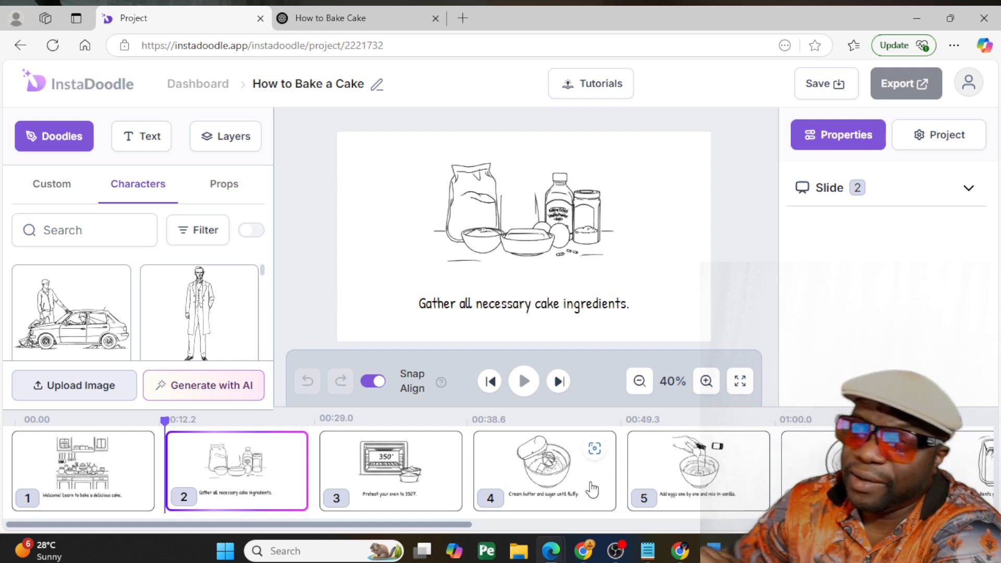
Try out a project team doodle from the custom doodles on slide 2 and delete it again
click(58, 188)
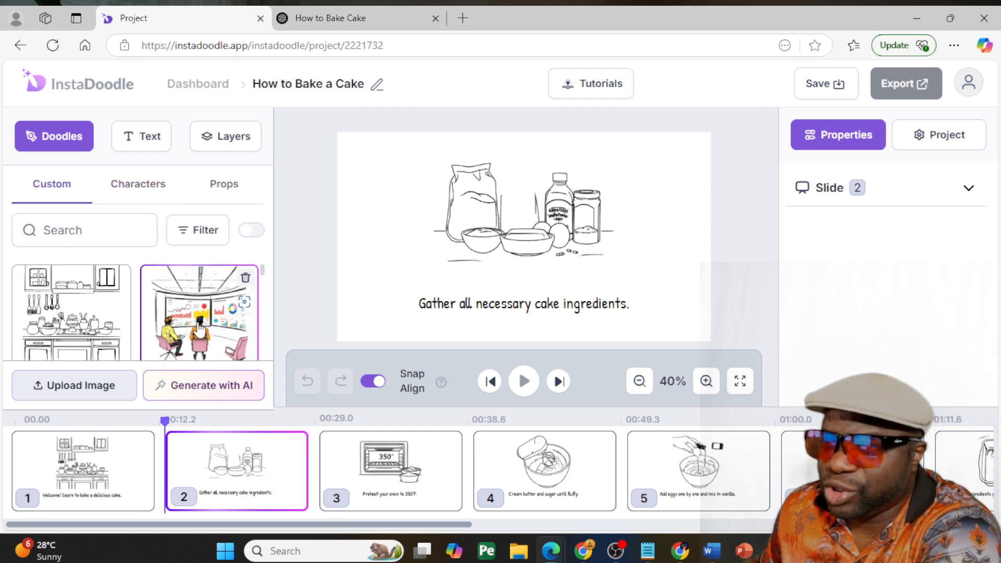
scroll(200, 328, down, 4)
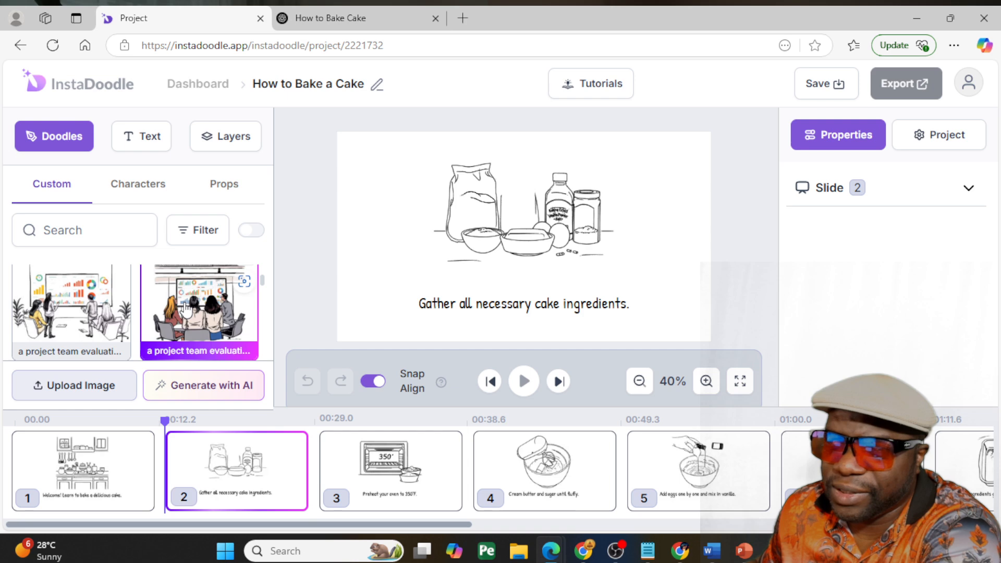
click(224, 314)
drag(541, 255, 412, 265)
key(Delete)
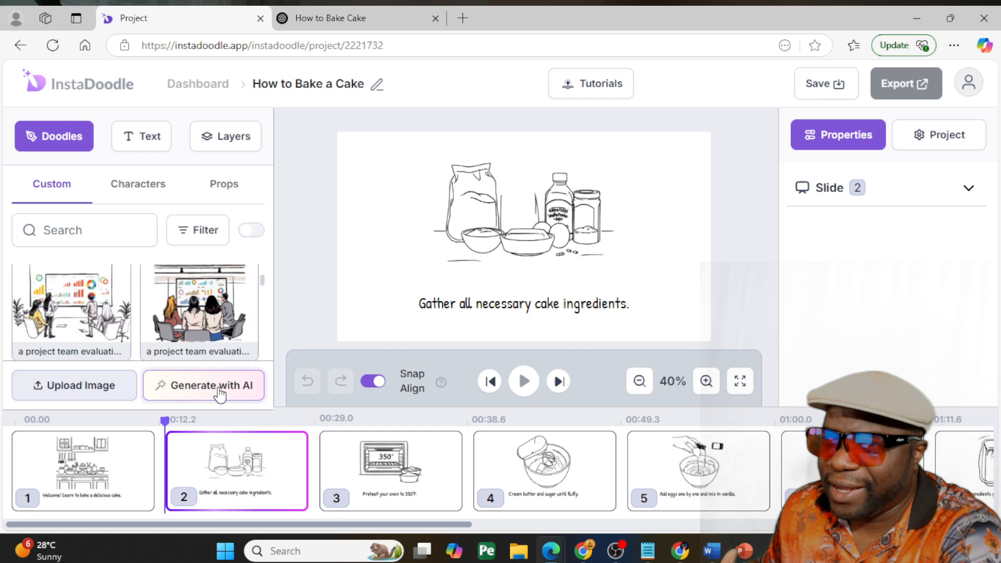
Copy slide 2's caption "Gather all necessary cake ingredients." and paste it as the prompt for generating an AI asset
click(466, 308)
double_click(464, 306)
key(ctrl+c)
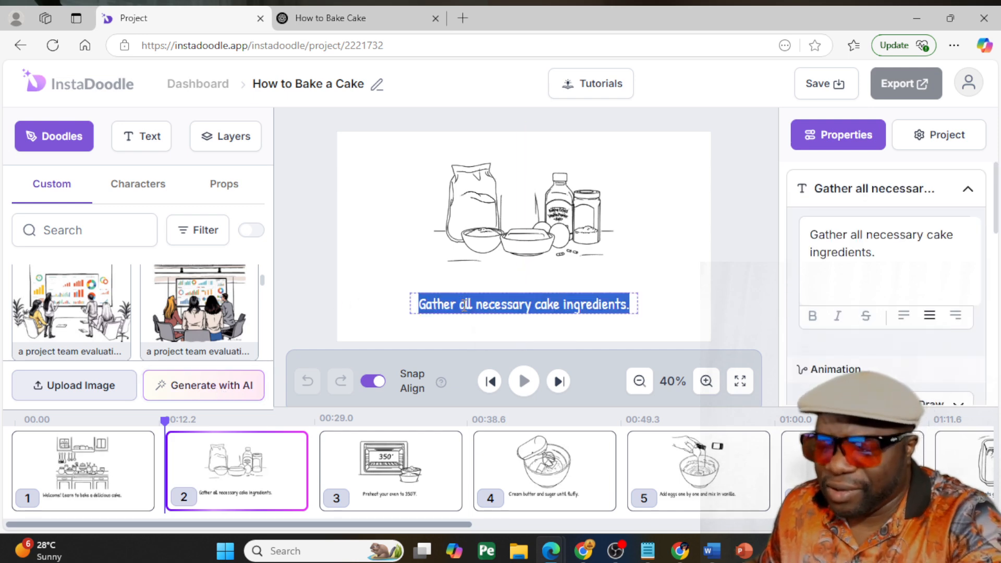
click(301, 277)
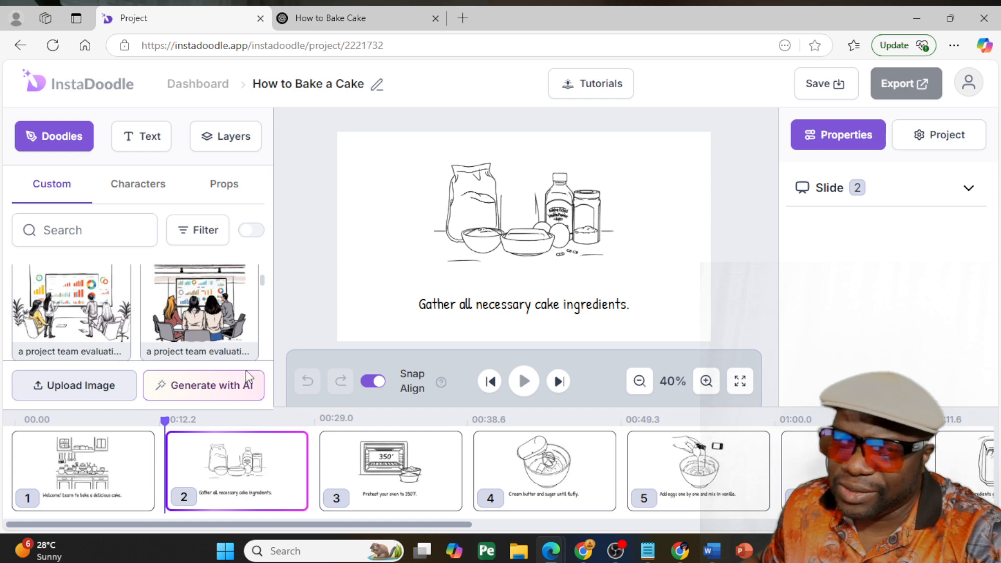
click(240, 385)
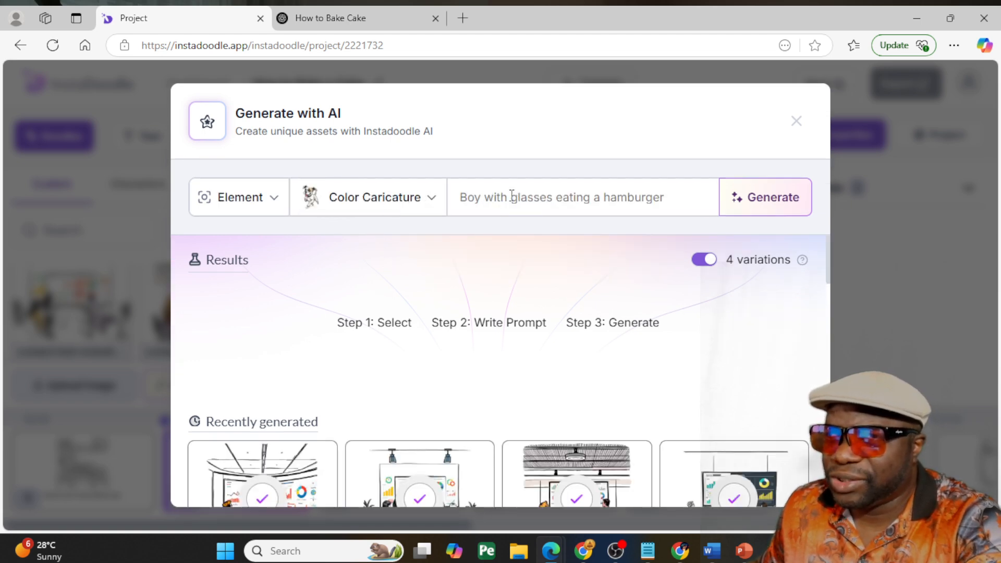
click(511, 199)
key(ctrl+v)
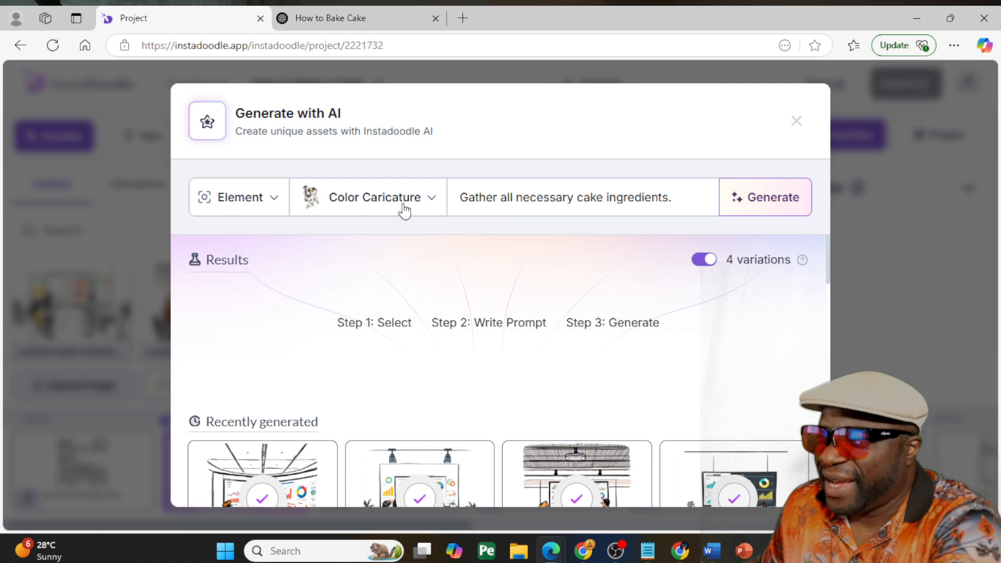
Look through the element styles, set the AI asset type to Background, and choose the Color Doodle style
click(268, 200)
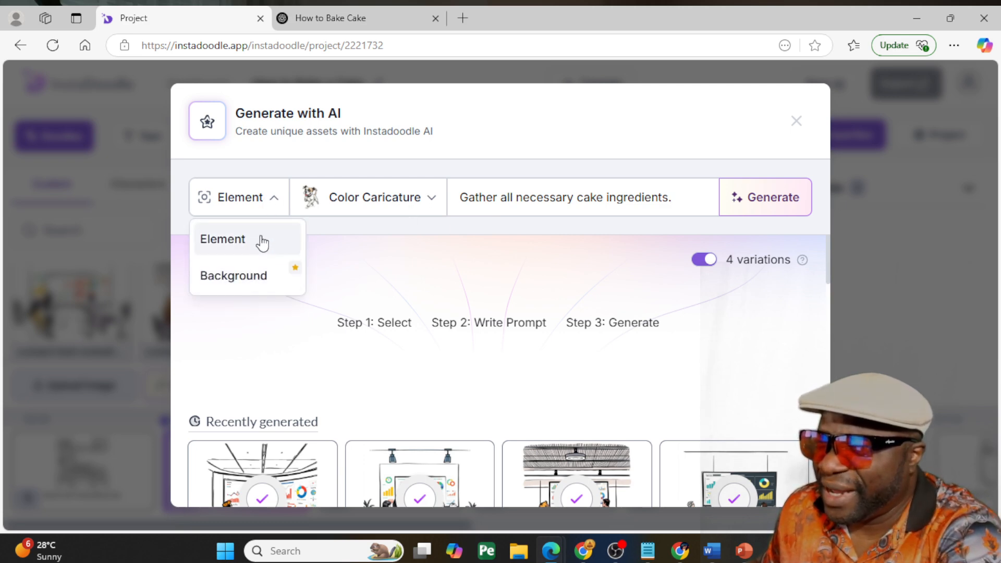
click(403, 208)
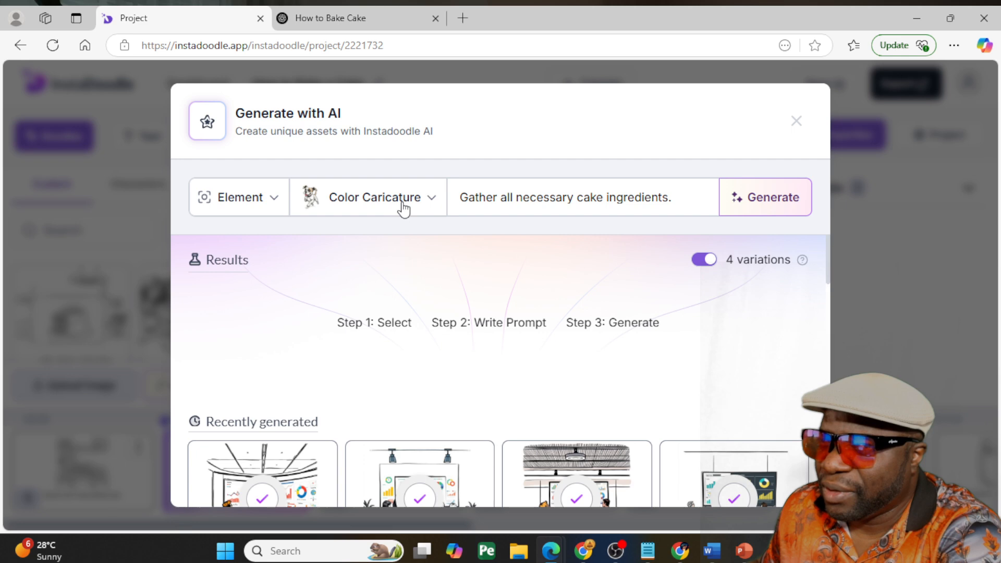
click(434, 202)
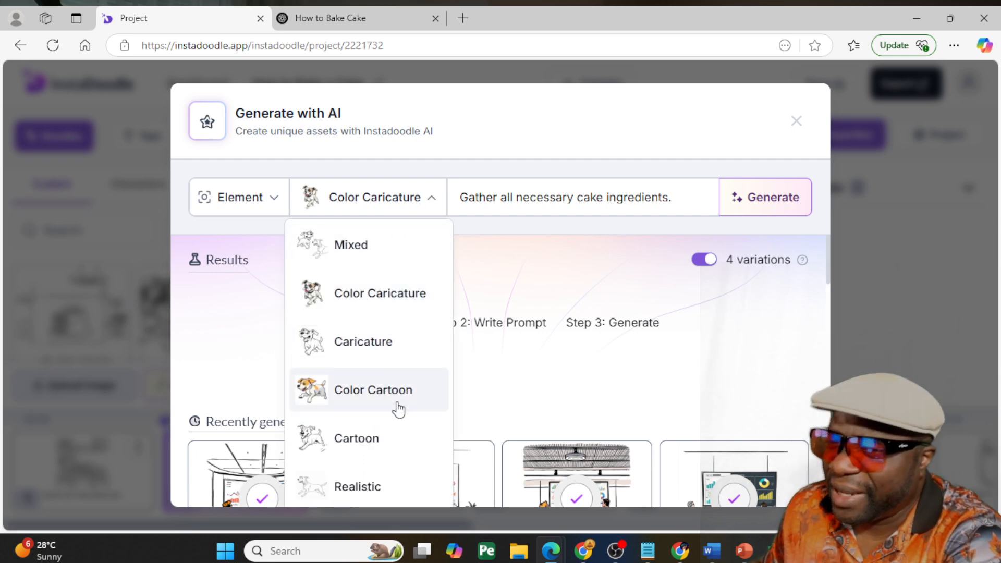
click(262, 202)
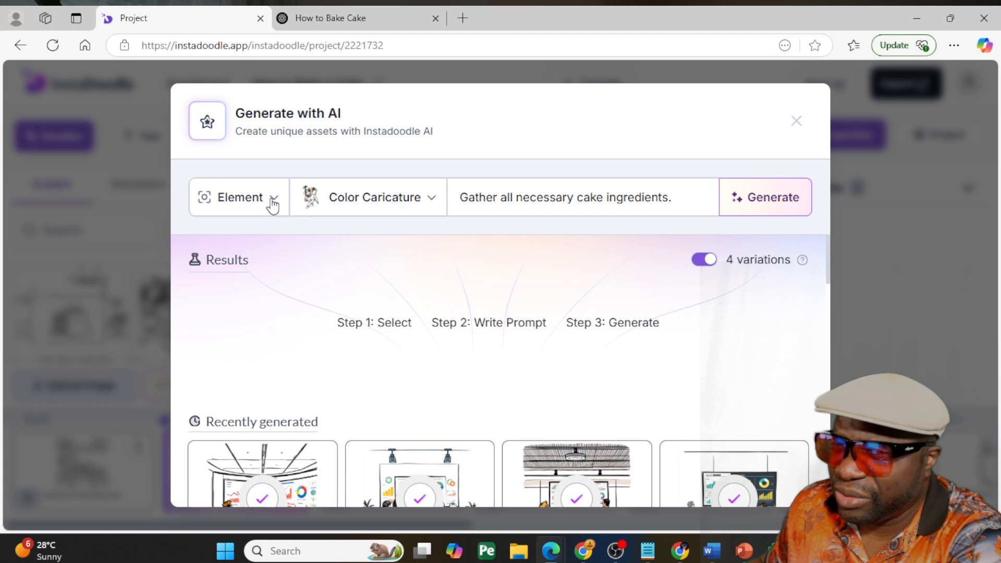
click(272, 205)
click(243, 276)
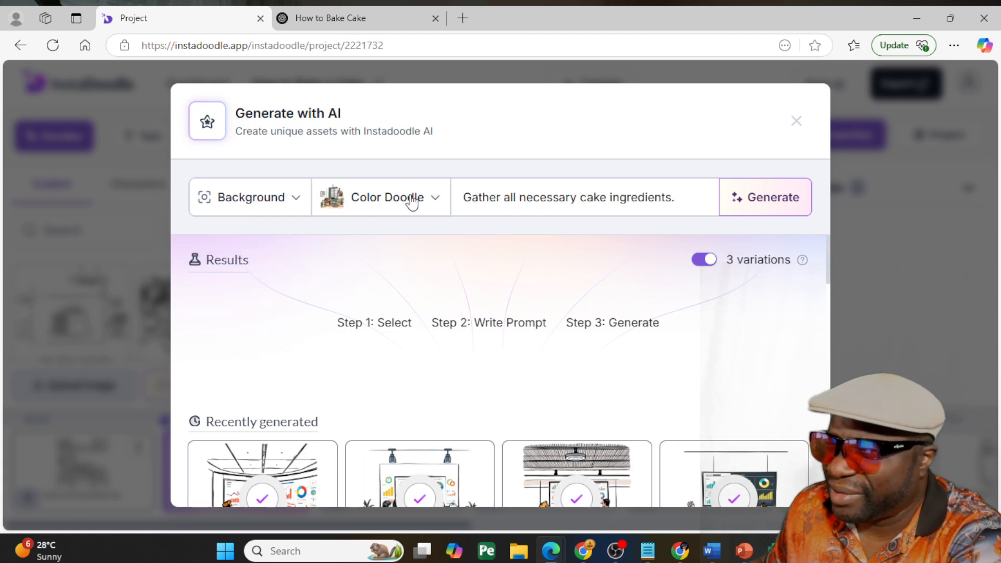
click(385, 205)
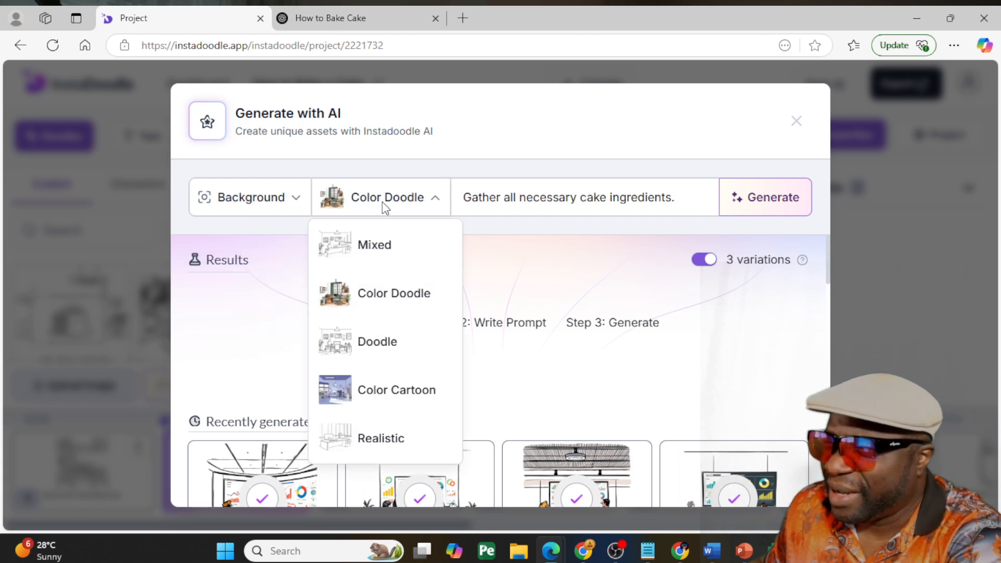
click(392, 295)
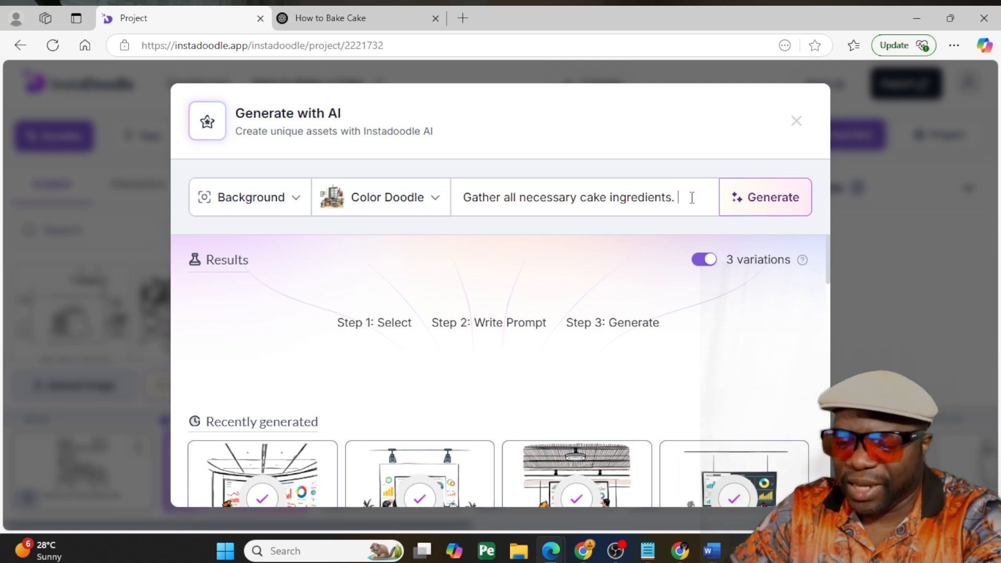
Extend the prompt with "eggs milk flour sugar", switch off the 3 variations option, and generate the background
text(milk)
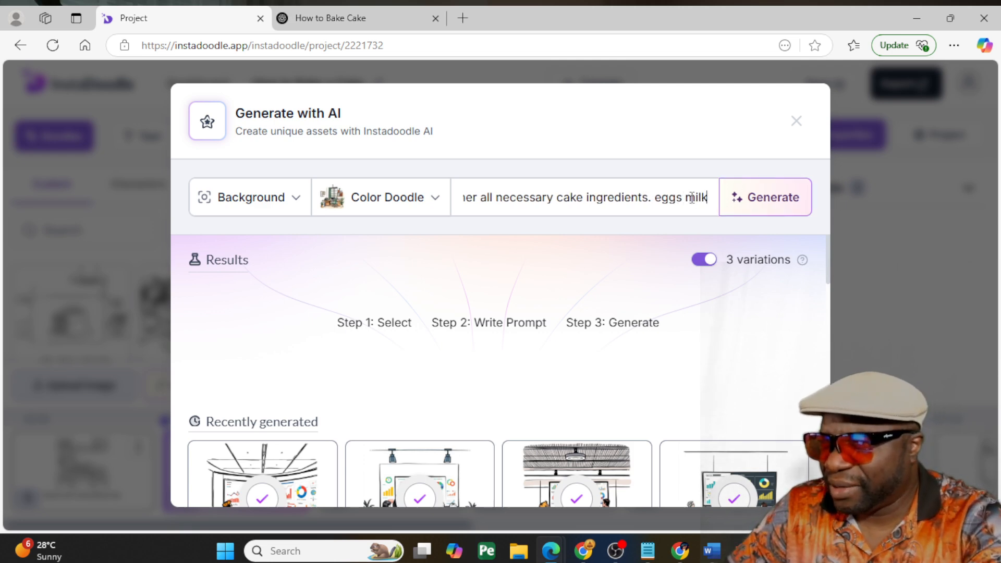
text( flour s)
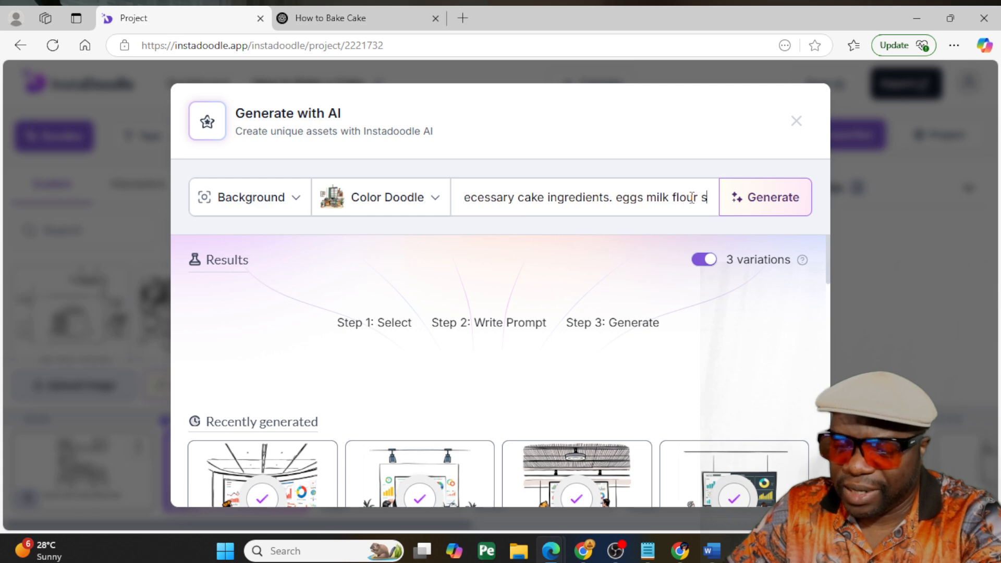
text(ugar)
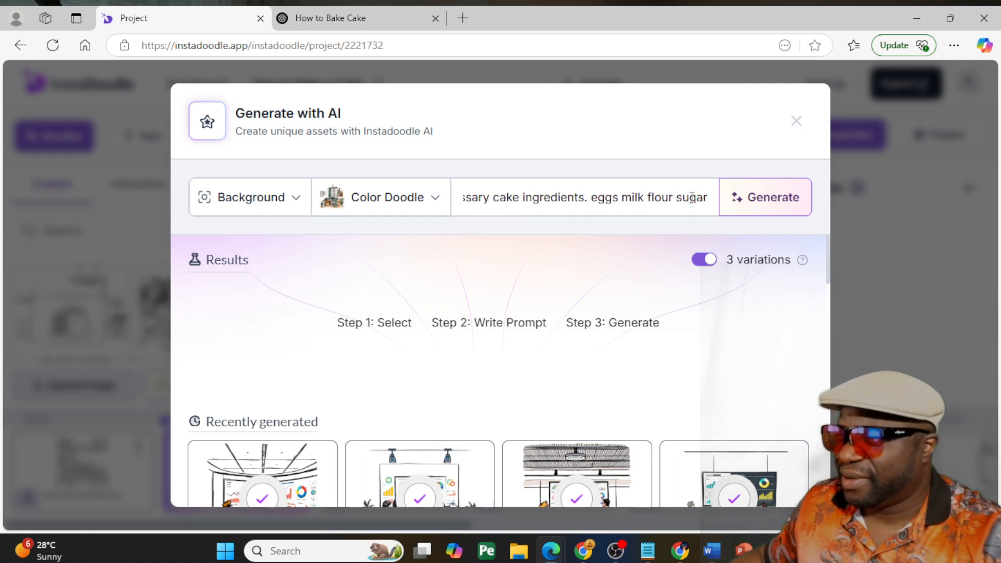
click(705, 260)
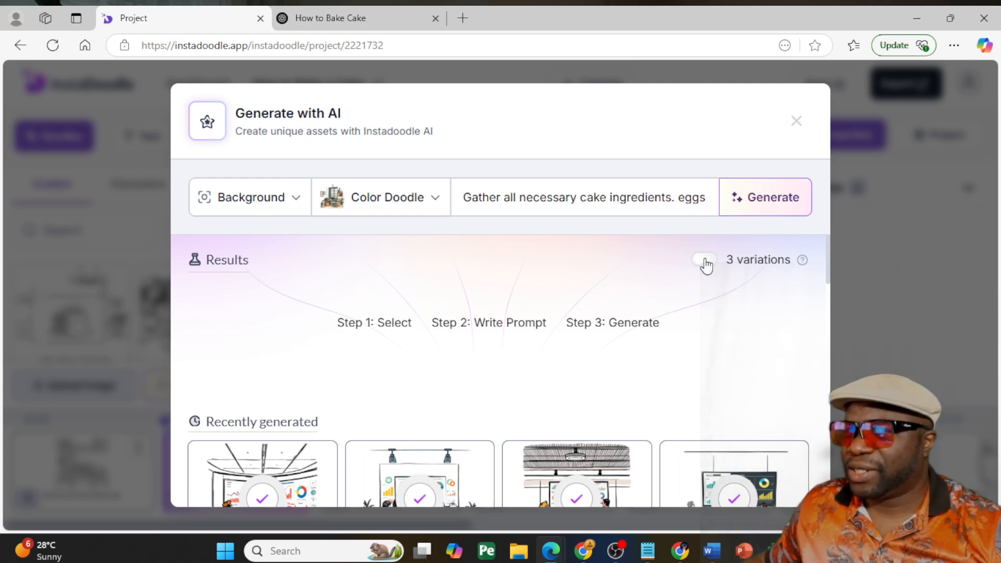
click(767, 207)
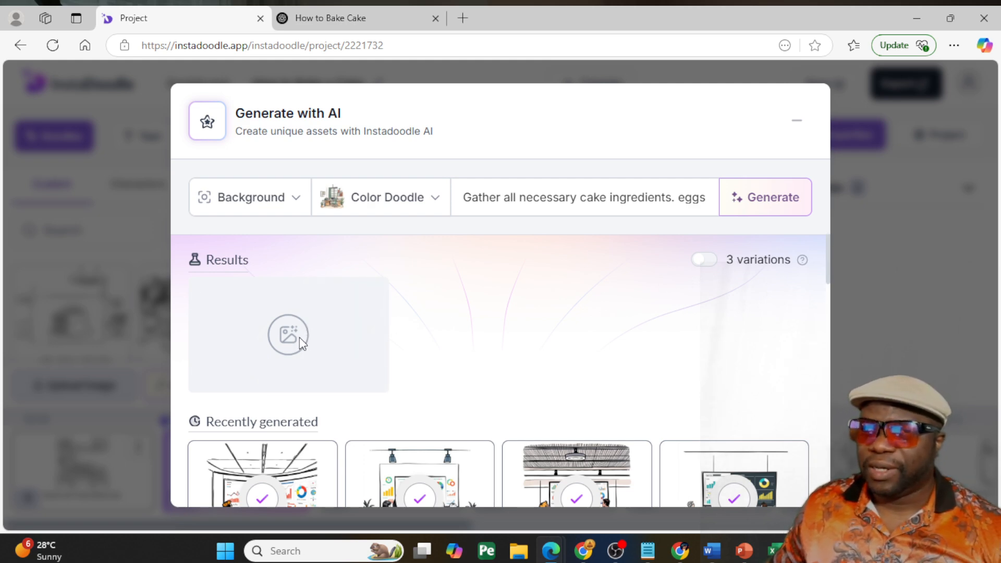
Add the generated cake ingredients image to the custom doodles, switch the 3 variations option back on, and close the AI generator
scroll(339, 342, down, 5)
scroll(373, 373, down, 15)
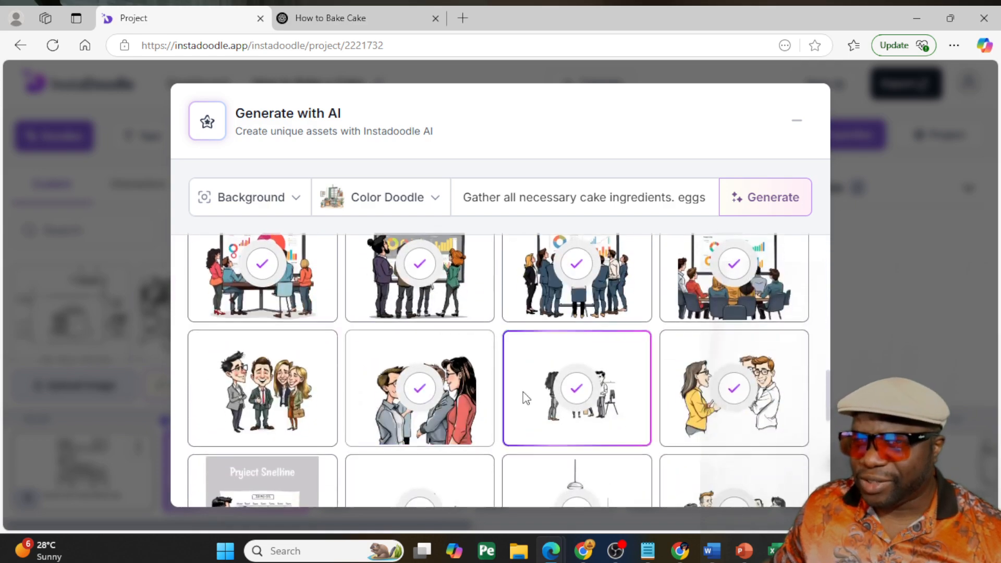
scroll(525, 398, down, 5)
scroll(522, 396, up, 15)
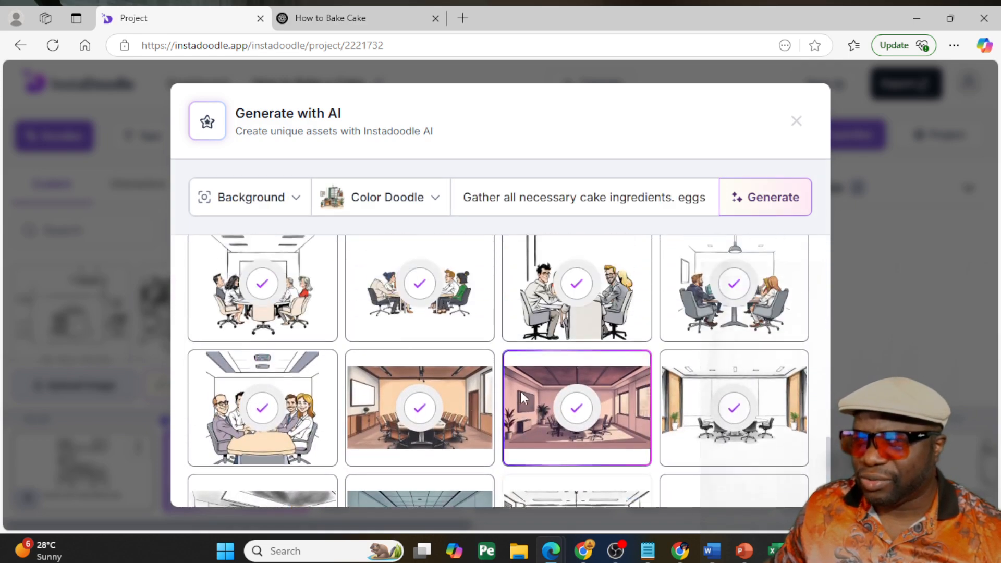
scroll(522, 398, up, 3)
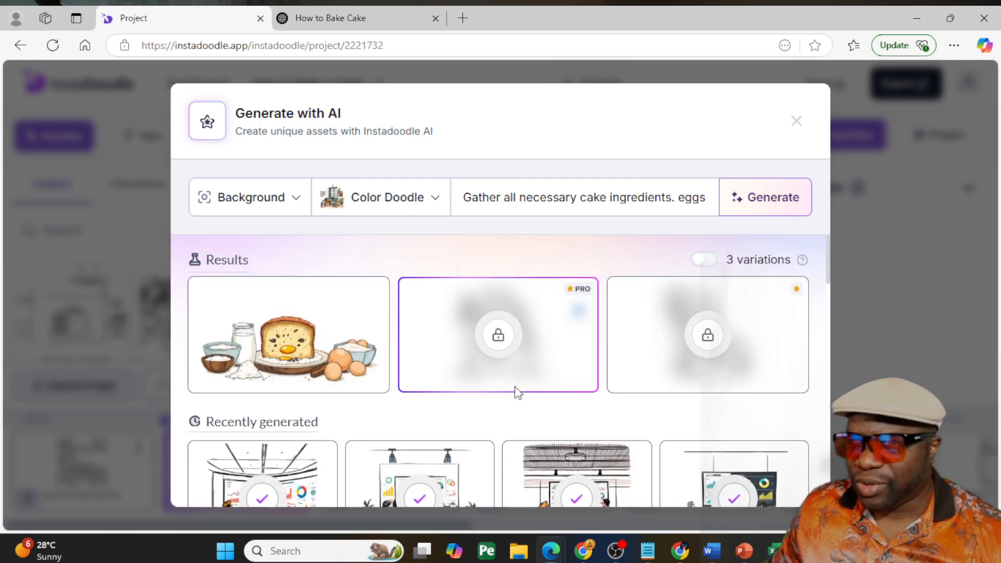
mouse_move(288, 393)
click(253, 376)
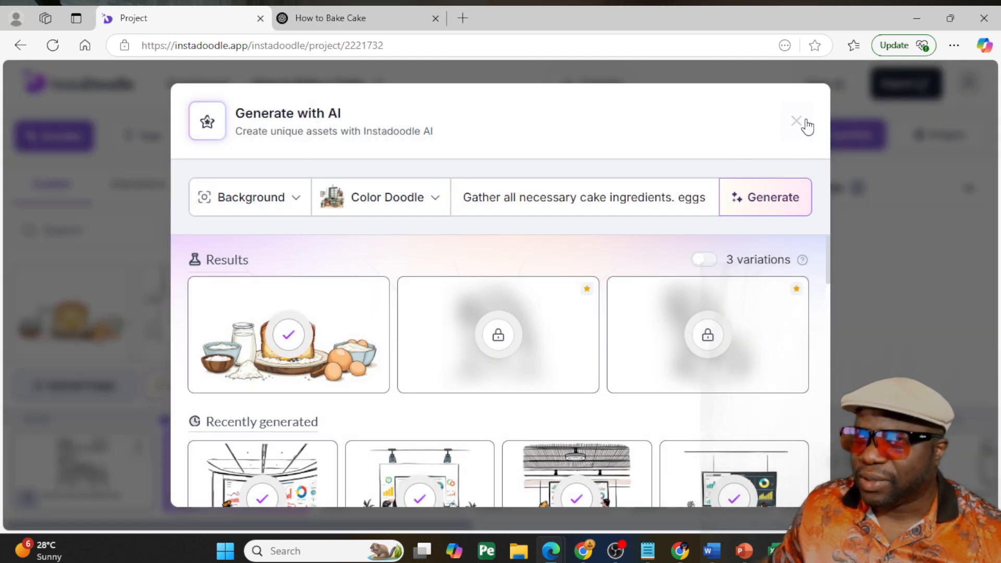
click(703, 261)
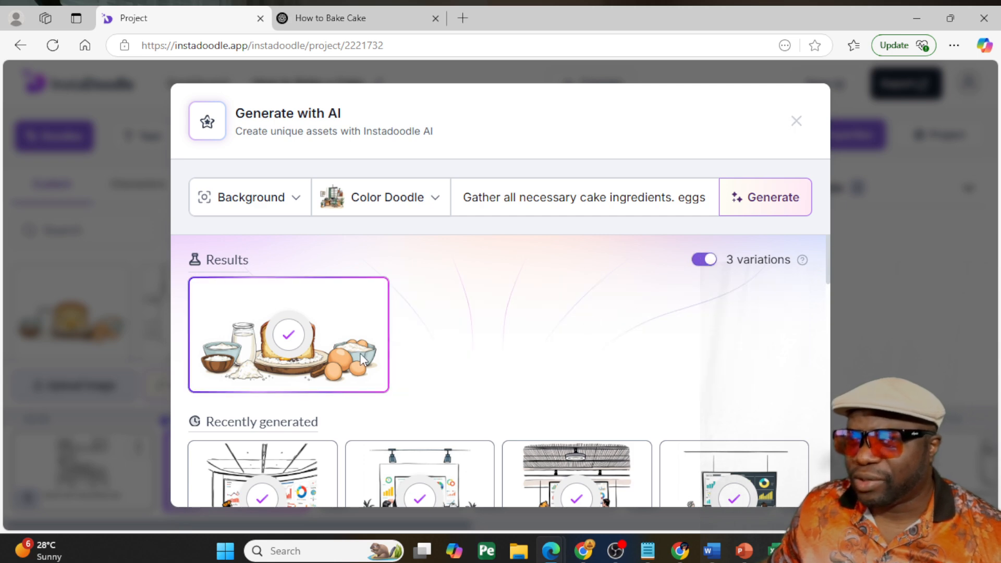
click(795, 120)
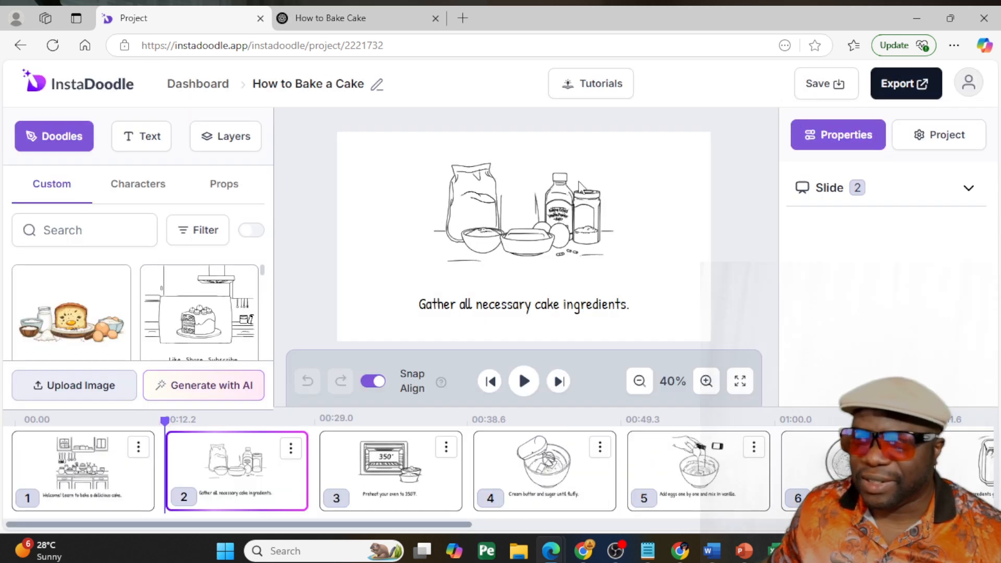
Insert the new color ingredients doodle on slide 2 and delete the original kitchen countertop line drawing
click(77, 308)
click(476, 172)
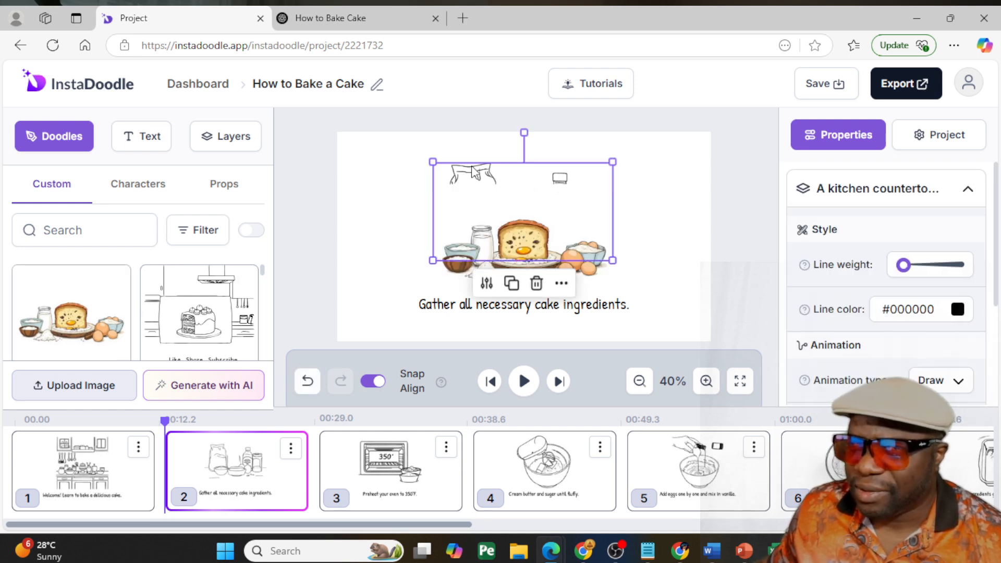
key(Delete)
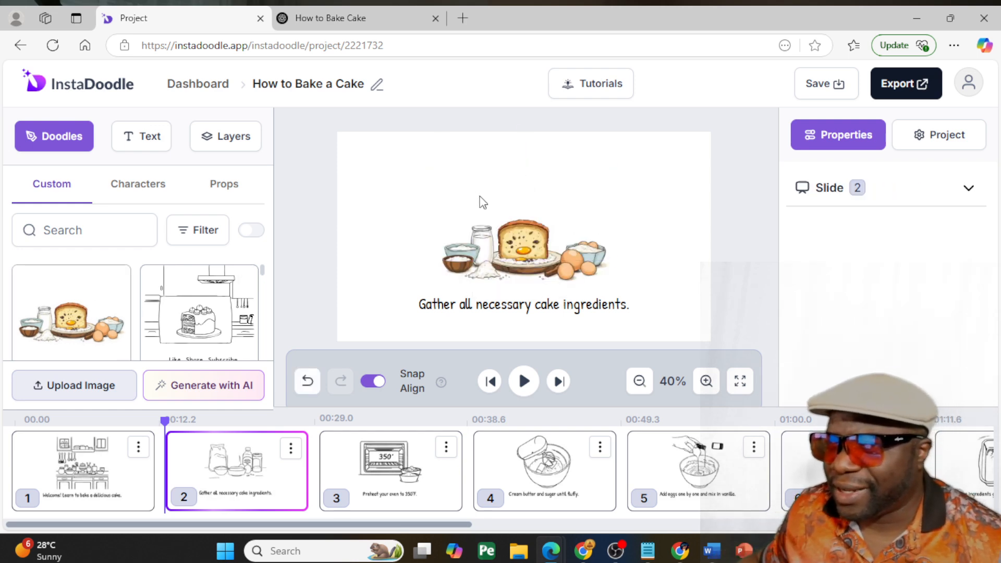
Enlarge the color ingredients doodle on slide 2 and center it above the caption
click(483, 211)
drag(431, 183, 369, 150)
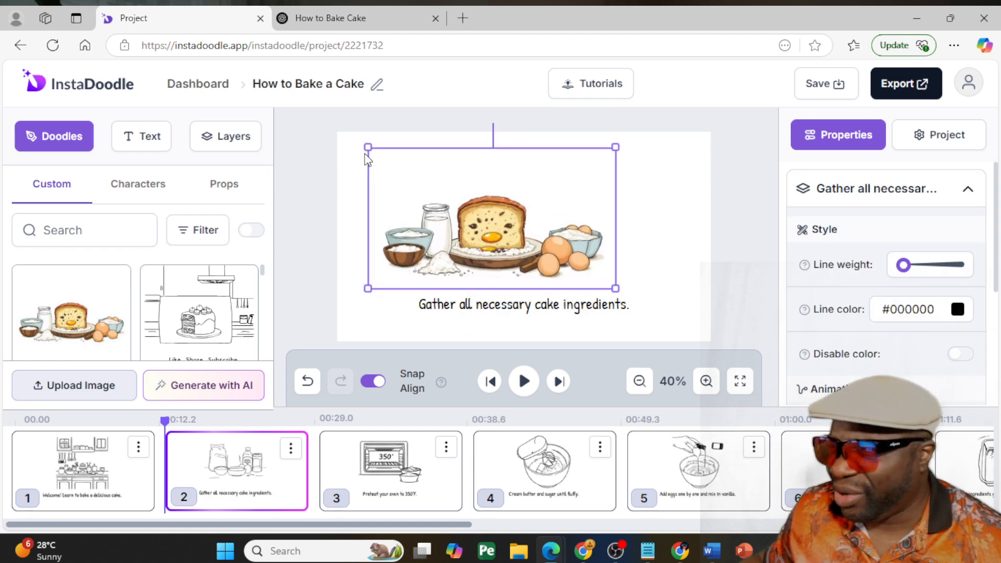
drag(490, 229, 519, 227)
click(743, 298)
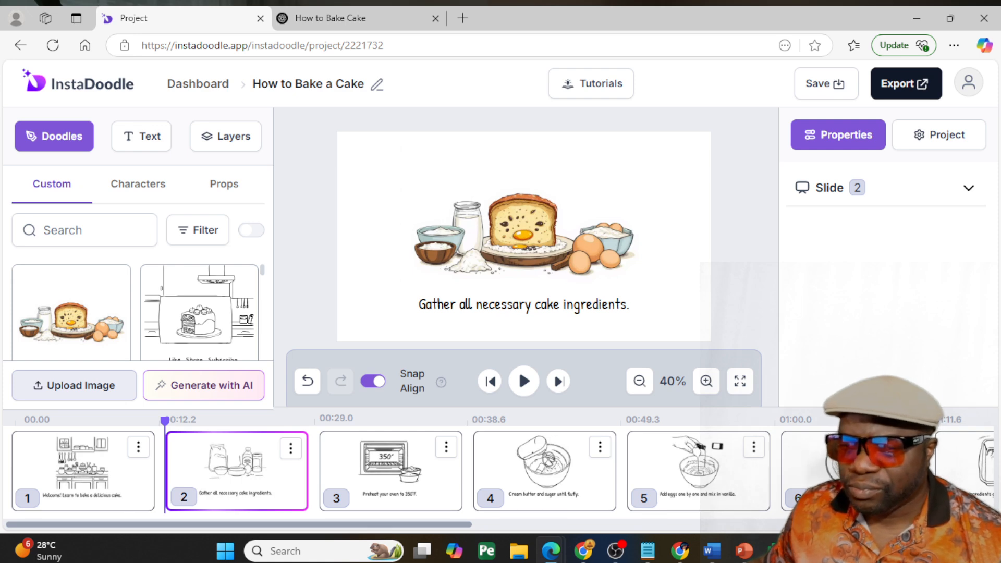
Play the preview of slide 2 with its new ingredients doodle
key(alt+Tab)
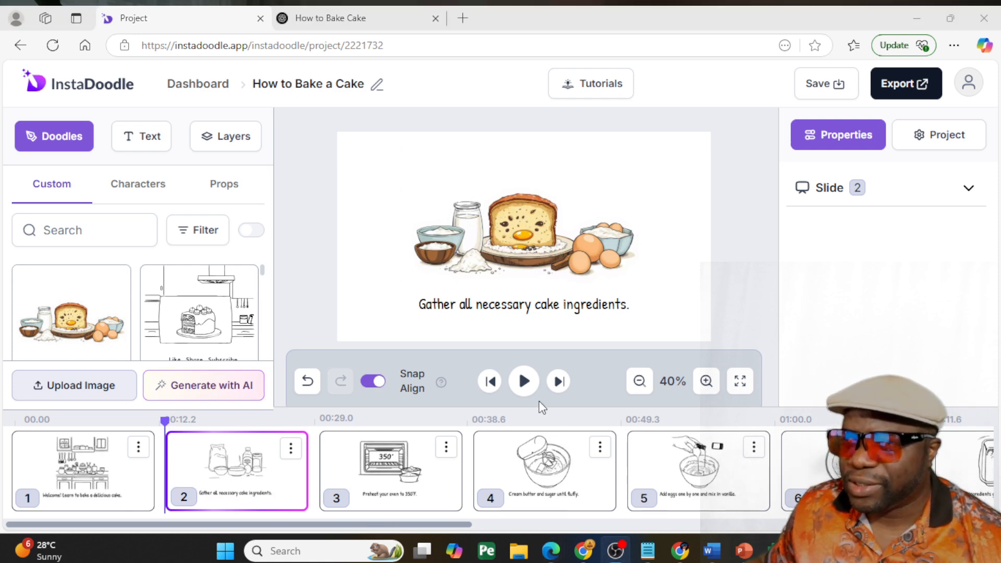
click(524, 381)
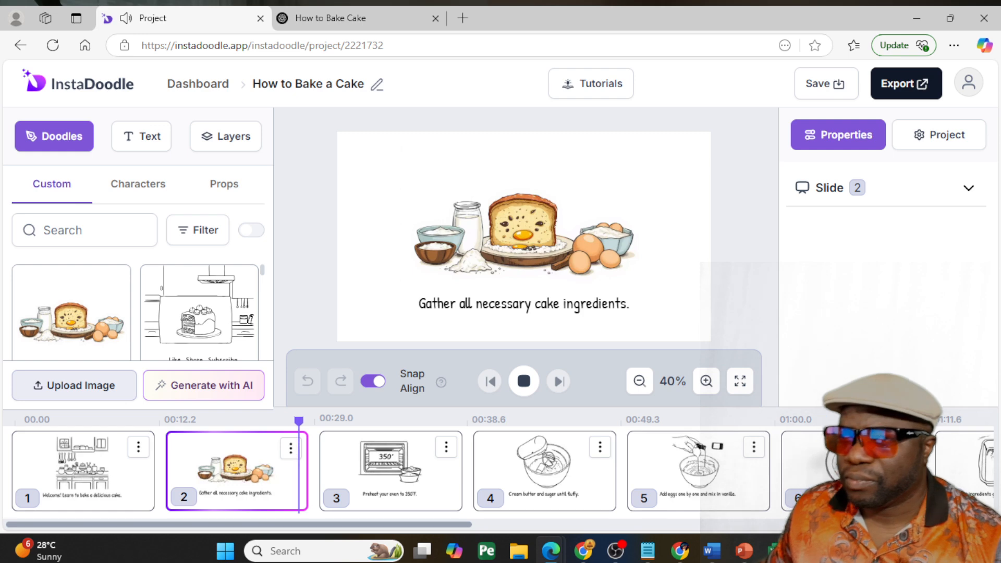
click(524, 381)
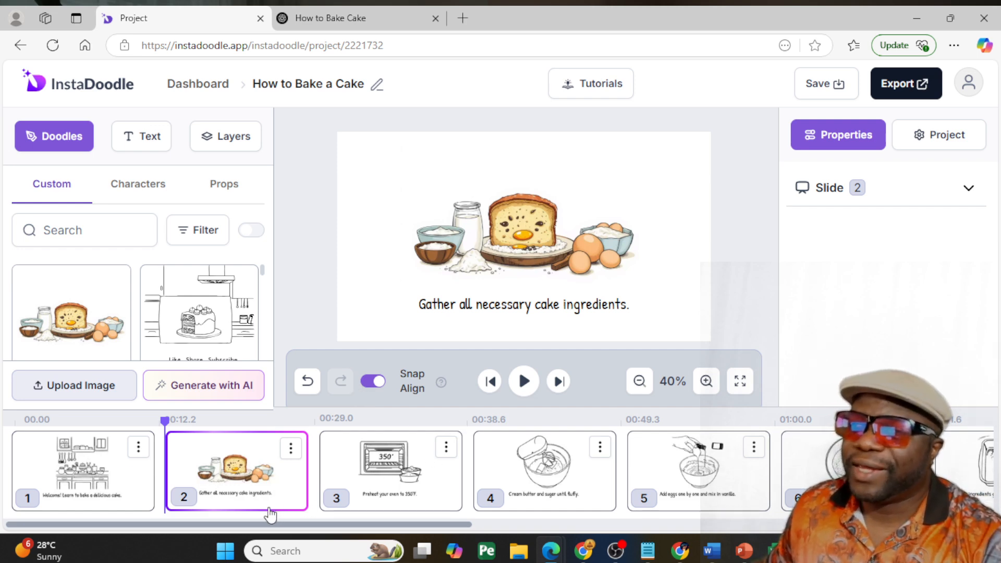
Open slide 10 about frosting the cake and search the doodle props for "cake"
drag(253, 524, 771, 526)
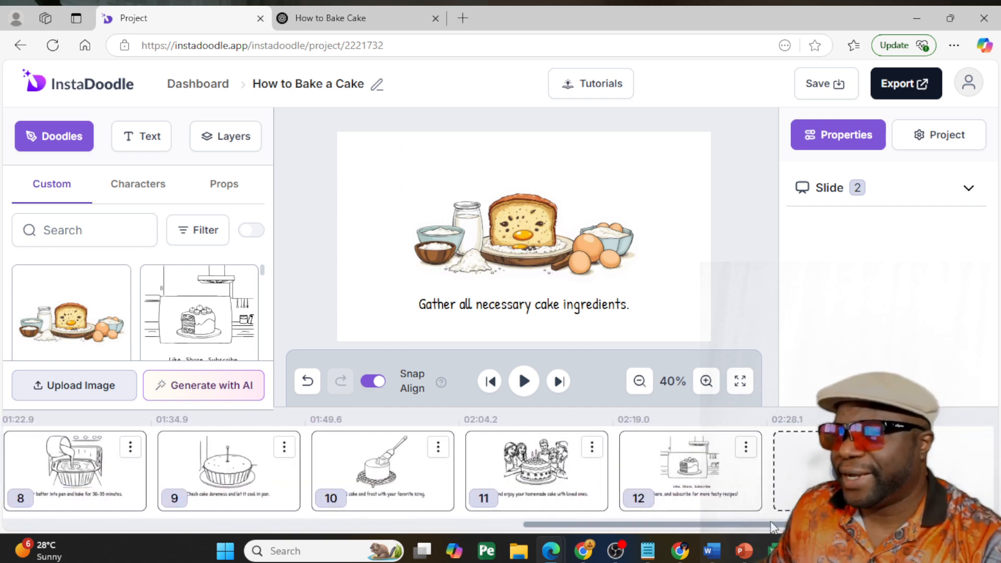
click(521, 233)
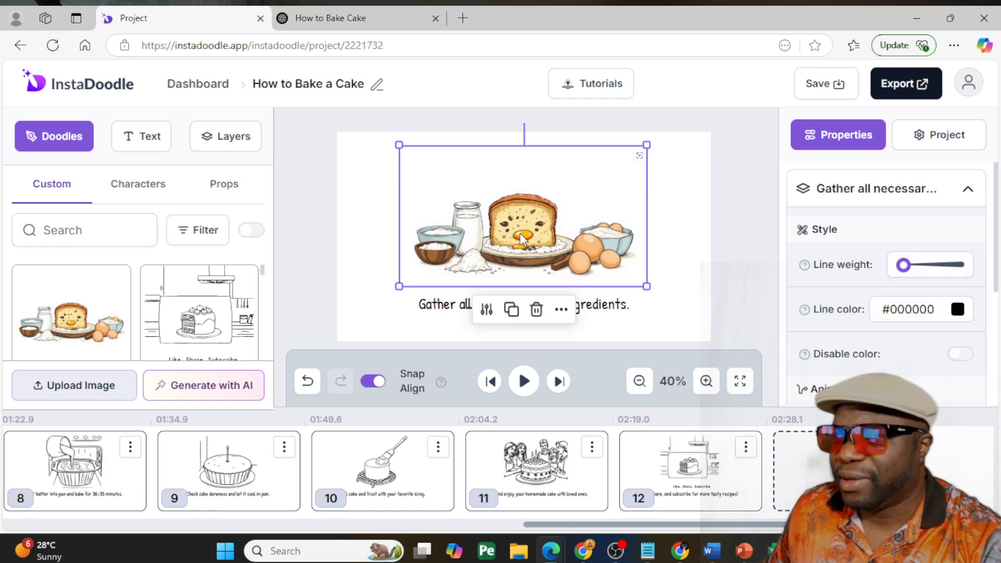
click(387, 469)
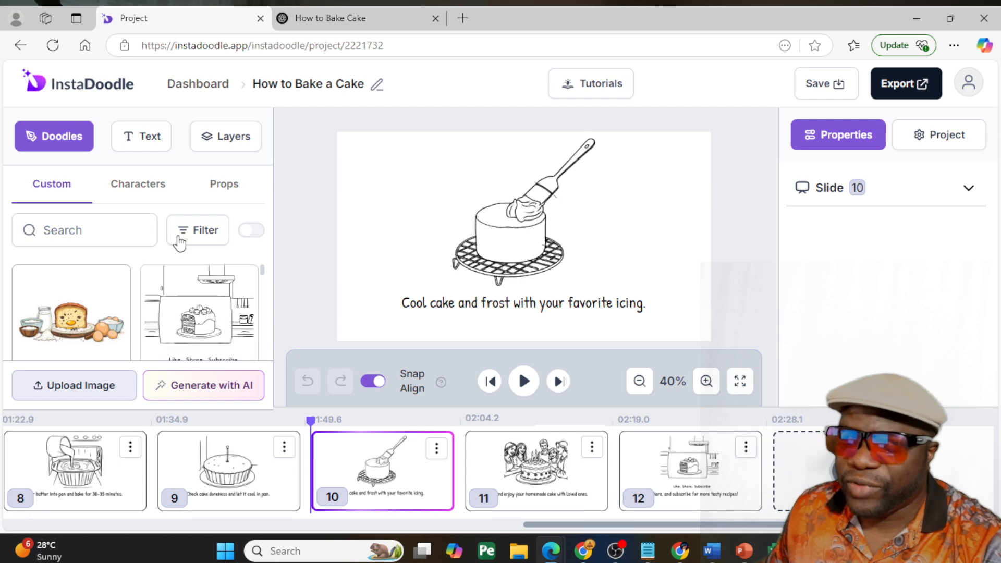
click(206, 188)
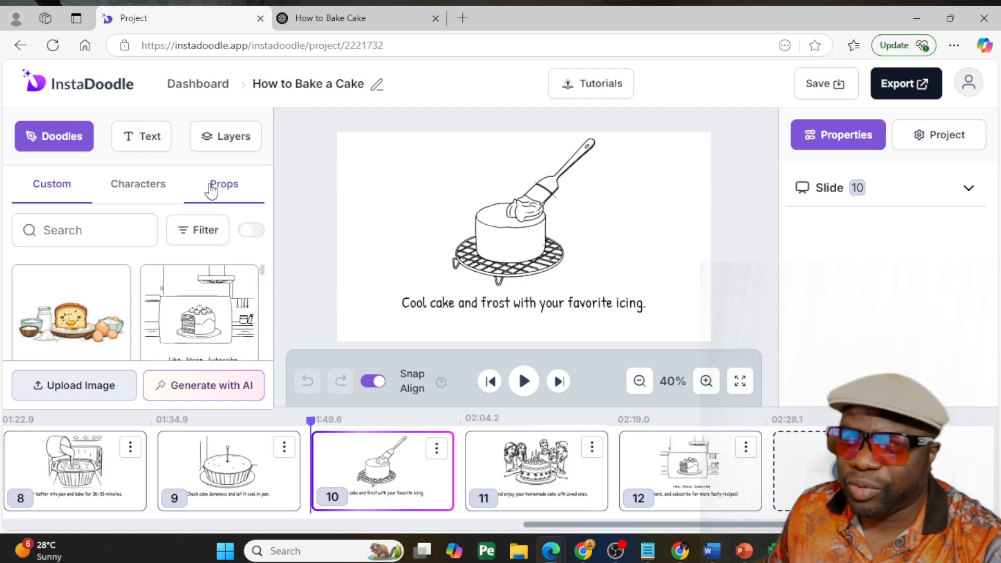
click(120, 231)
text(cake)
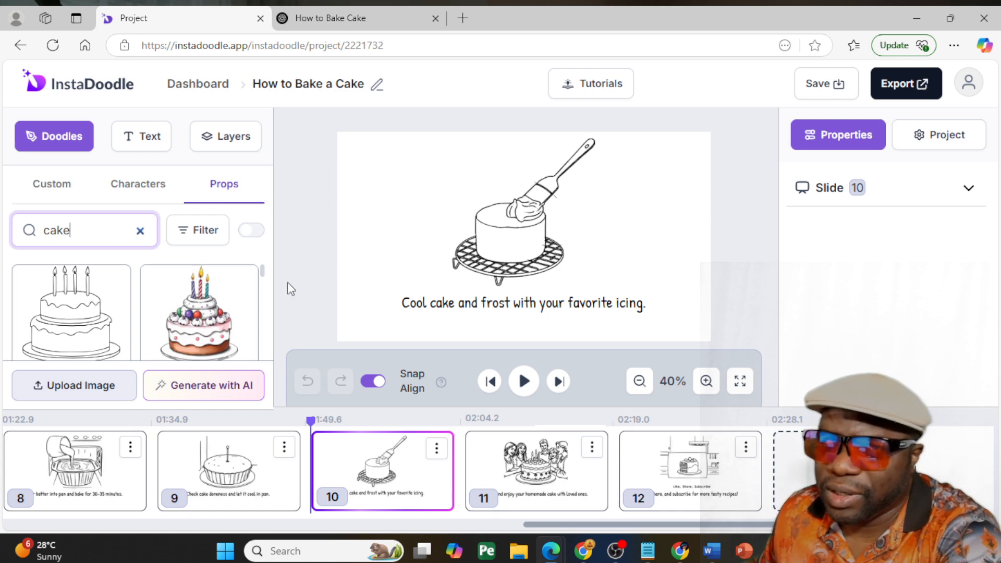
Insert the color Christmas Cake prop with two candles on slide 10 and delete the original frosted cake line drawing
scroll(208, 321, down, 3)
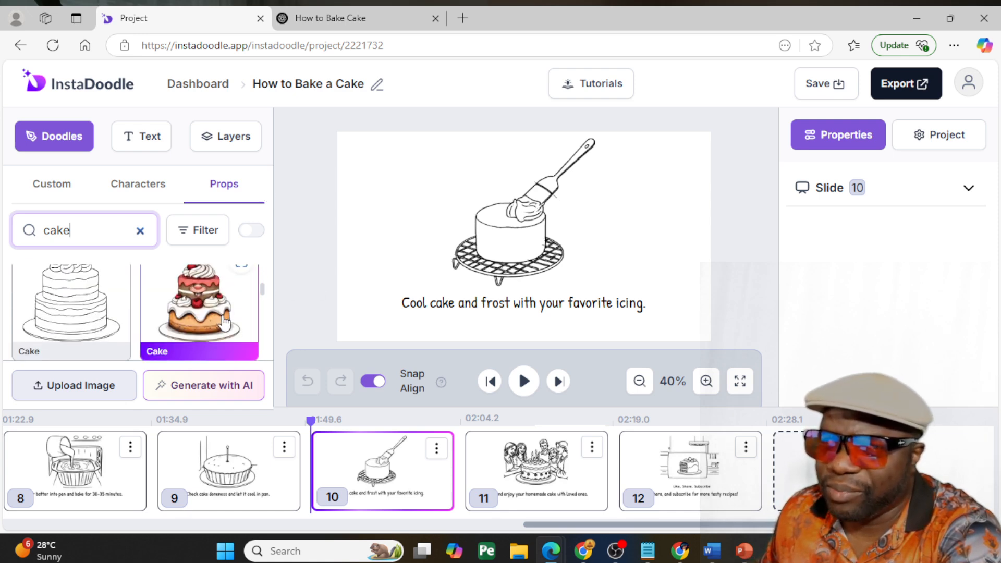
scroll(223, 323, down, 6)
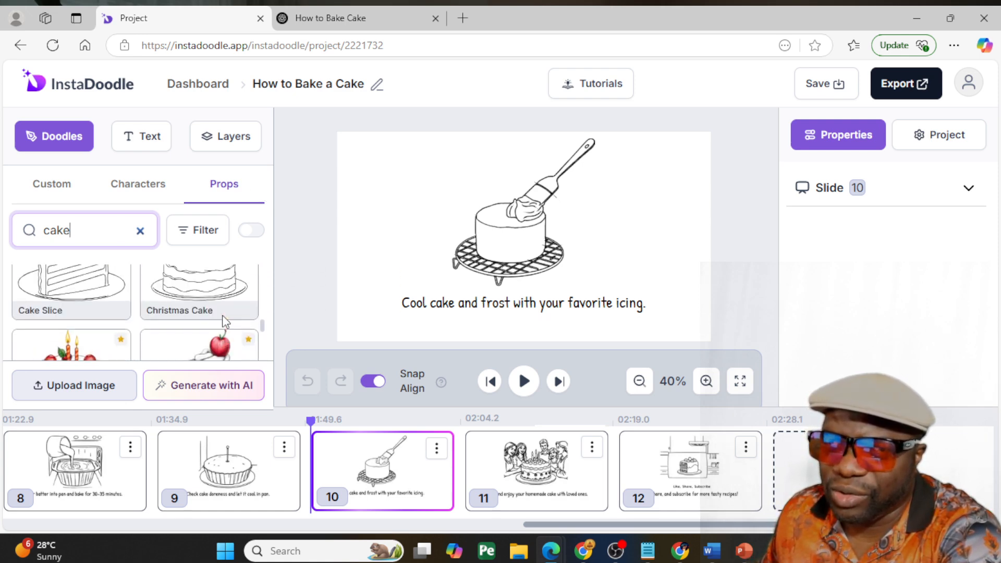
click(72, 311)
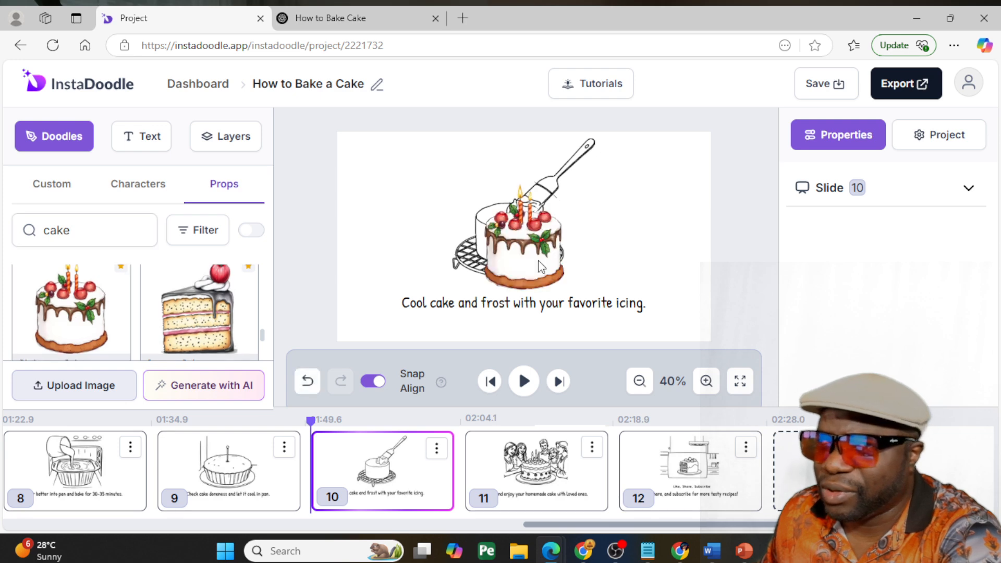
drag(515, 249, 510, 230)
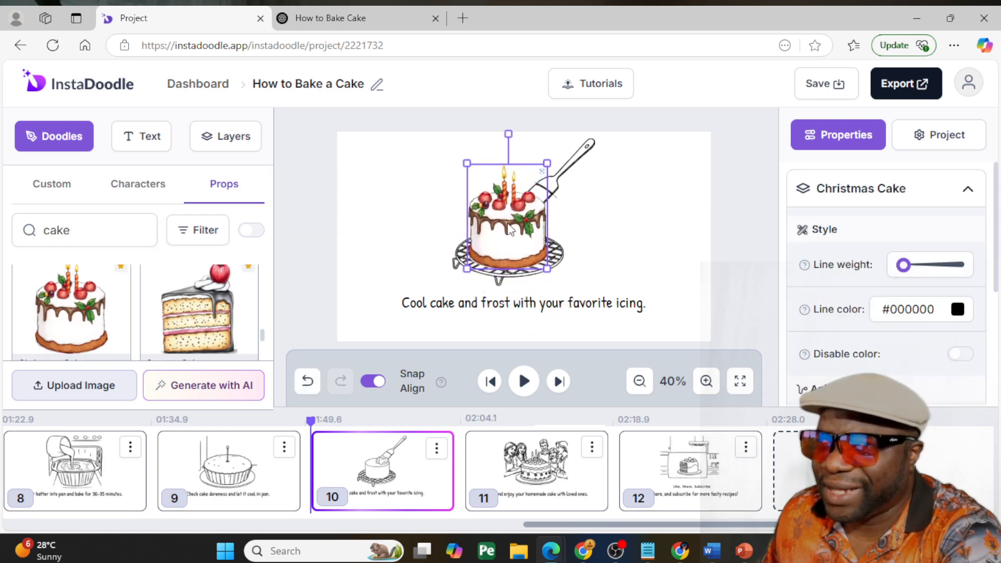
click(576, 152)
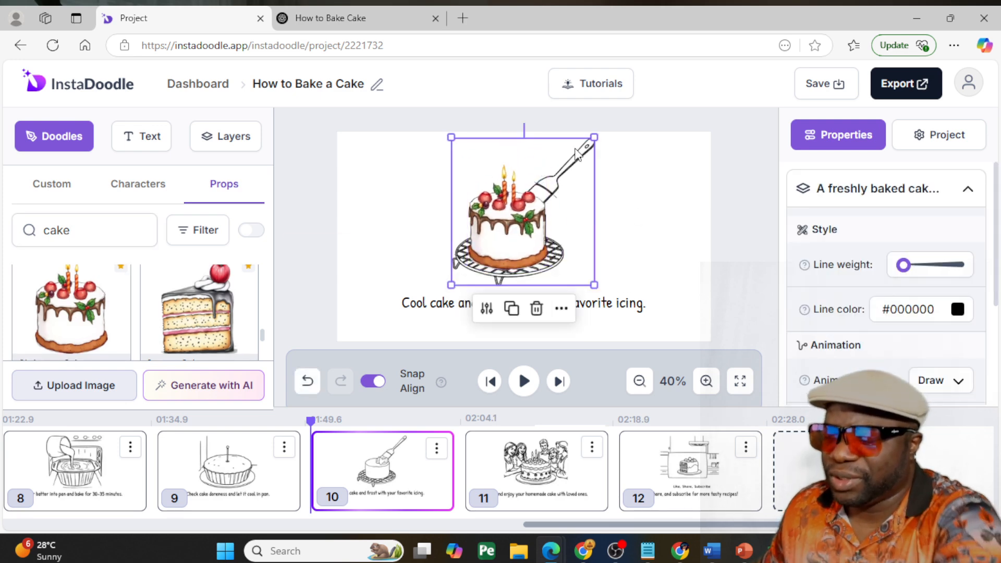
drag(581, 187, 614, 195)
key(Delete)
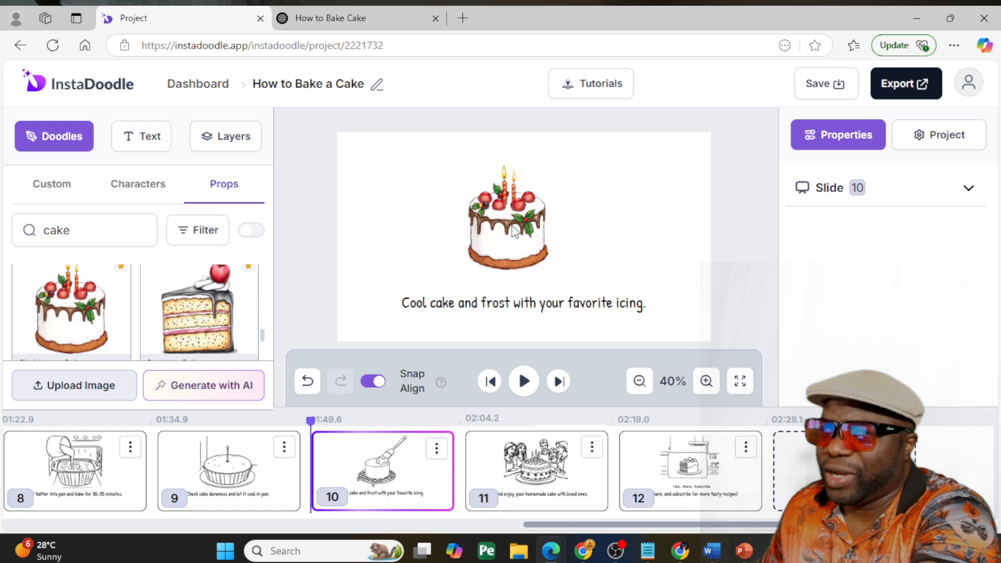
Enlarge the Christmas cake on slide 10, move the caption lower, and position the cake just above it
click(517, 223)
drag(549, 162, 593, 167)
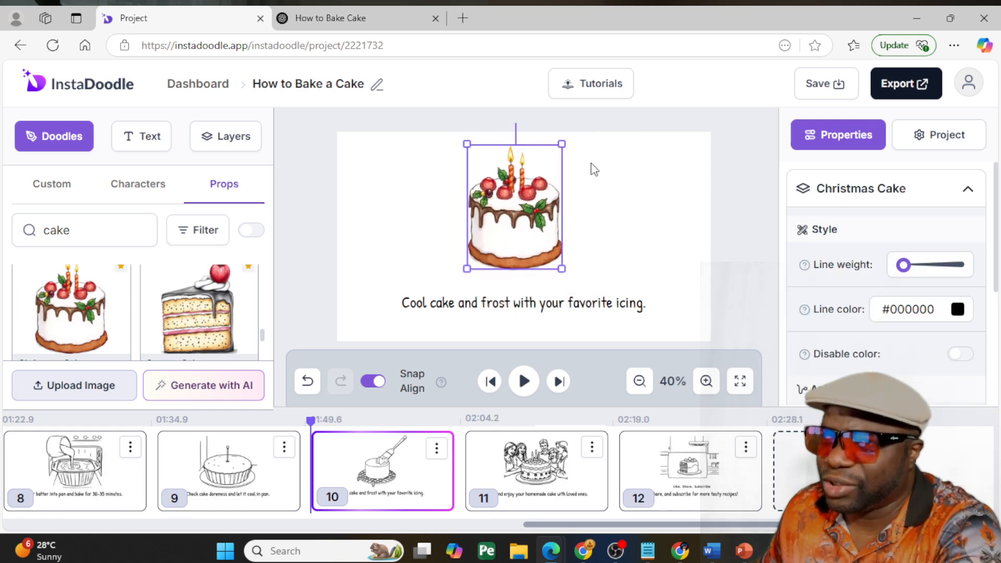
drag(510, 215, 520, 235)
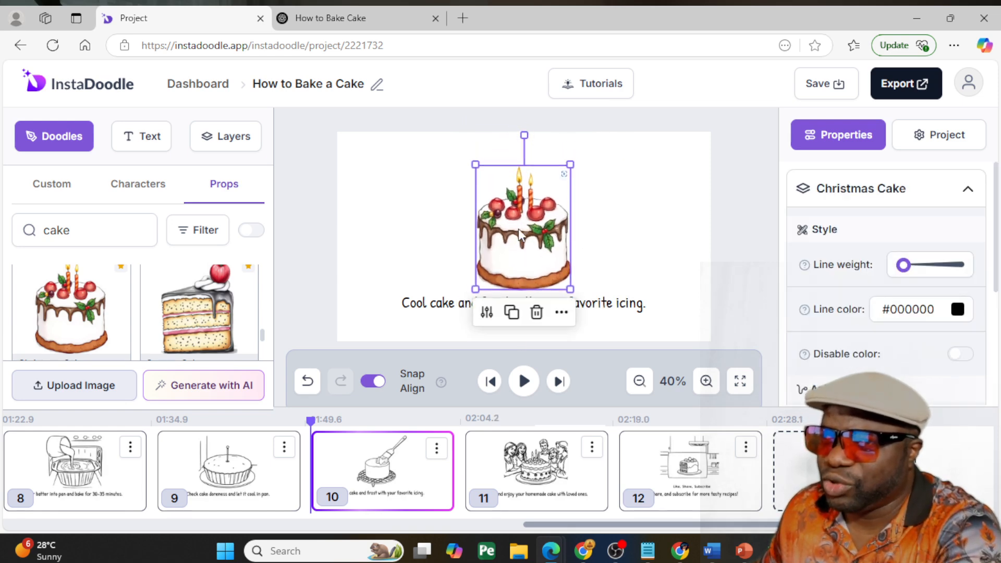
click(399, 305)
drag(436, 307, 436, 324)
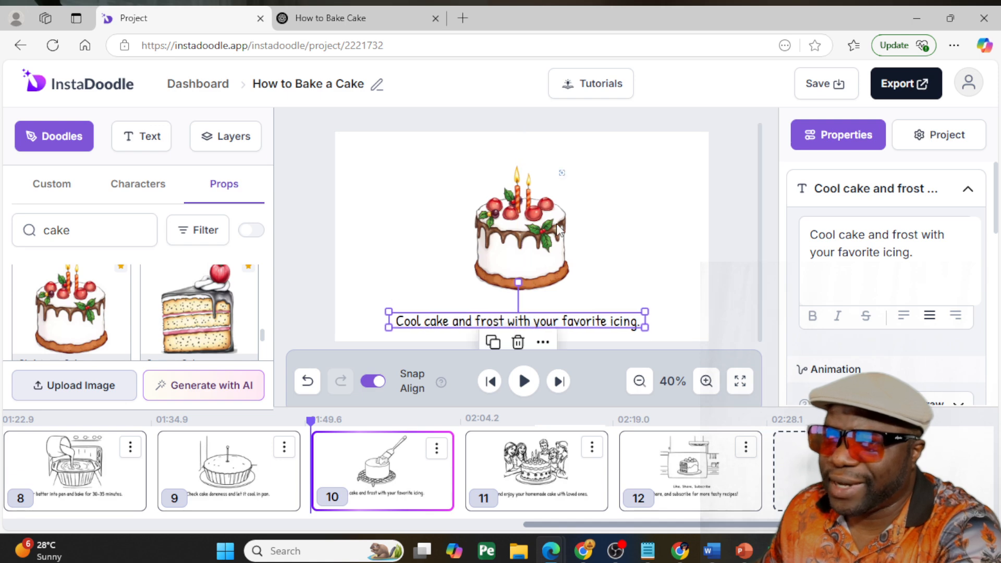
click(558, 230)
drag(523, 217, 524, 233)
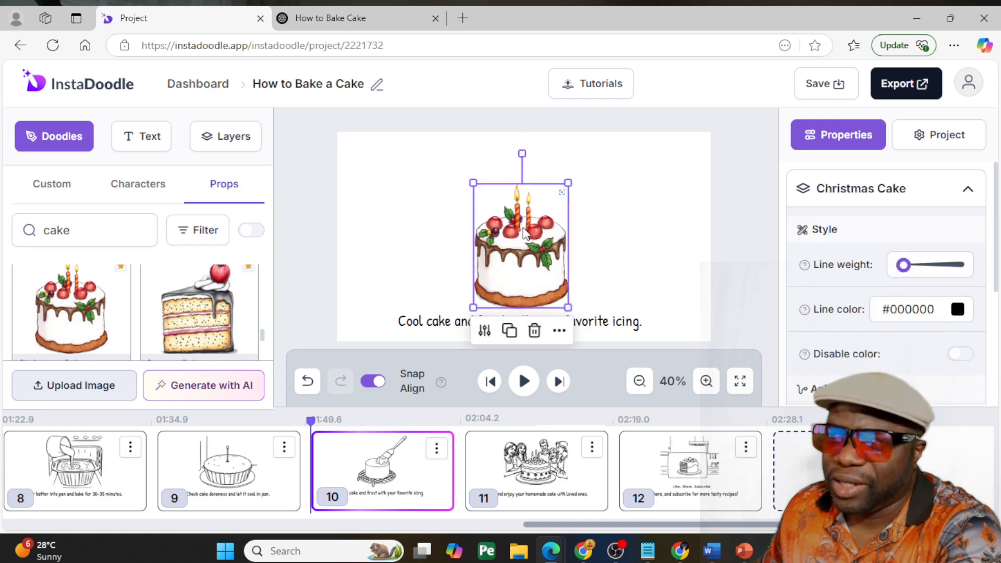
Try adding an enlarged line-drawn Adolescent Boy - Jason character to the right of the cake, with the caption shifted left
click(145, 192)
scroll(198, 277, down, 3)
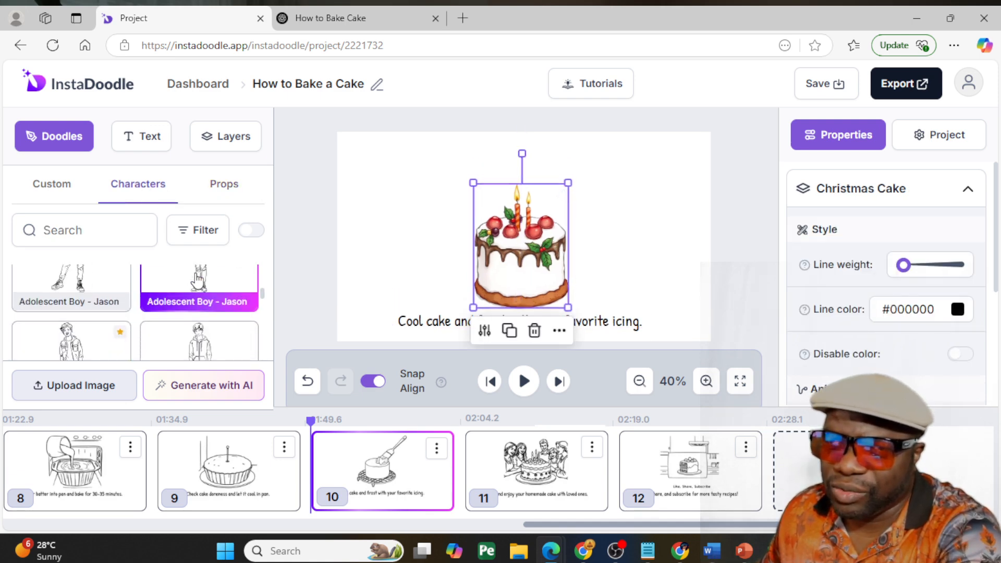
click(204, 260)
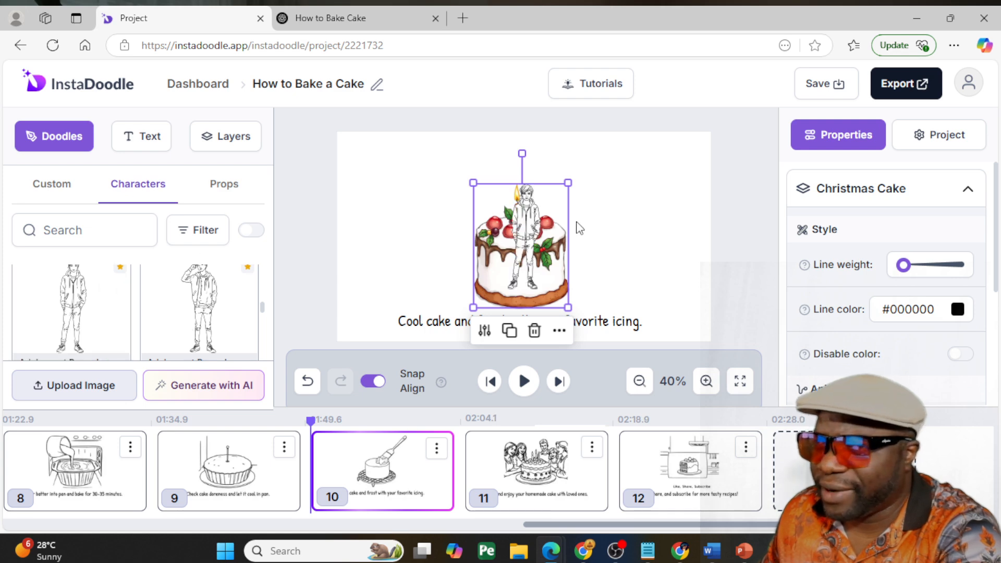
drag(513, 230, 628, 238)
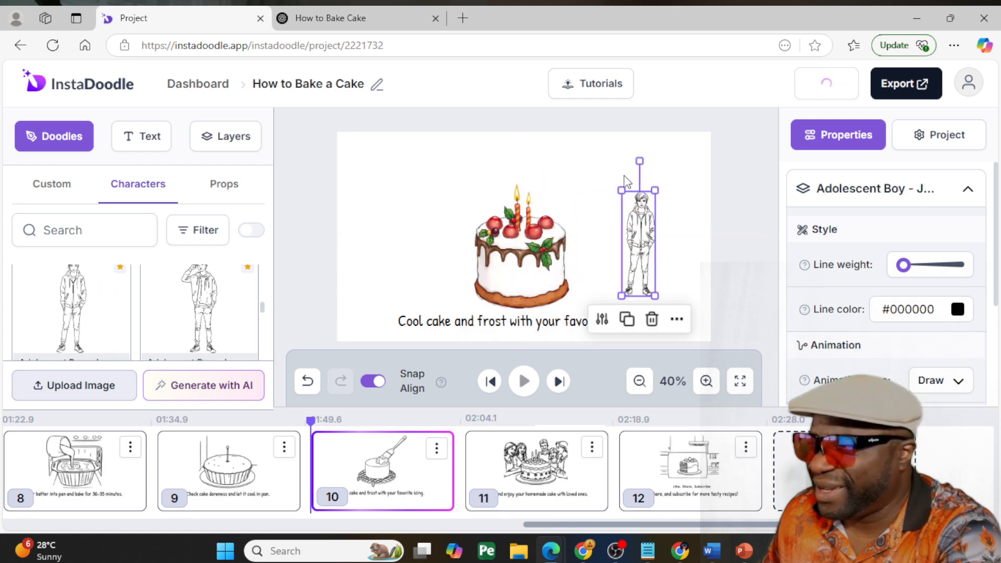
drag(620, 187, 577, 151)
drag(649, 210, 696, 248)
drag(649, 176, 629, 156)
click(519, 324)
drag(518, 323, 508, 320)
Delete the boy character from slide 10 and move the caption and cake back toward the middle
click(675, 204)
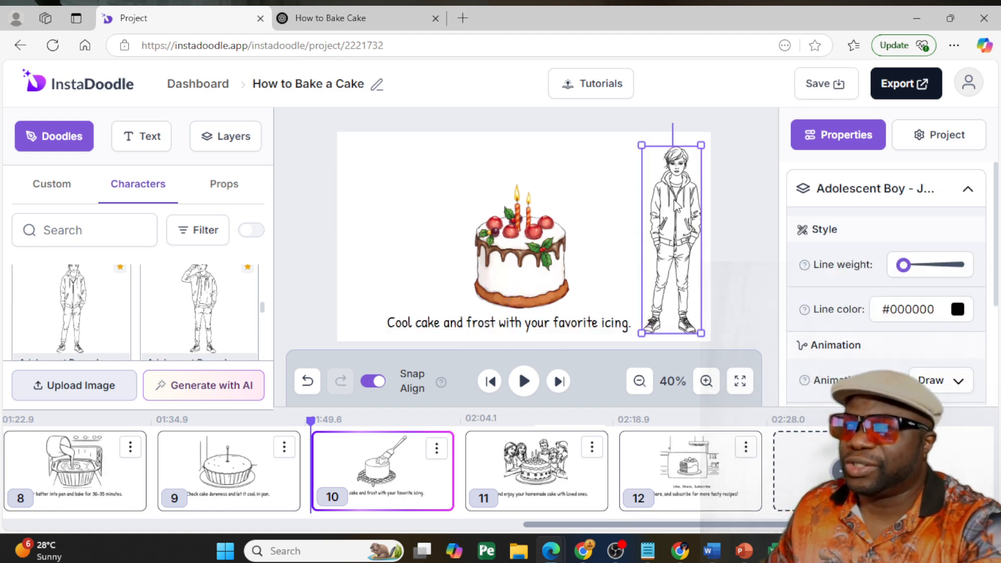
key(Delete)
drag(570, 325, 591, 325)
drag(546, 253, 556, 239)
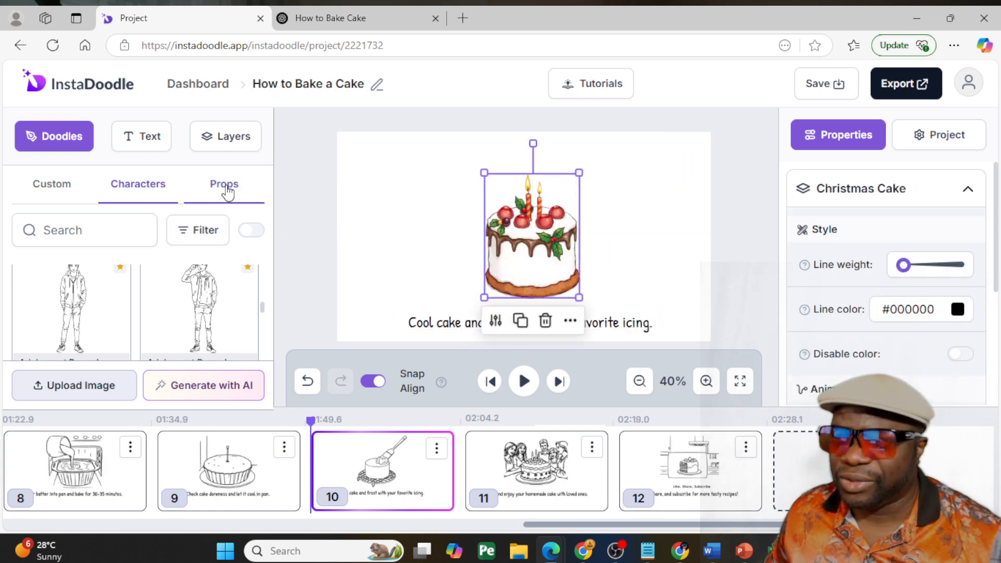
Switch the character library to color doodles and browse the characters
click(250, 233)
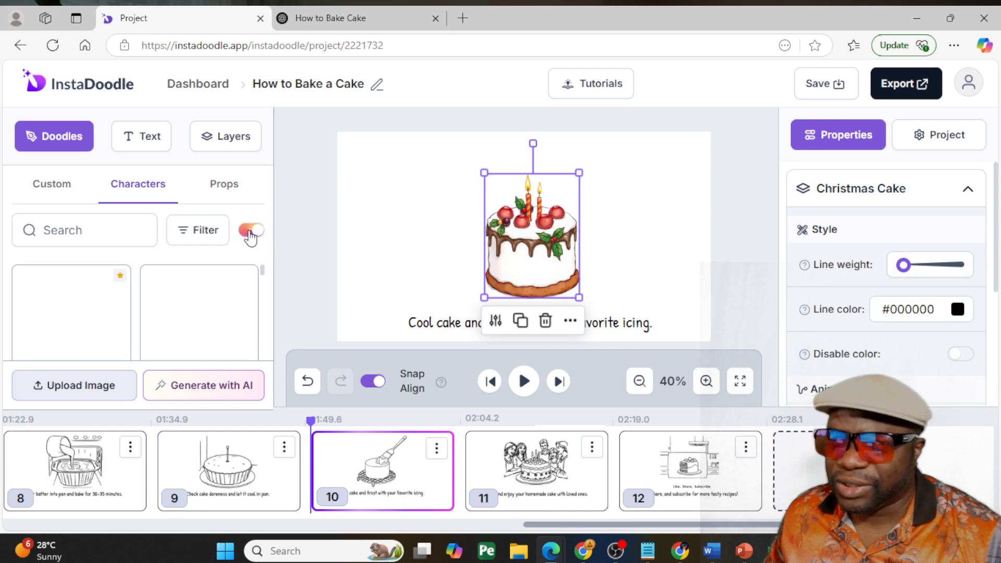
scroll(216, 294, down, 3)
scroll(214, 293, up, 3)
scroll(199, 303, down, 5)
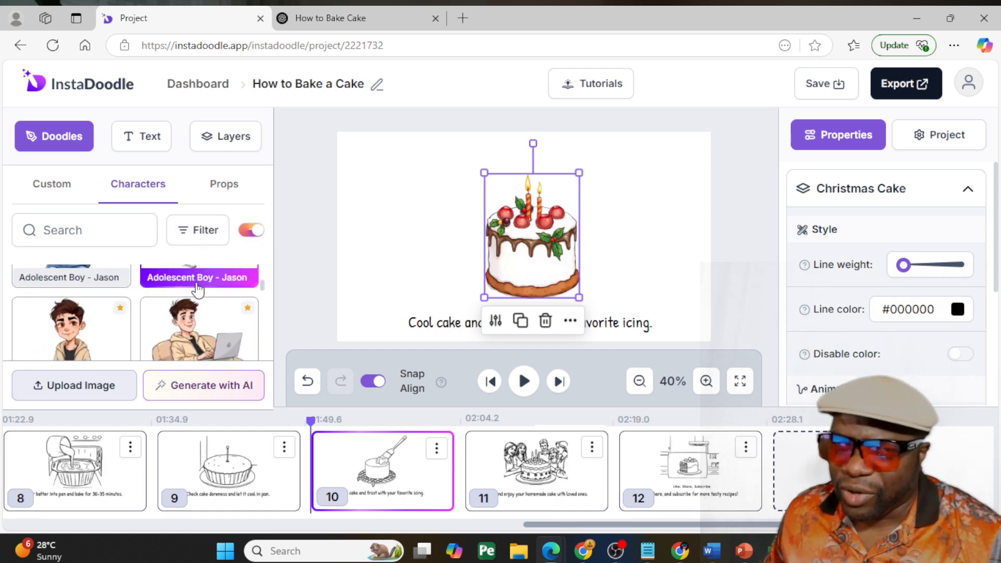
Try filtering the color characters by Girl - Emma and by Fashion Woman - Jessica
click(196, 241)
scroll(175, 323, down, 2)
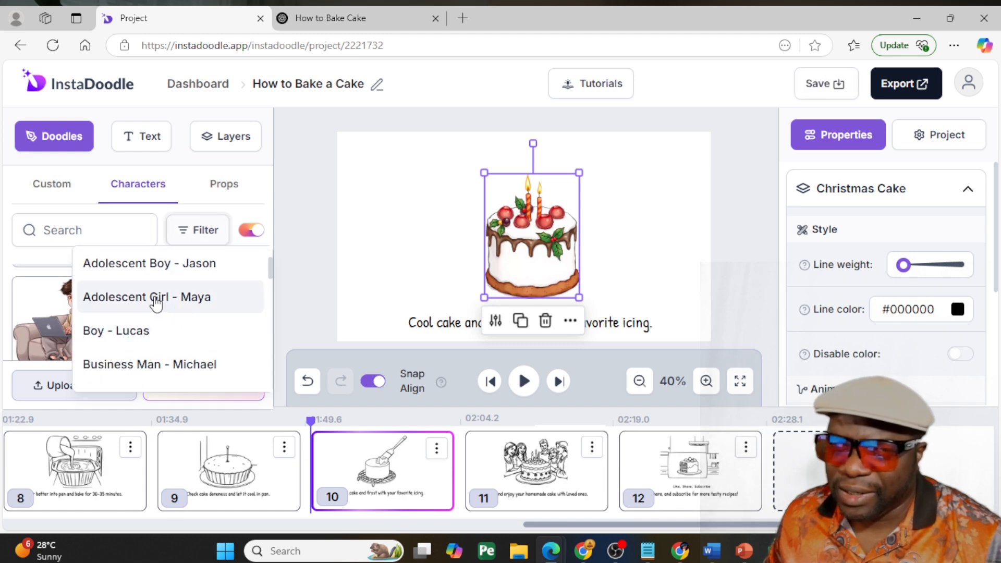
scroll(156, 304, down, 4)
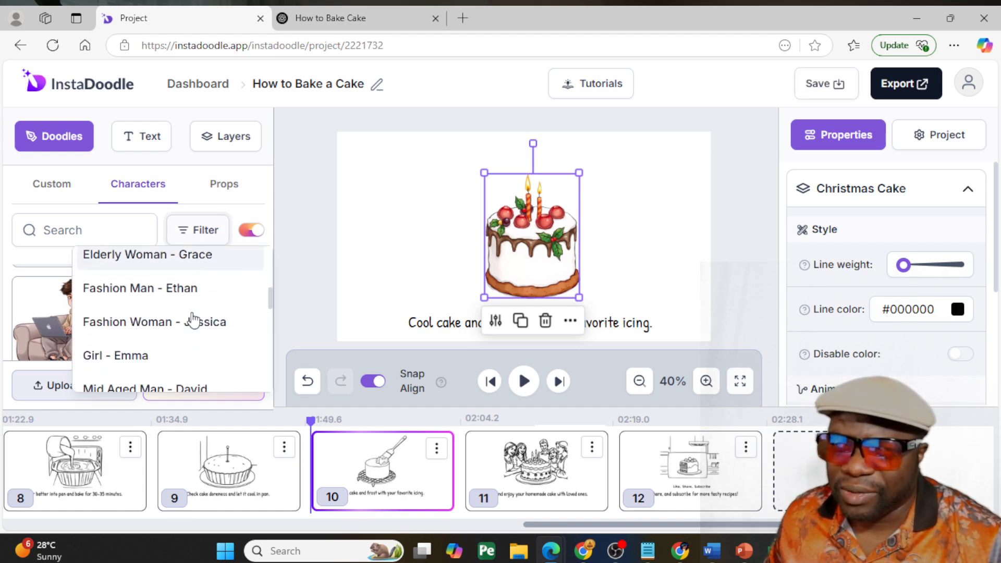
scroll(193, 320, down, 1)
click(136, 348)
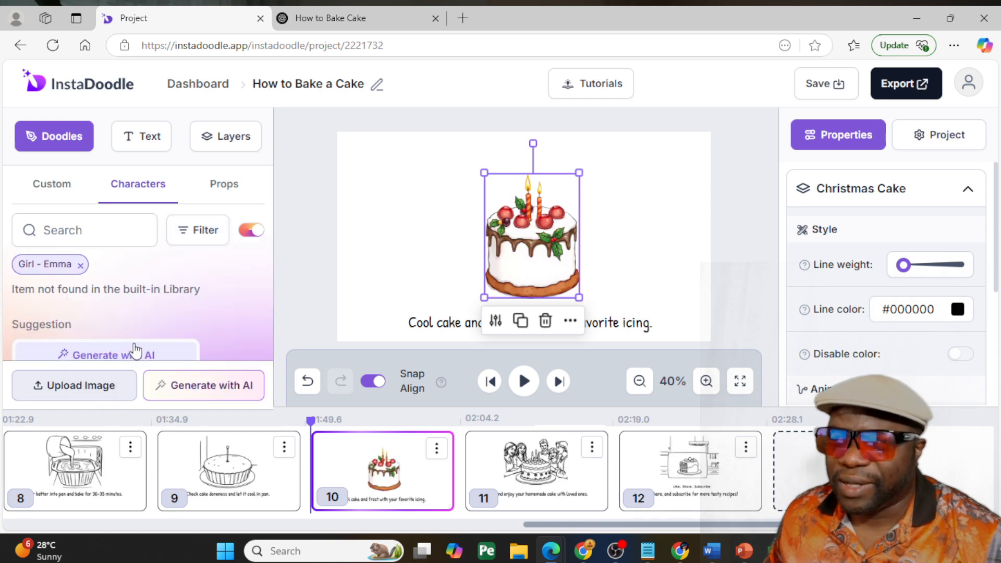
click(206, 233)
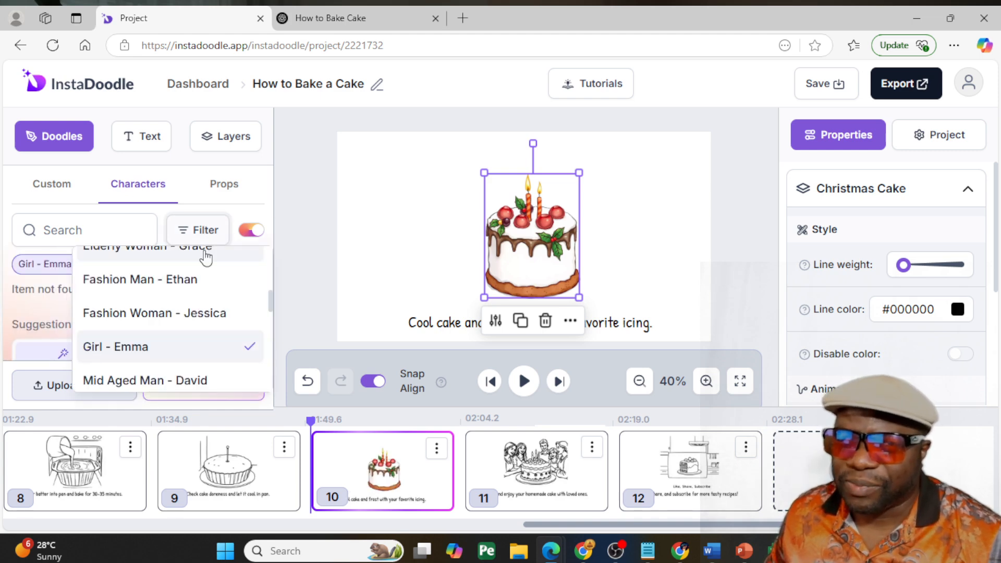
click(184, 314)
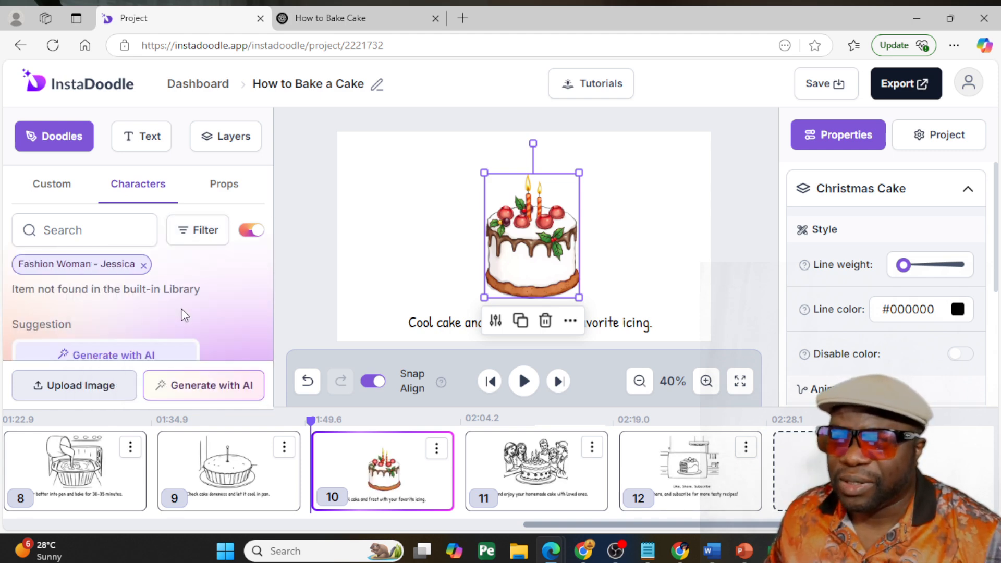
Filter the characters by Elderly Woman - Grace and place the one holding a cup to the left of the cake
click(193, 240)
scroll(175, 297, up, 2)
click(176, 316)
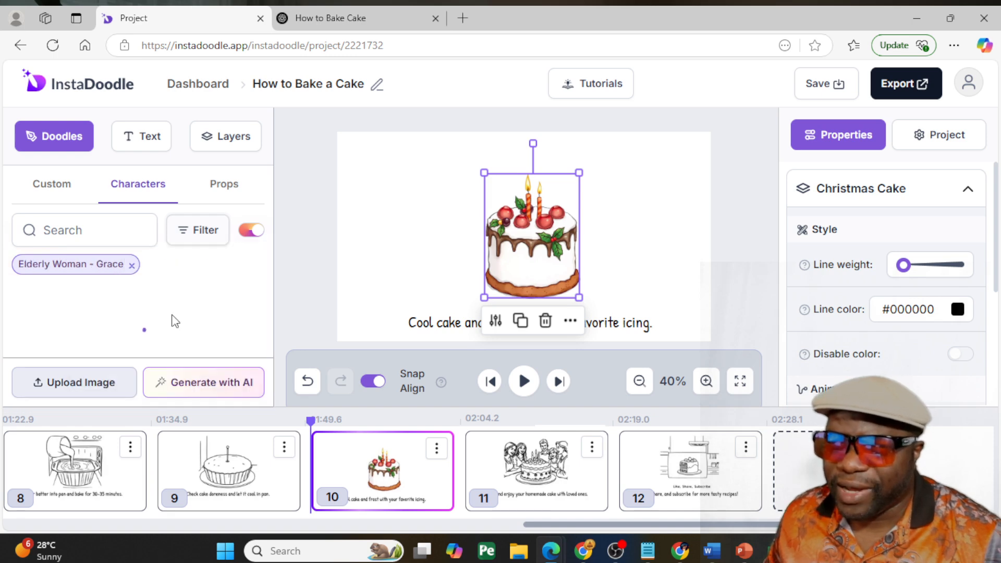
scroll(183, 313, down, 5)
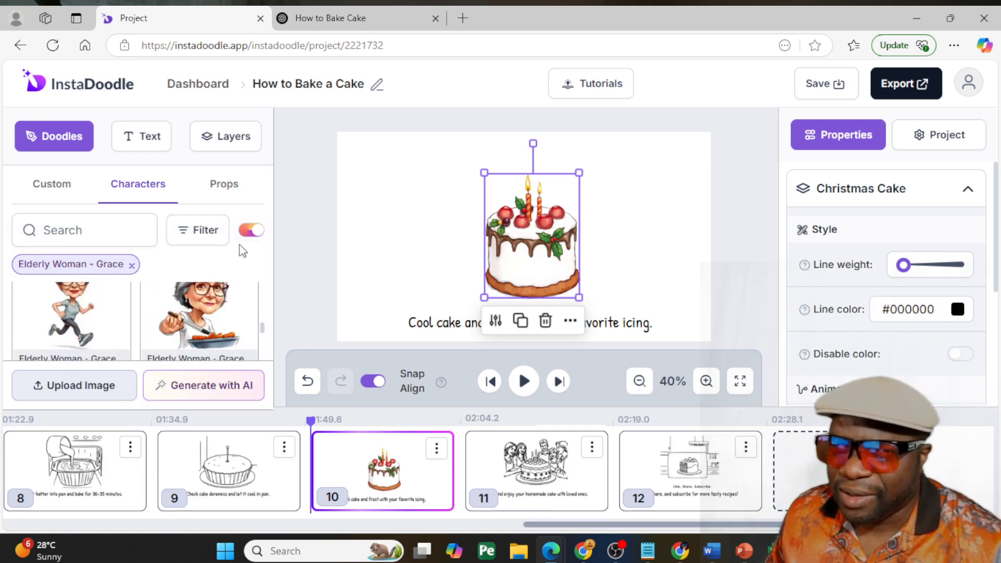
scroll(214, 313, down, 3)
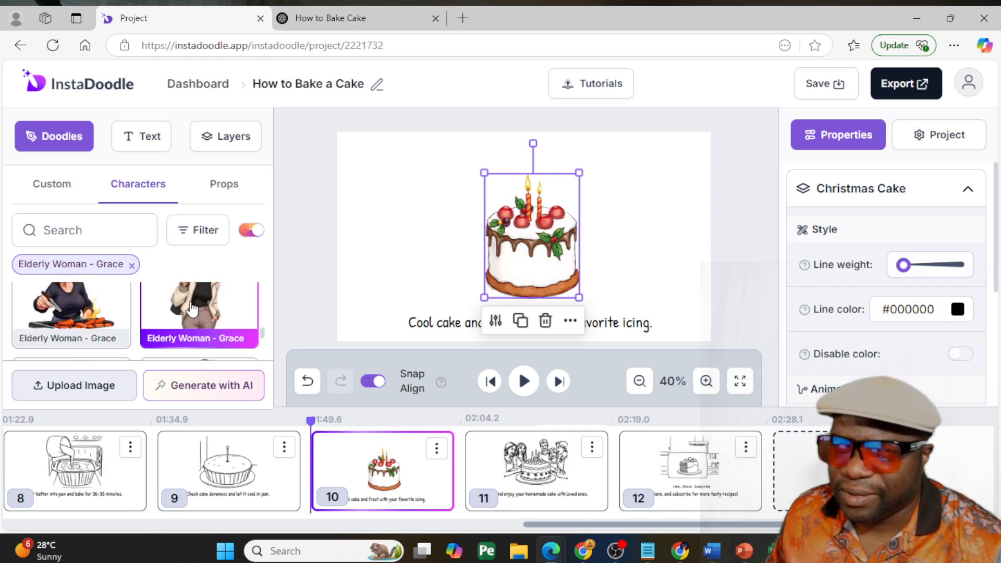
click(192, 309)
drag(524, 229, 385, 250)
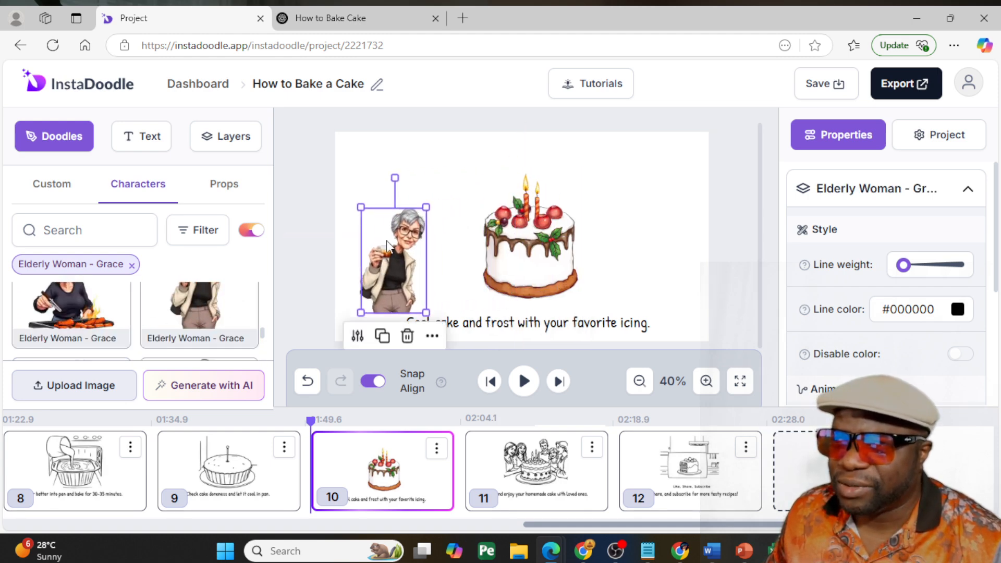
click(304, 202)
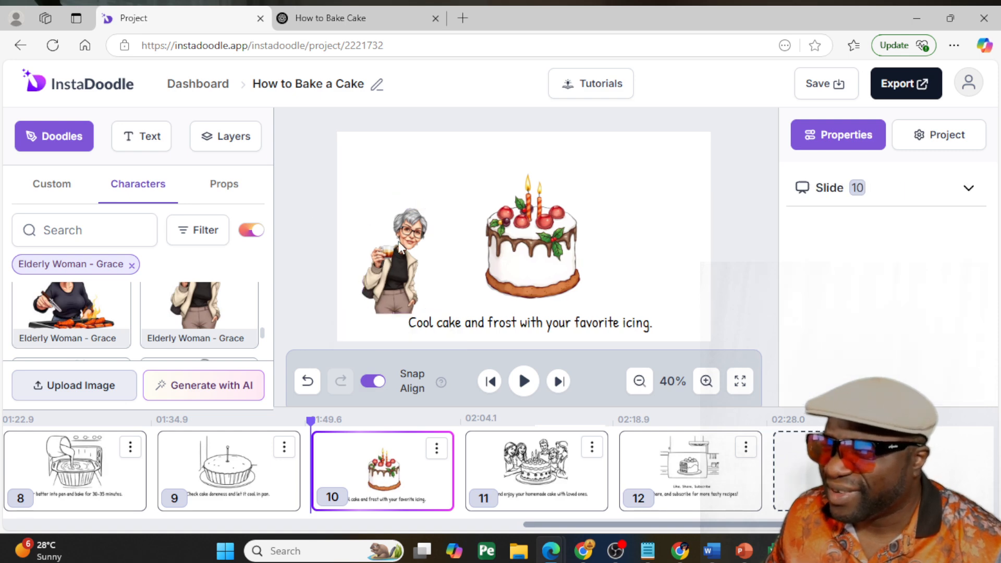
Enlarge the elderly woman to fill the left side of slide 10 and shift the caption and cake right of her
drag(400, 248, 381, 272)
drag(404, 227, 451, 163)
drag(553, 329, 579, 333)
drag(533, 258, 540, 265)
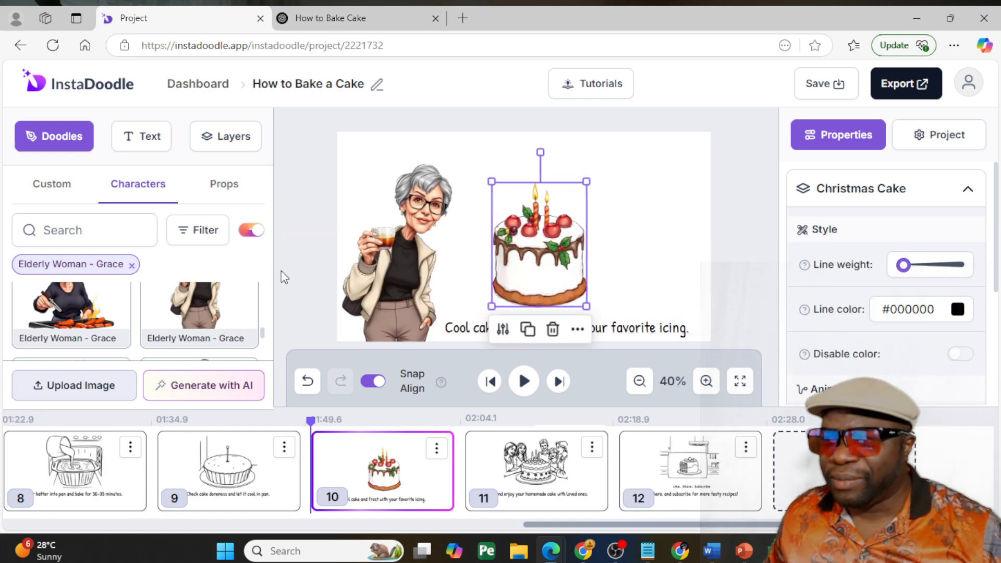
Open the closing slide 12 and browse more Elderly Woman - Grace characters
scroll(188, 344, down, 3)
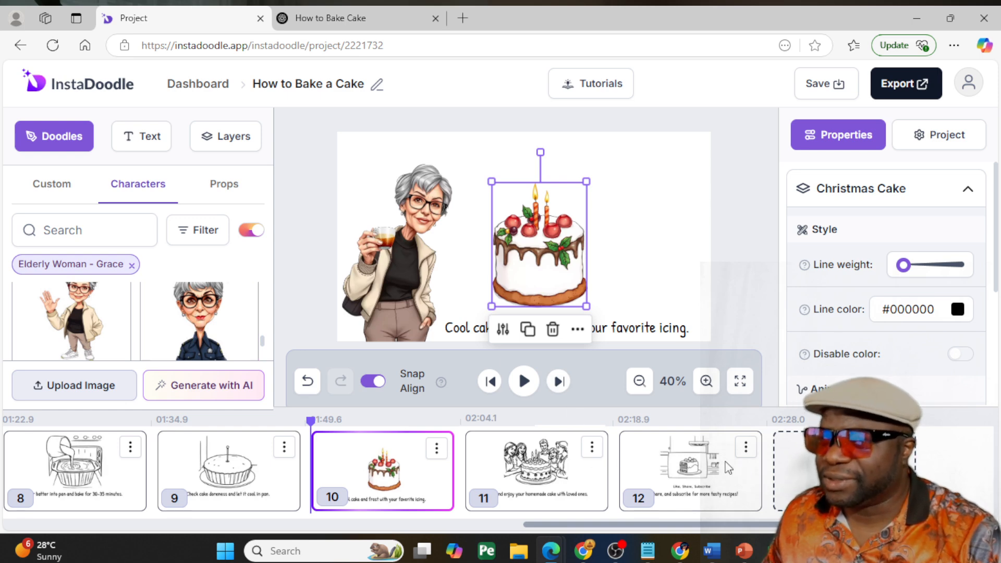
click(684, 452)
drag(546, 233, 546, 238)
click(730, 243)
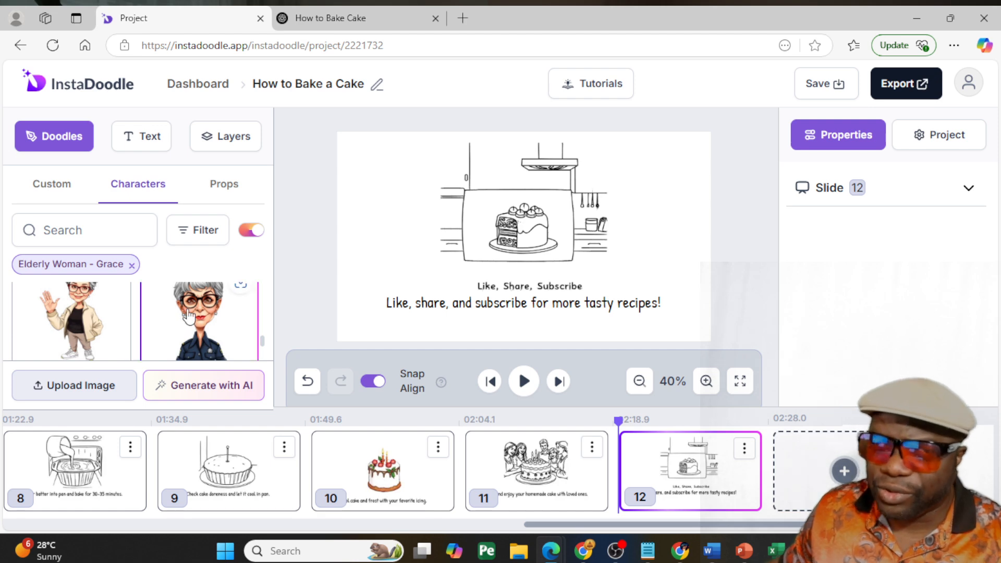
scroll(200, 332, down, 2)
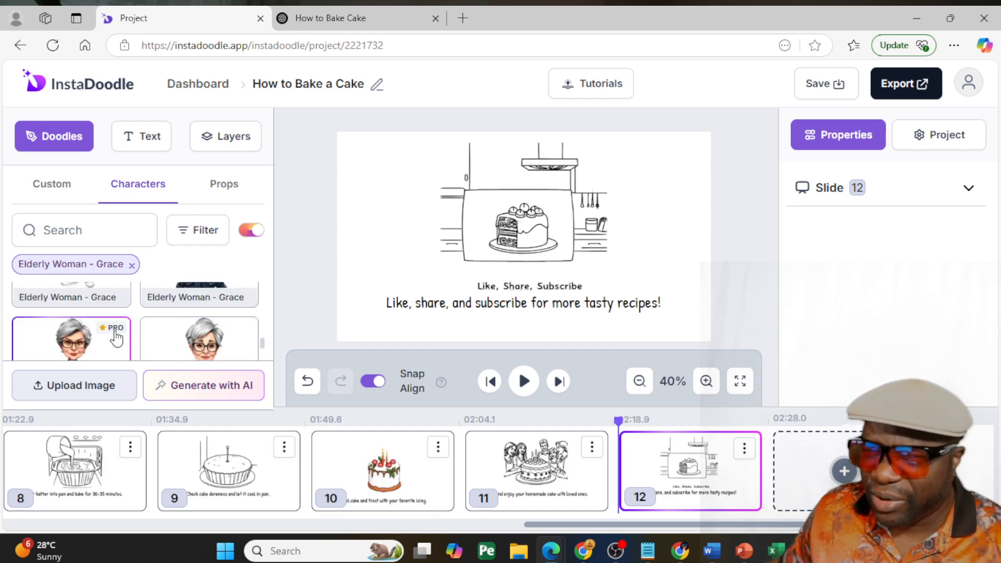
Export the video by starting a 720p render and dismiss the render notice
click(921, 88)
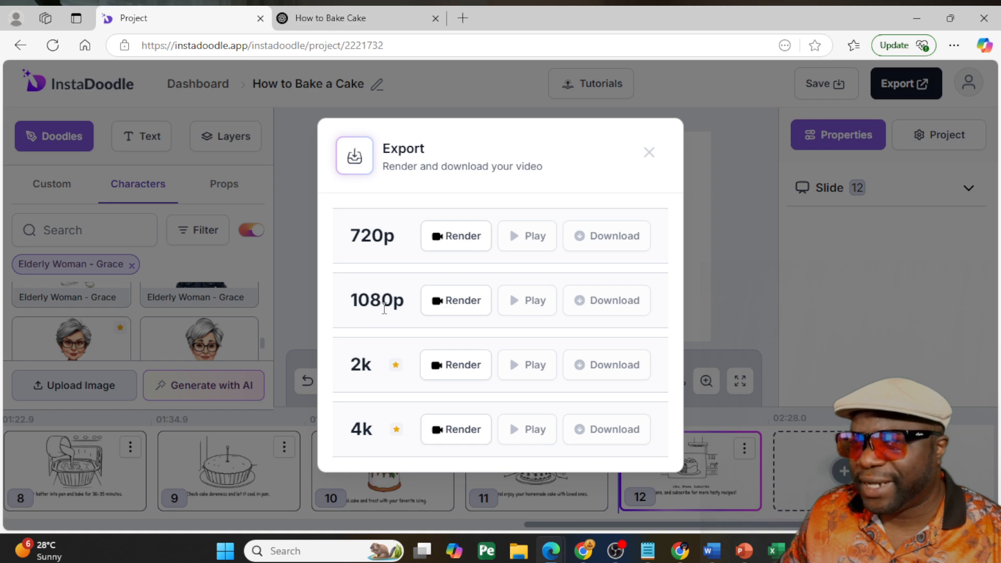
click(455, 239)
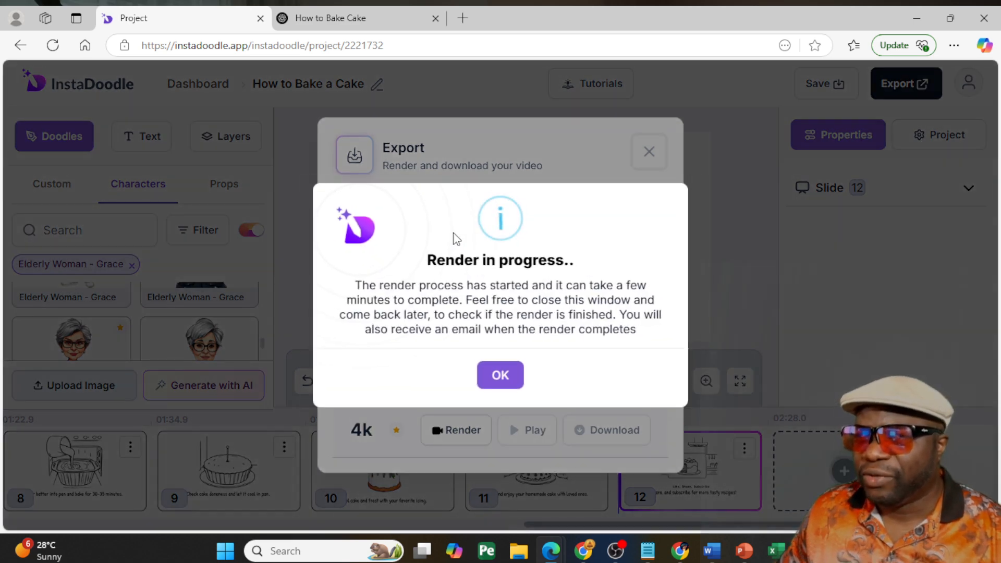
click(509, 376)
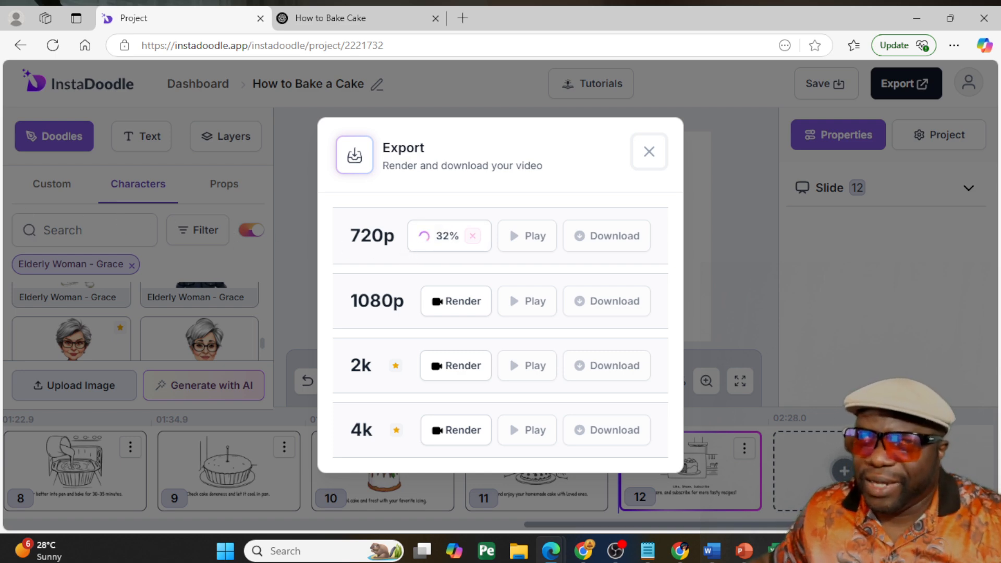
Close the "How to Bake Cake" browser tab while keeping the project open
click(399, 18)
key(ctrl+w)
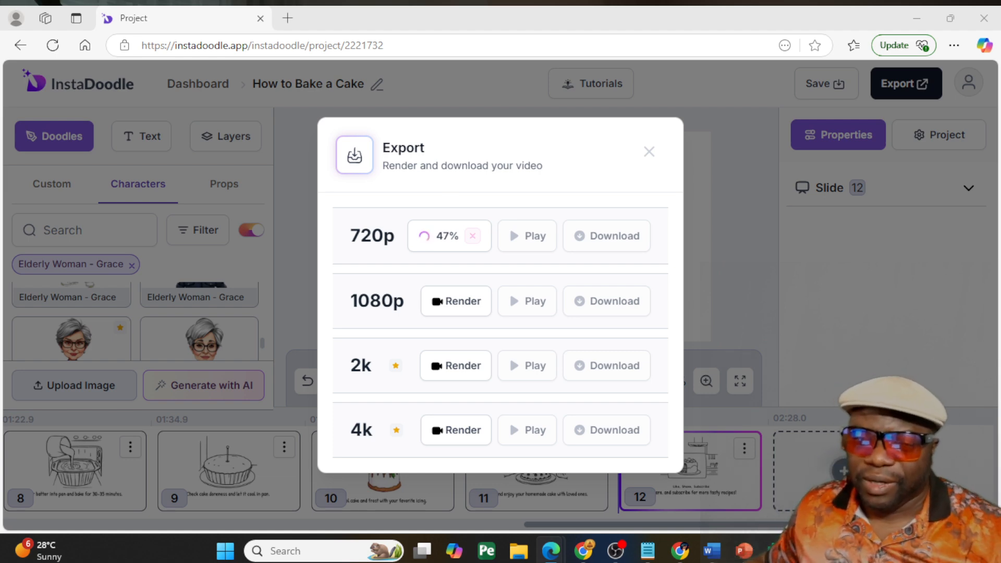
Open ChatGPT without logging in and the InstaDoodle dashboard in separate browser tabs beside the project
drag(0, 282, 311, 15)
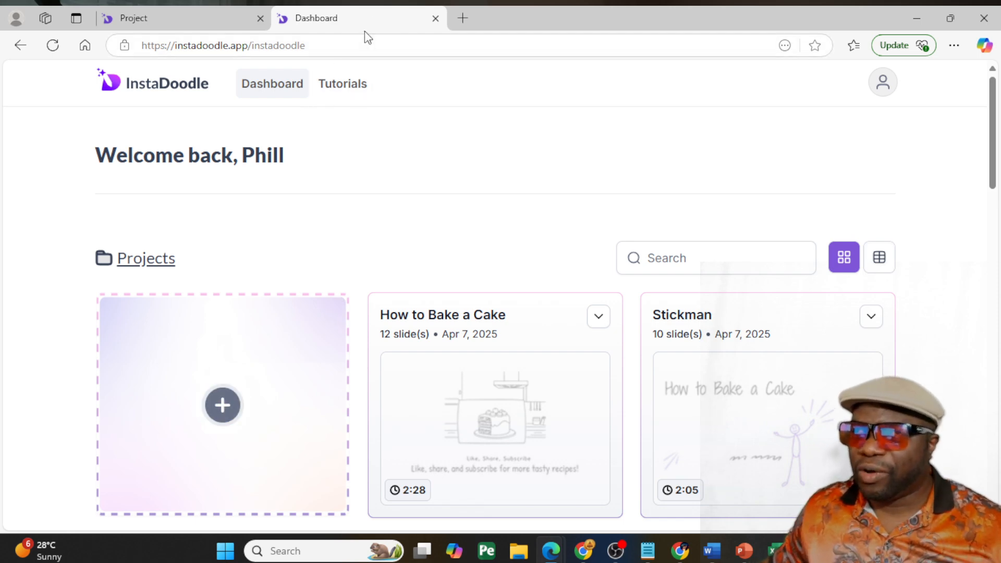
key(ctrl+w)
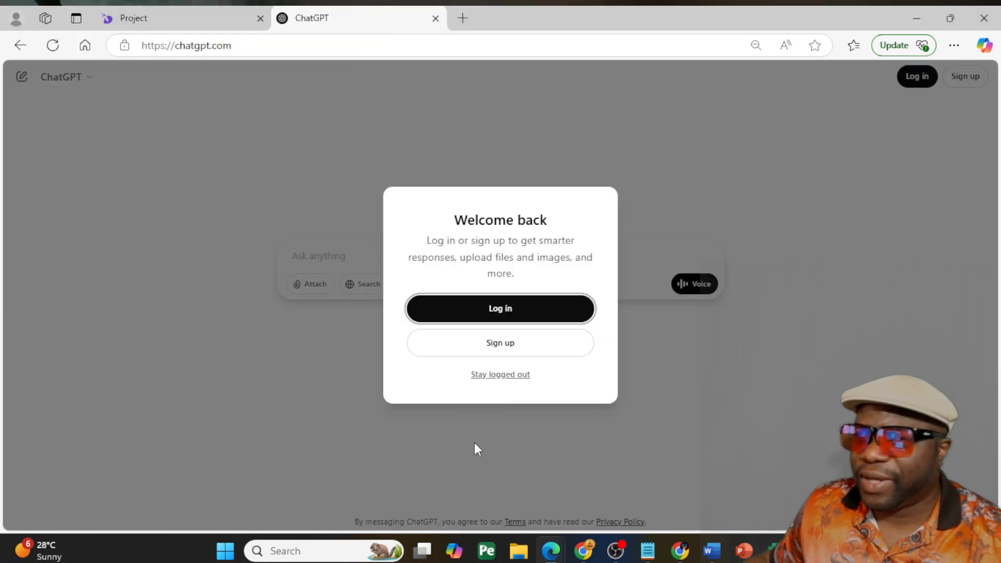
click(504, 374)
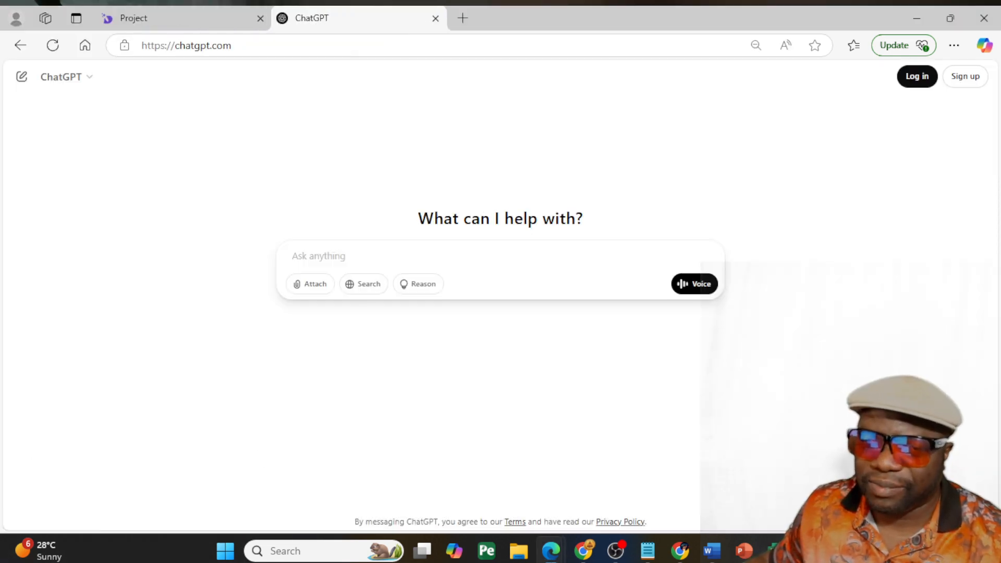
drag(0, 138, 522, 18)
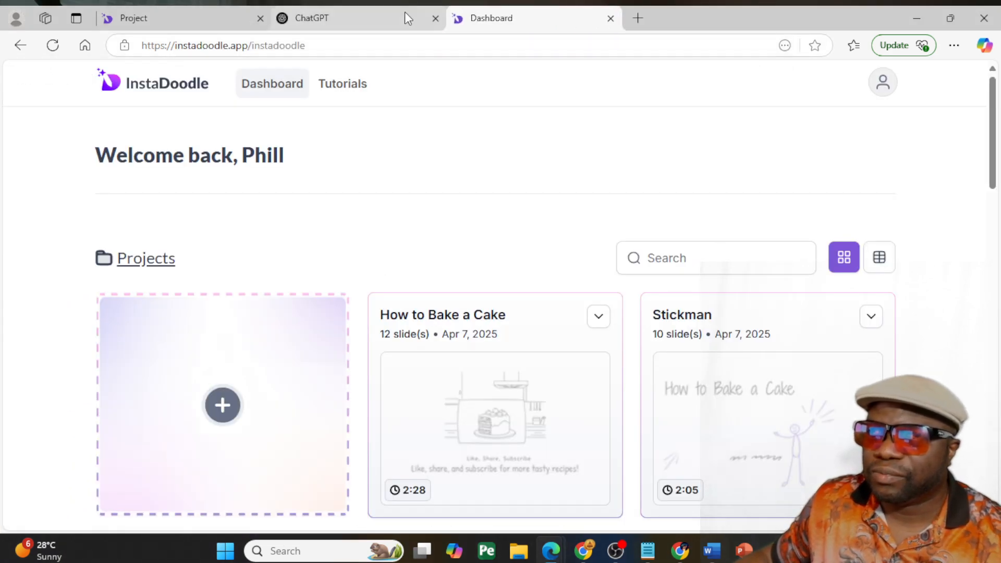
Ask ChatGPT to "generate a script for instadoodle on how to make jam"
click(371, 15)
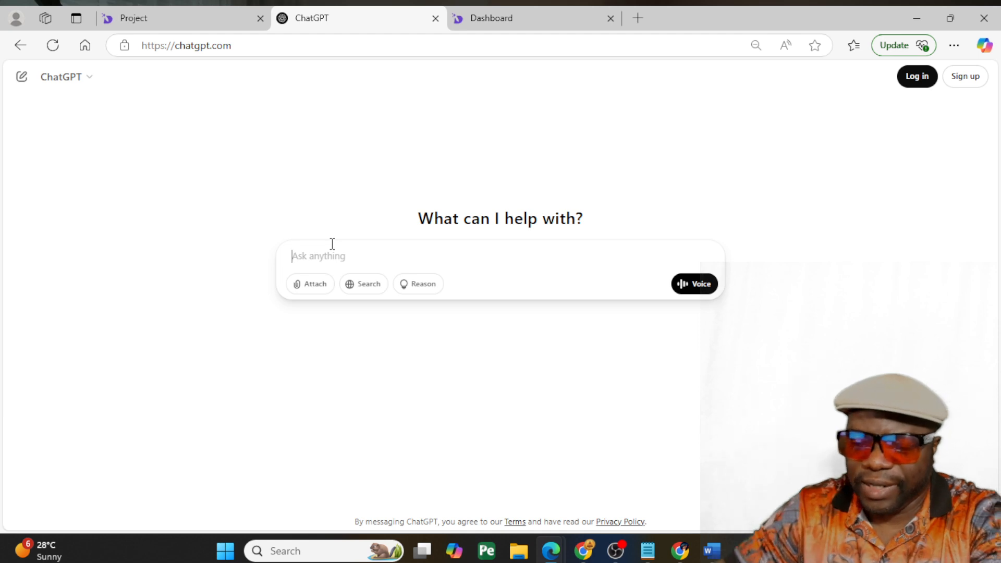
text(generate a script for in)
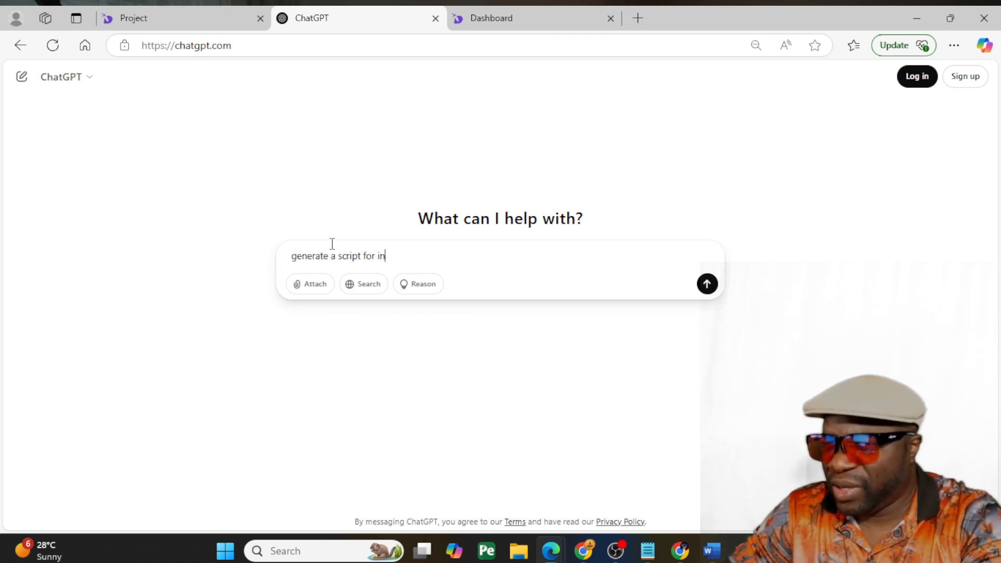
text(stadoodle on how to ma)
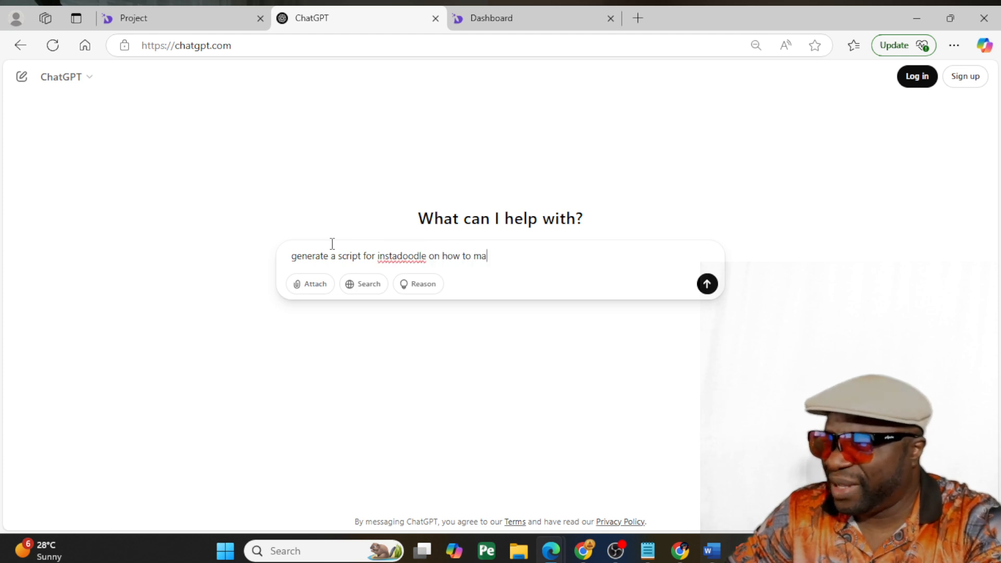
text(ke jam)
key(Return)
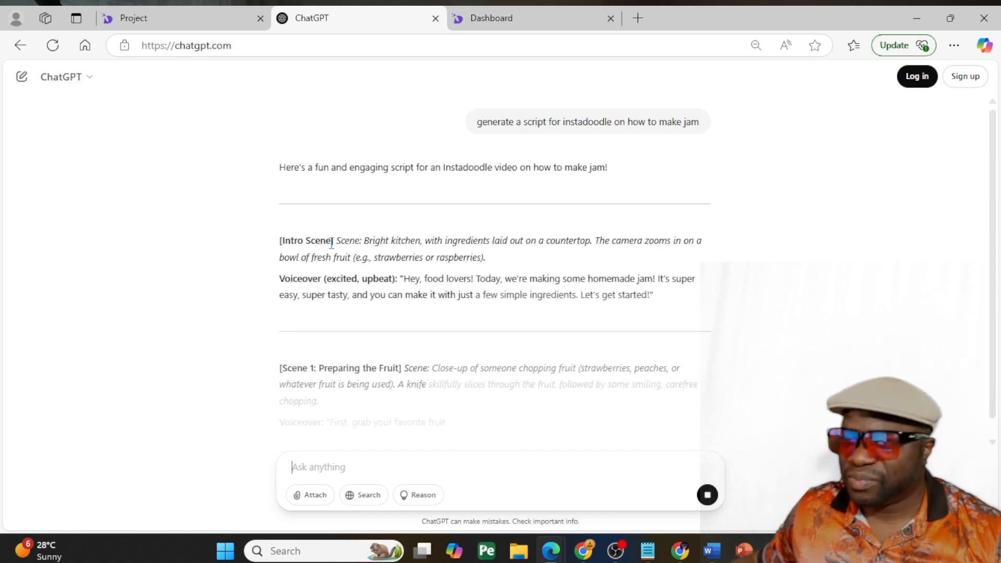
Review the generated jam script and copy it from the Intro Scene through the Outro Scene
scroll(374, 338, down, 4)
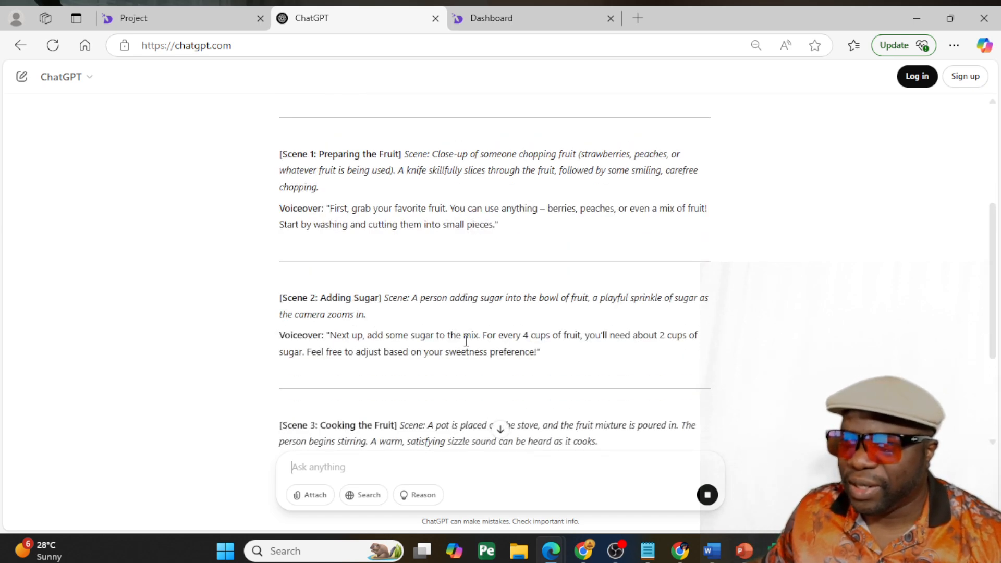
scroll(465, 340, down, 4)
scroll(467, 341, down, 9)
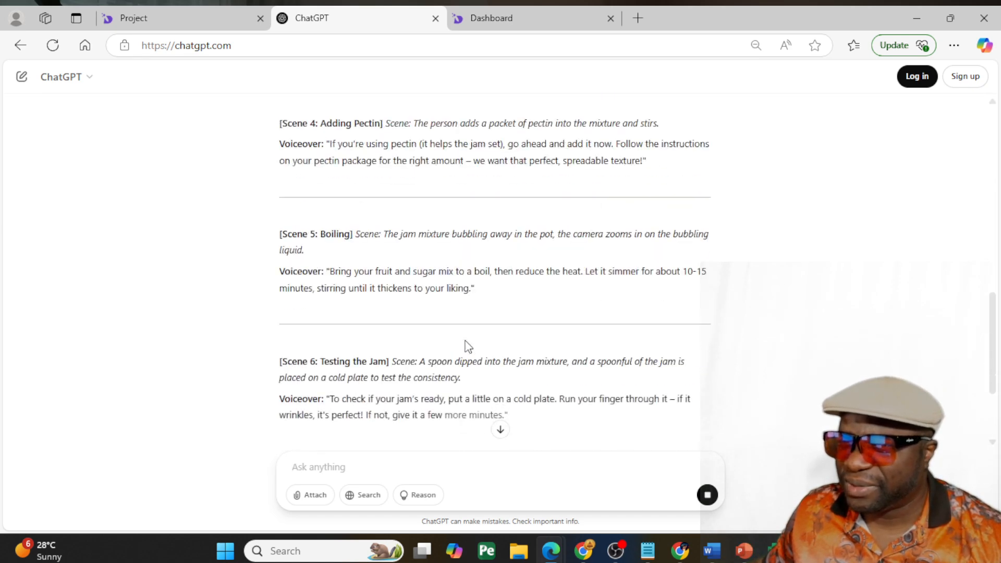
scroll(472, 350, down, 6)
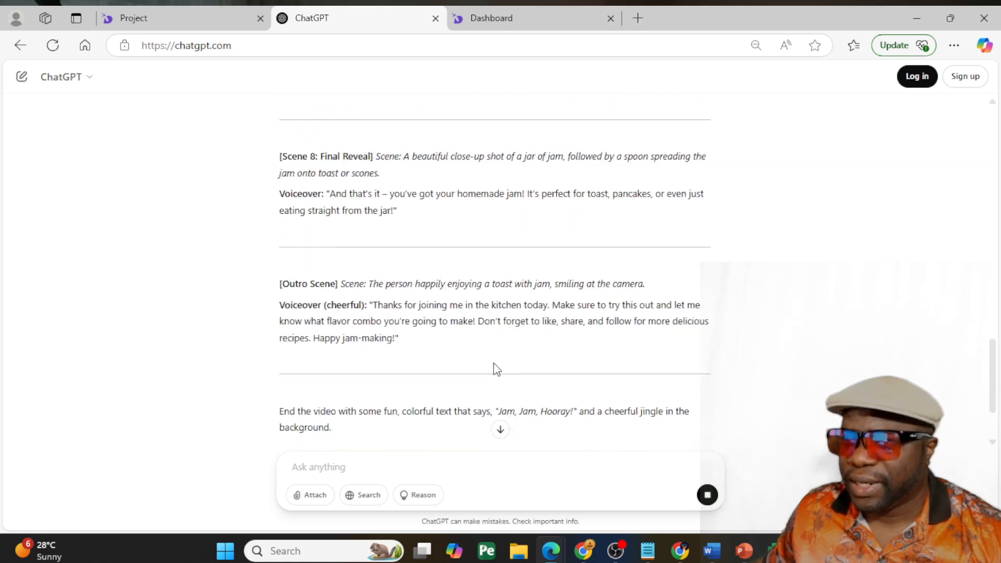
drag(431, 247, 270, 243)
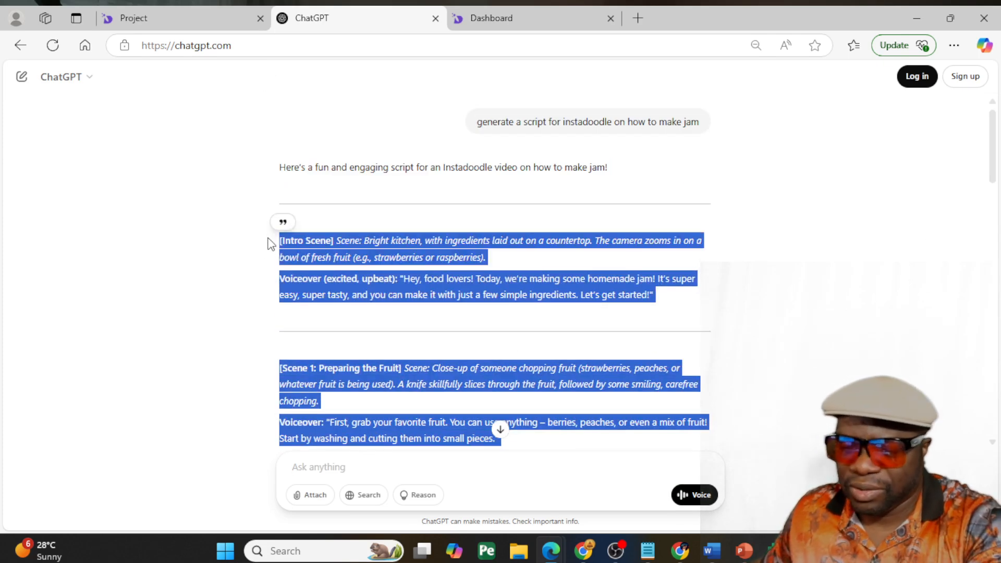
click(287, 119)
Create a new InstaDoodle project with the AI Wizard, using the Script to video option
click(514, 15)
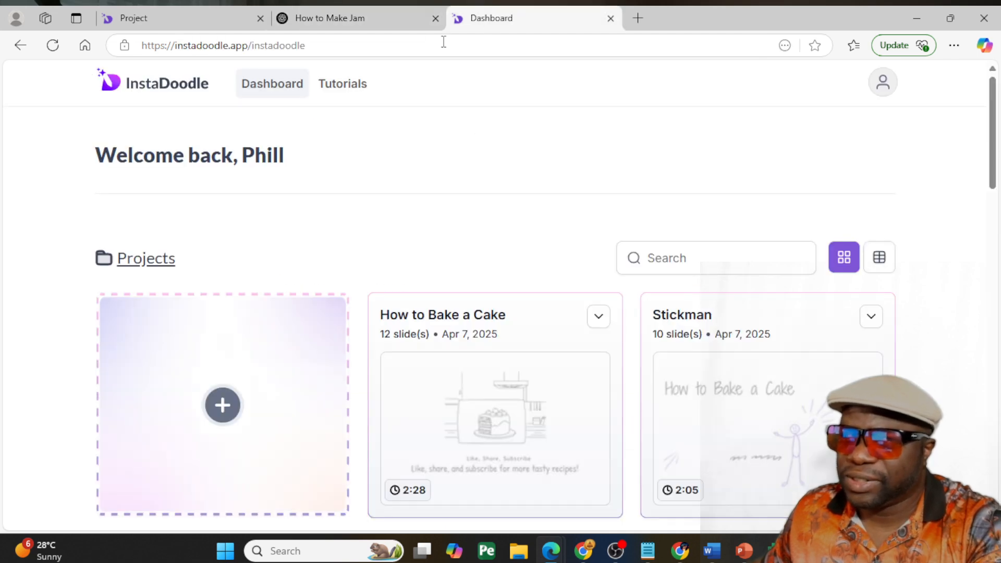
click(222, 404)
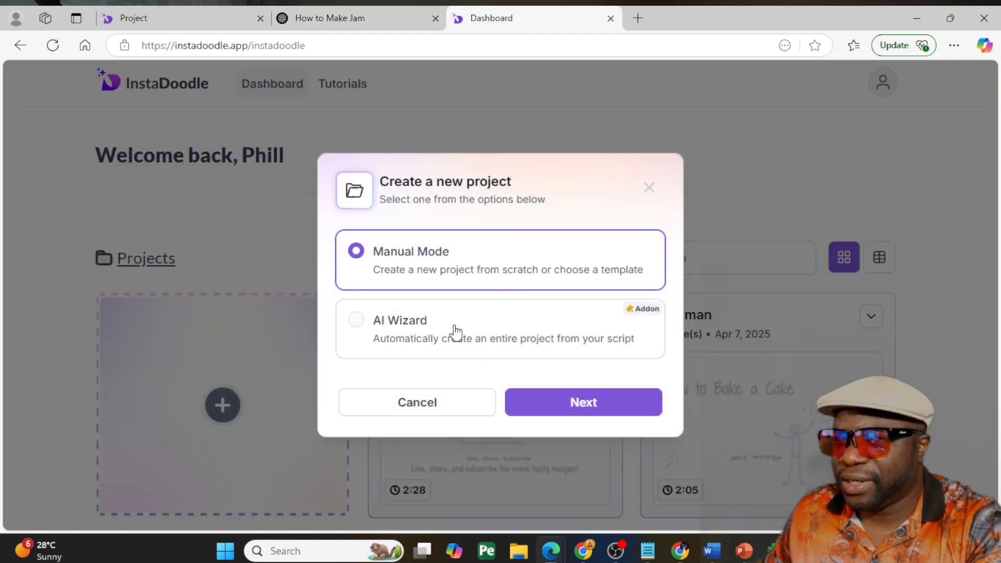
click(456, 334)
click(514, 399)
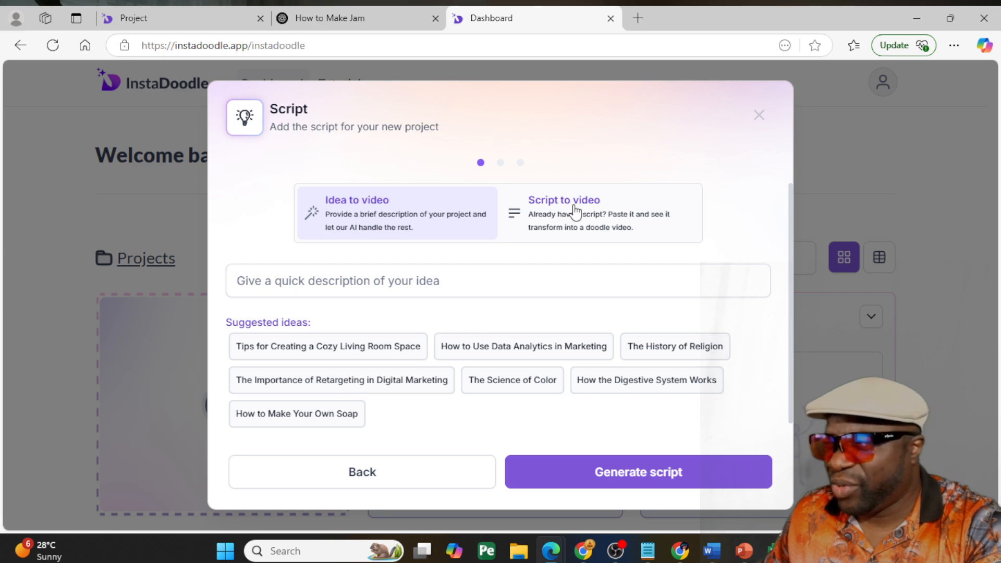
click(583, 214)
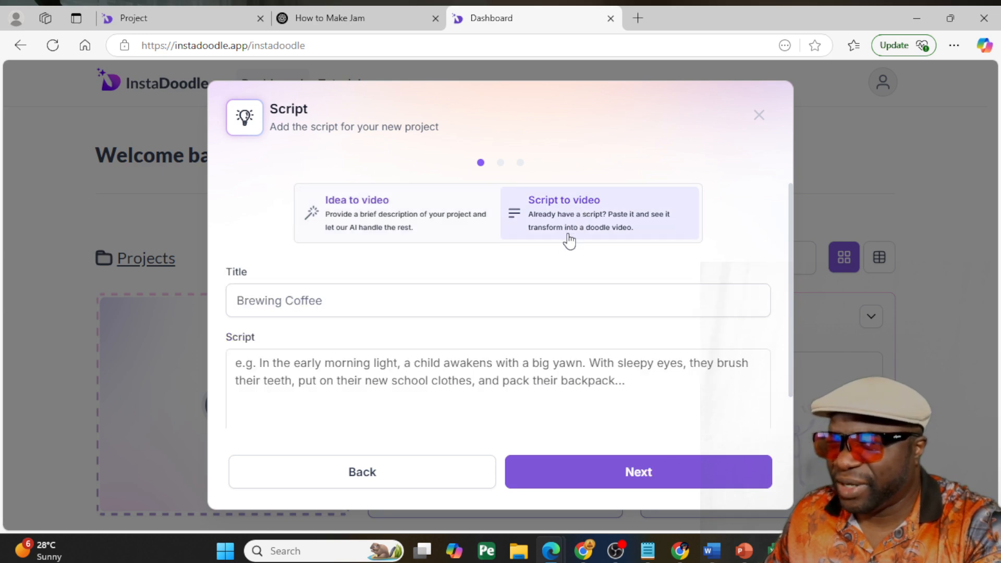
Title the project "Making Jam" and paste the copied ChatGPT script as its script
click(390, 300)
text(Ma)
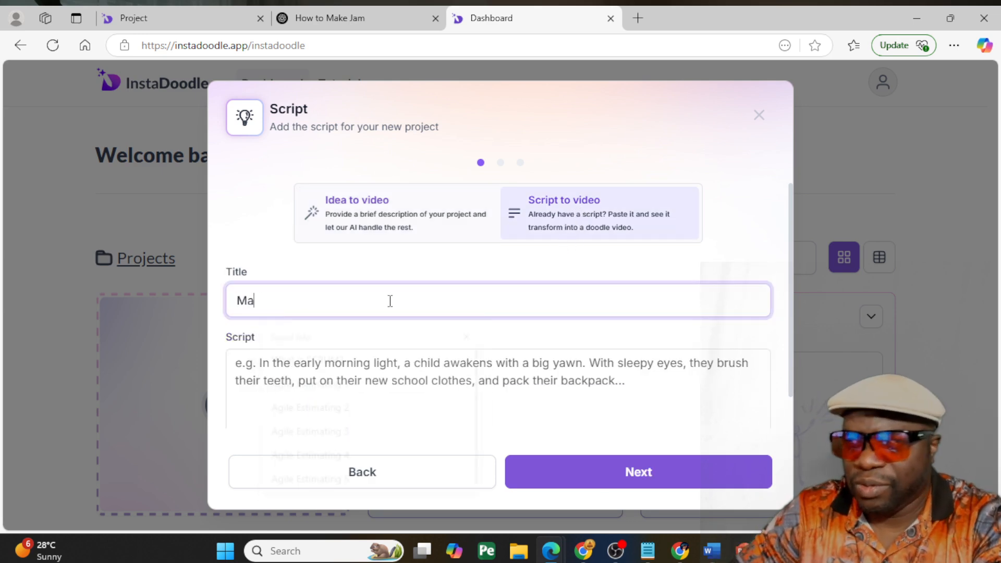
text(king Jam)
key(Tab)
key(ctrl+v)
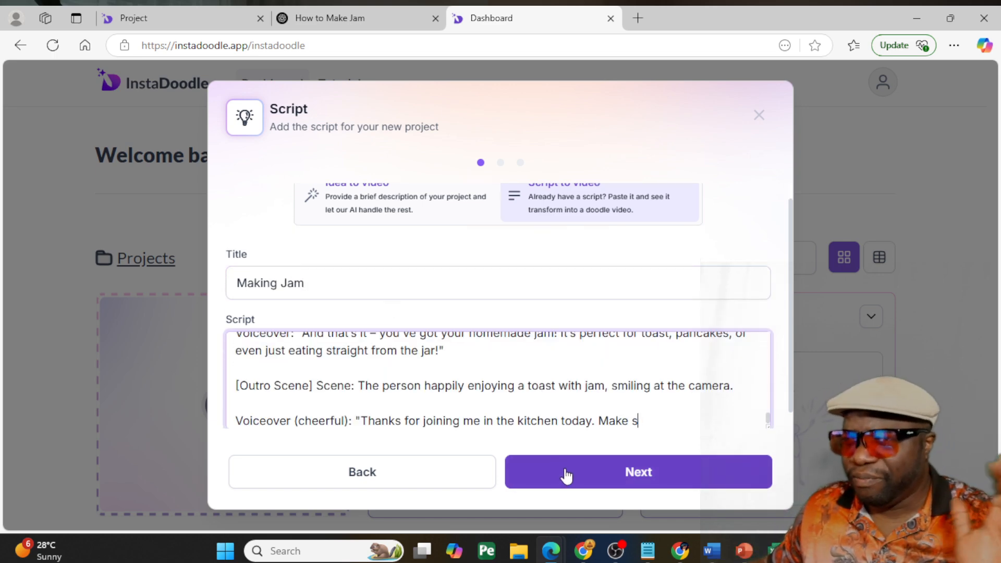
Remove the cut-off words "Make s" from the script's end and continue to slide generation
drag(658, 419, 609, 427)
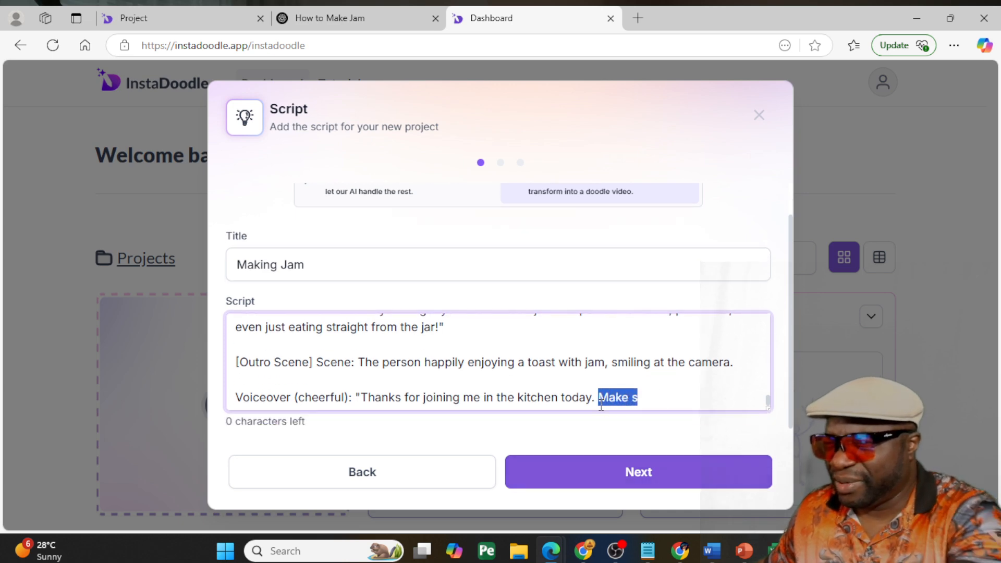
key(BackSpace)
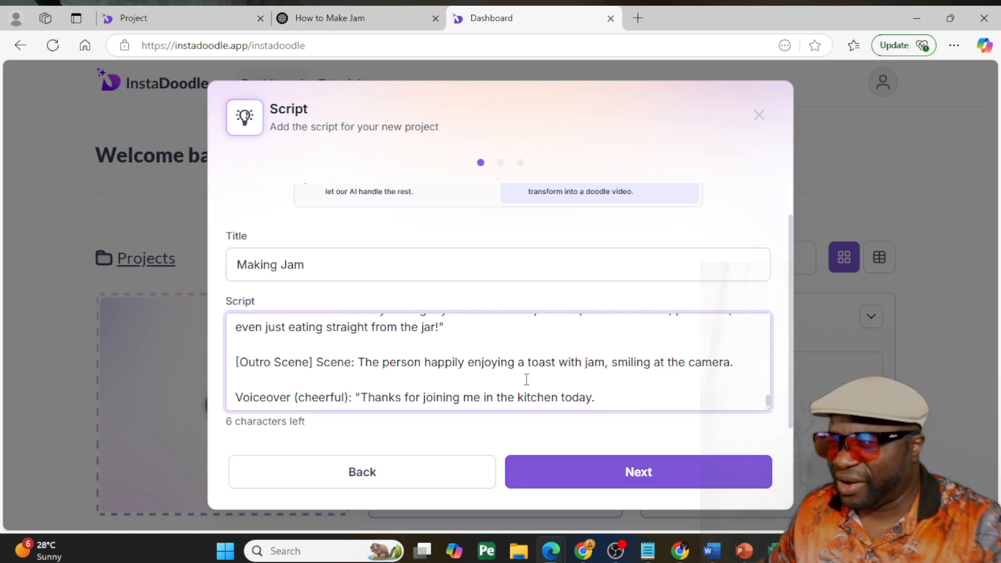
scroll(527, 382, up, 5)
click(580, 475)
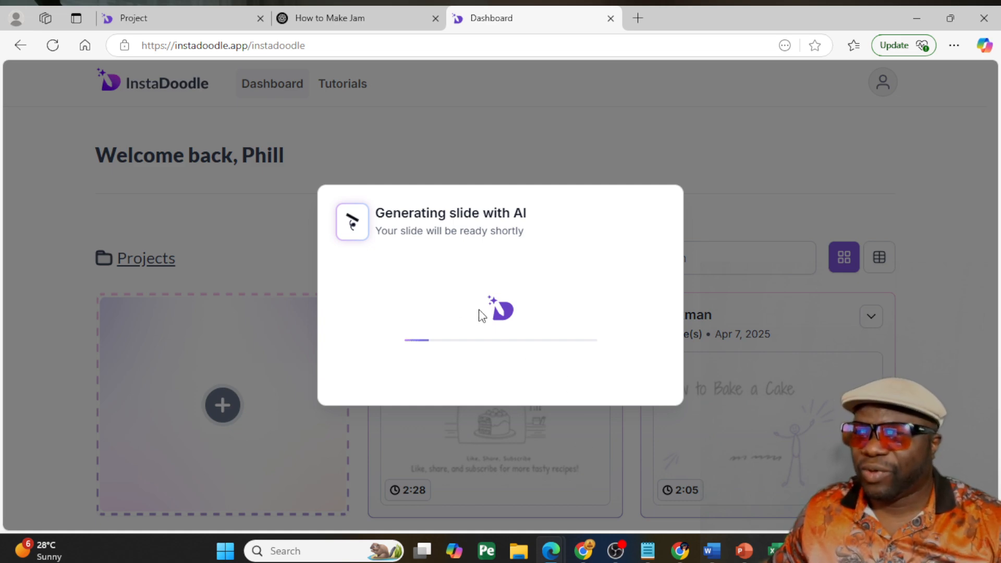
Return to the How to Bake a Cake project and play its rendered 720p video in full screen
click(208, 23)
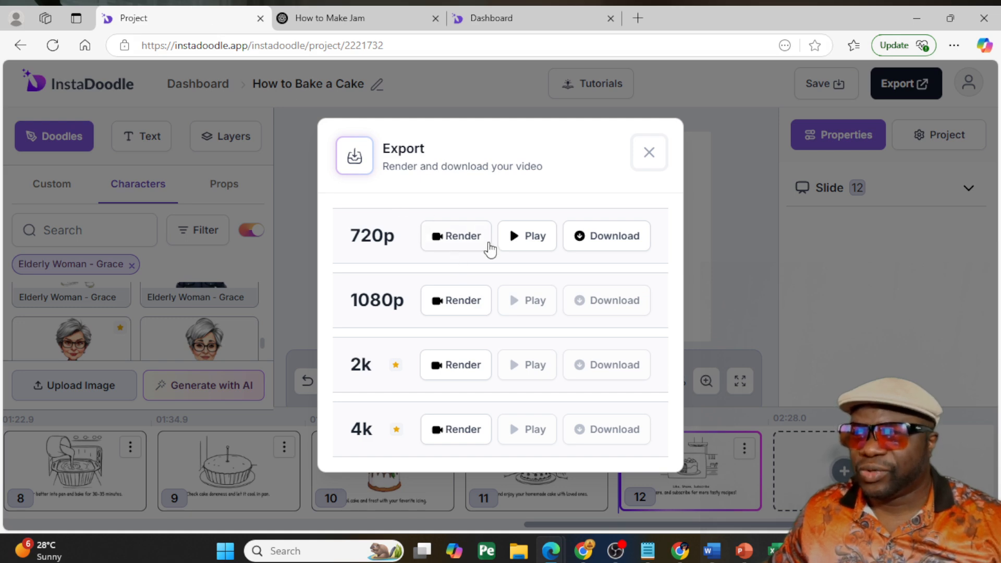
click(534, 237)
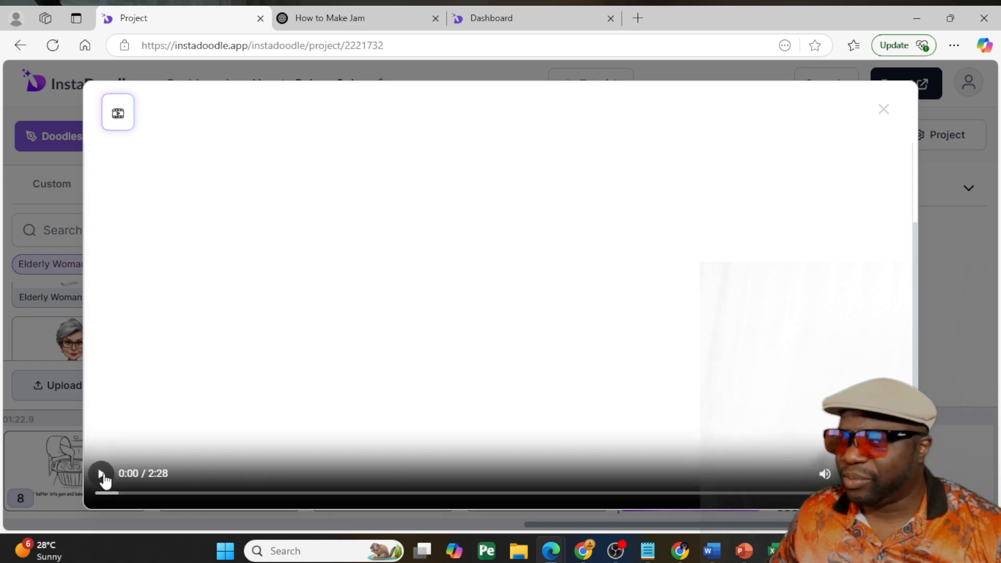
double_click(599, 466)
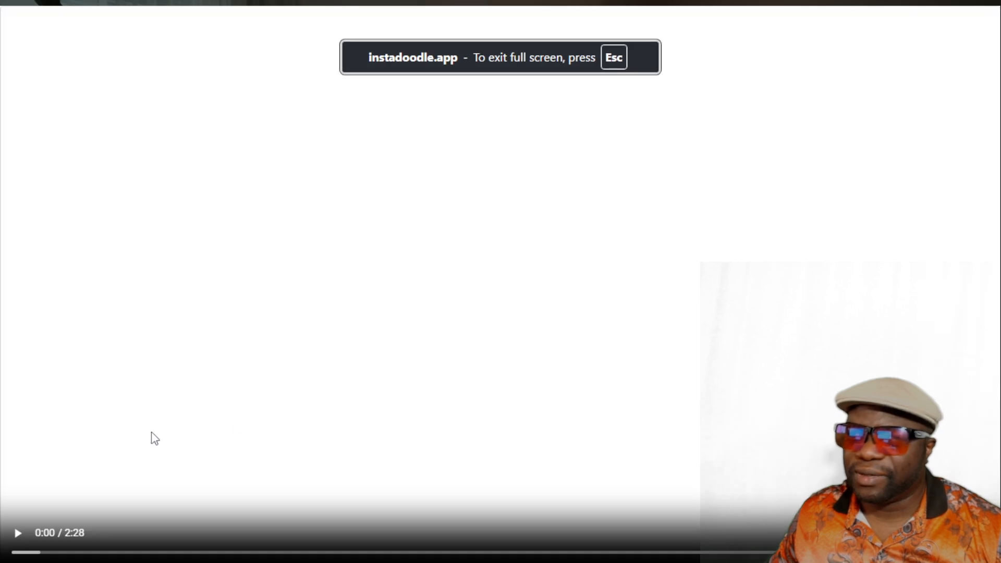
click(18, 533)
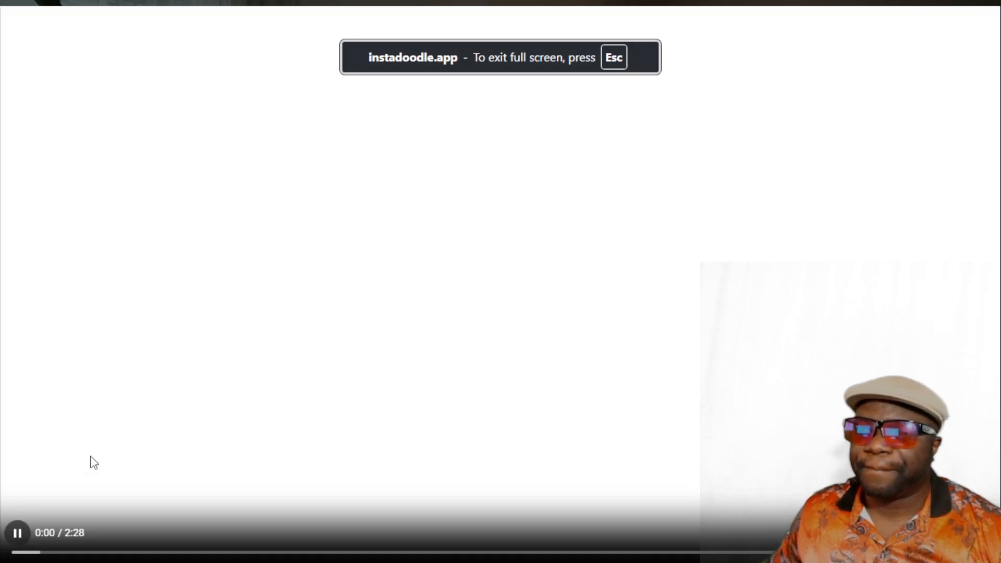
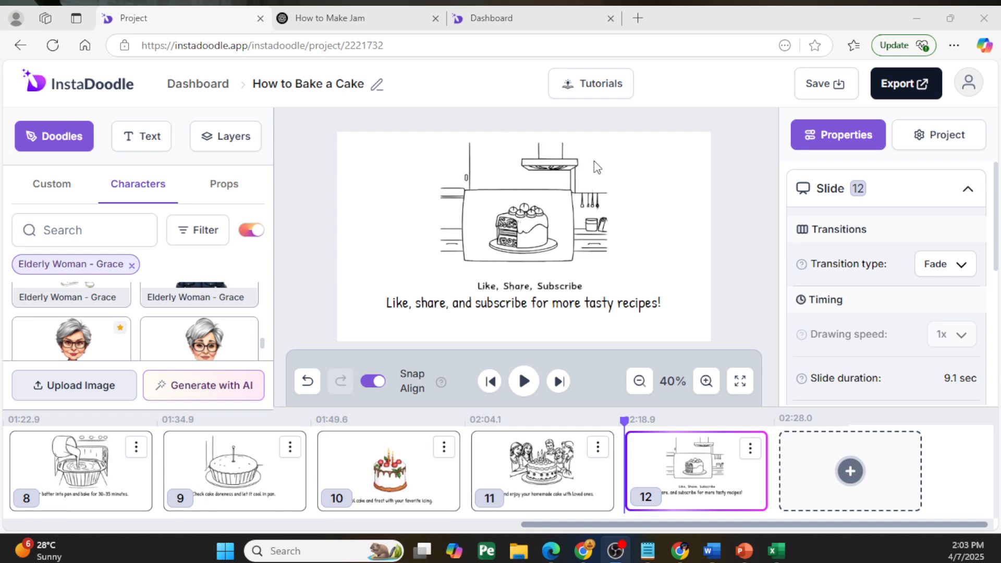
Examine slide 12's transition types, timing and voiceover settings
click(959, 266)
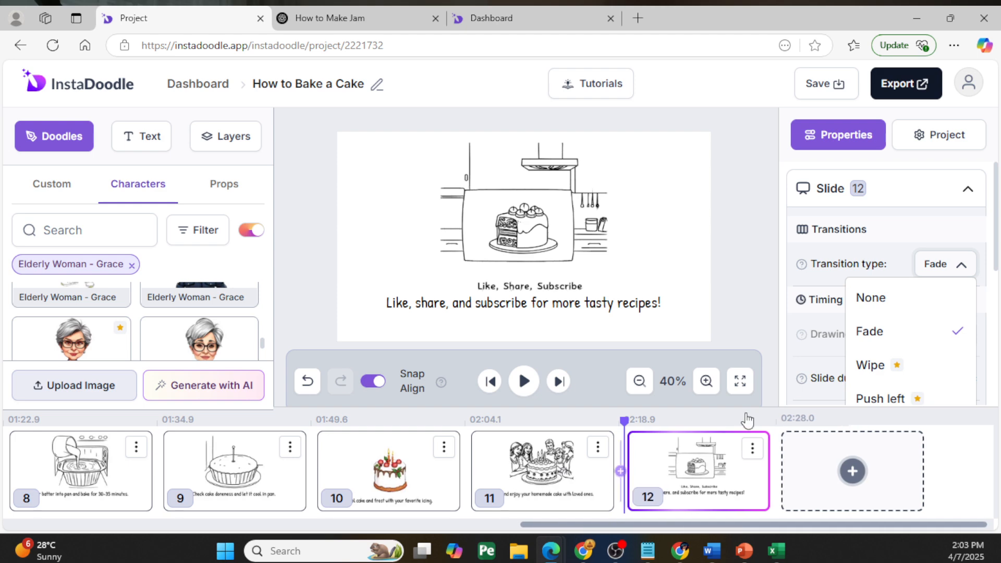
scroll(884, 365, down, 3)
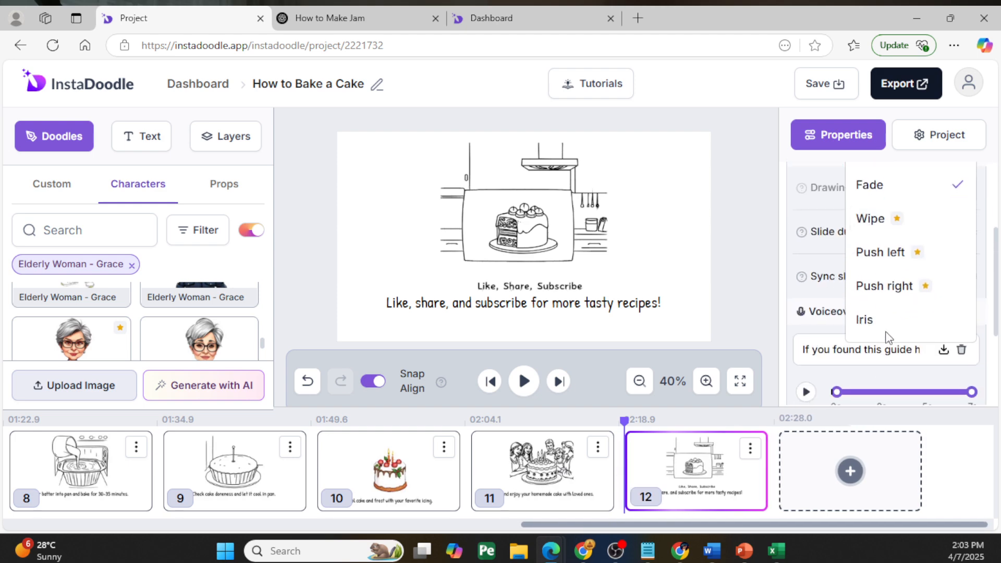
click(762, 277)
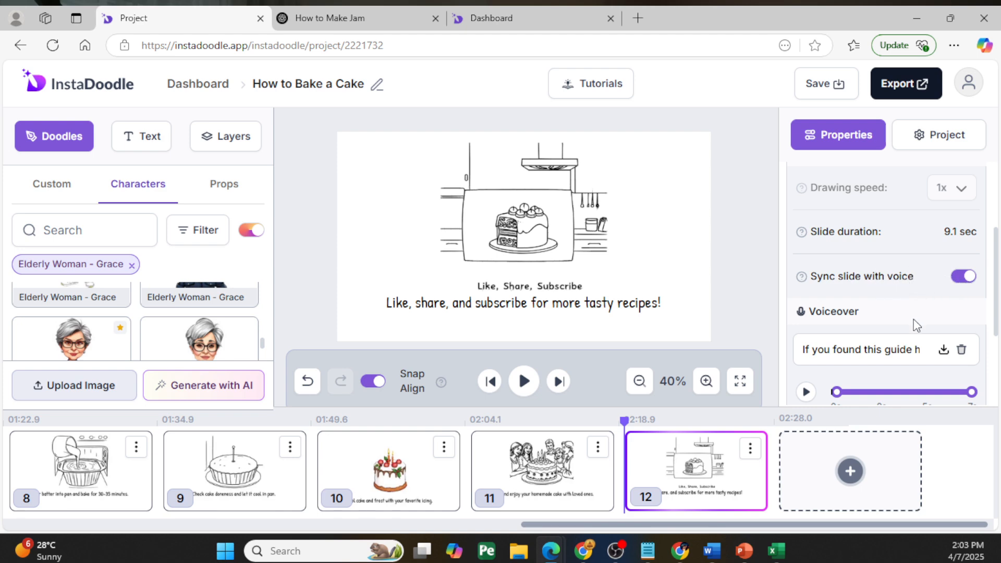
scroll(907, 355, down, 3)
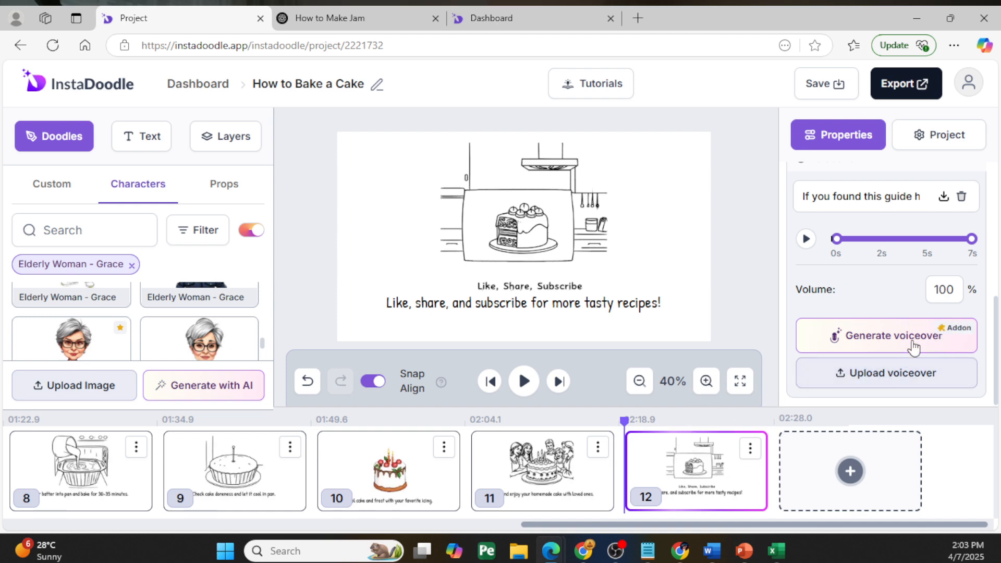
scroll(862, 315, up, 2)
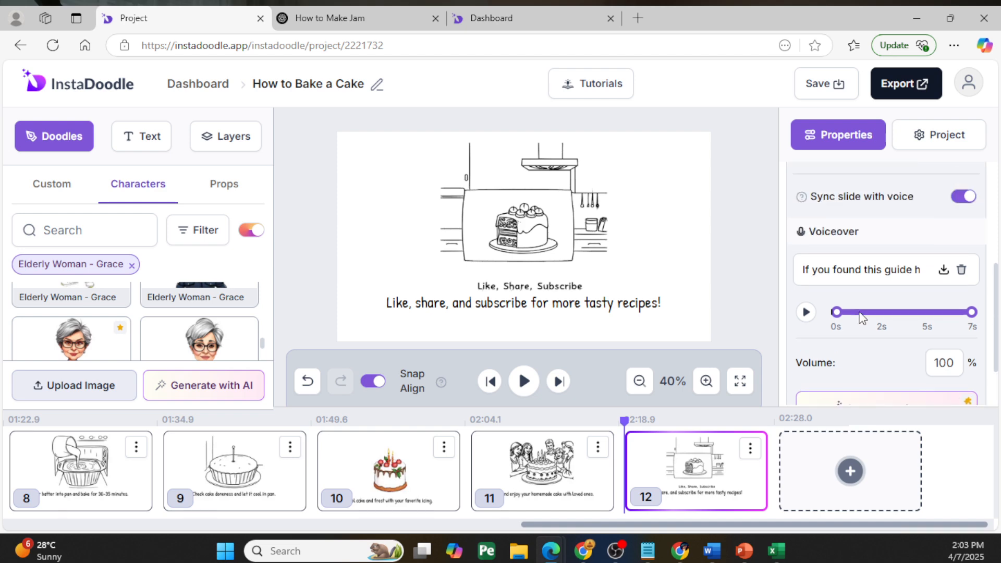
scroll(933, 323, up, 5)
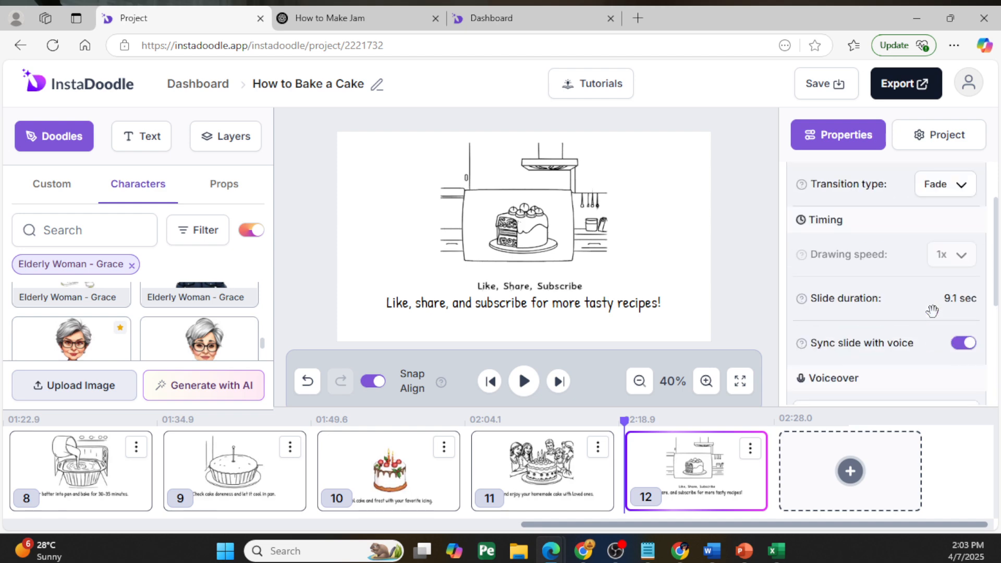
scroll(933, 313, down, 2)
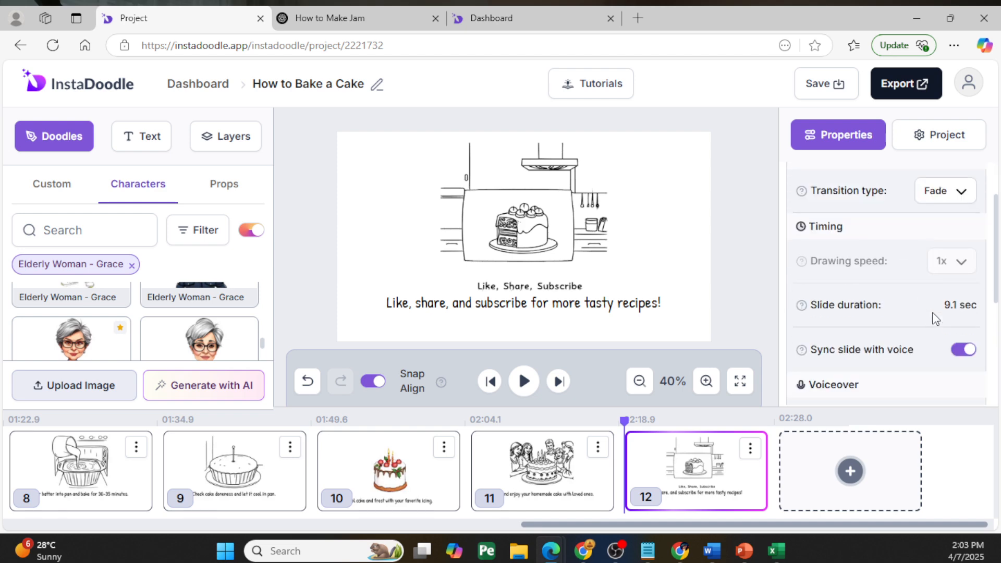
click(959, 194)
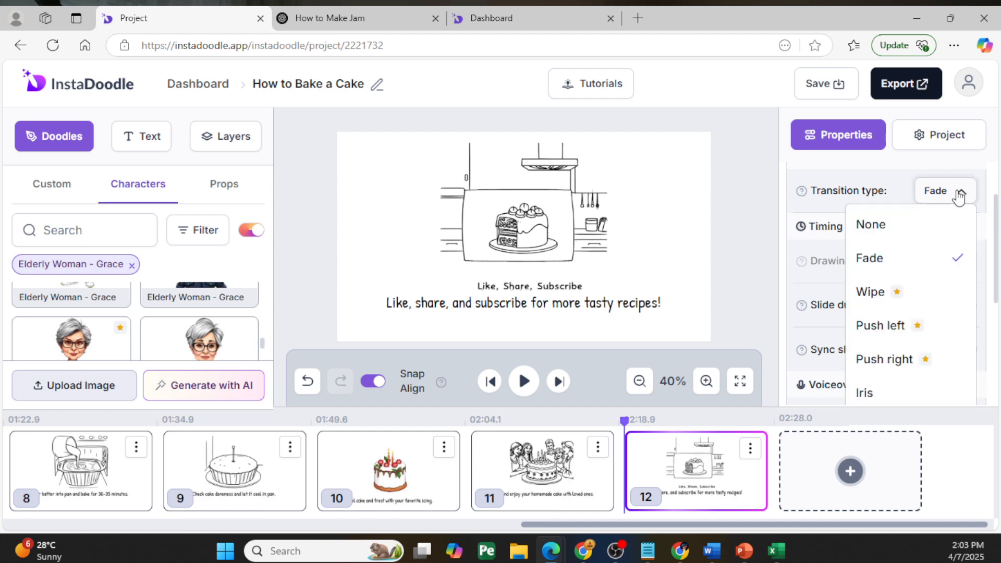
click(761, 232)
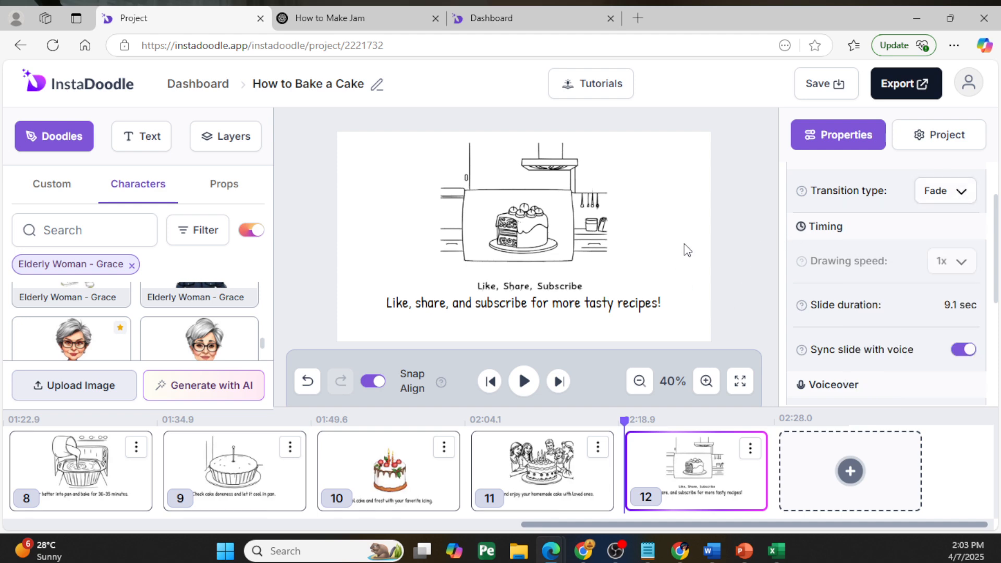
Examine the animation types available for the cake picture on slide 12, leaving its current animation in place
click(535, 235)
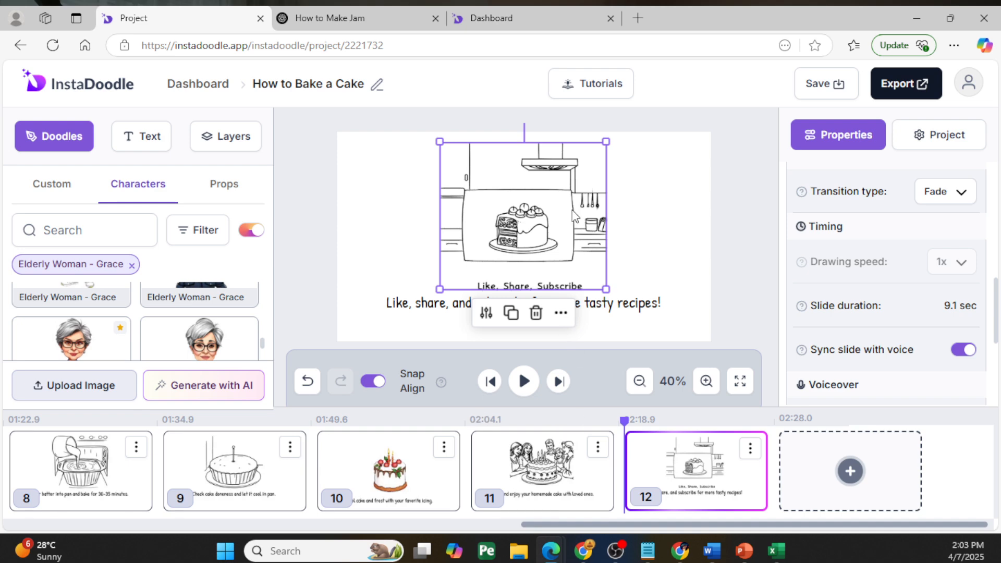
scroll(959, 266, up, 2)
scroll(959, 270, up, 5)
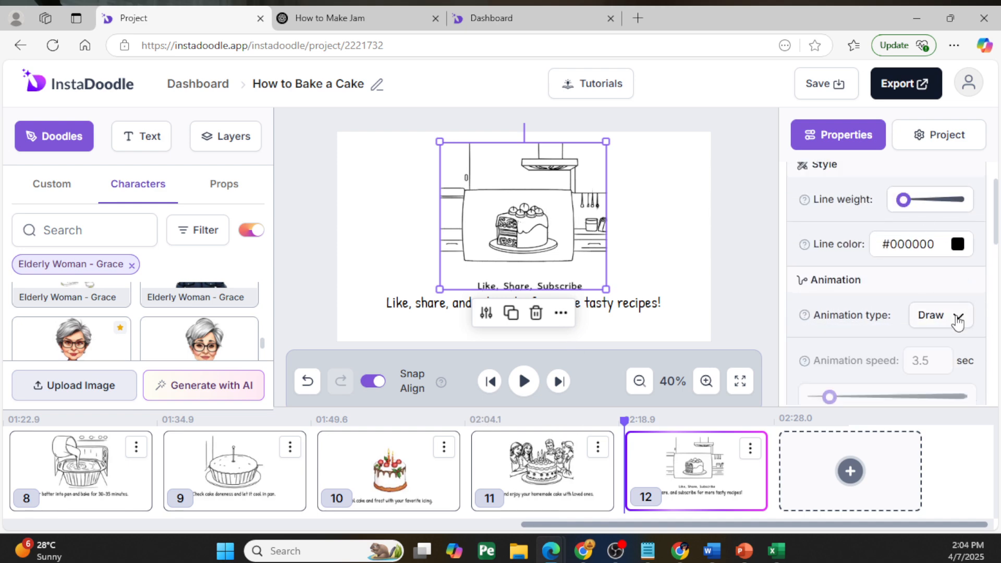
click(958, 320)
scroll(895, 376, down, 2)
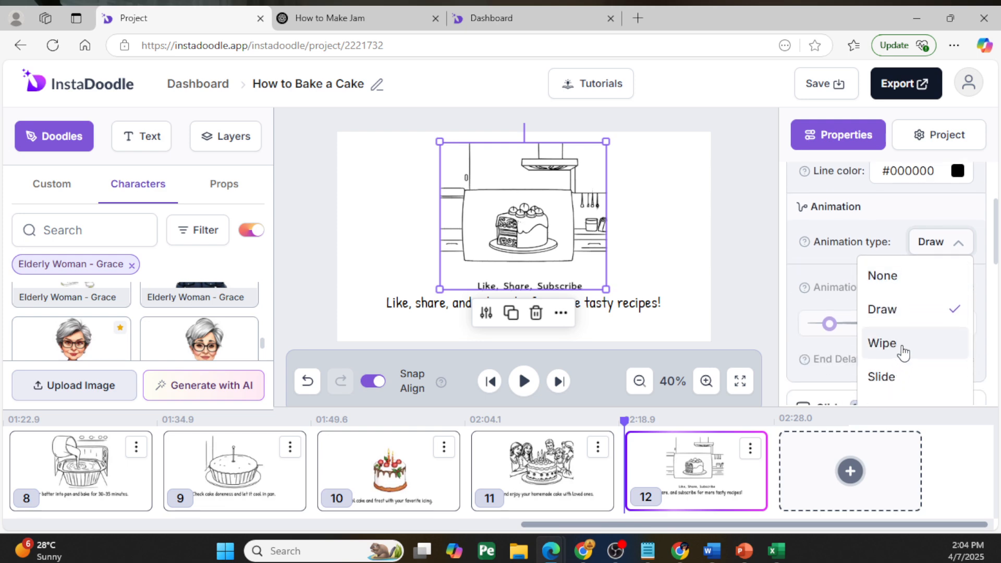
scroll(903, 353, down, 2)
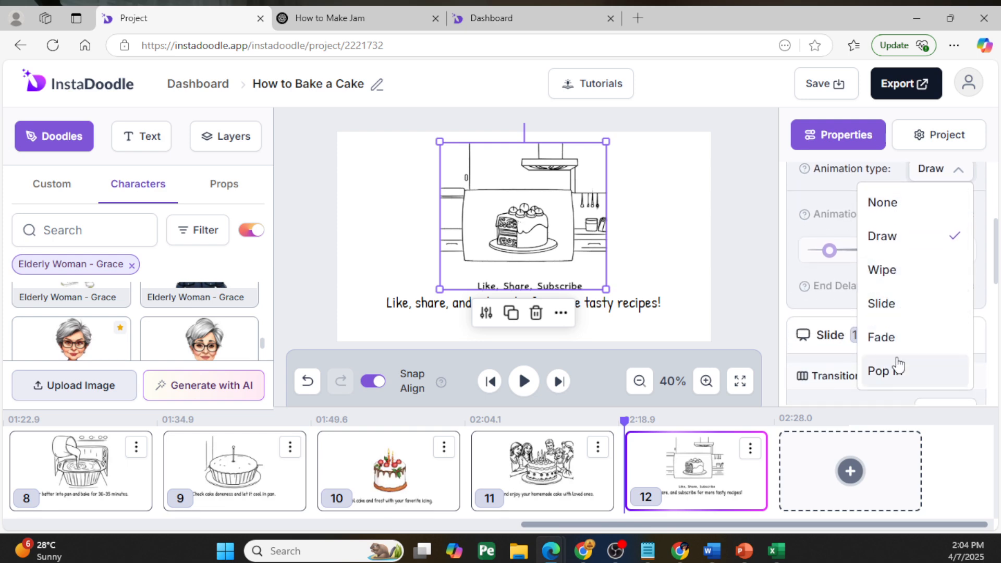
click(761, 252)
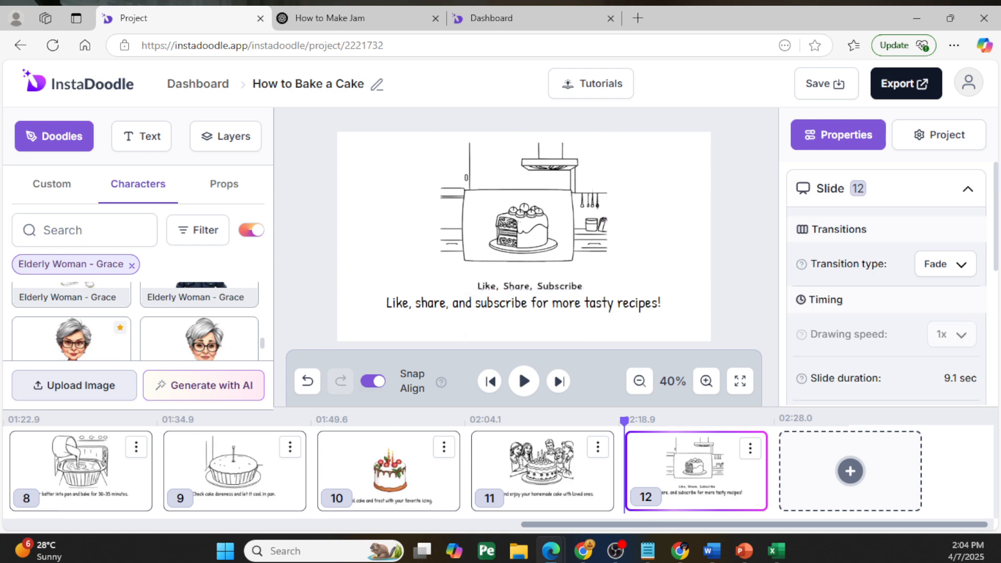
key(alt+Tab)
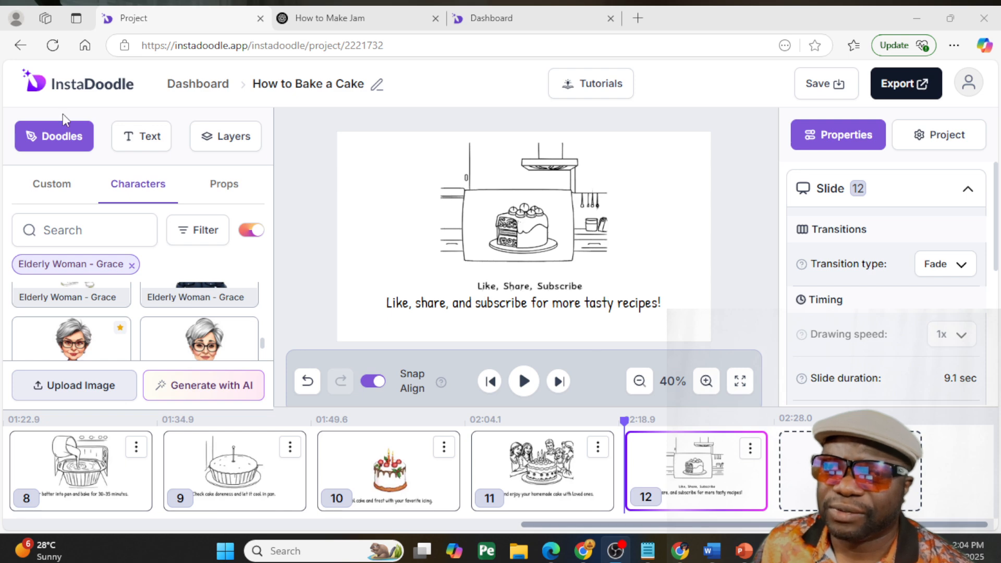
Filter the doodle characters to Elderly Man - Walter and look over the available poses
click(120, 194)
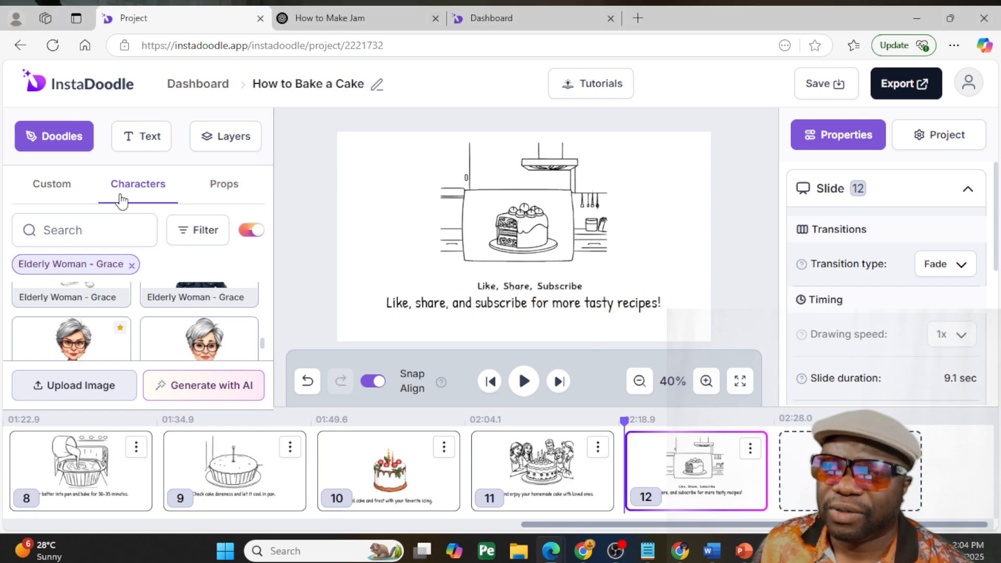
click(203, 235)
click(179, 285)
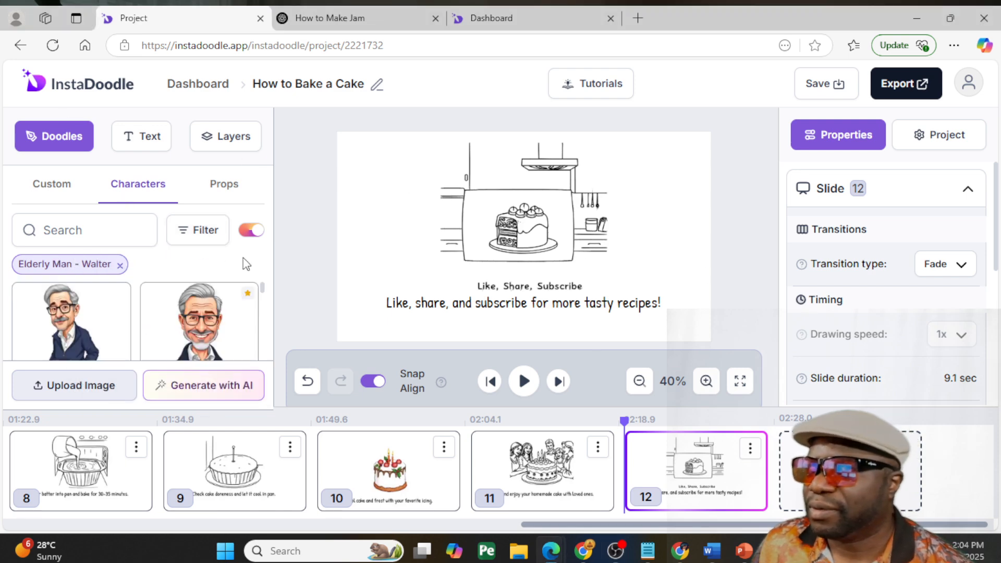
mouse_move(241, 288)
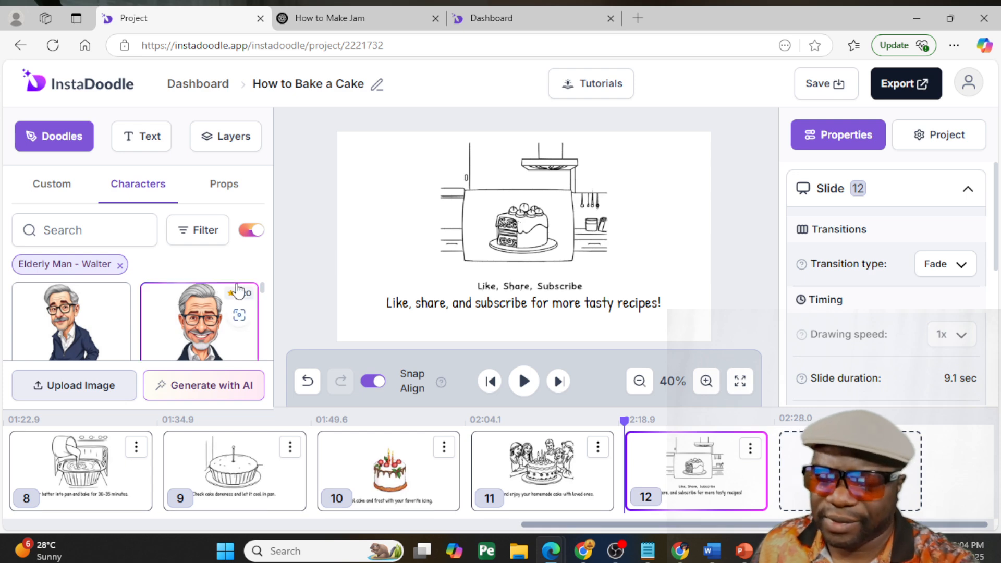
key(ctrl+minus)
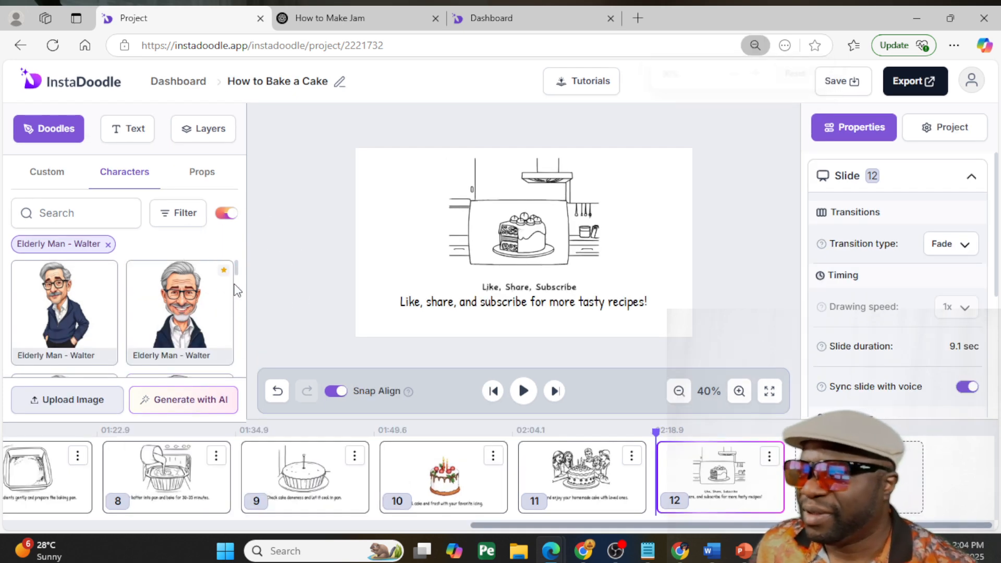
Clear the cake search from the props library and browse the full range of props
click(201, 177)
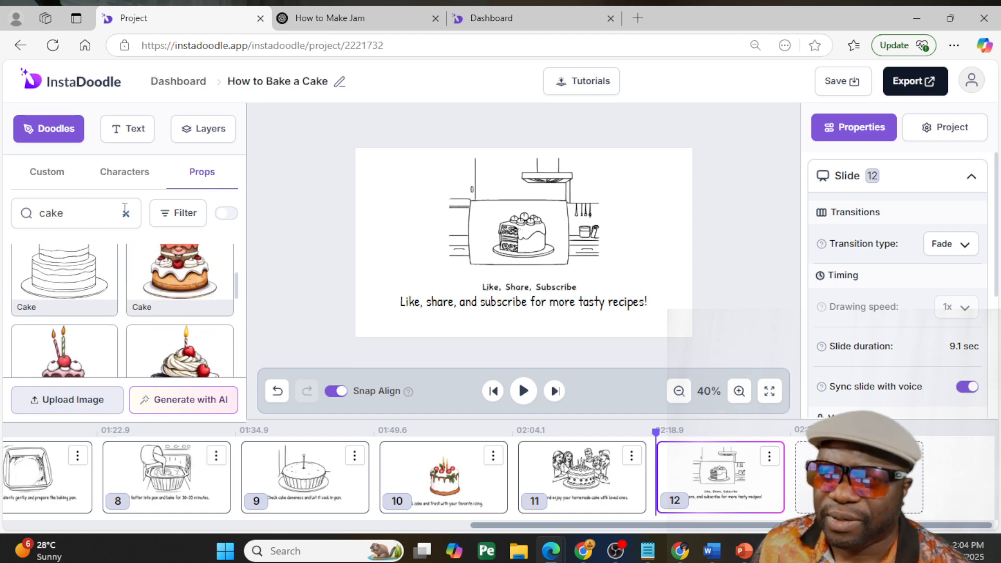
click(126, 213)
drag(235, 259, 238, 318)
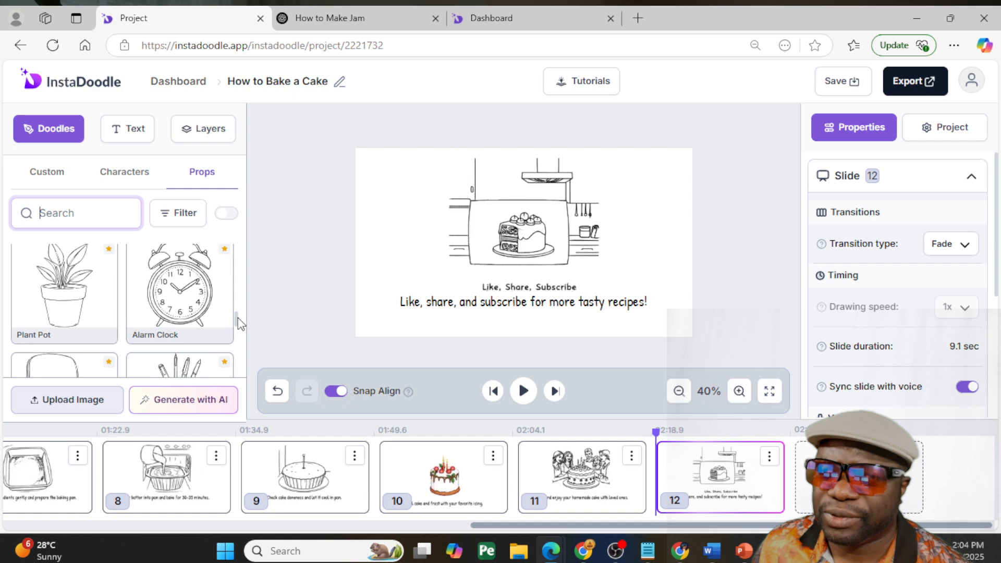
Browse the custom doodles library from its first image through the older entries and back
click(48, 174)
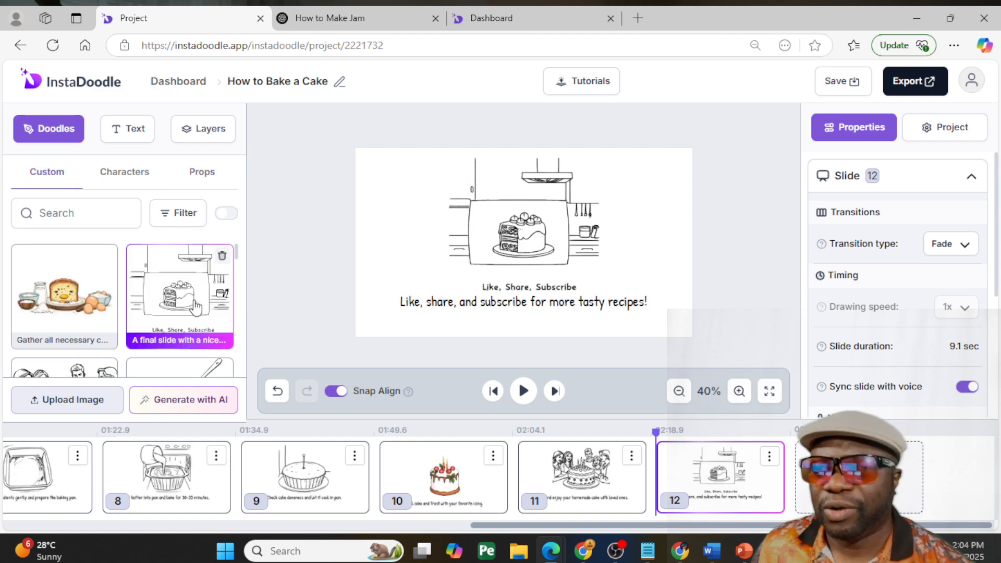
scroll(162, 339, down, 5)
scroll(159, 344, down, 5)
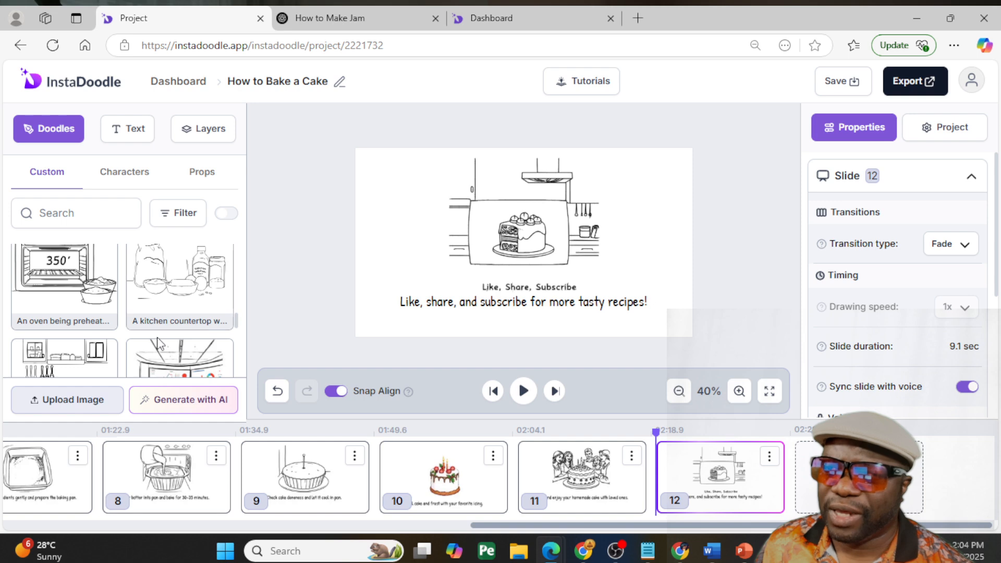
scroll(158, 343, down, 3)
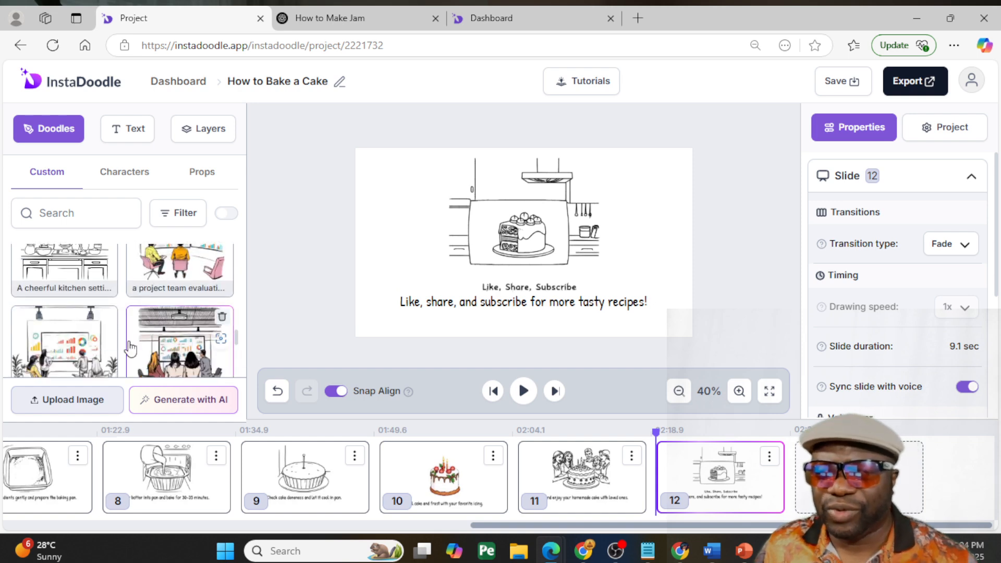
scroll(130, 348, down, 3)
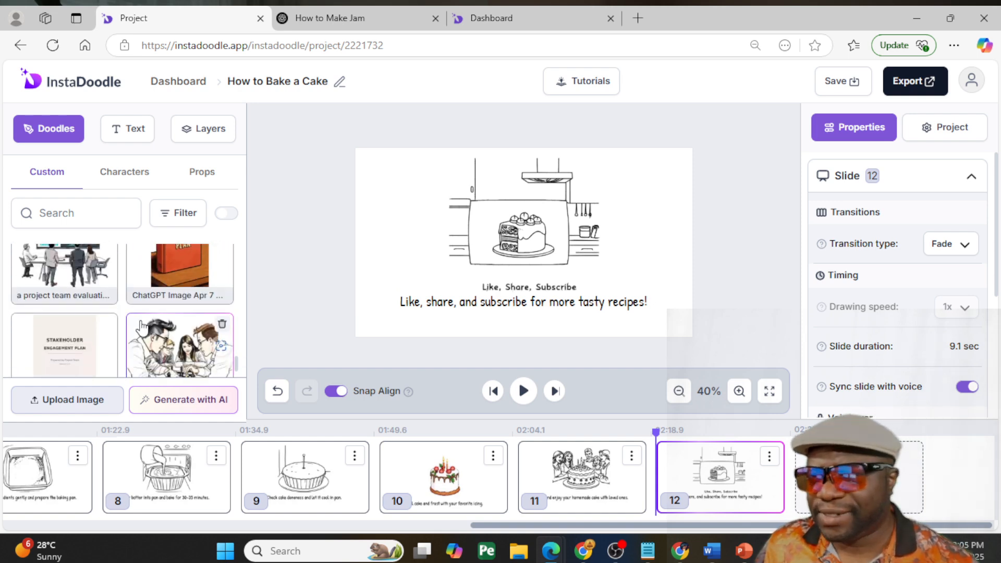
scroll(141, 328, down, 5)
scroll(141, 327, down, 5)
scroll(137, 320, up, 10)
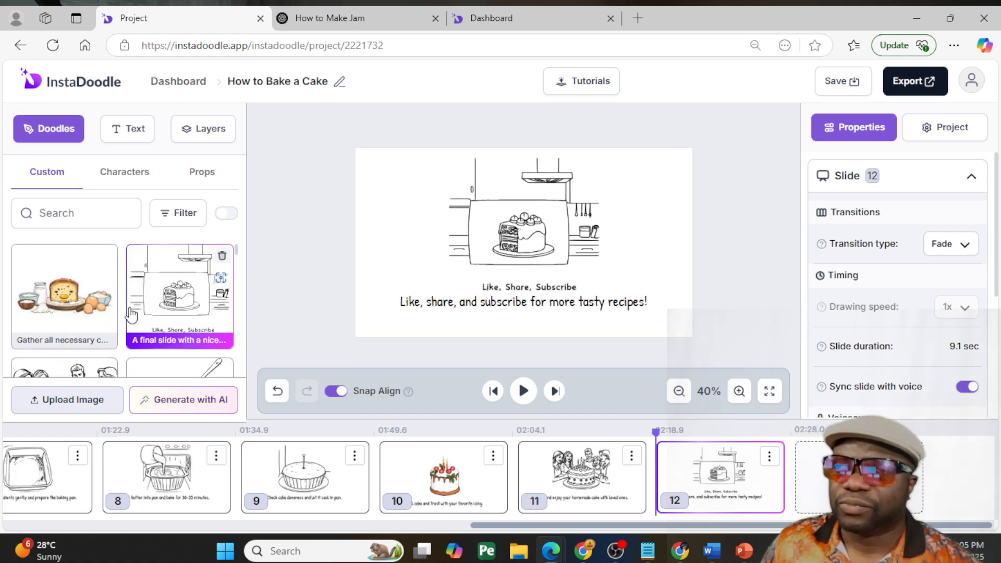
Review the generated Making Jam slides and create the project with the preselected style and AI voiceover
click(474, 16)
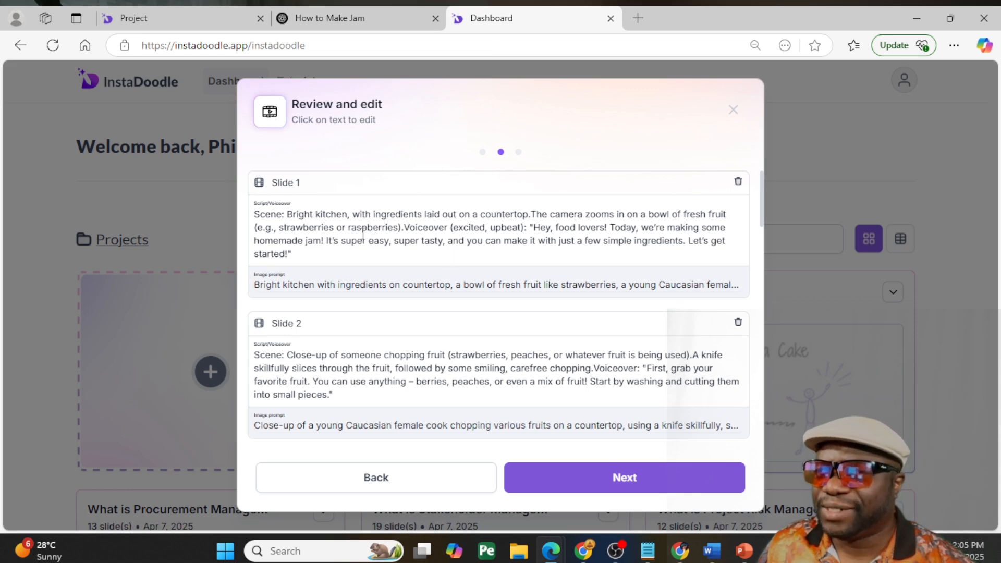
scroll(410, 243, down, 15)
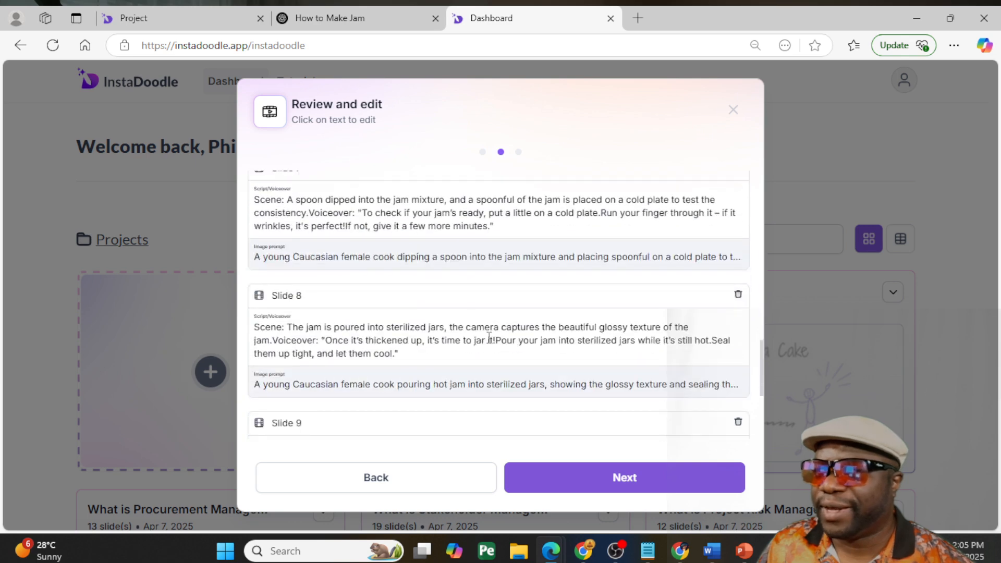
click(662, 478)
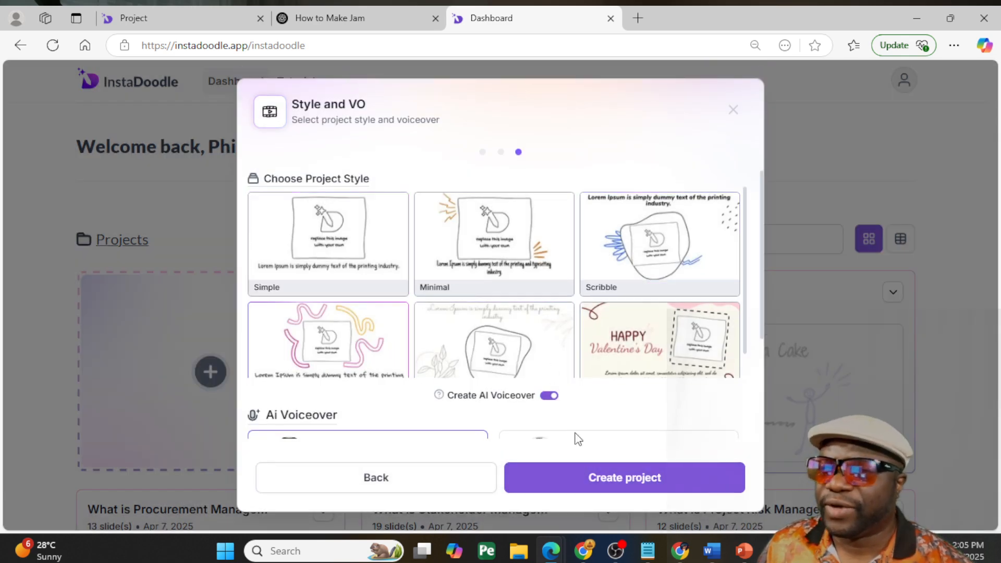
click(656, 477)
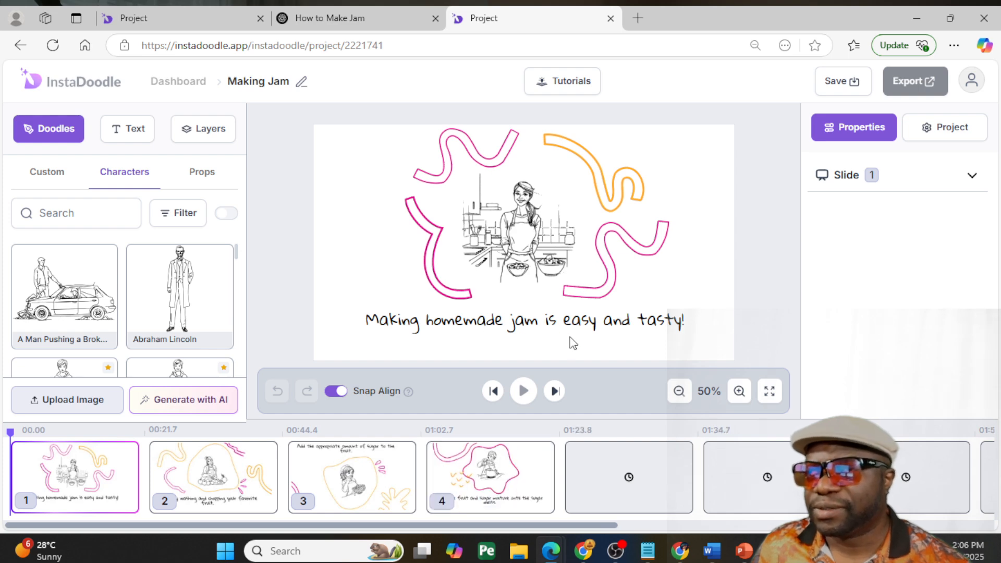
drag(601, 528, 524, 530)
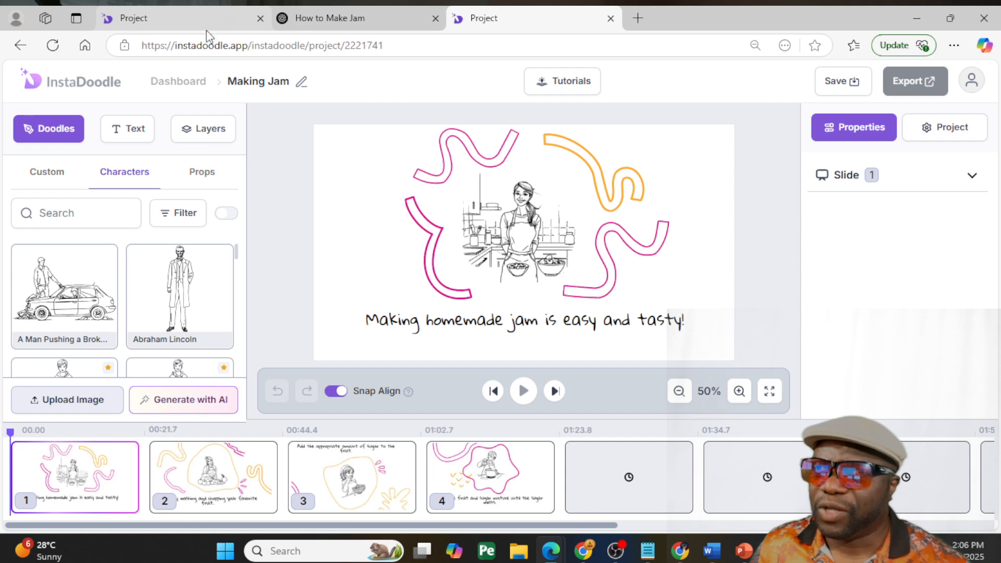
Leave the How to Bake a Cake project and start a new project with the AI Wizard
click(194, 16)
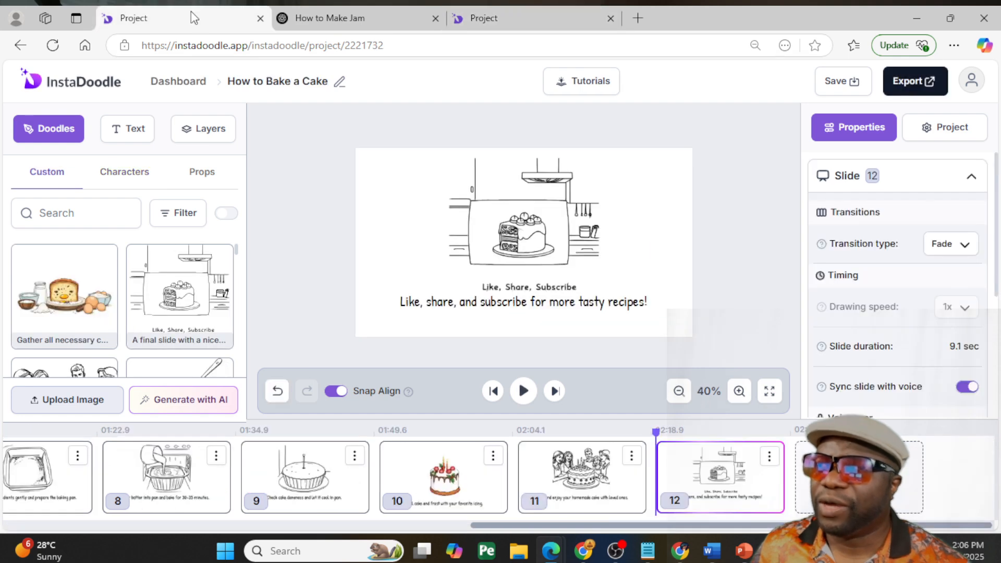
click(187, 86)
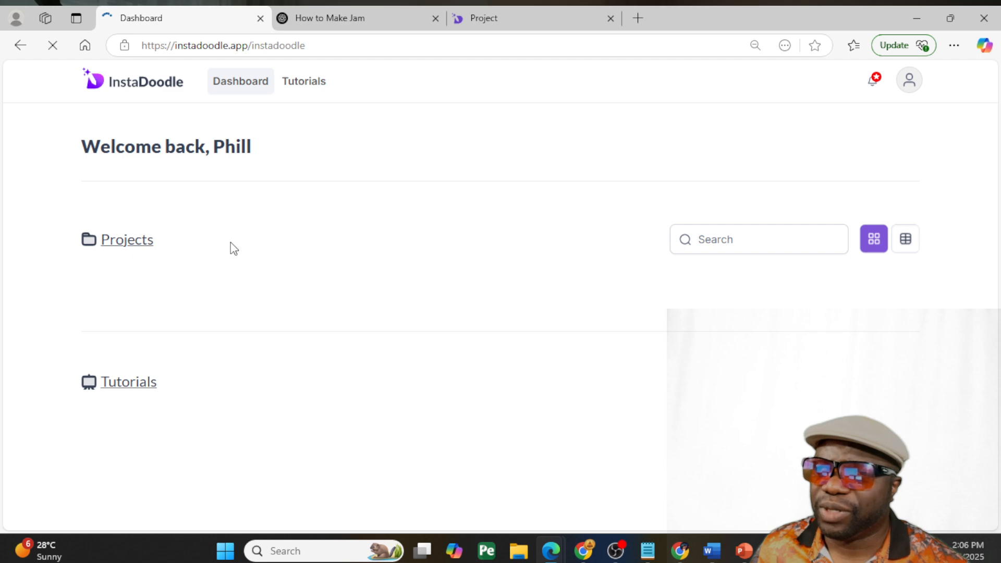
click(209, 370)
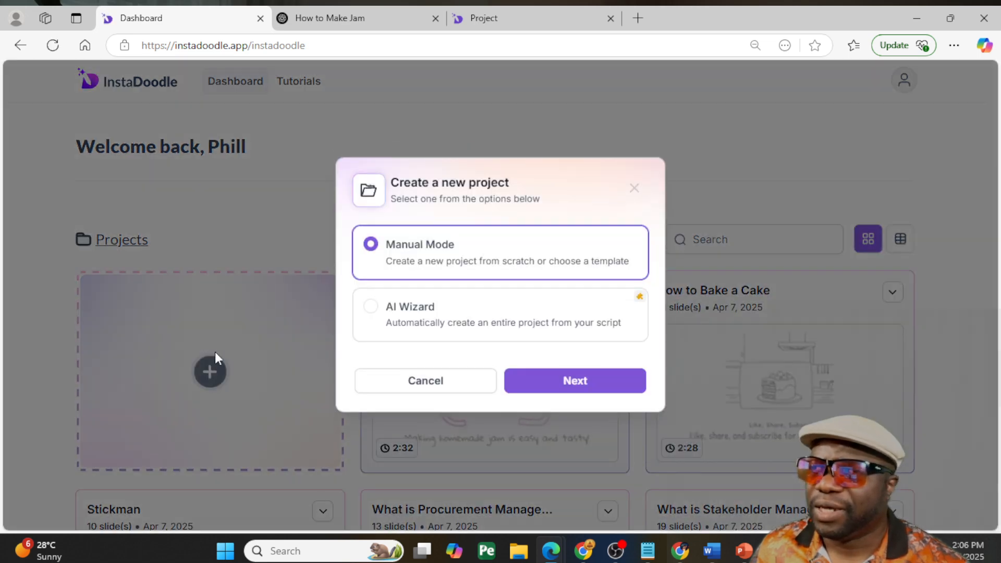
click(468, 339)
click(563, 401)
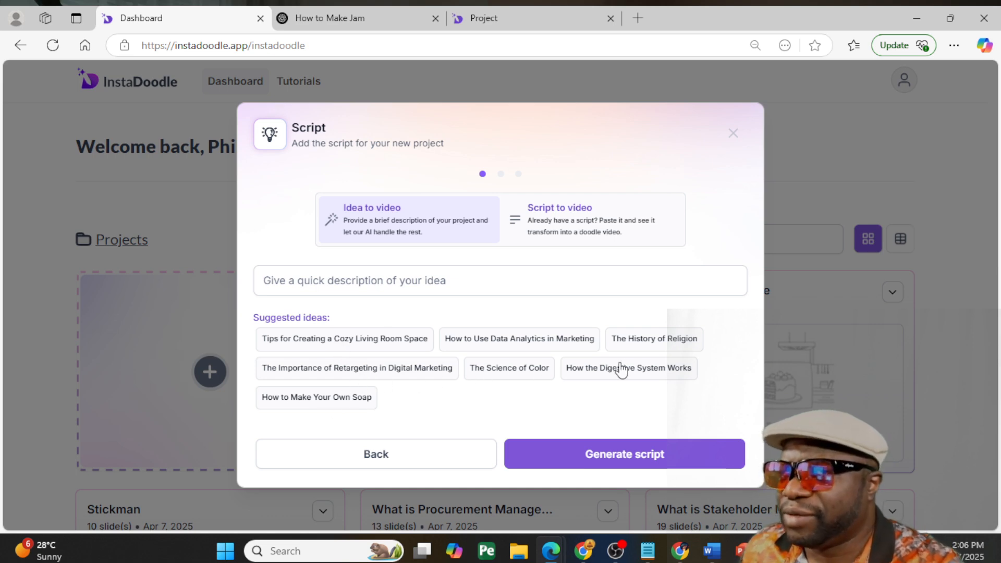
Generate a script from the idea "Tips on How to Learn Playing Piano By Ear"
click(498, 281)
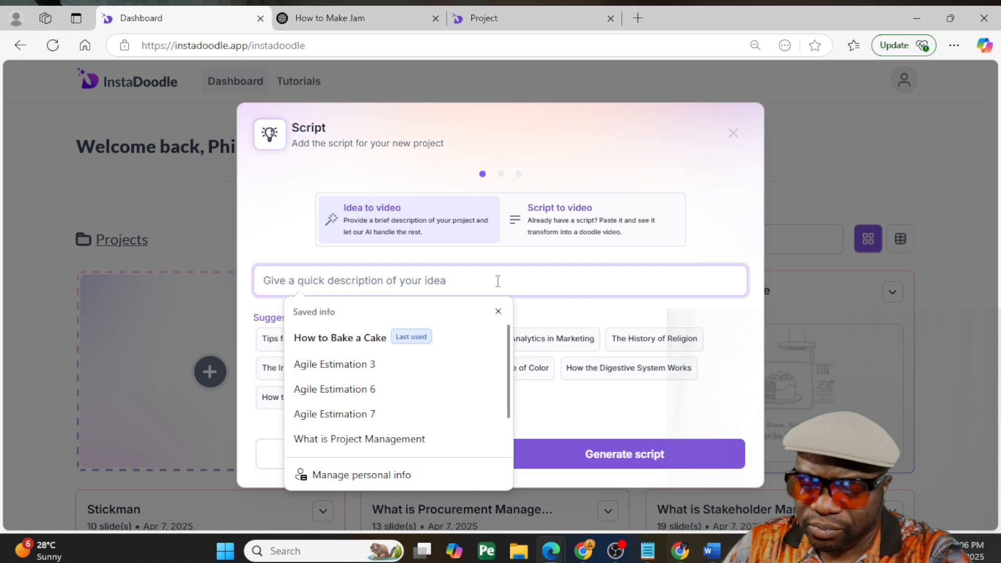
text(Tips on How to Lear)
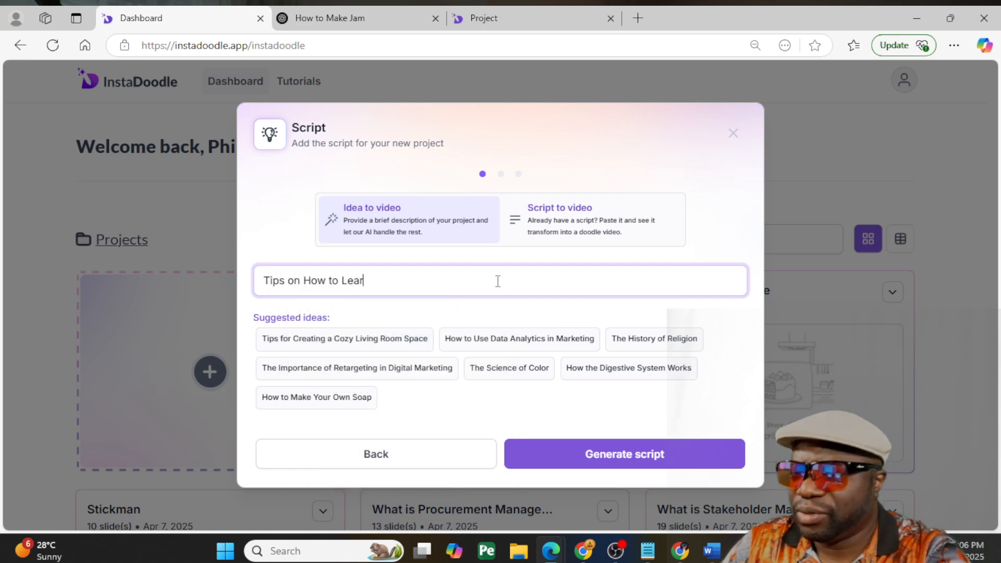
text(n Playing Piano By Ear)
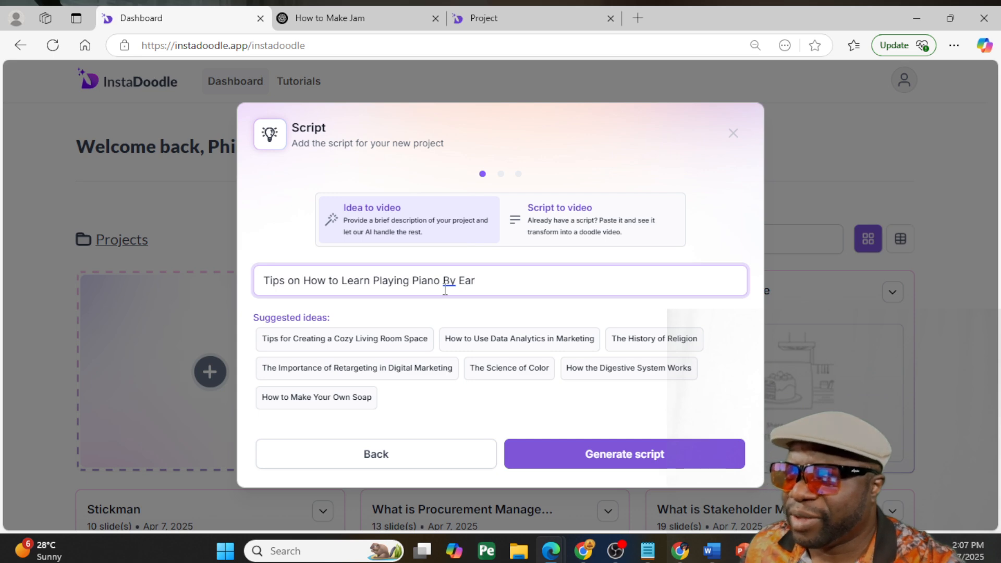
click(625, 458)
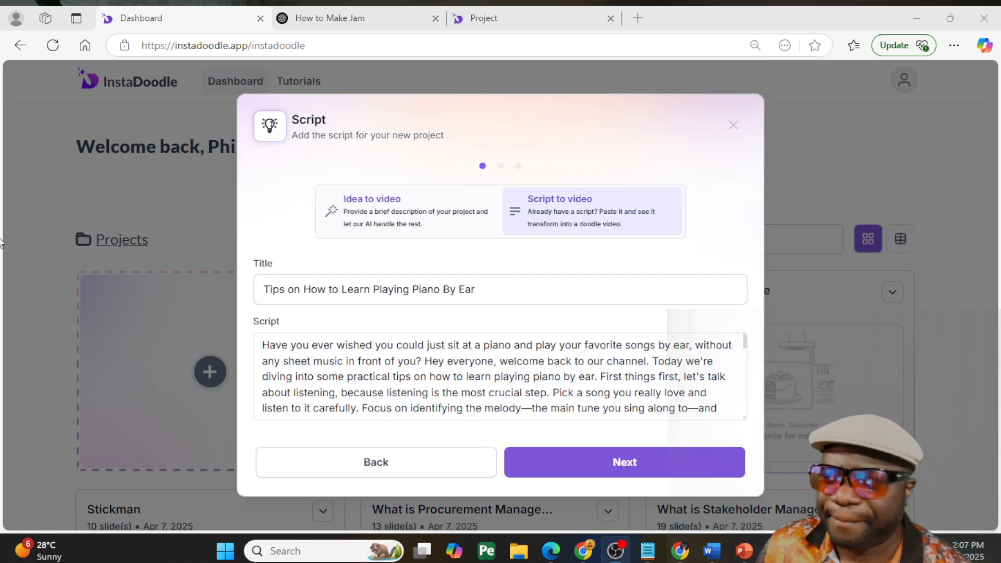
Read through the generated piano script to its end and continue to slide generation
scroll(443, 365, down, 15)
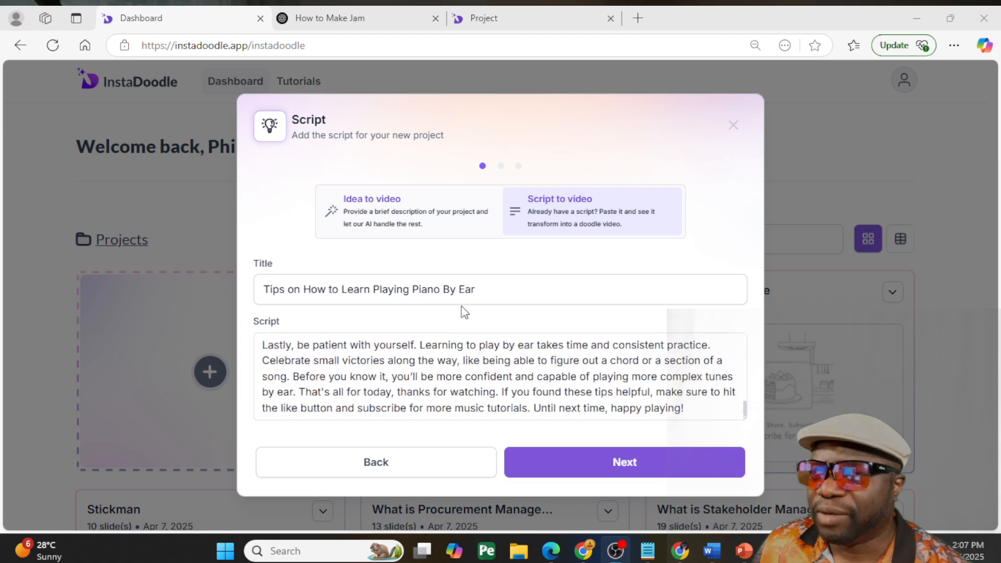
click(683, 463)
click(682, 464)
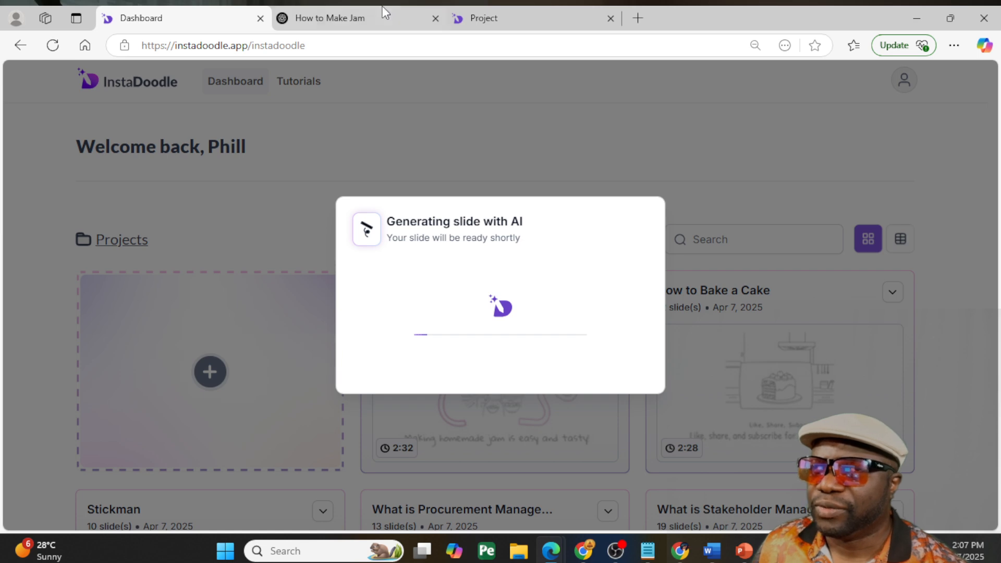
Return to the Making Jam project and view slides 6 and 5
click(508, 20)
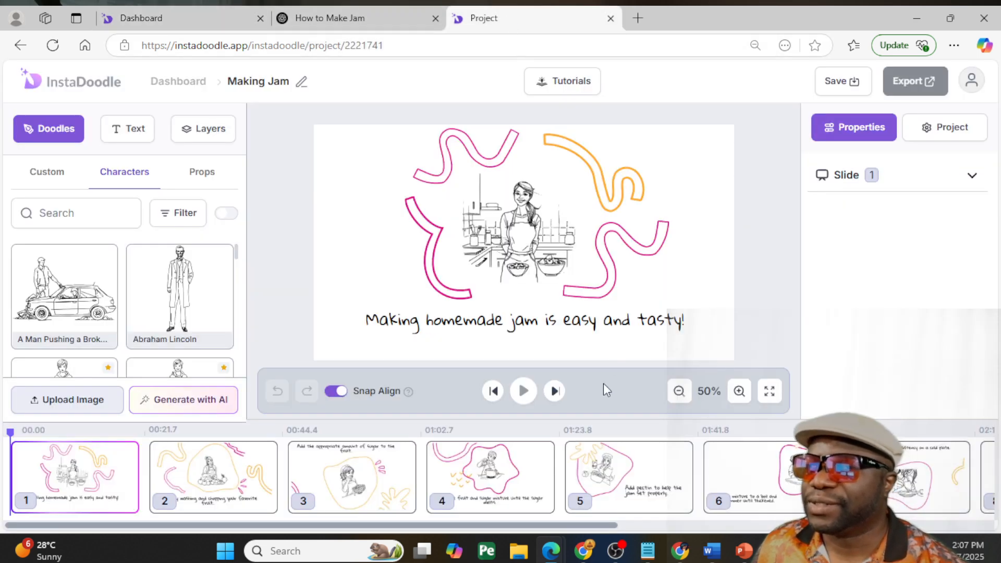
click(753, 478)
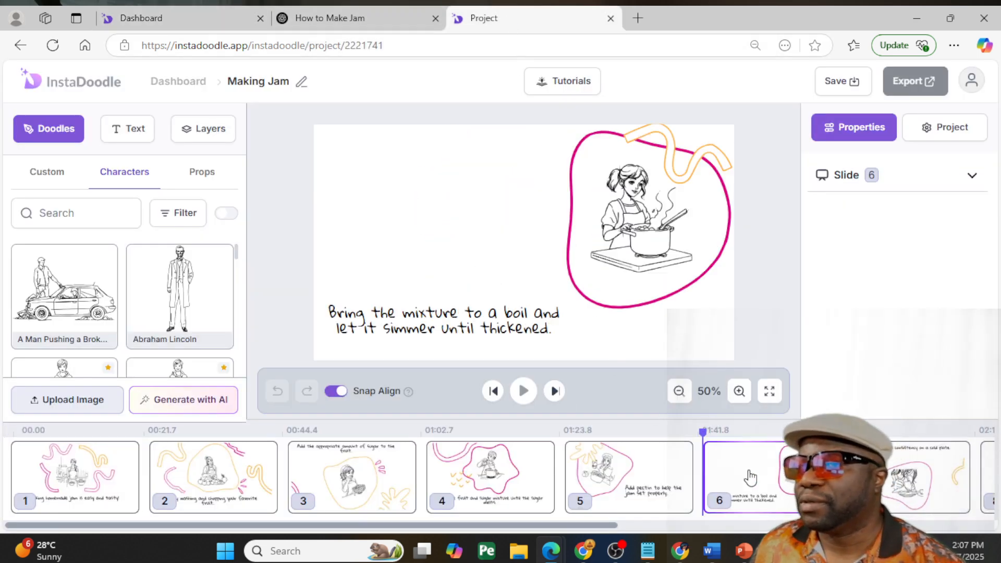
click(663, 477)
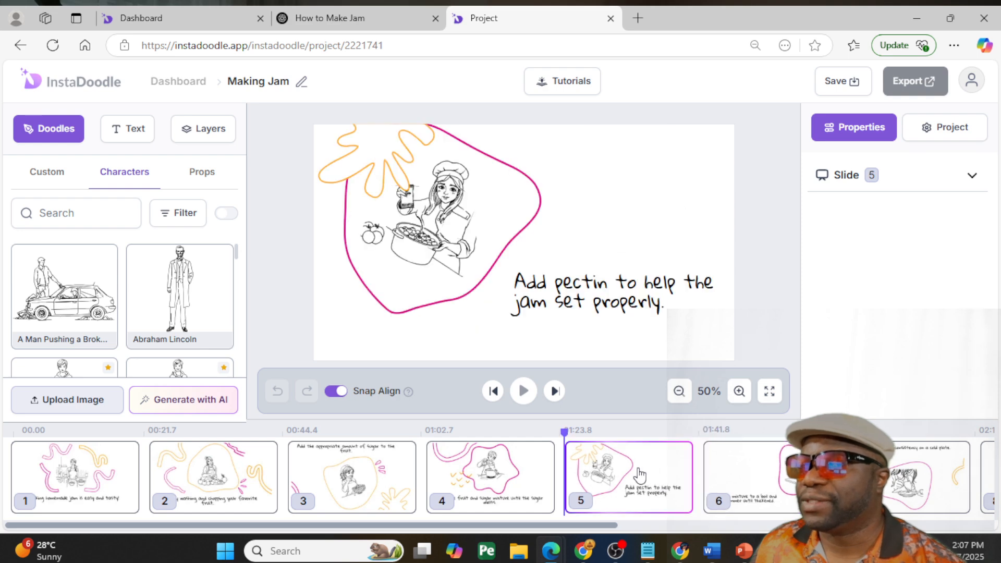
View slide 4 of the Making Jam project and check the remaining slides to the end of the timeline
click(523, 479)
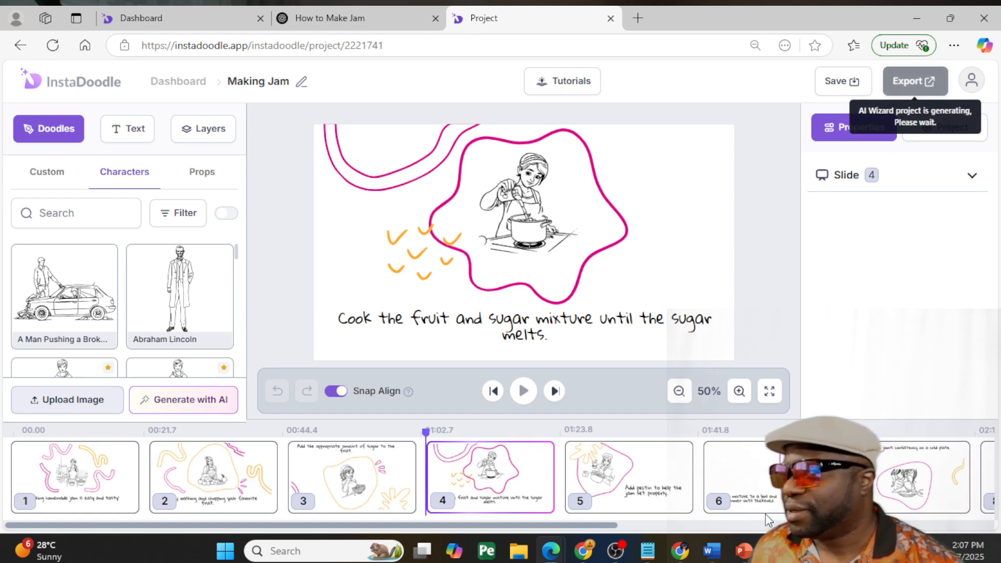
drag(602, 525, 974, 496)
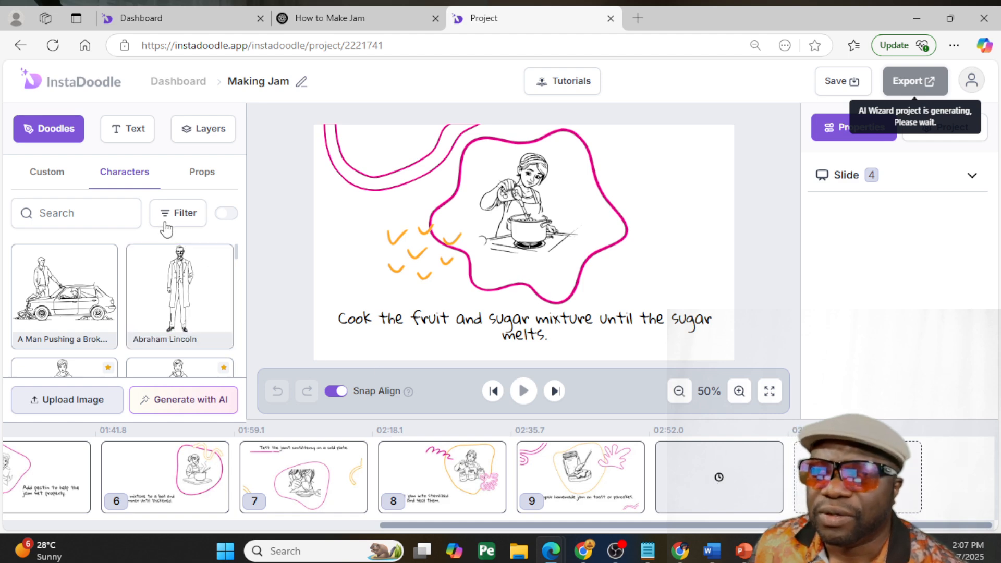
Limit the character doodles to coloured ones and browse the custom doodle library for the project team evaluation images
click(225, 212)
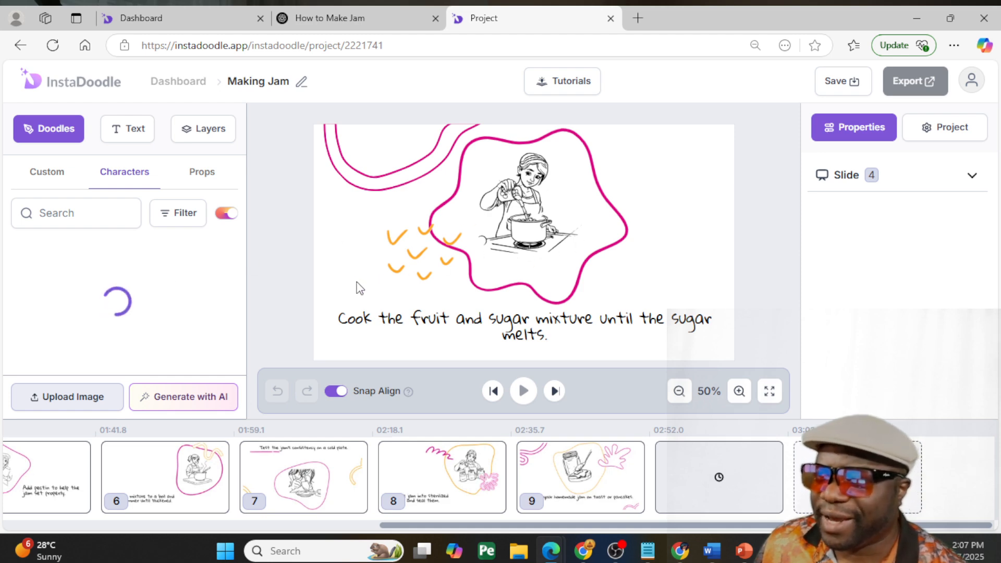
click(45, 189)
scroll(125, 261, down, 15)
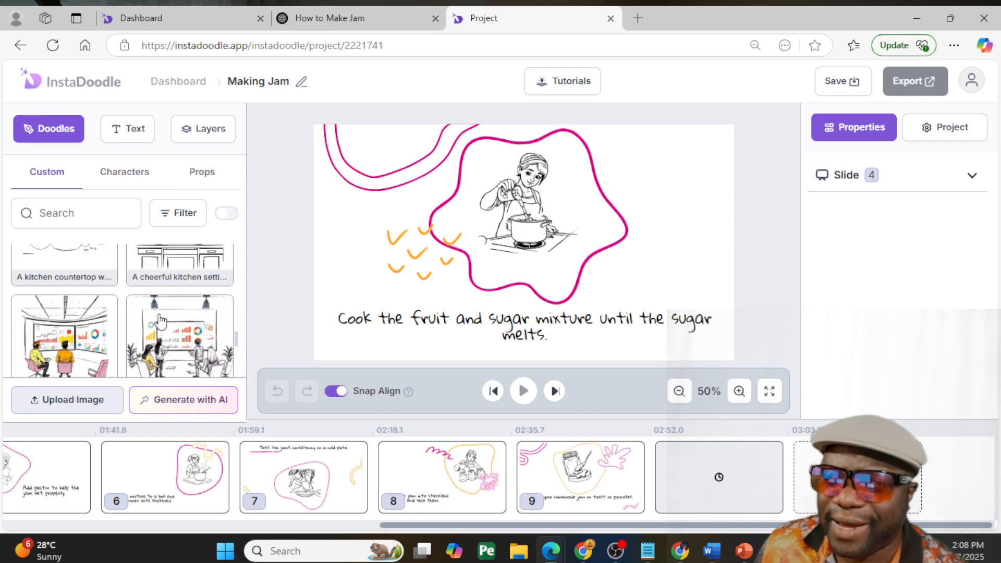
scroll(161, 322, up, 2)
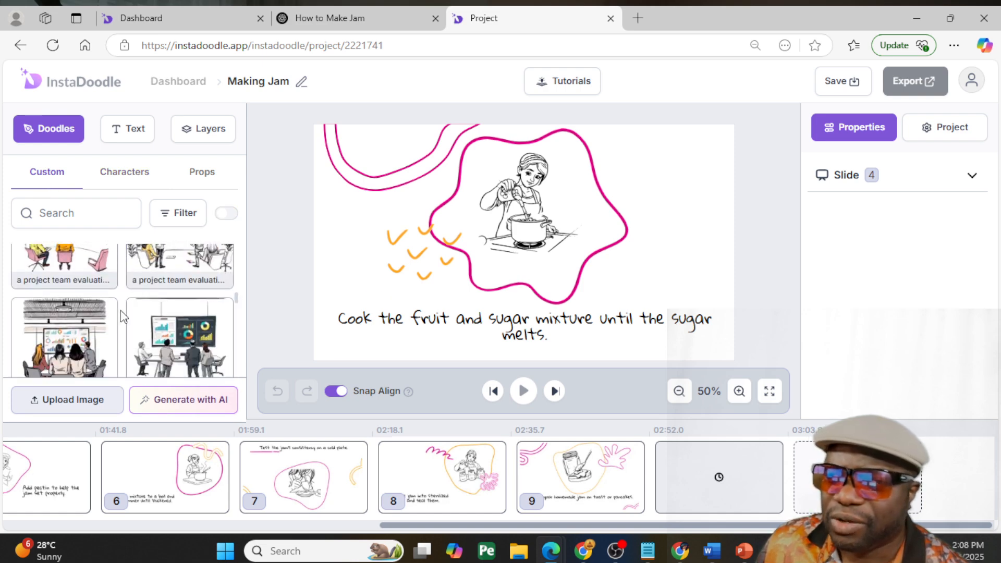
Try out a coloured project team doodle on slide 4 by placing it beside the cook, enlarging it, and deleting it
click(207, 333)
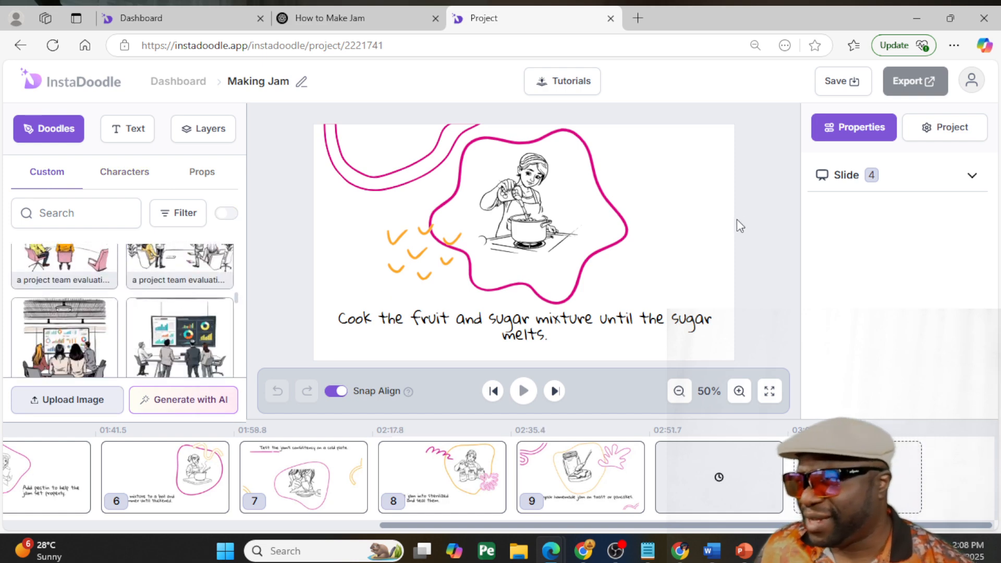
mouse_move(533, 233)
mouse_down()
mouse_move(642, 241)
mouse_move(649, 227)
mouse_up()
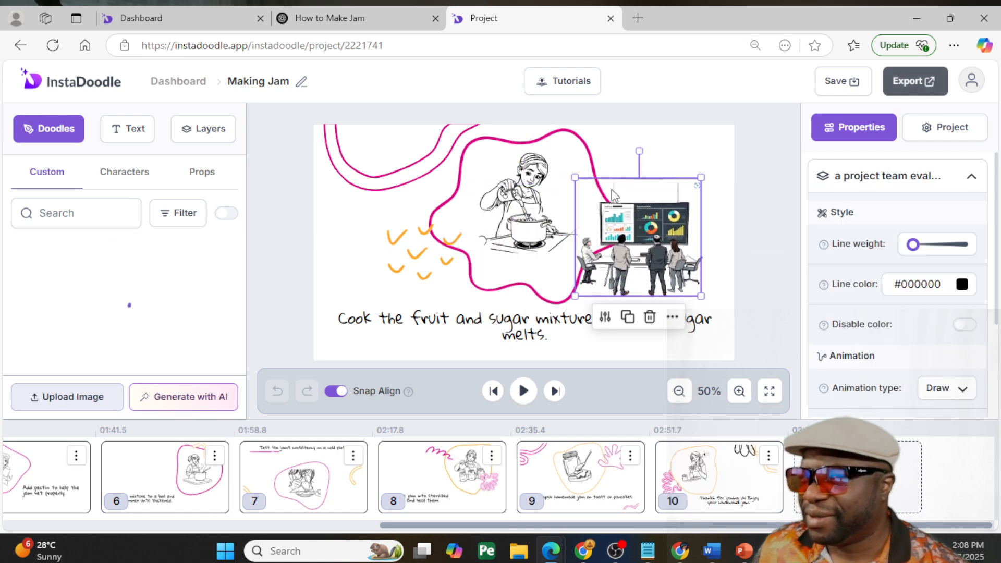
mouse_move(576, 178)
mouse_down()
mouse_move(527, 114)
mouse_move(404, 134)
mouse_move(534, 139)
mouse_up()
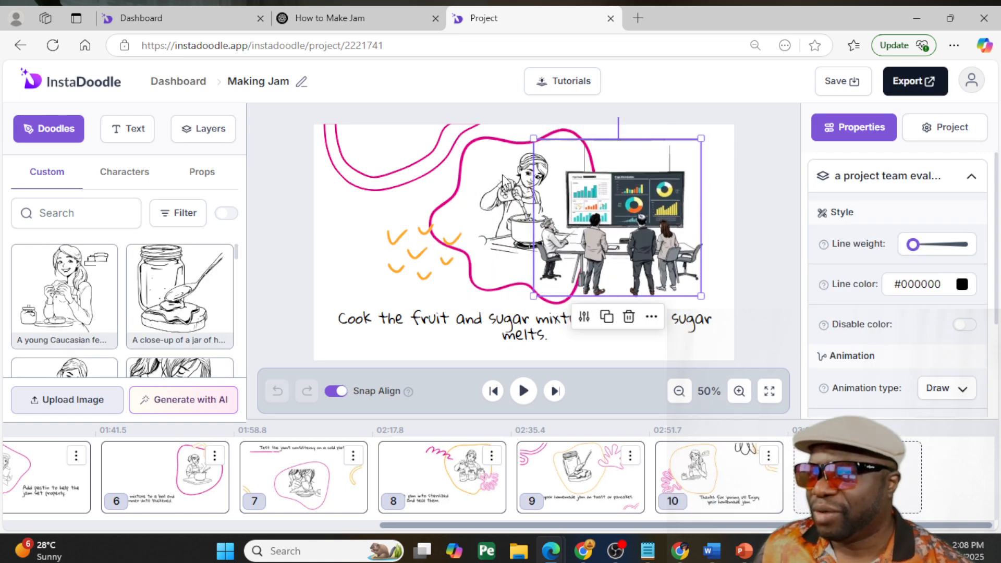
key(Delete)
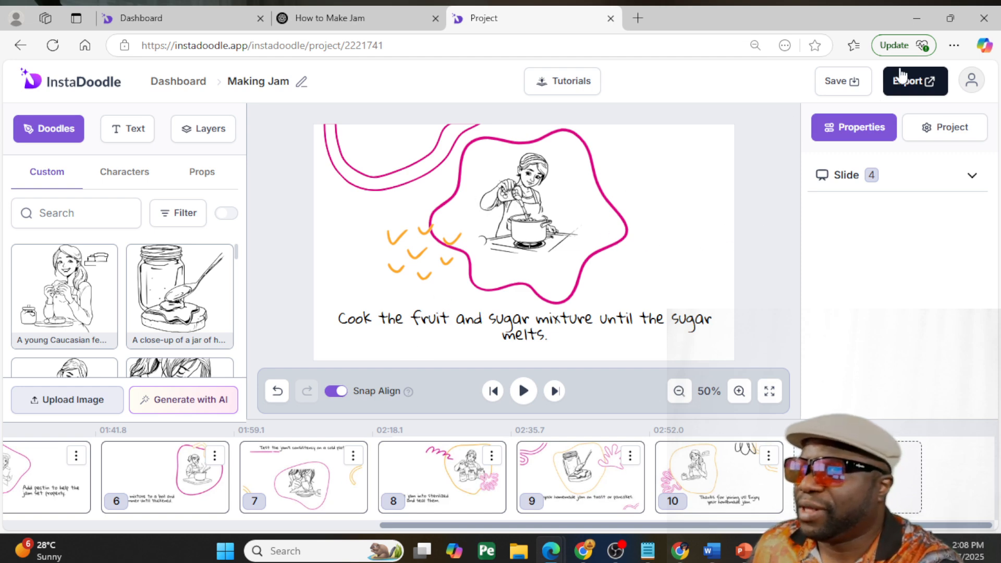
Export the Making Jam project by starting a 720p render, and acknowledge the render notice
click(913, 82)
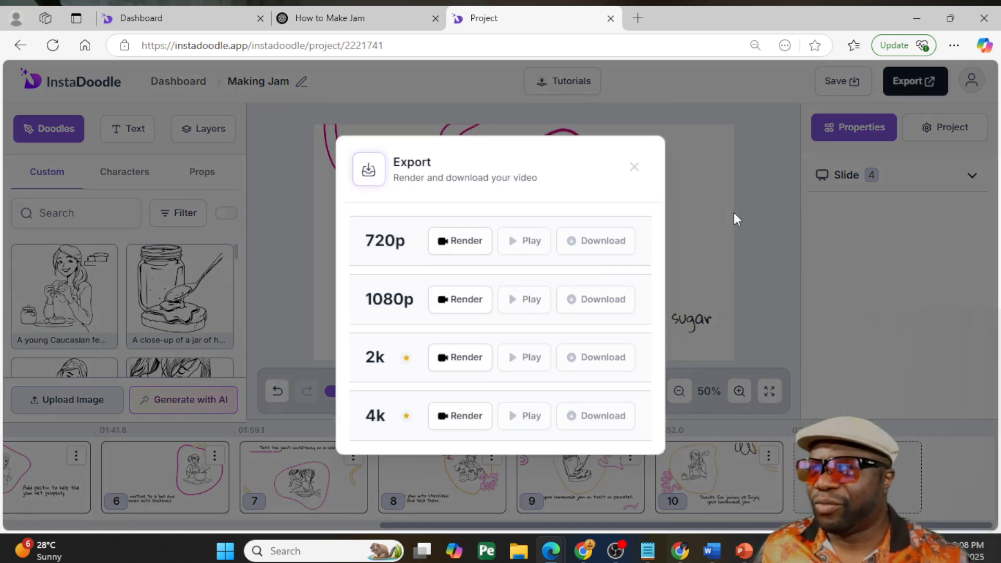
click(460, 241)
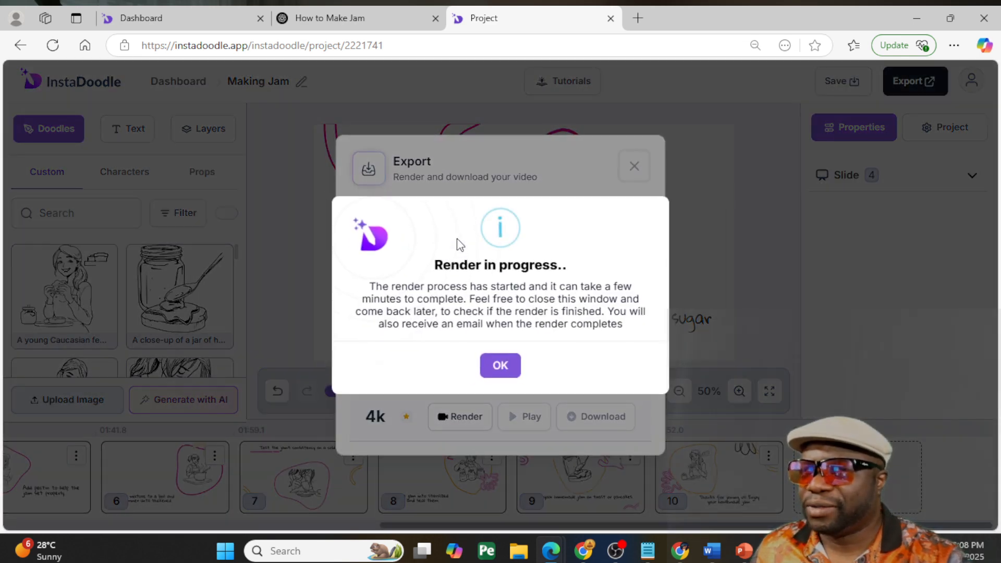
click(500, 365)
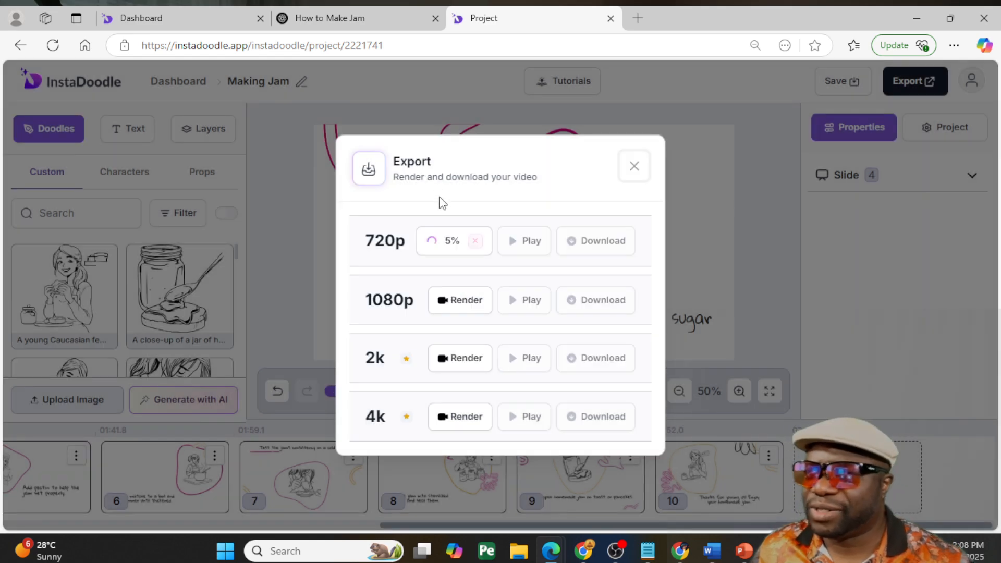
Return to the piano project in the AI Wizard and review the script and image prompts from slide 1 to slide 10
click(183, 17)
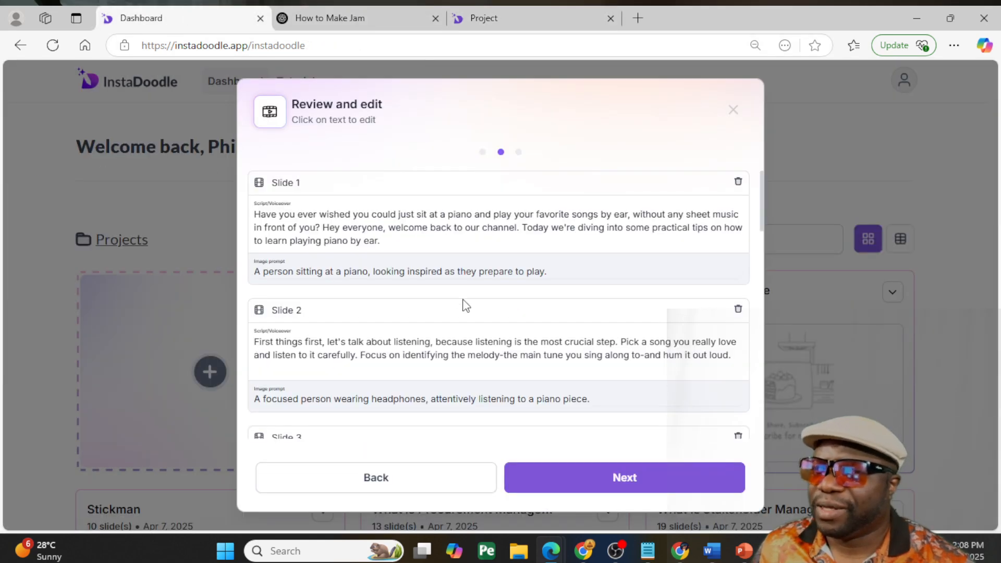
scroll(459, 299, down, 12)
scroll(493, 319, down, 2)
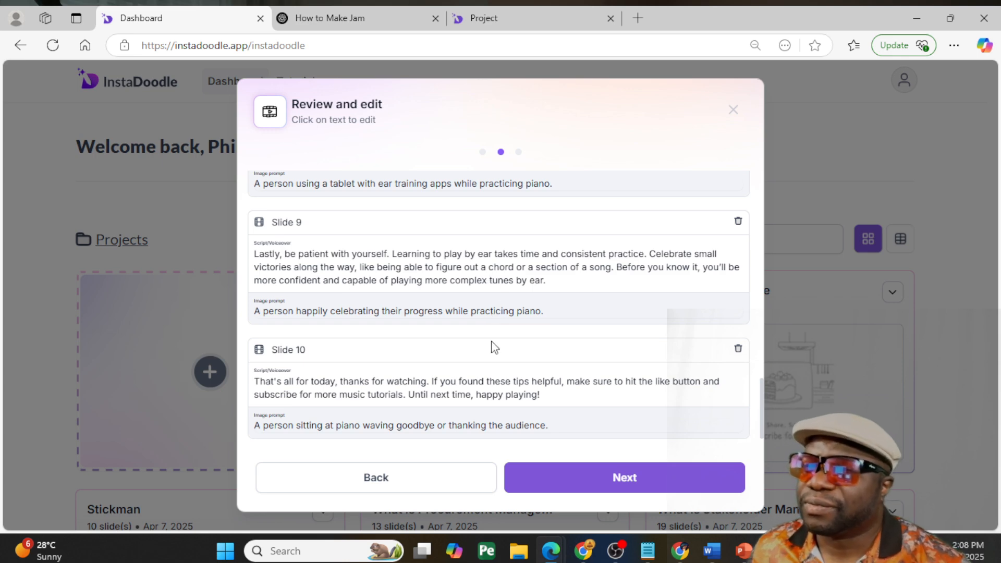
scroll(495, 347, up, 15)
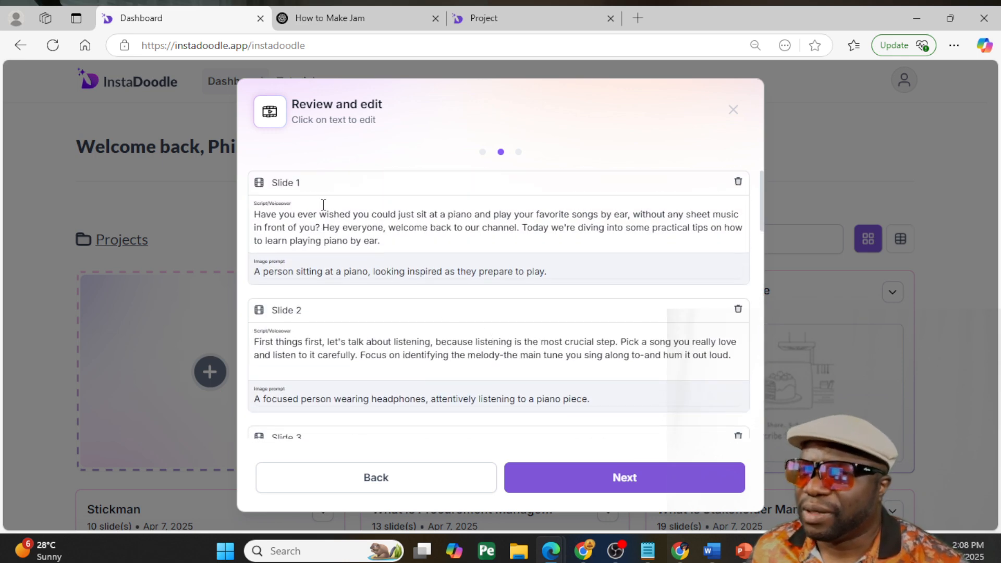
scroll(509, 270, down, 15)
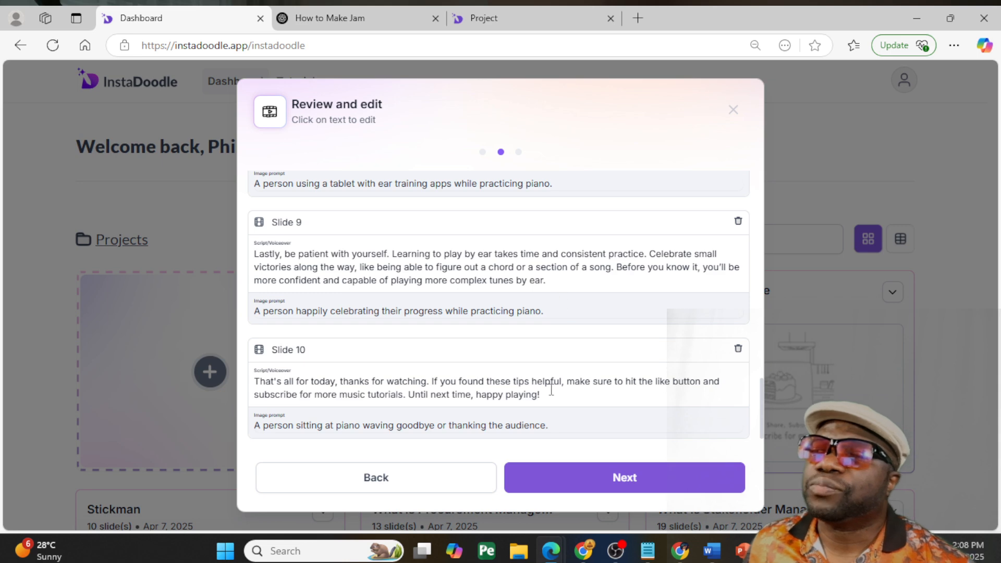
Continue to the piano project's style and voiceover settings and look over the available project styles and AI voices
click(670, 476)
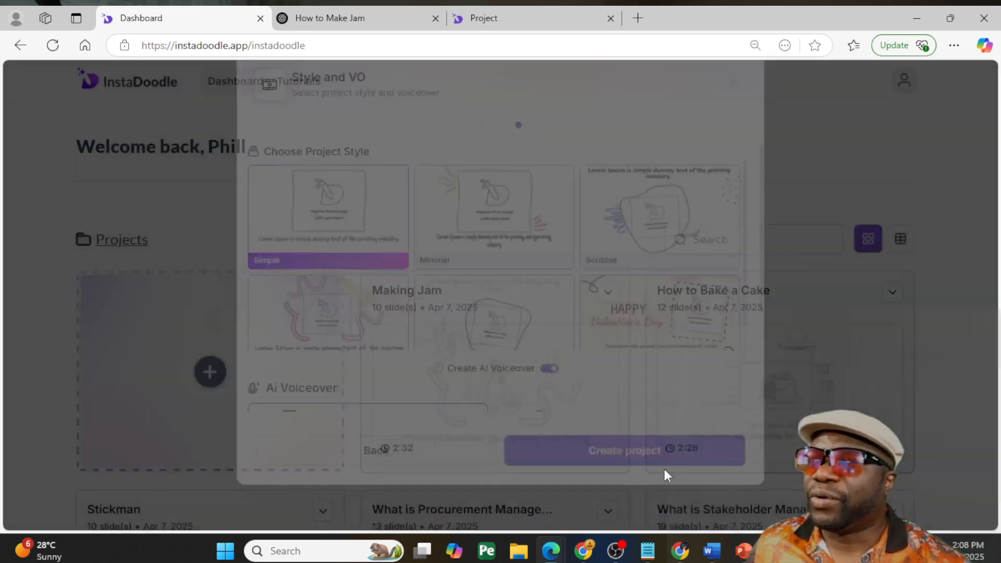
scroll(641, 365, down, 3)
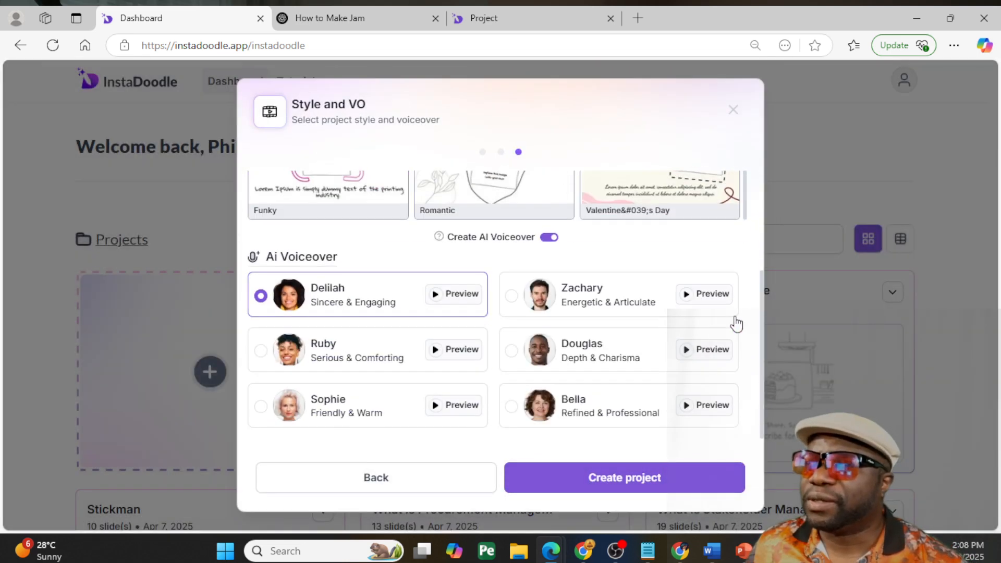
scroll(693, 318, up, 3)
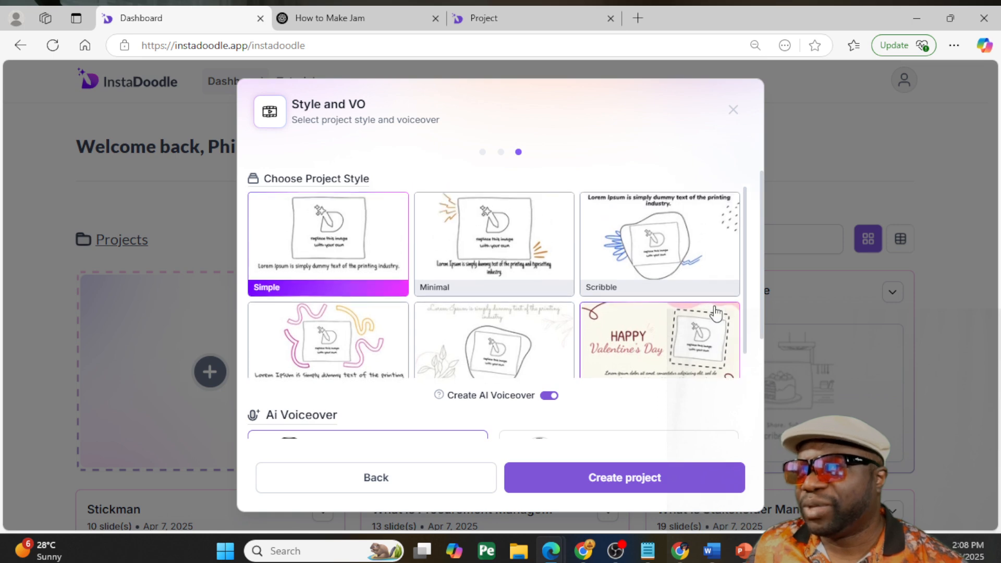
scroll(741, 323, down, 3)
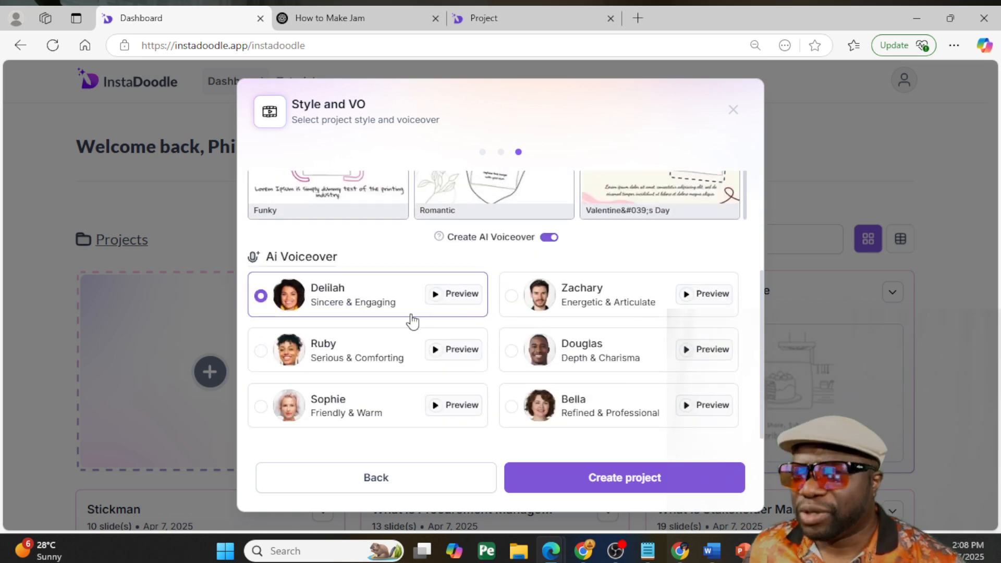
Preview the Delilah voiceover, and select the Ruby voice and listen to its preview
click(435, 295)
click(263, 351)
click(438, 354)
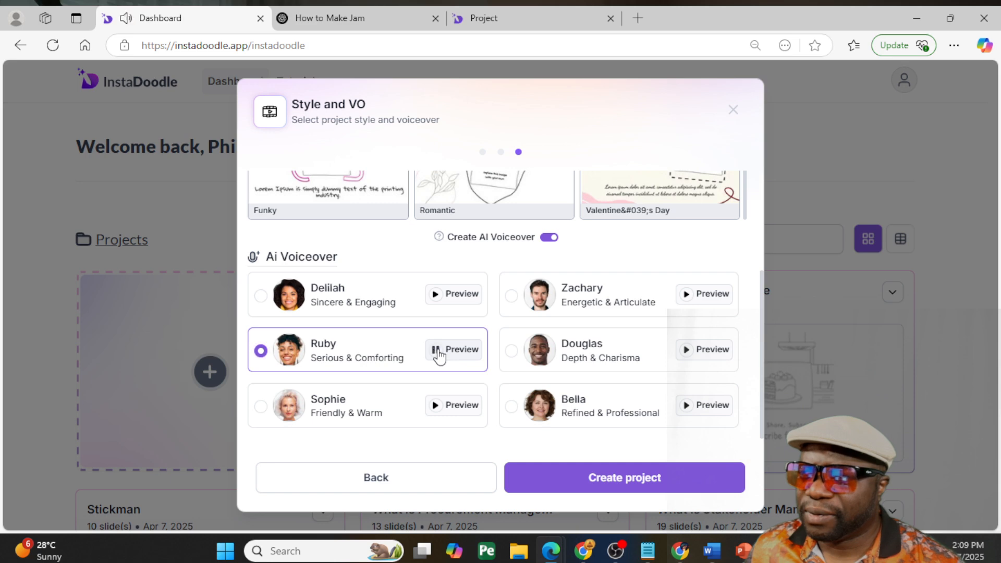
click(440, 356)
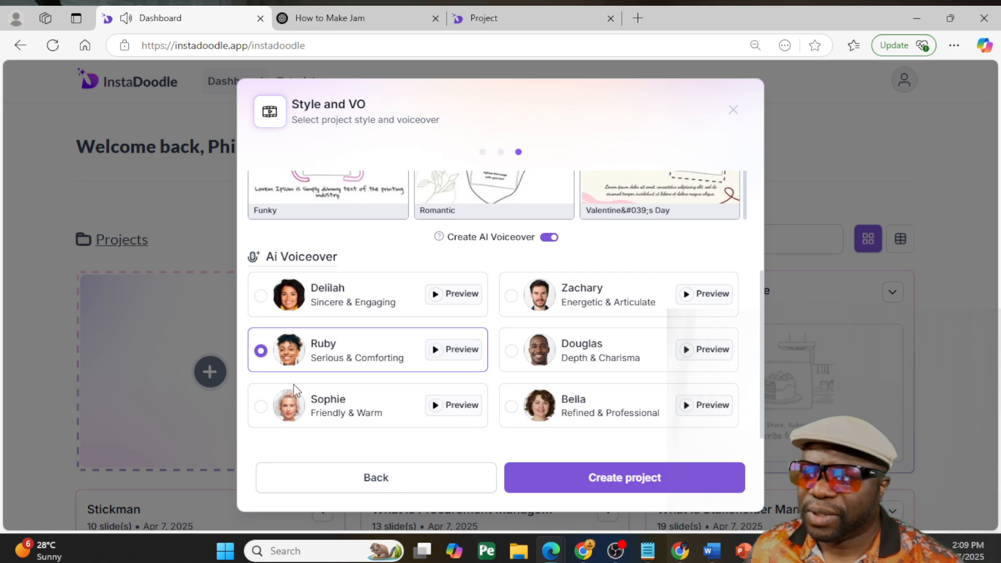
Select Sophie as the AI voiceover, play its preview and stop it
click(260, 409)
click(446, 407)
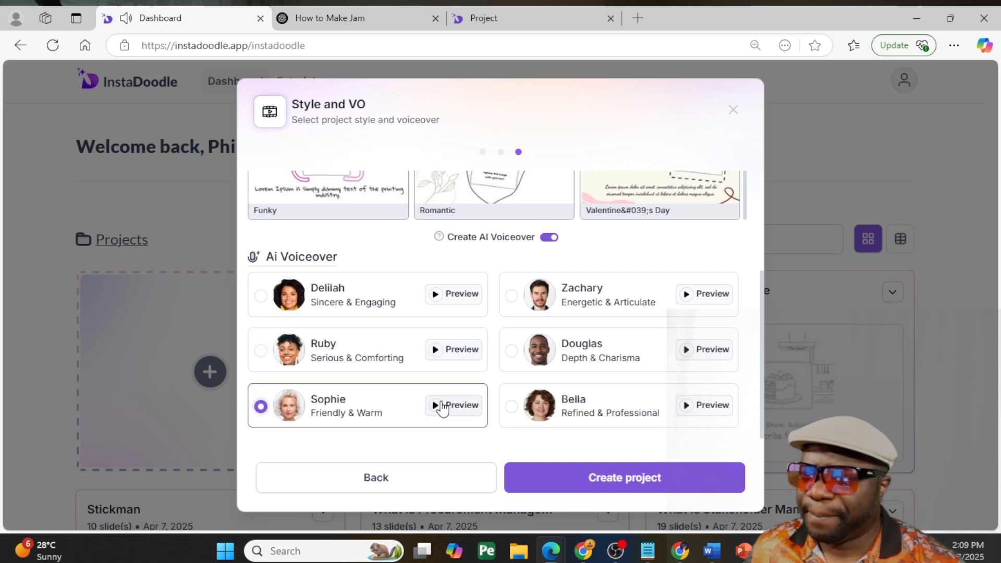
click(434, 407)
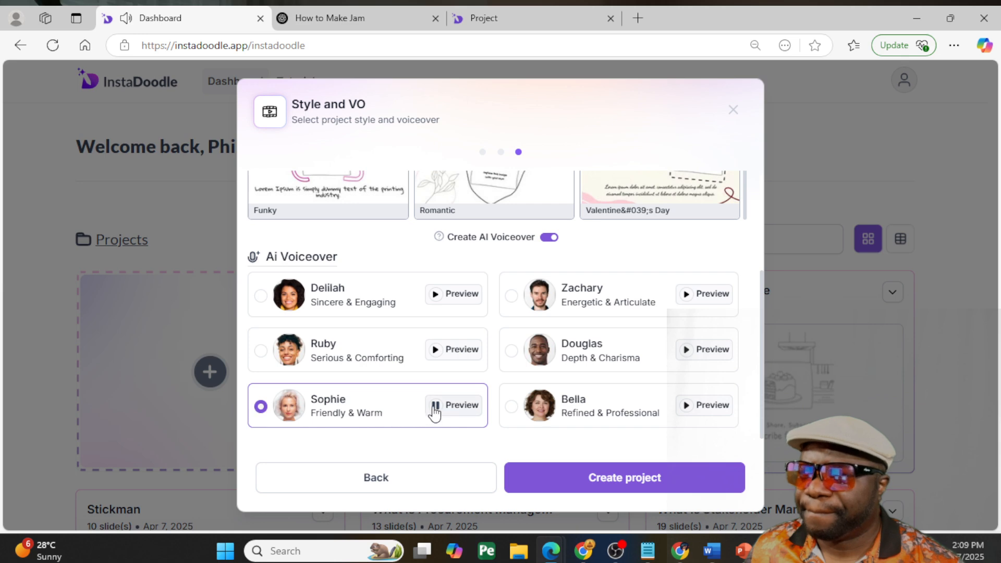
Preview the Bella and Zachary AI voiceover samples, stopping Zachary's playback
click(688, 405)
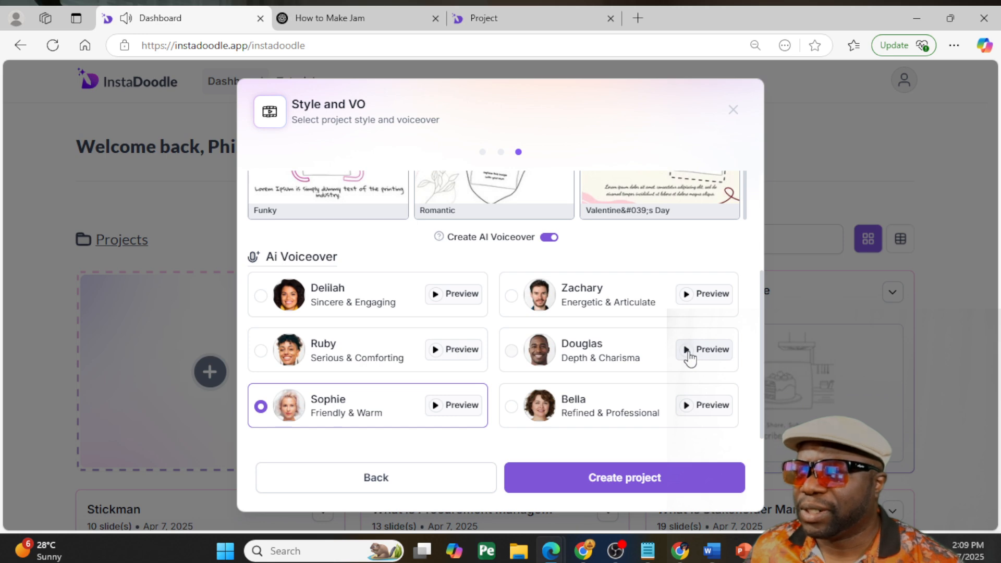
click(690, 295)
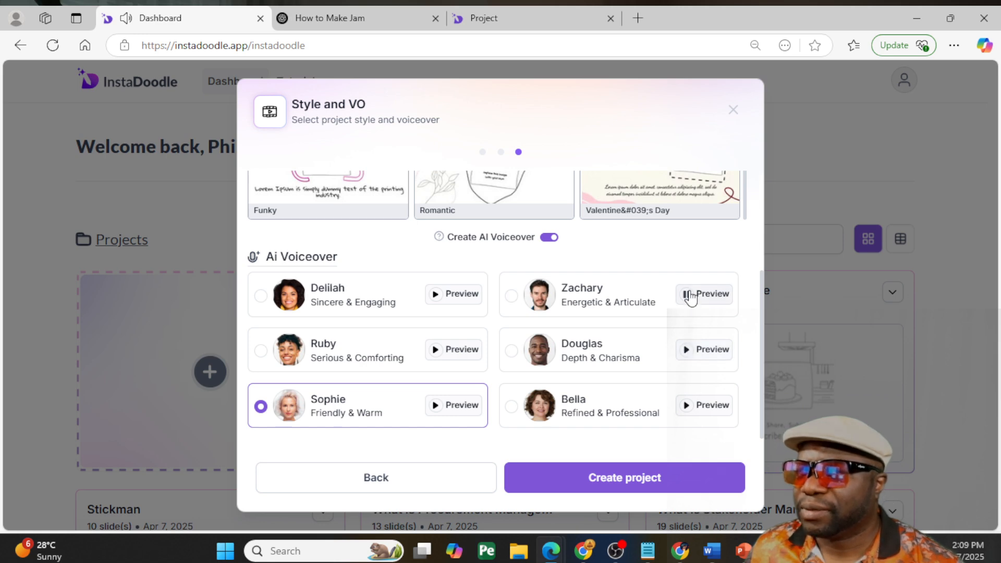
click(691, 299)
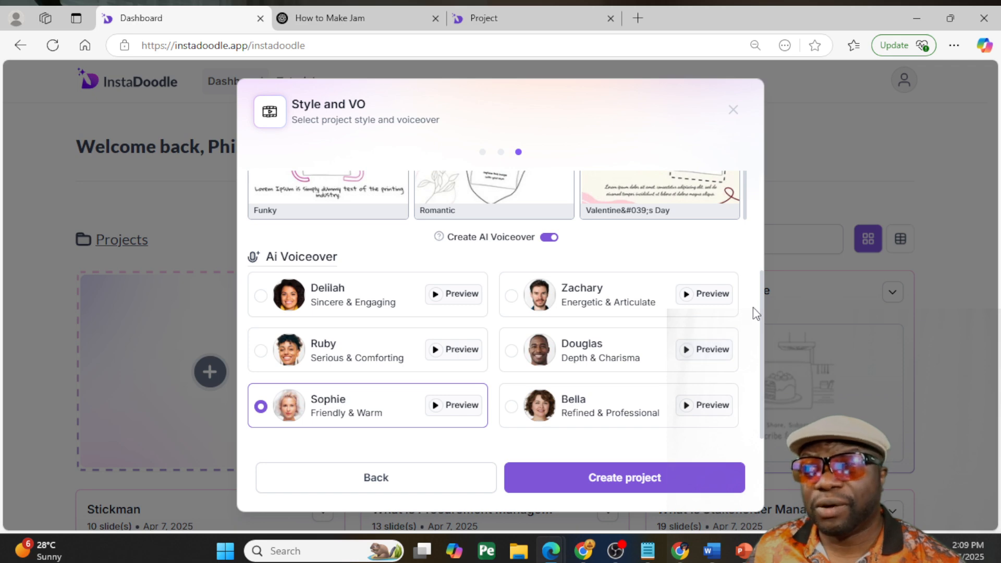
Choose Douglas as the AI voiceover and create the project
drag(762, 297, 744, 192)
scroll(744, 192, down, 3)
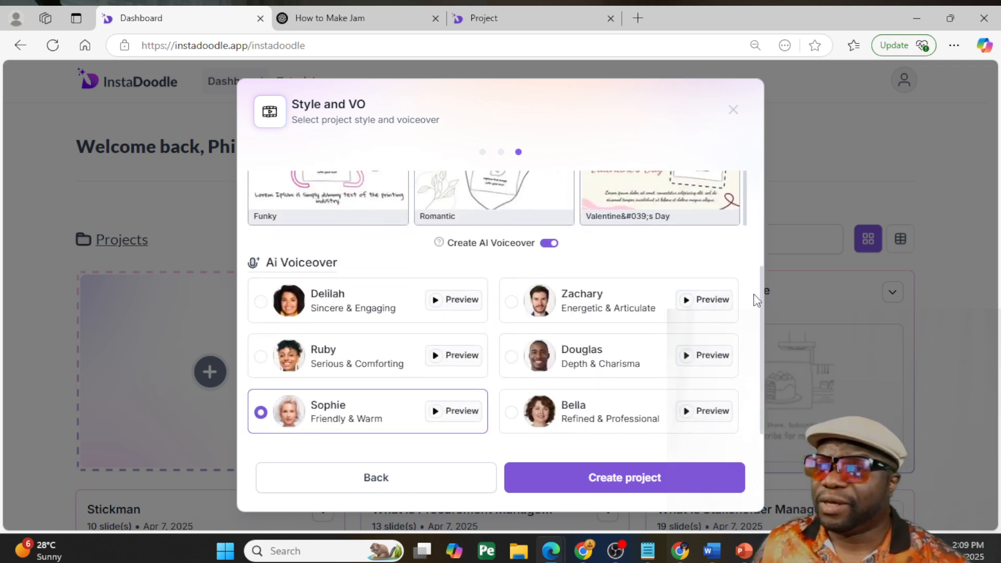
click(524, 358)
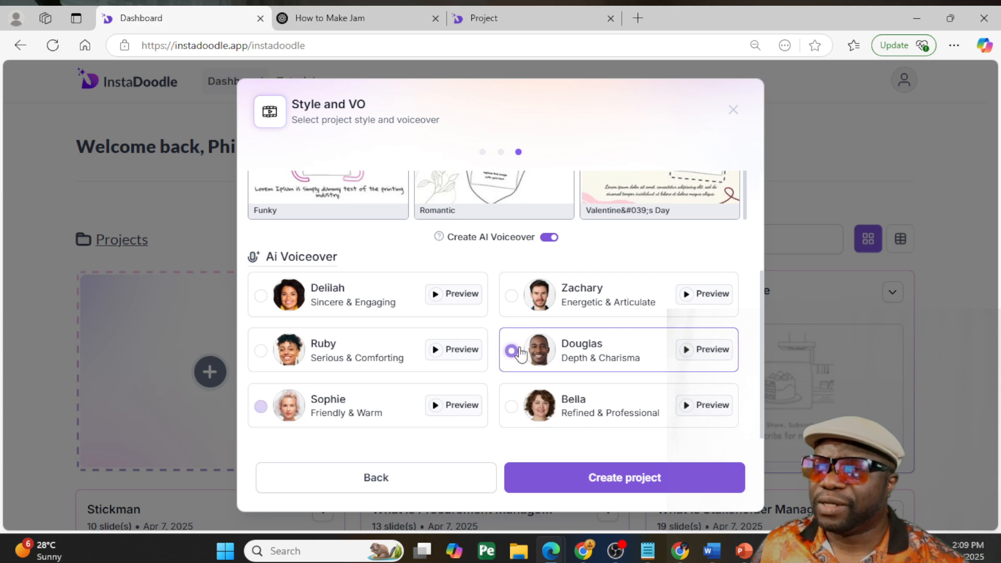
scroll(760, 310, up, 3)
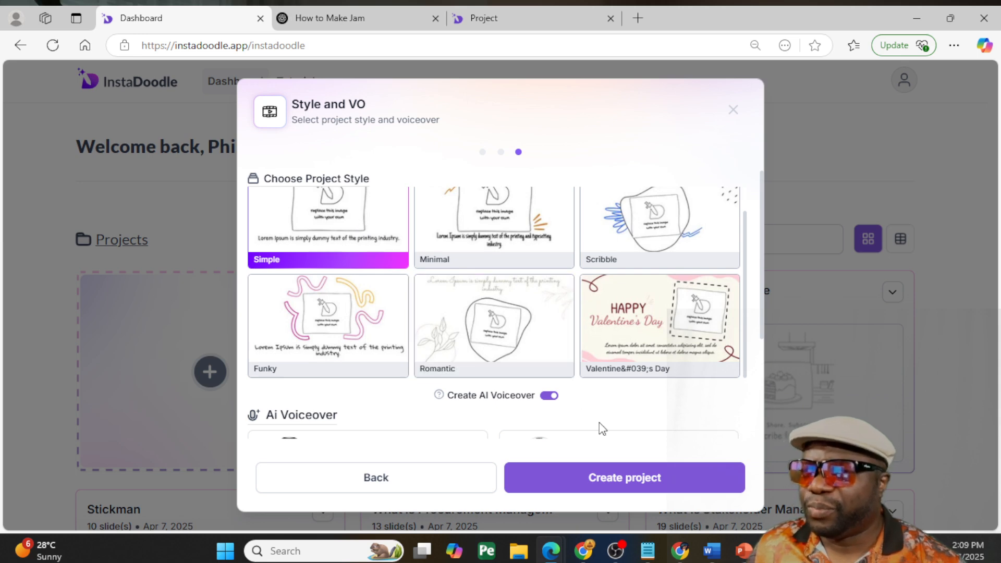
click(692, 479)
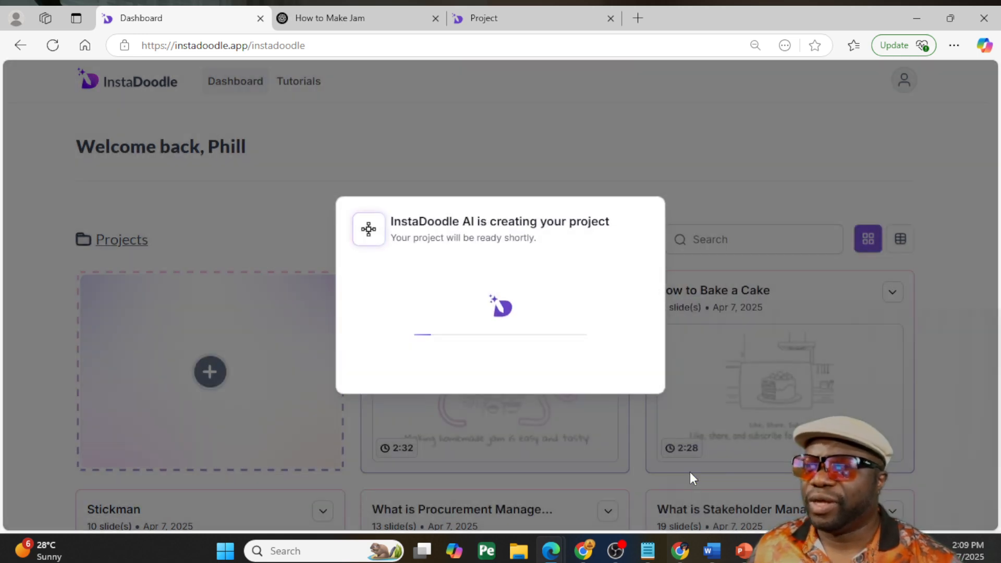
Check the slide generation in the new piano project, looking in on the Making Jam project's export options meanwhile
click(516, 20)
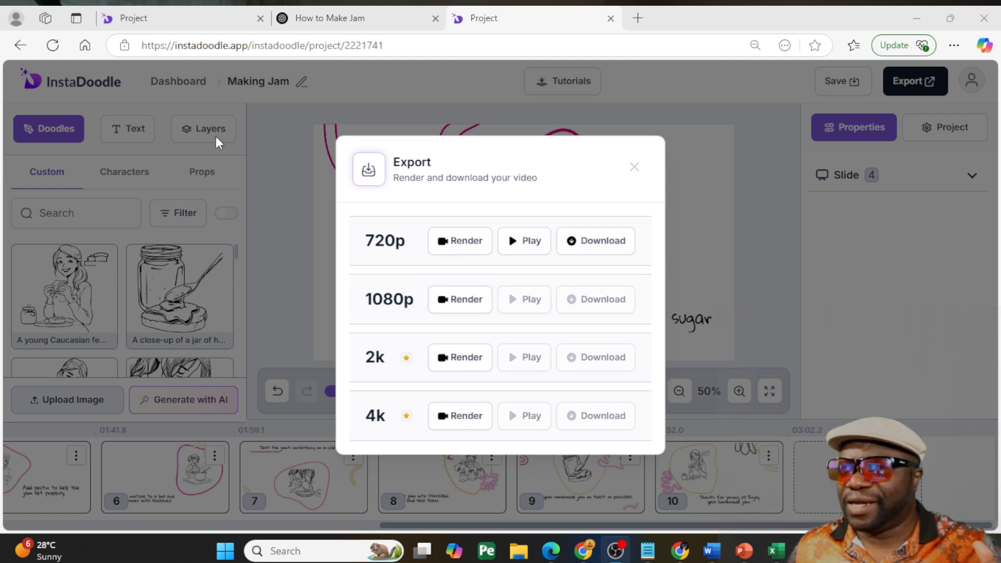
click(515, 17)
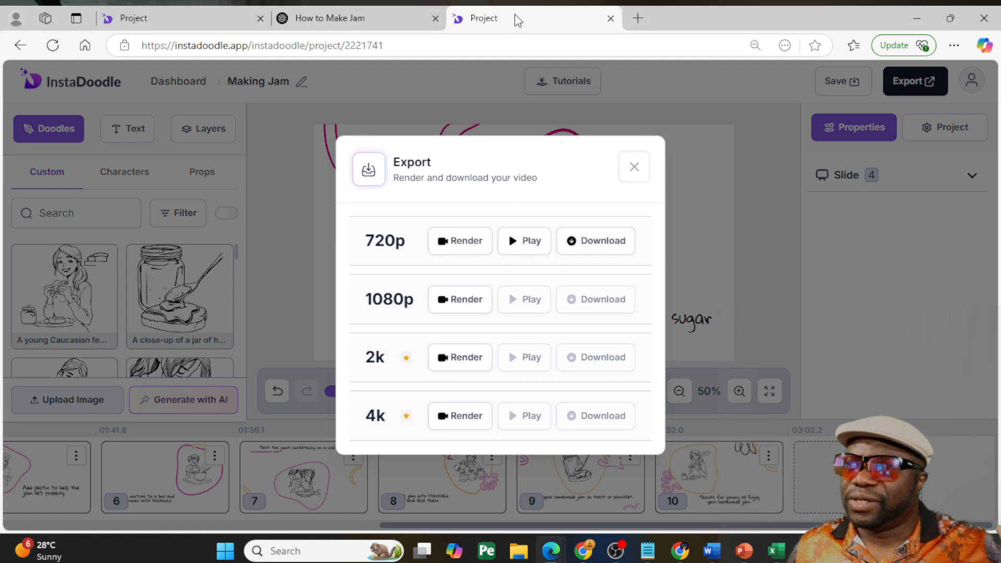
click(147, 20)
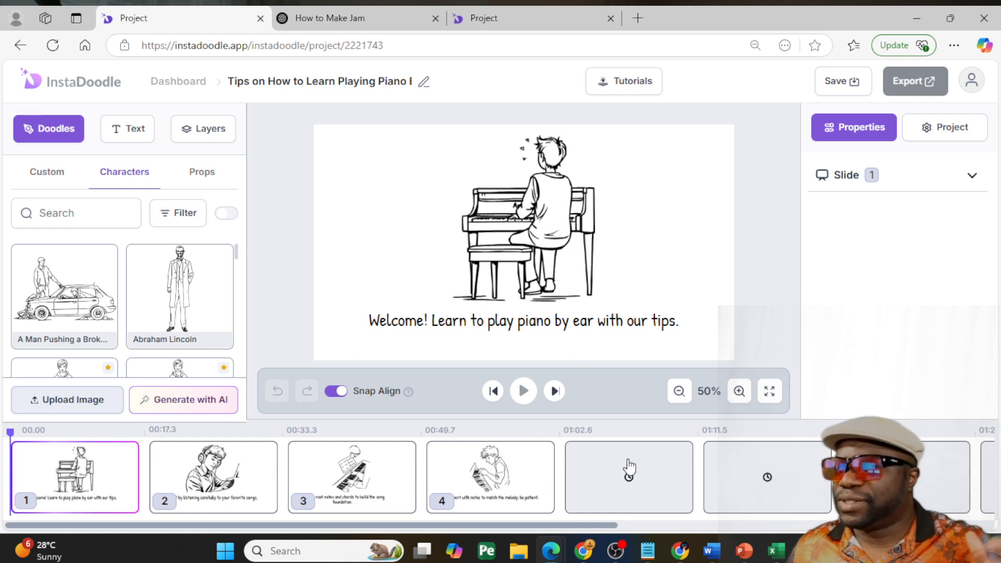
drag(594, 527, 495, 536)
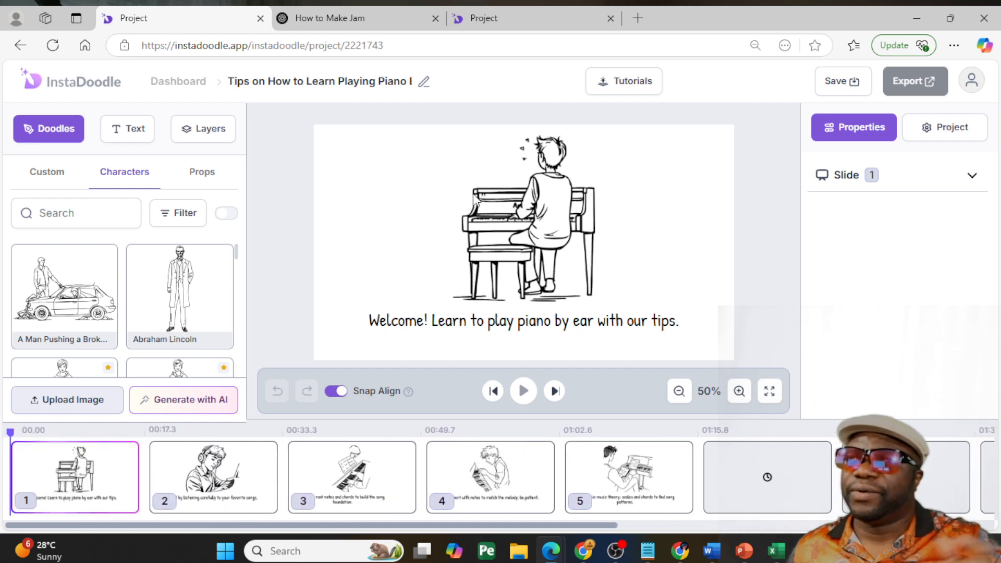
Open the 720p render of the Making Jam video for playback in full screen
click(503, 21)
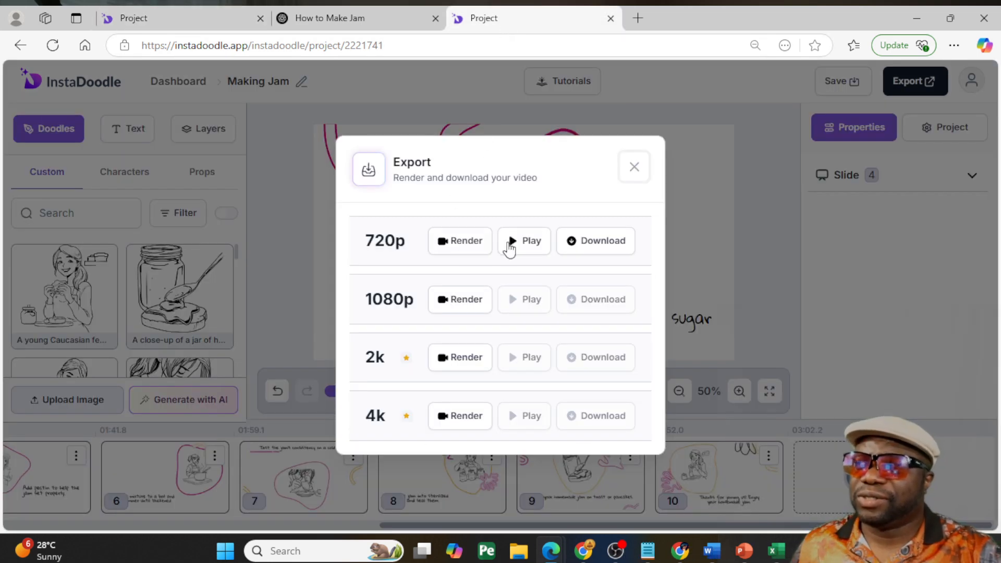
click(521, 239)
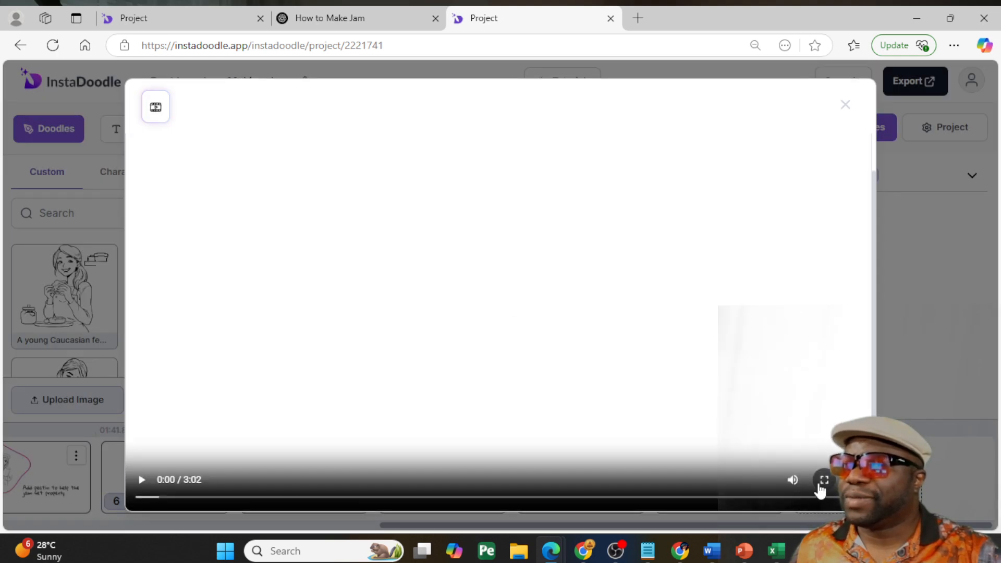
click(822, 479)
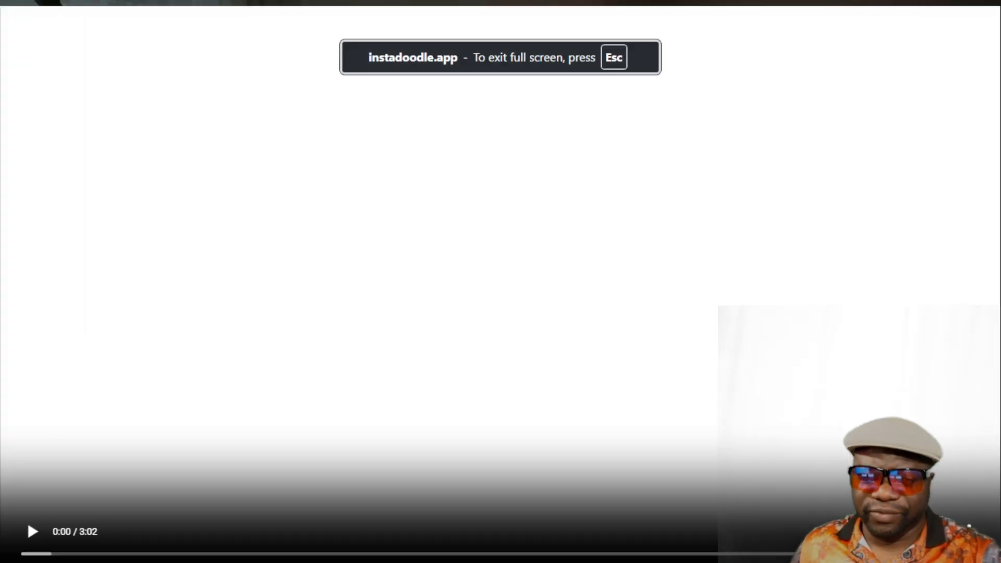
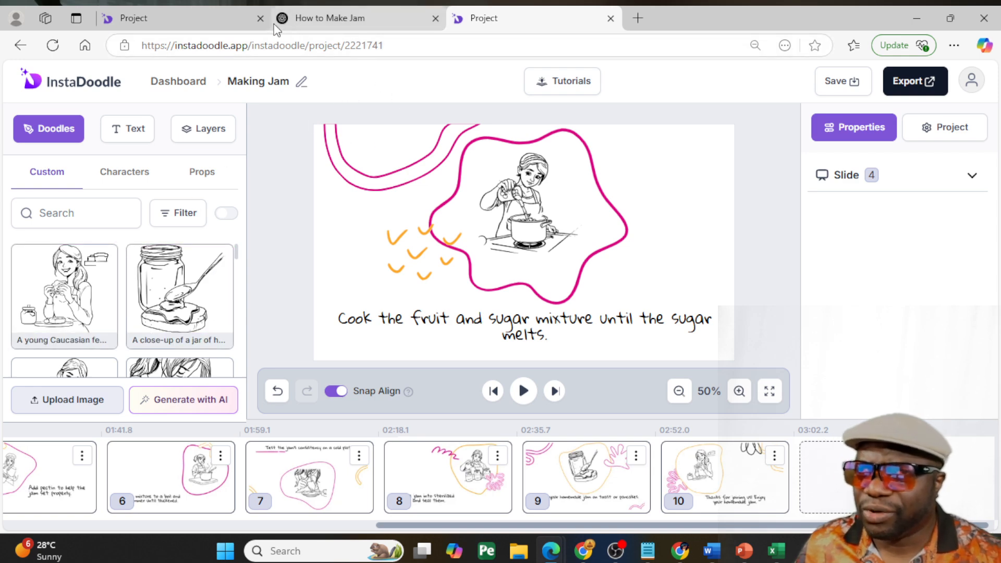
In the piano project, open the AI asset generator and set it to Element with the Color Cartoon style
click(240, 18)
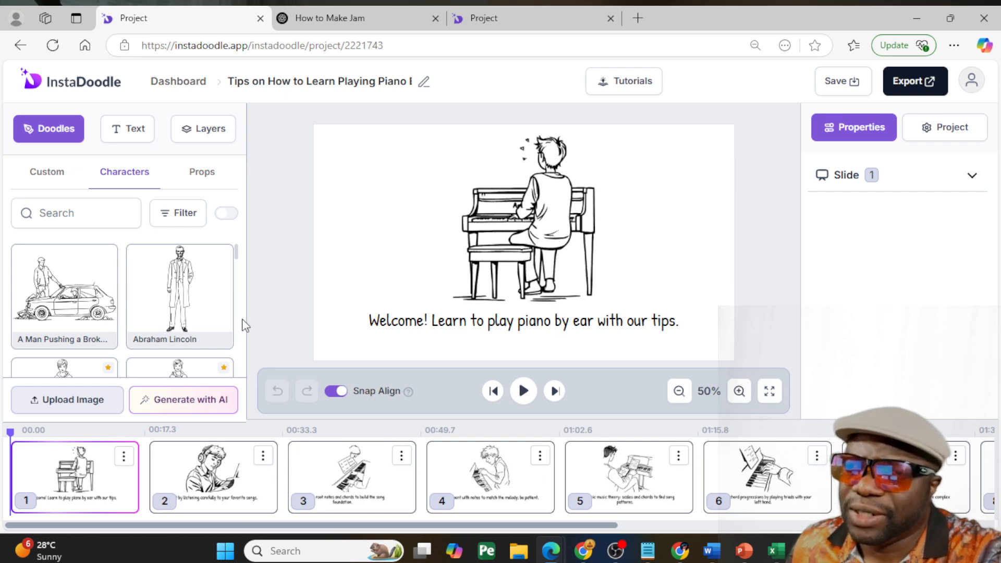
click(186, 400)
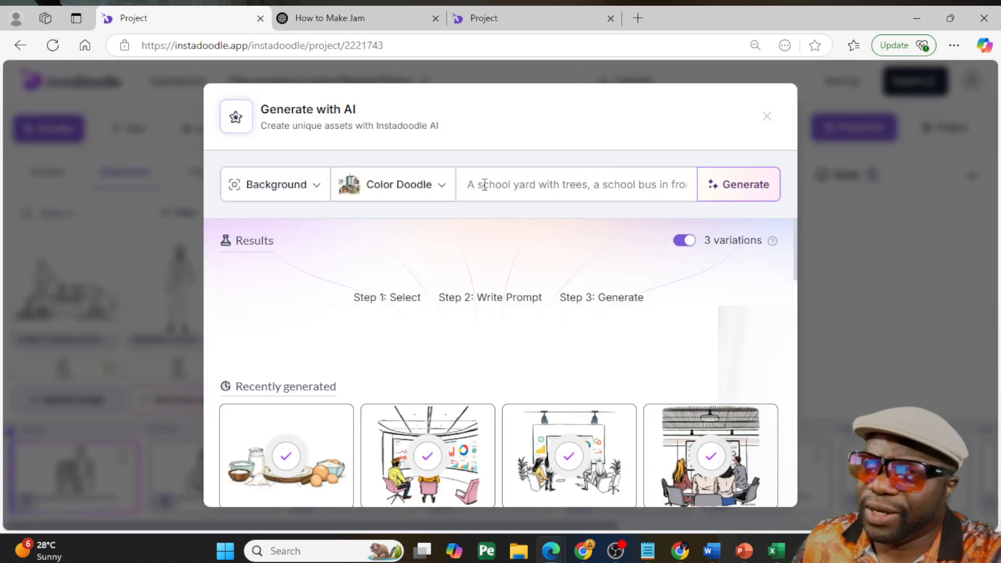
click(421, 192)
click(305, 186)
click(298, 185)
click(263, 223)
click(402, 187)
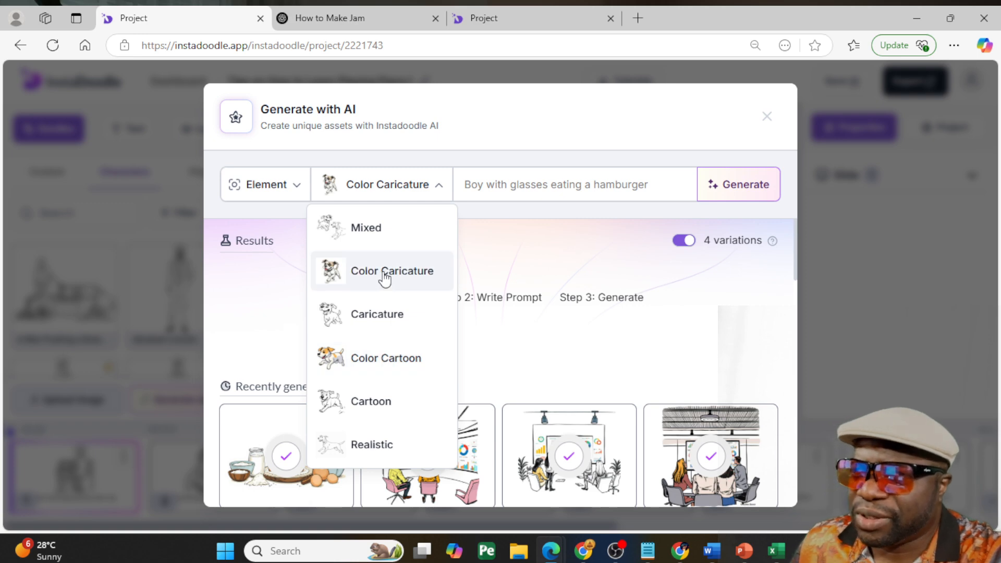
click(385, 360)
Generate four variations from the prompt "Man at piano learning how to play. Teacher pointing to keys"
click(508, 179)
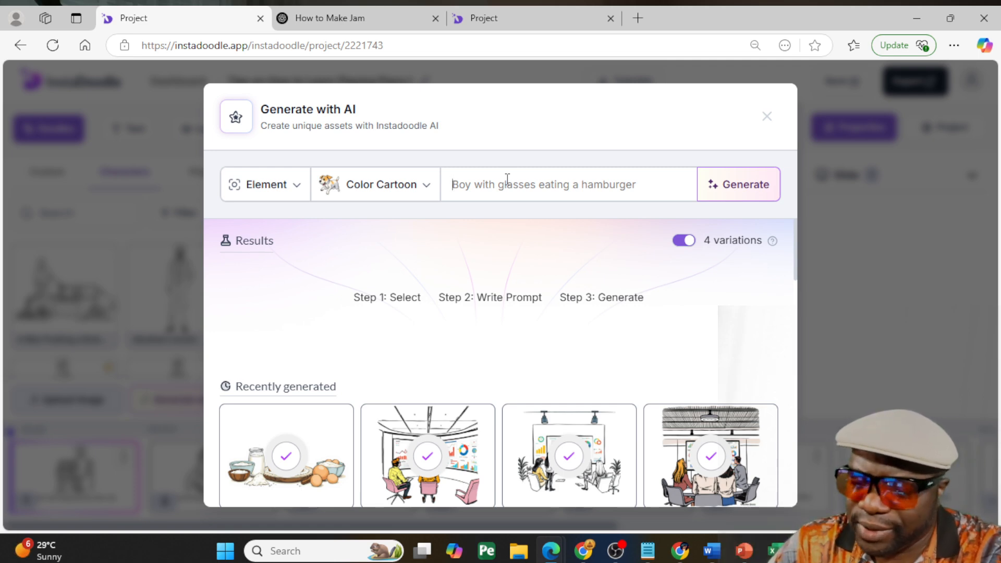
text(Ma)
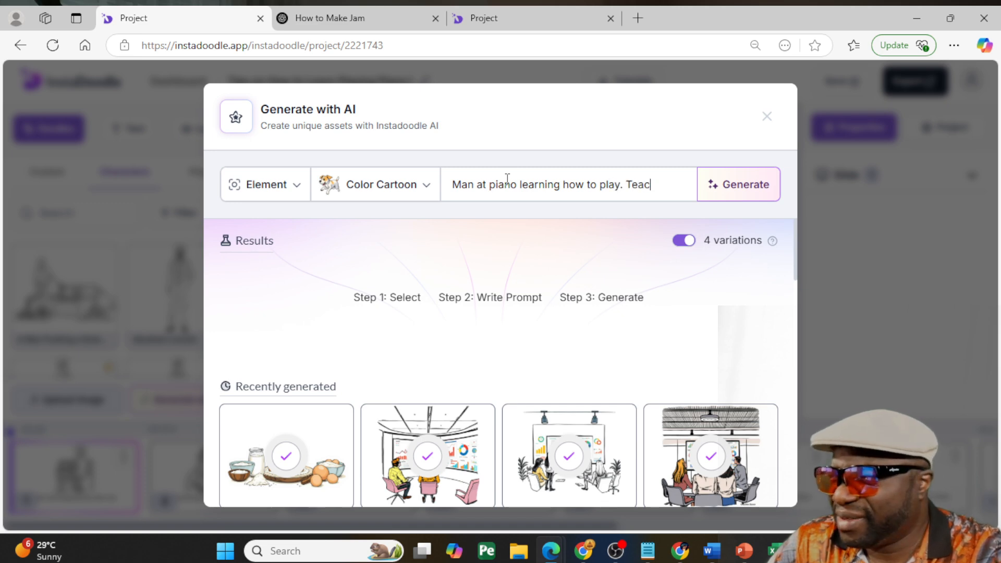
text(inting to)
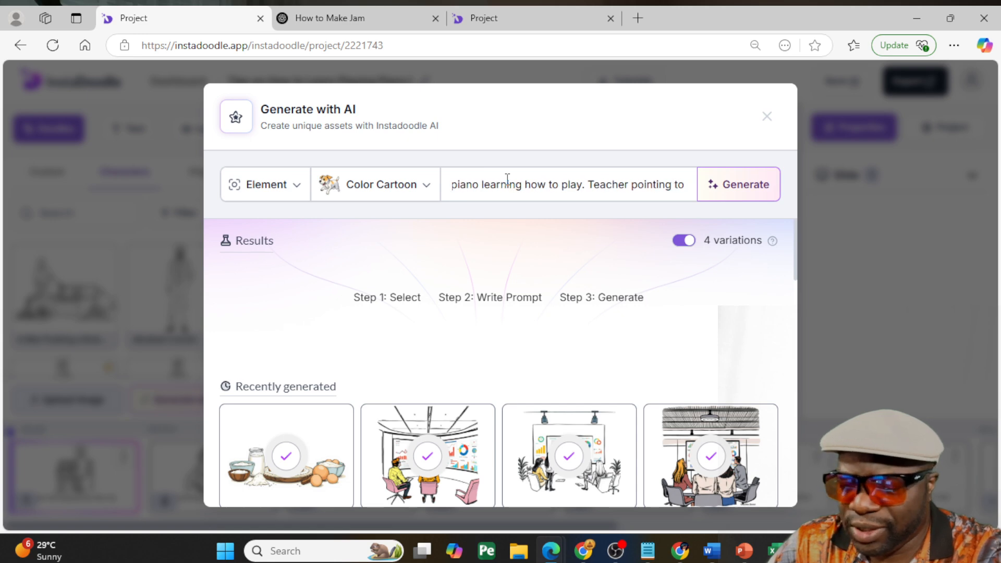
text( keys)
key(Return)
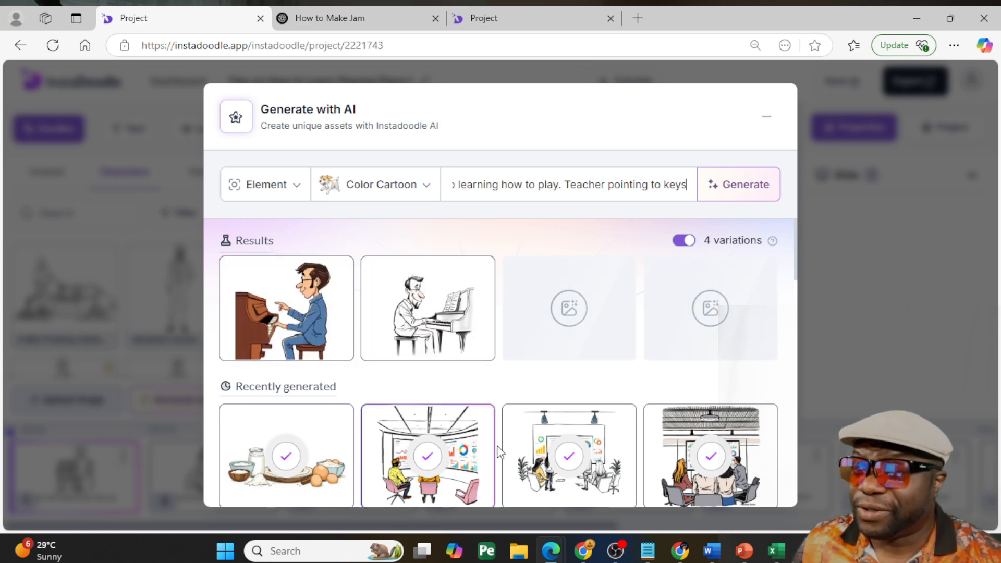
Add all four generated images of the man at the piano to the custom doodles
mouse_move(462, 317)
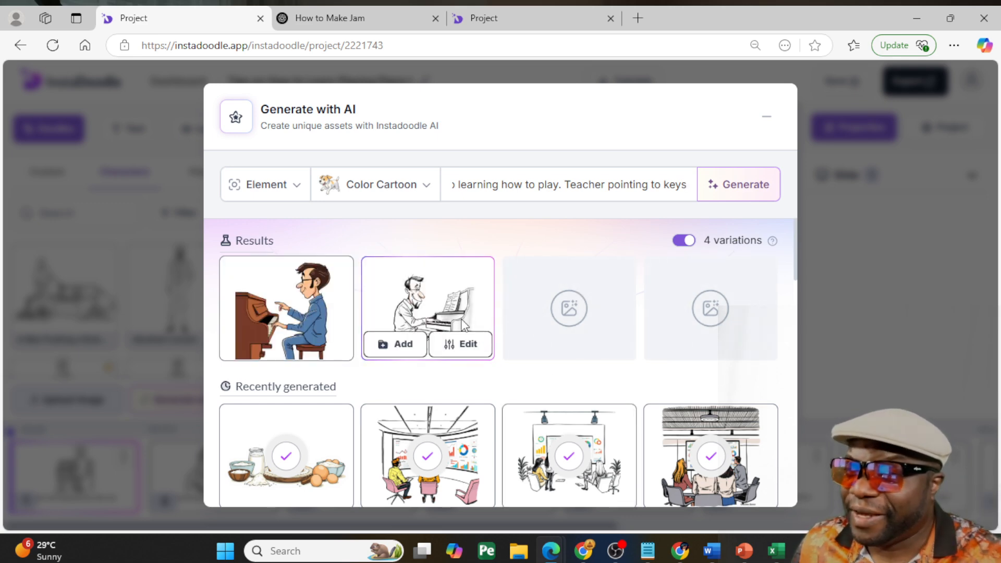
mouse_move(316, 318)
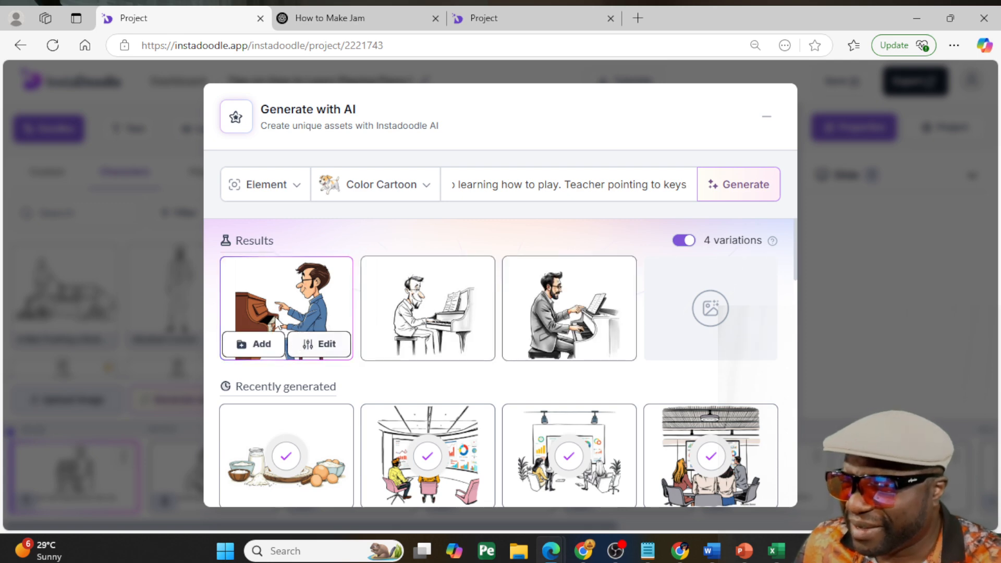
mouse_move(537, 316)
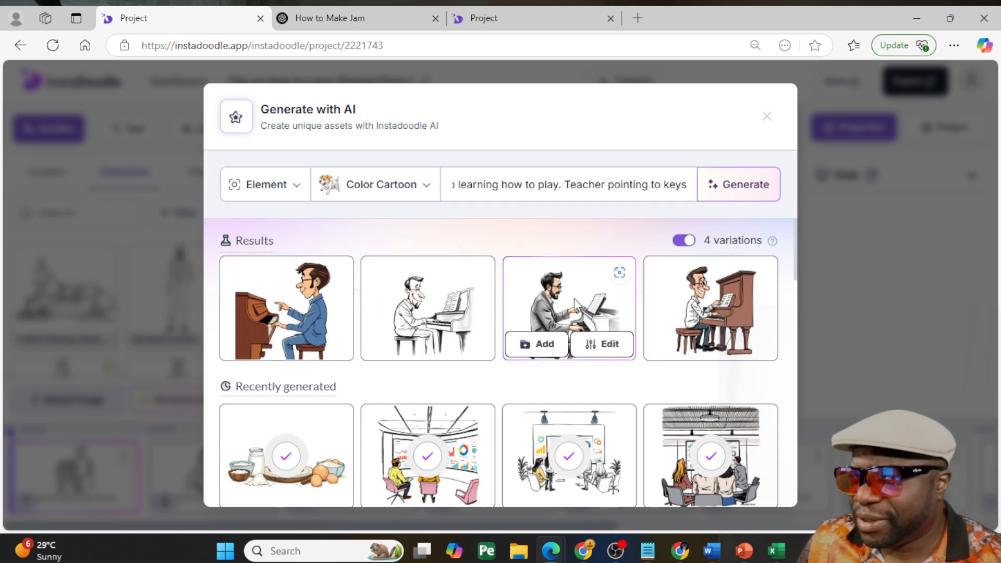
mouse_move(301, 342)
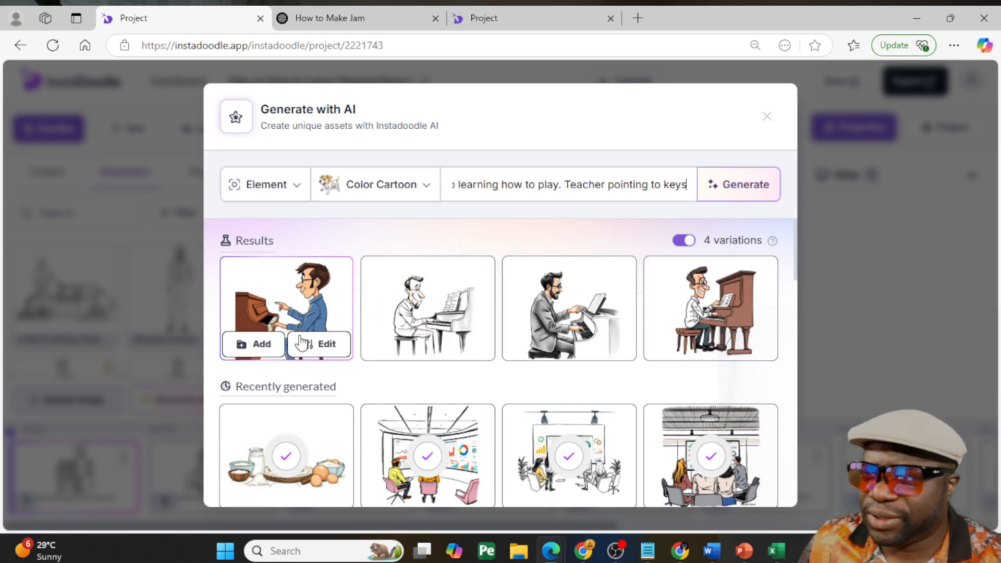
click(251, 346)
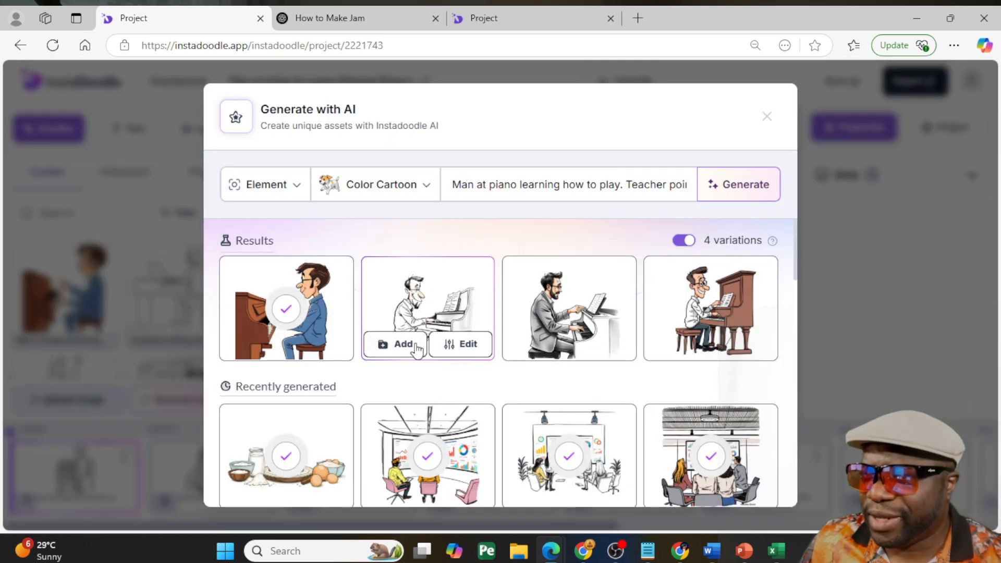
click(404, 345)
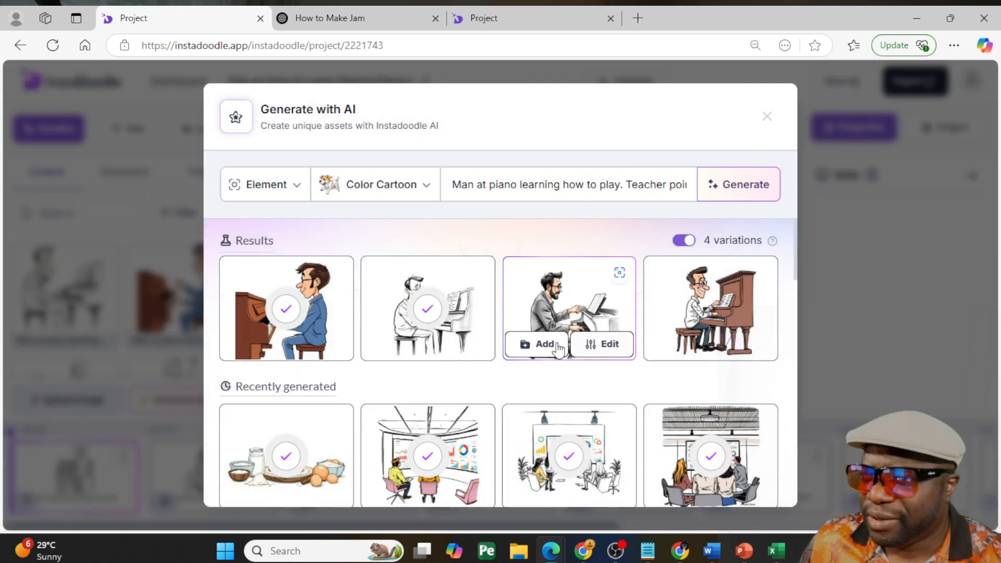
click(545, 344)
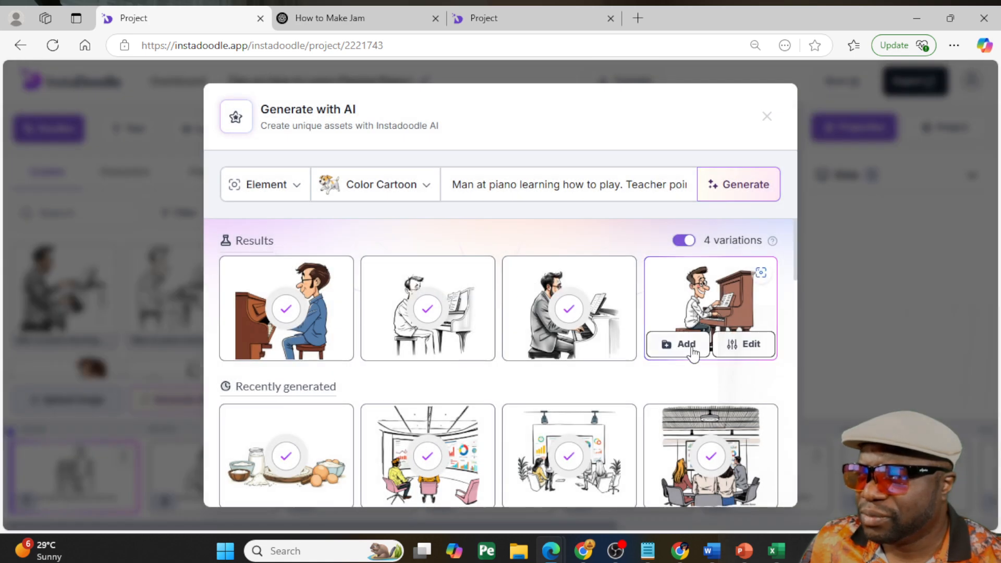
click(688, 346)
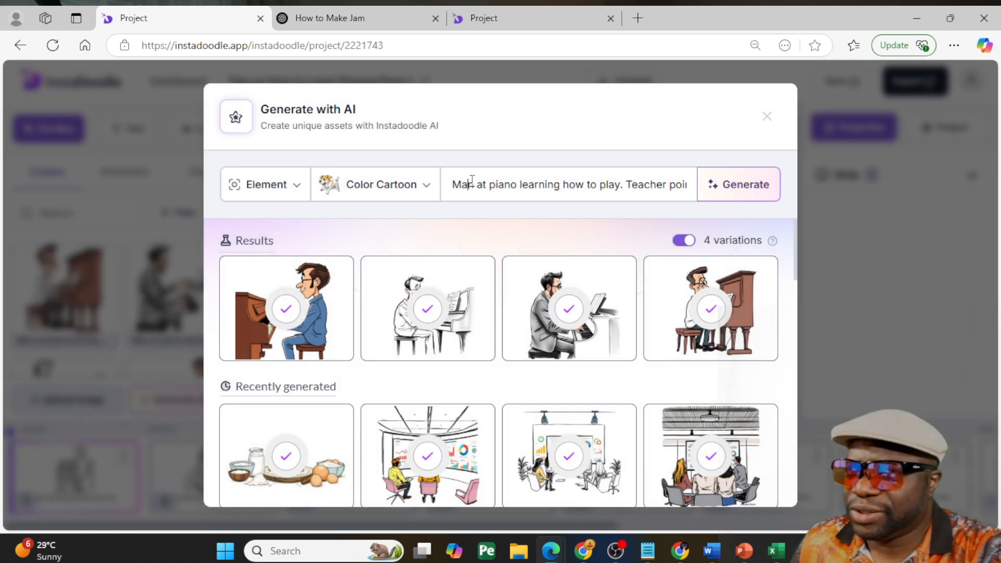
Replace the prompt with "young lady at keyboard (high-tech) playing happily" and generate the images
triple_click(472, 180)
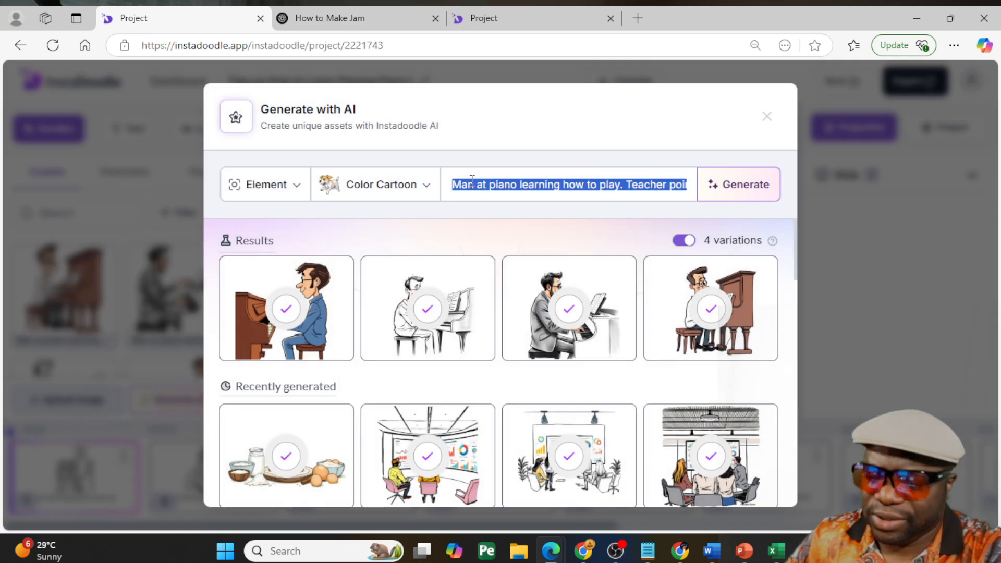
text(young a)
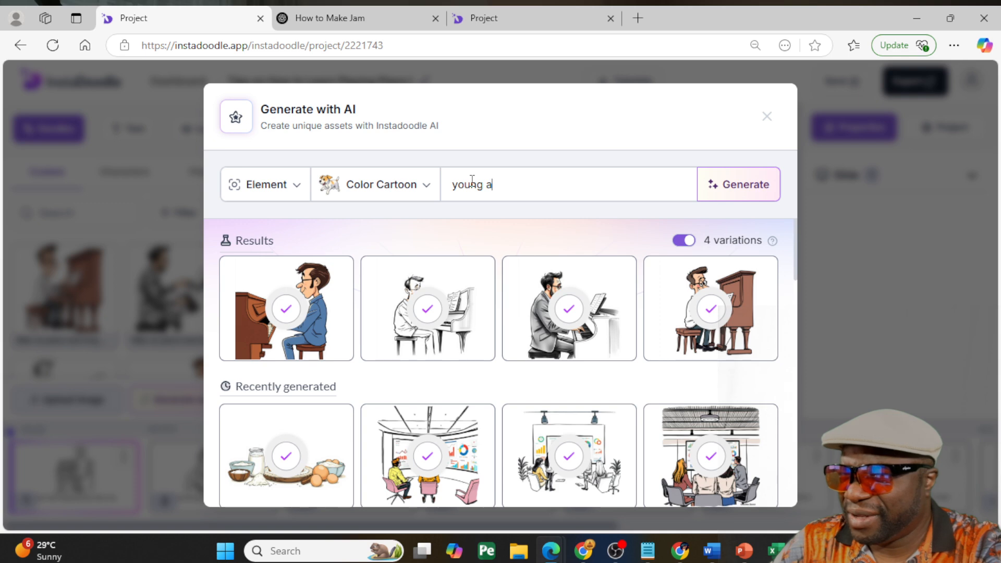
key(BackSpace)
text(lady at keyboard (high-tech) playing ha)
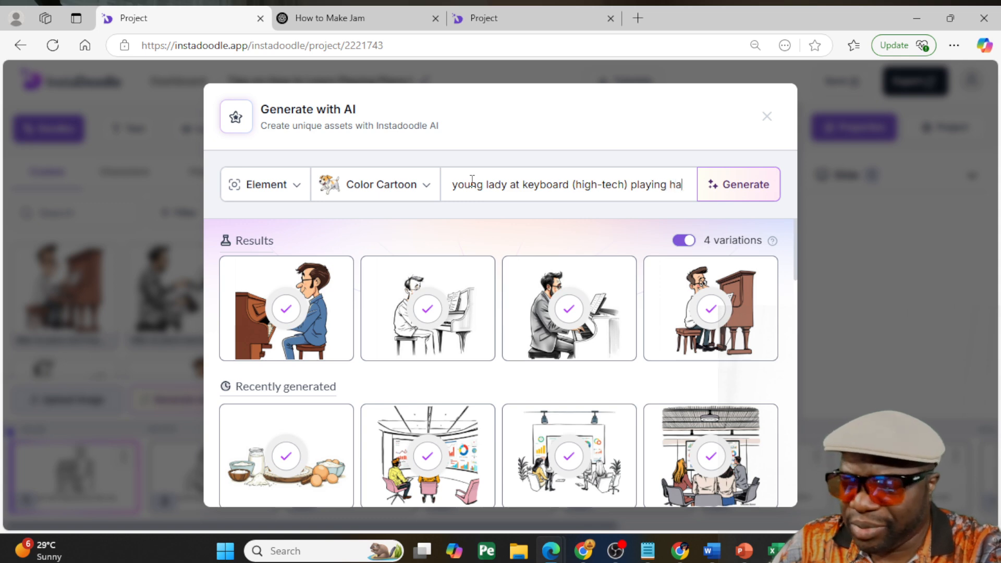
text(ppily)
key(Return)
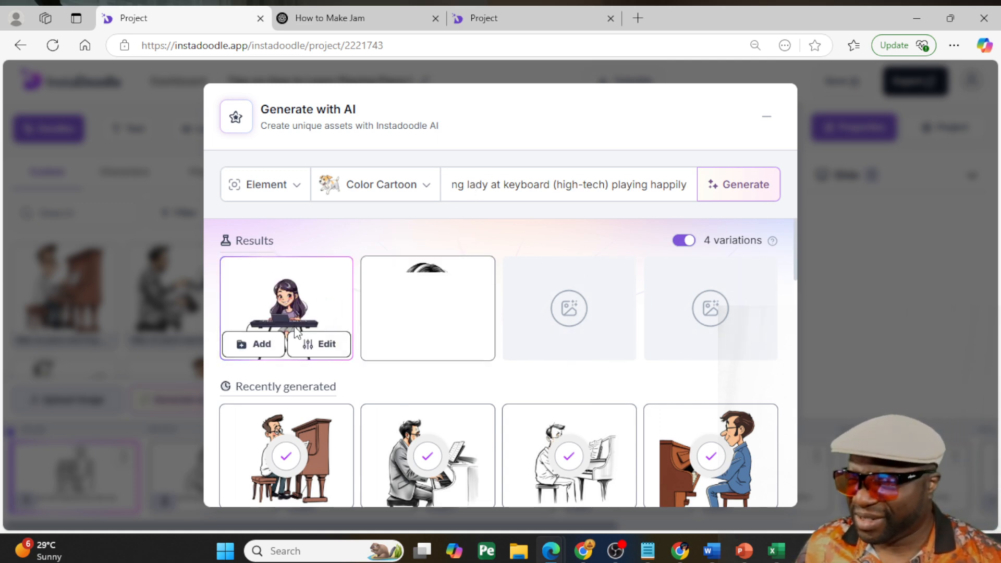
Add all four generated images of the young lady at the keyboard to the custom doodles
click(307, 345)
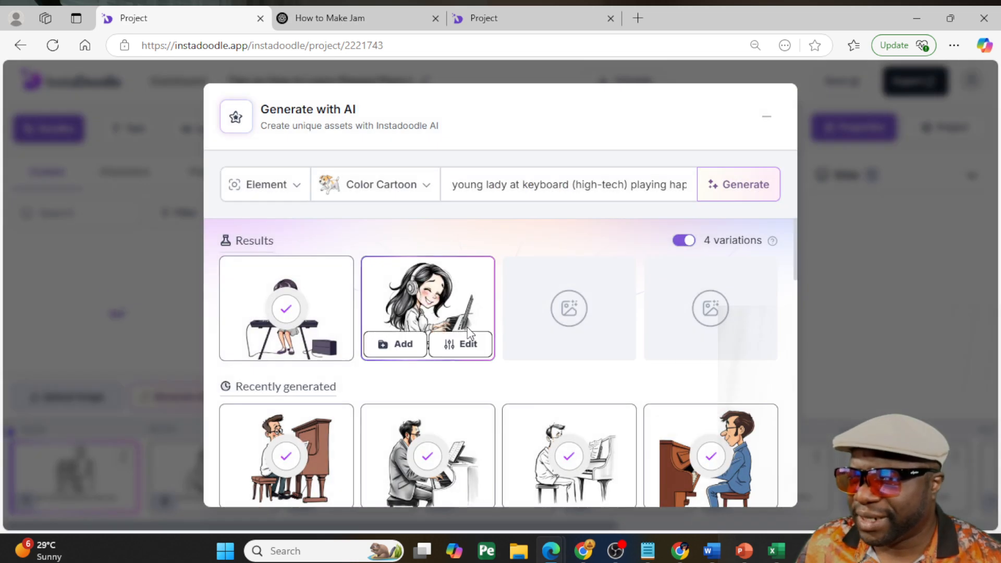
click(387, 345)
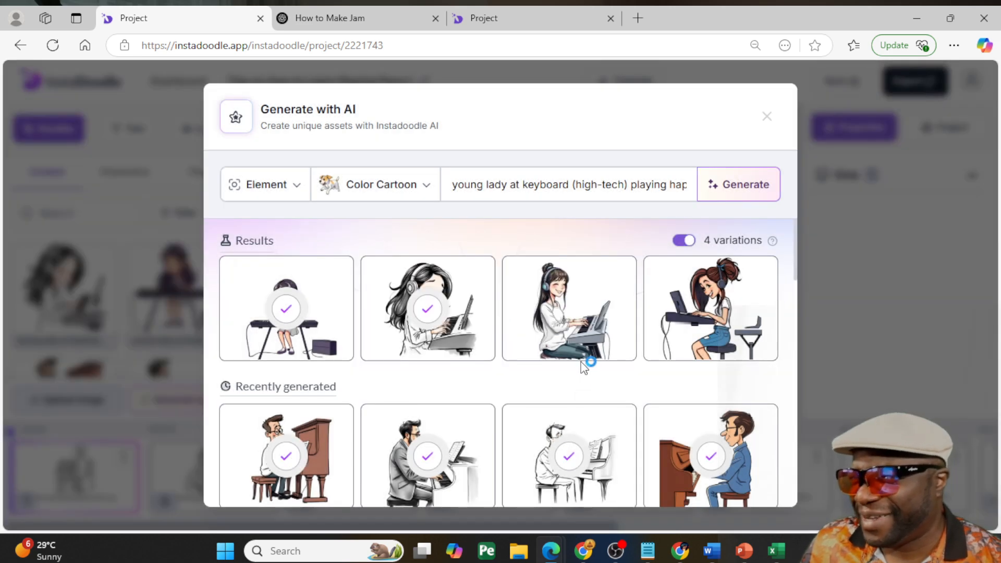
mouse_move(584, 347)
click(541, 348)
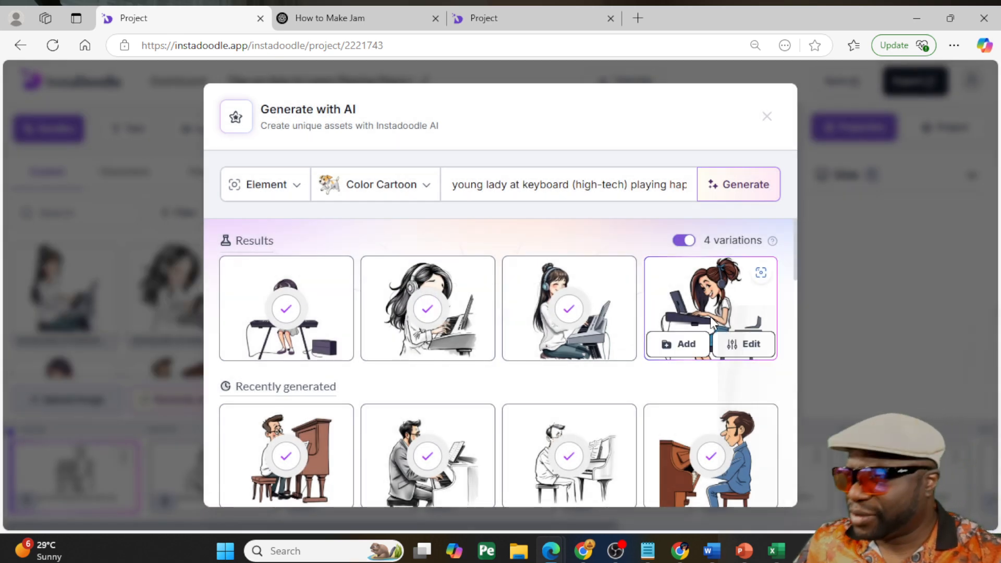
click(681, 344)
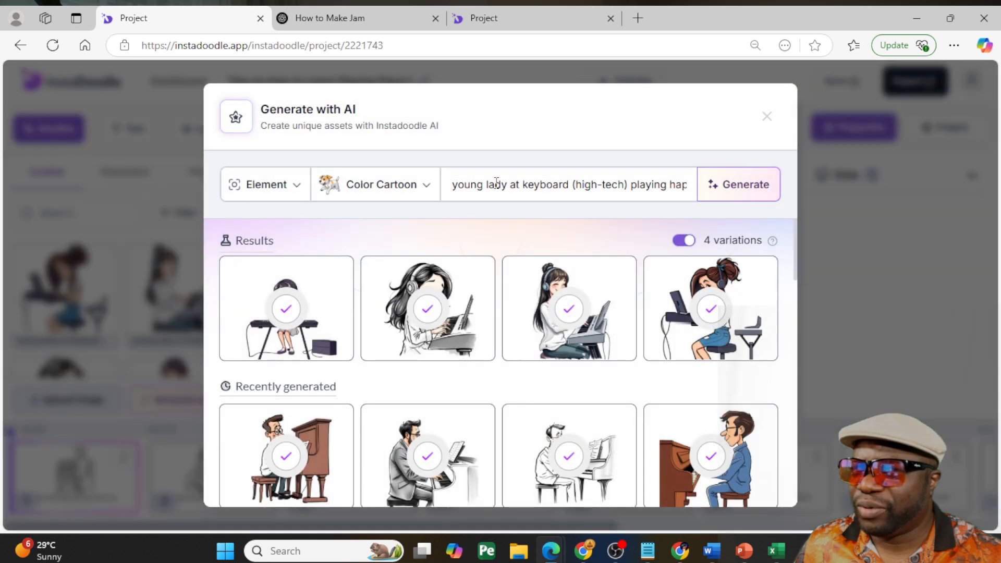
Generate four images from the prompt "a band of musicians playing with a keyboardist at a hitec colorful keyboard by KORG"
triple_click(496, 182)
text(a b)
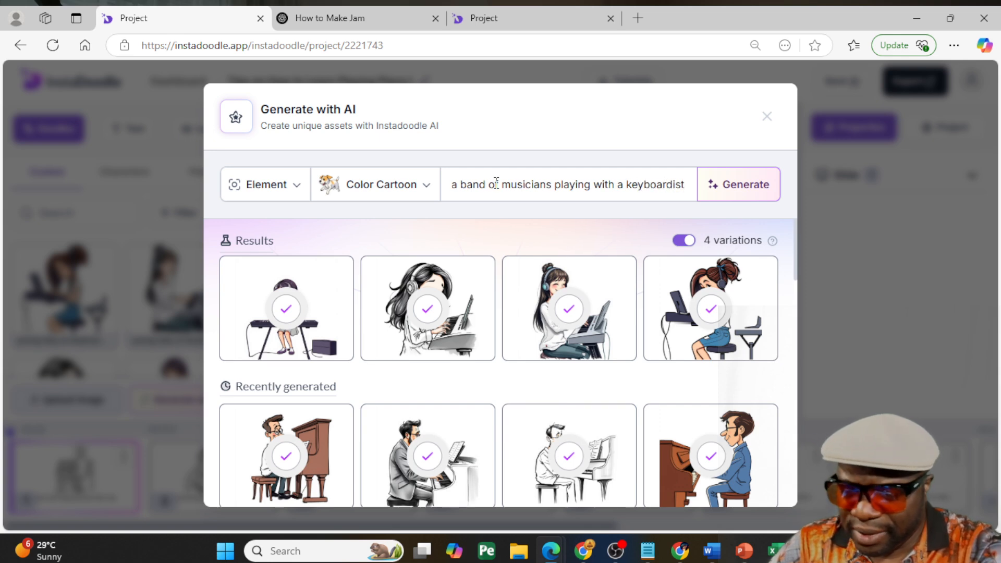
text(at)
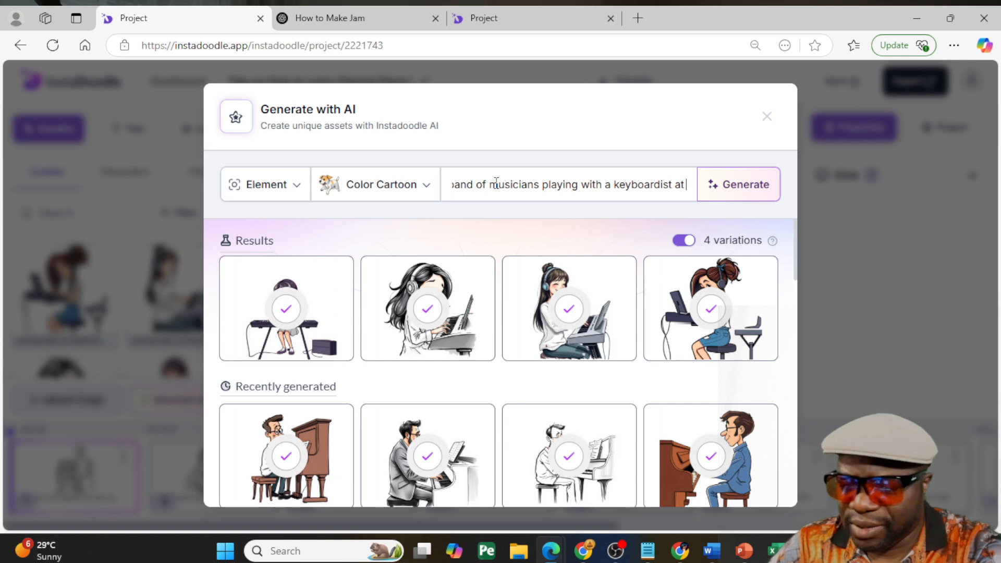
text( a hitec)
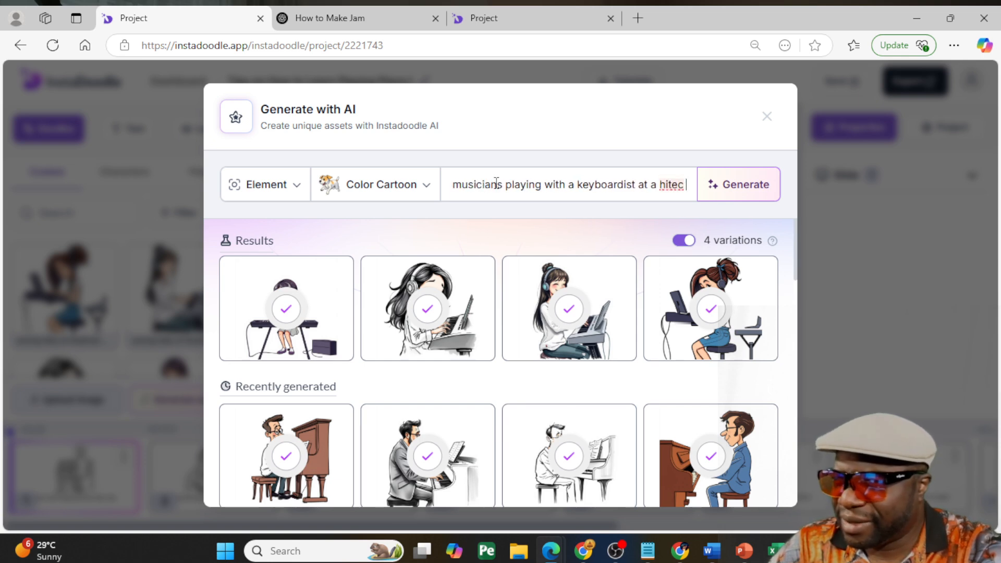
text( colo)
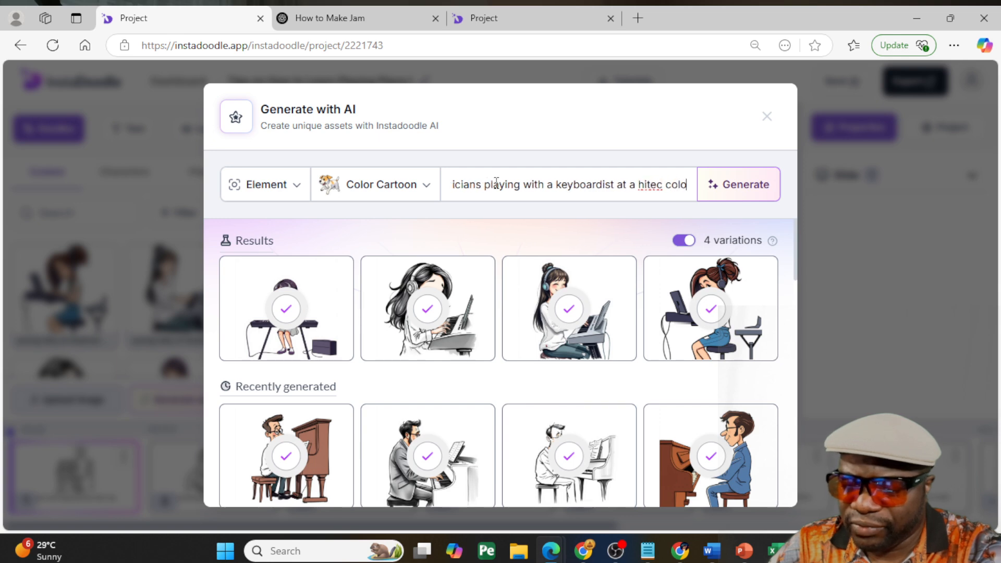
text(rful ke)
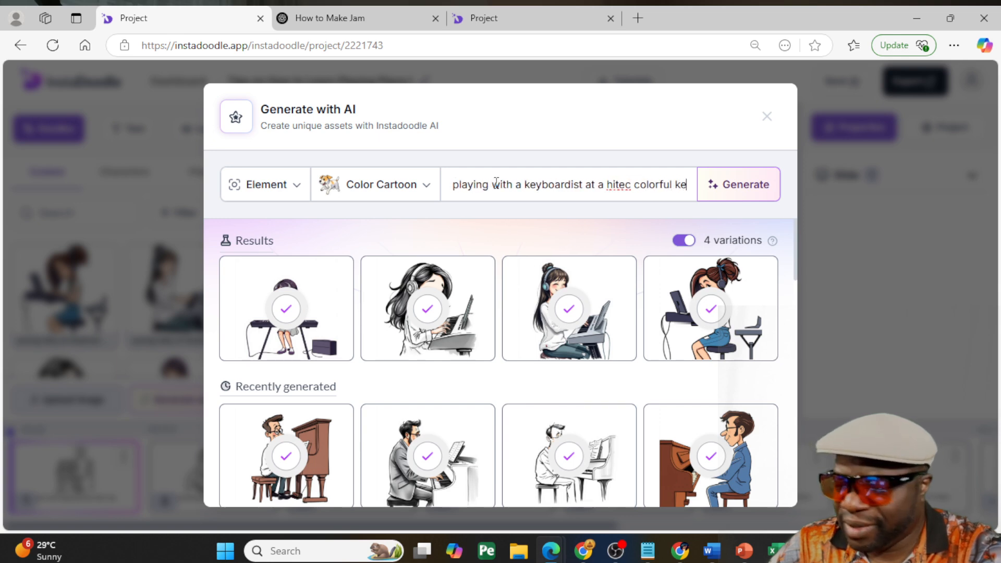
text(yboard by)
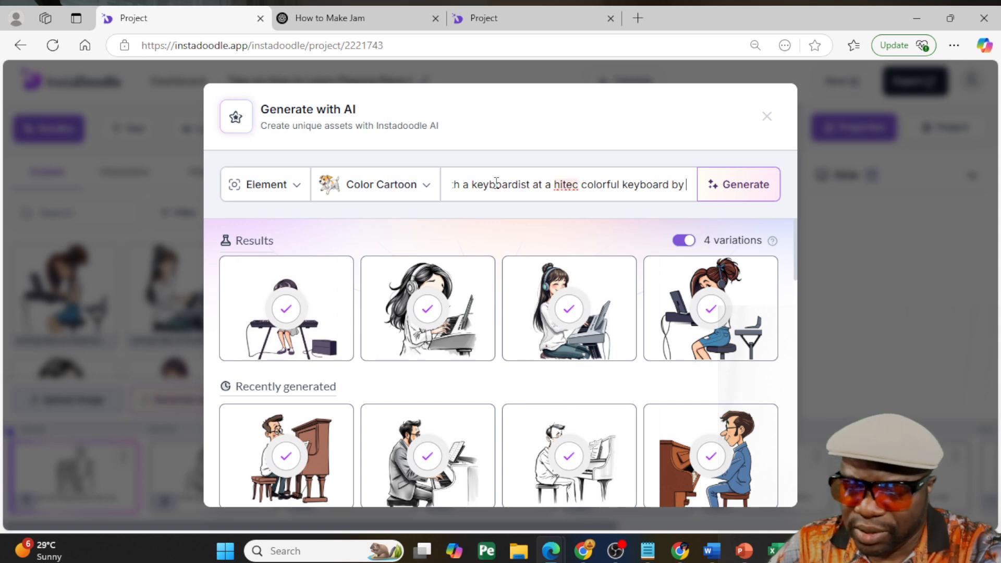
text( KORG)
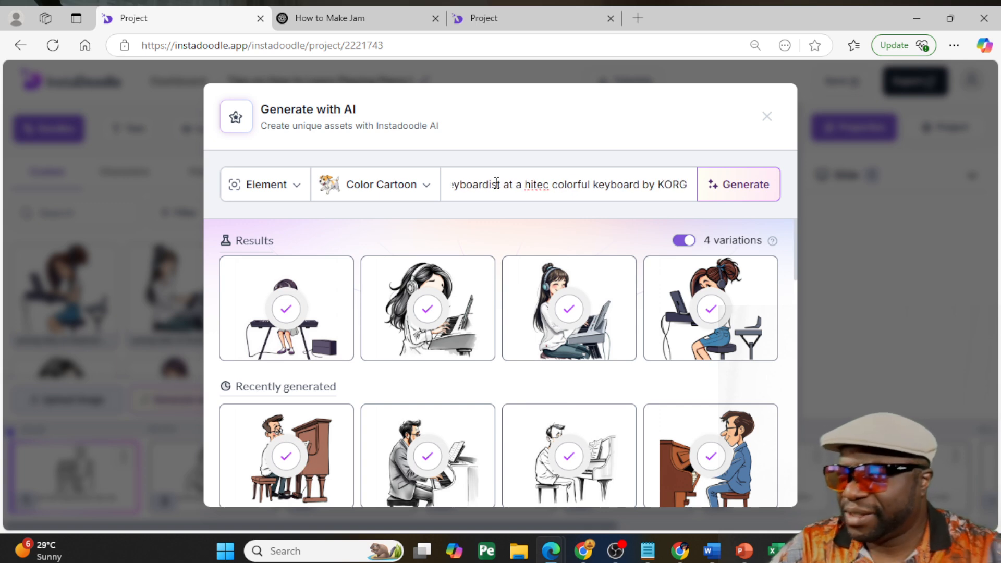
click(747, 194)
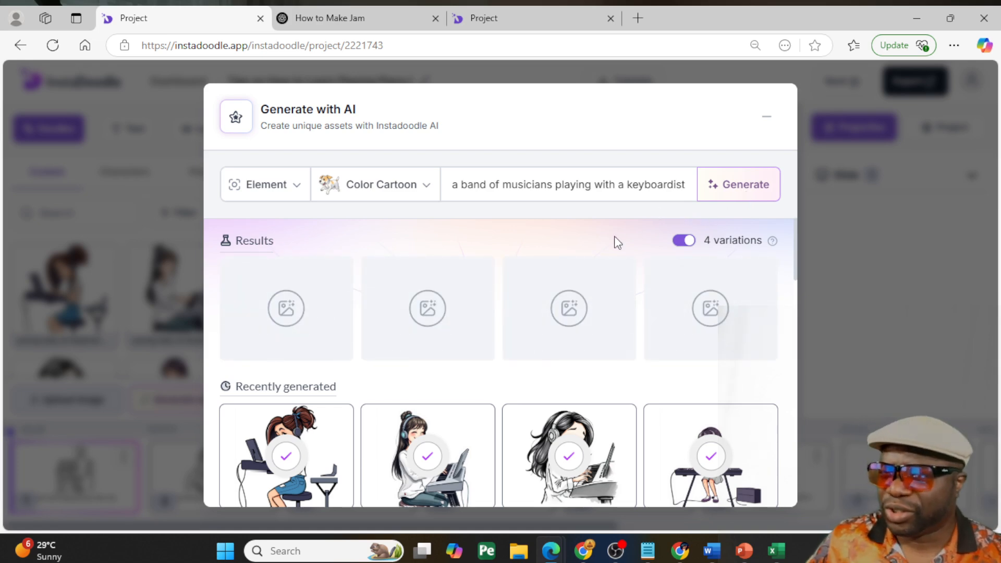
Add all four generated Color Cartoon images of the band to the custom doodles
scroll(592, 341, down, 3)
scroll(557, 350, down, 1)
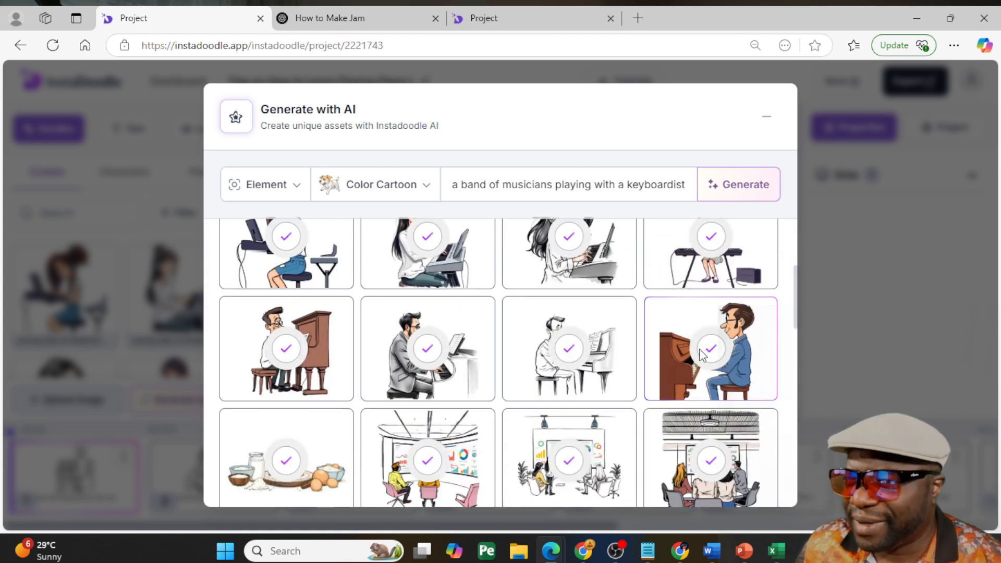
scroll(701, 355, up, 4)
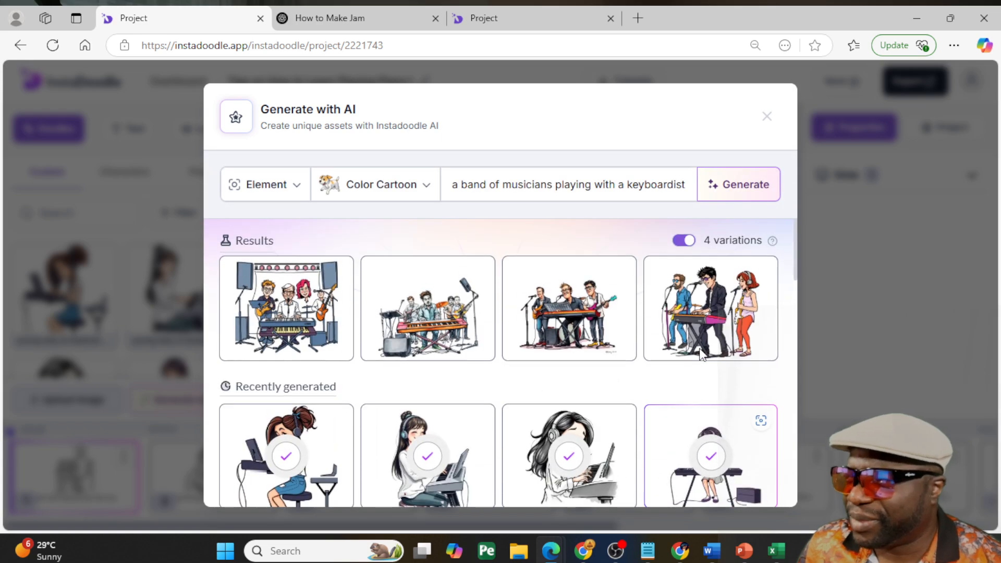
mouse_move(315, 342)
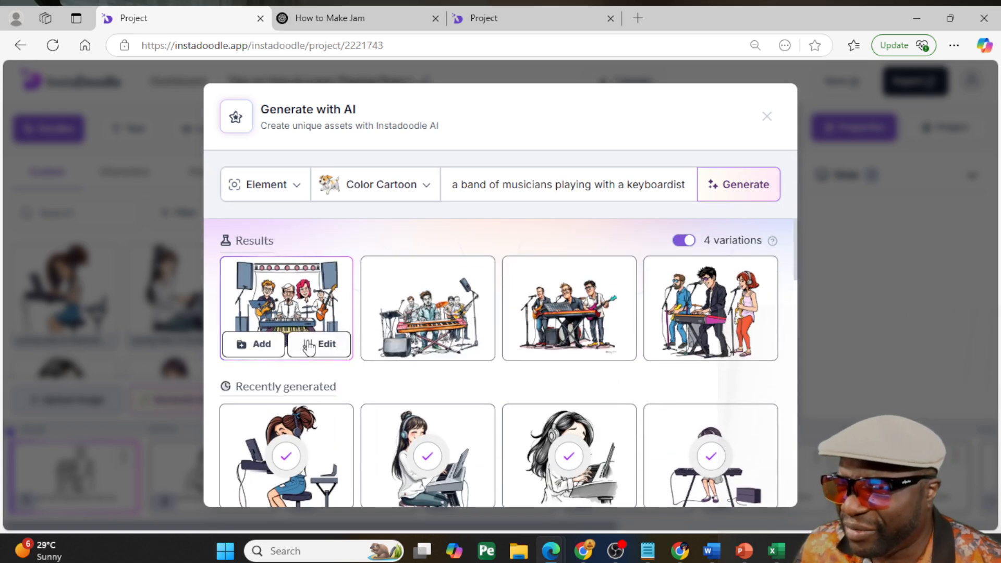
click(256, 345)
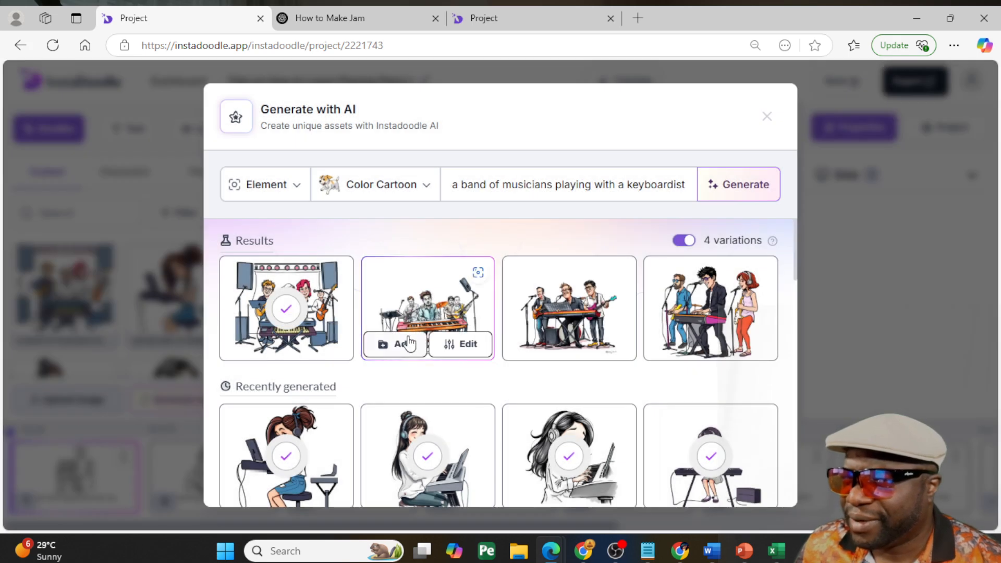
click(405, 344)
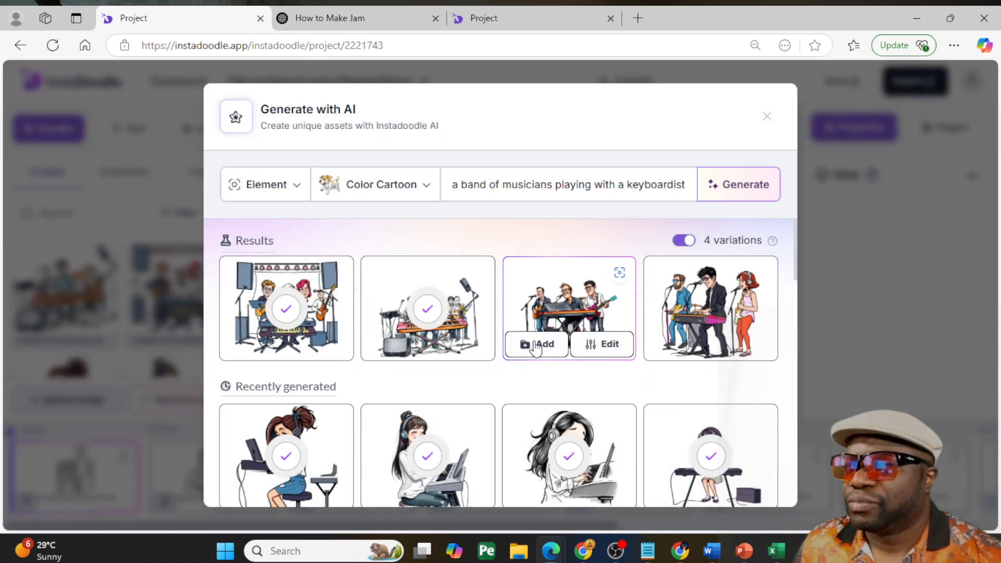
click(536, 344)
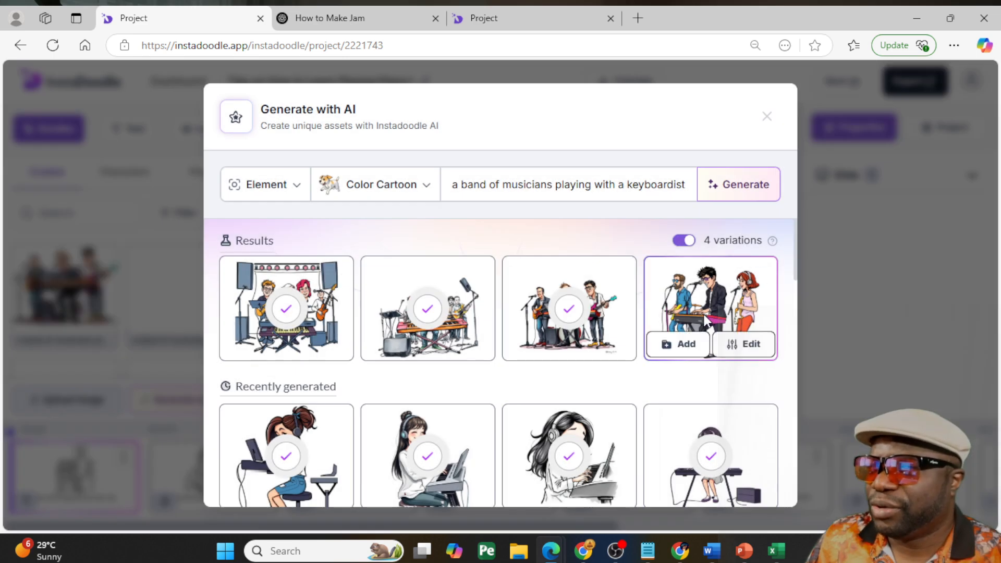
click(695, 344)
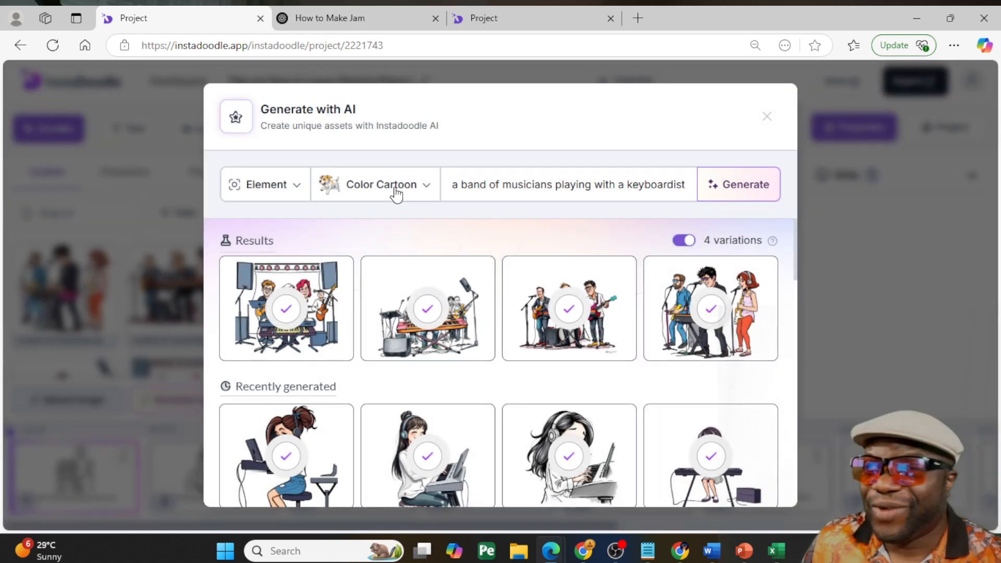
Switch the style to Color Caricature and generate four new variations from the same band prompt
click(393, 189)
click(404, 276)
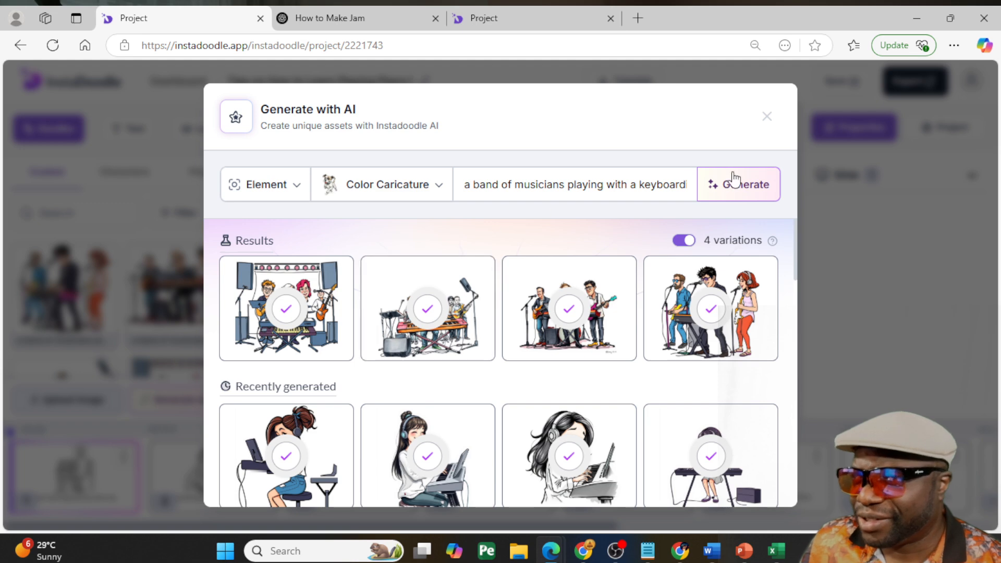
click(715, 186)
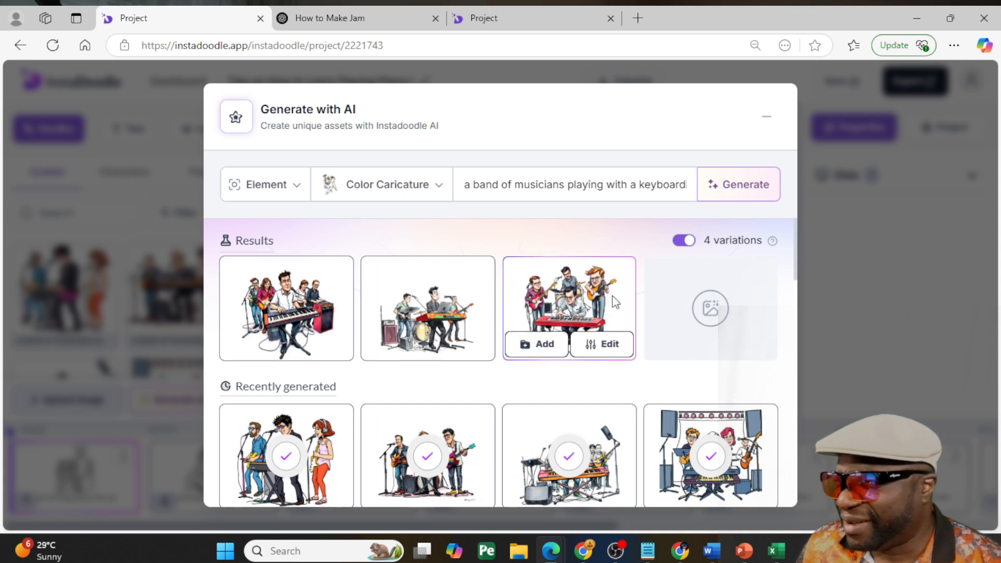
Add all four Color Caricature band images to the custom doodles and close the AI generator
click(261, 345)
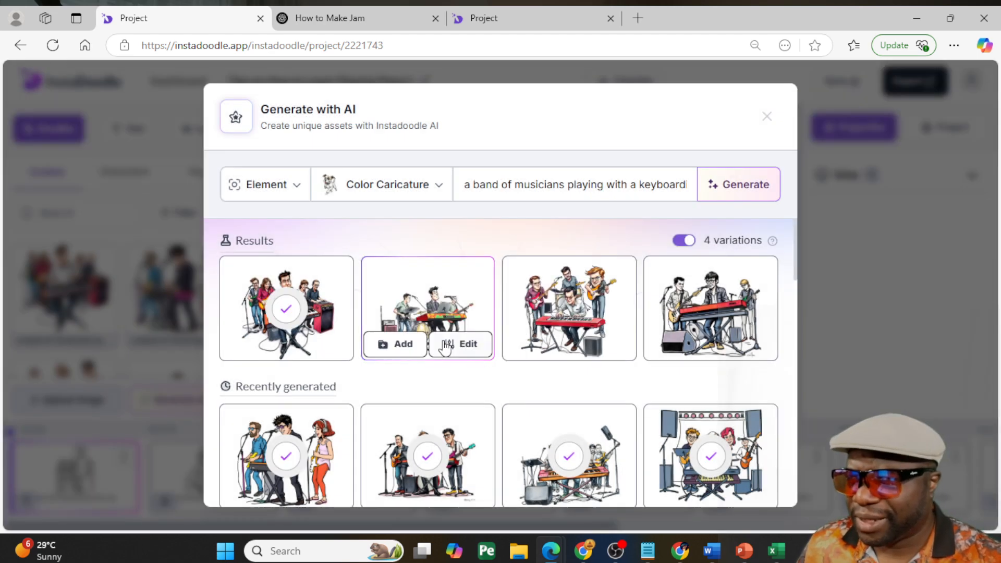
click(400, 339)
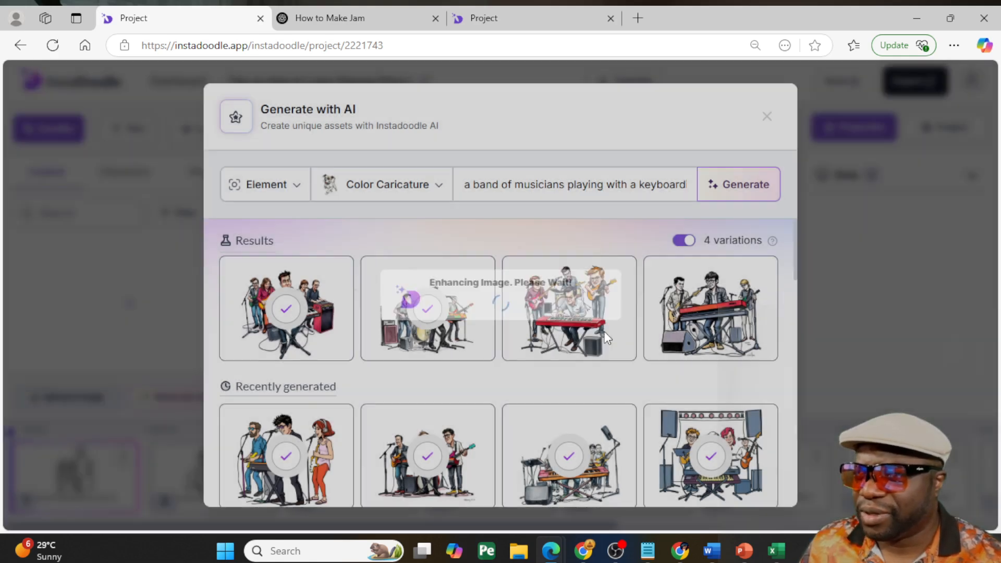
click(542, 339)
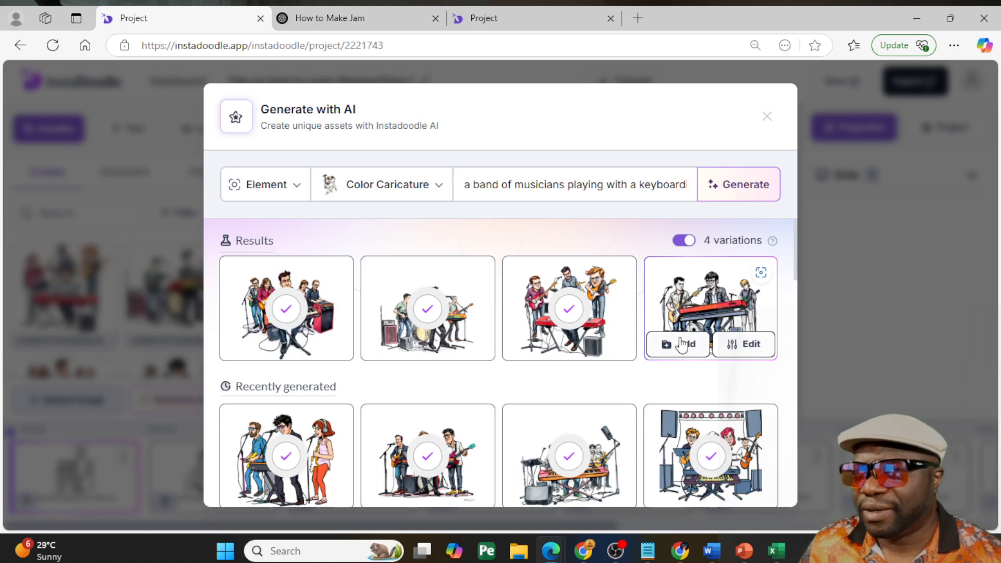
click(680, 339)
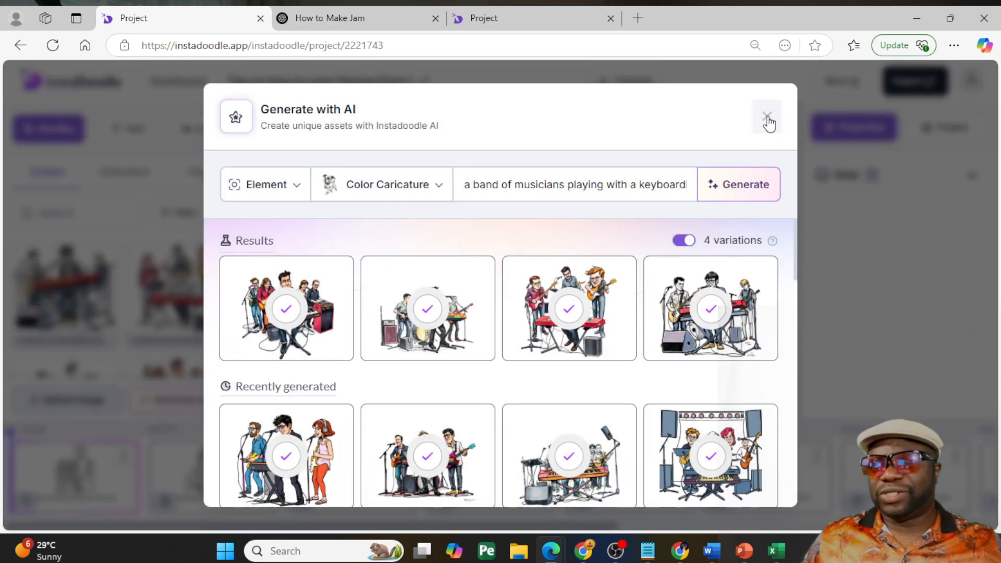
click(767, 118)
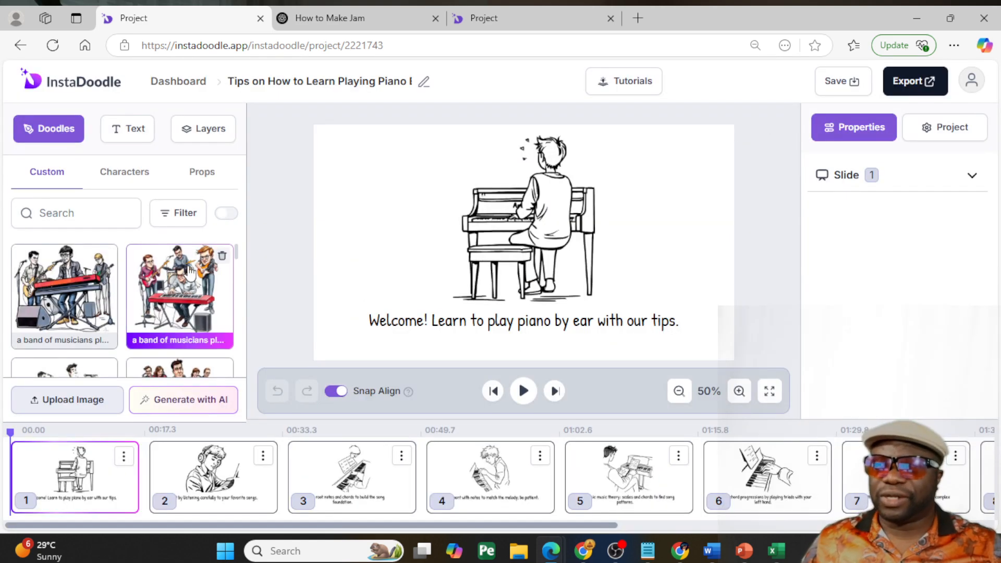
On slide 1, replace the drawing of the person at the piano with the newest caricature of the trio around a red keyboard
click(533, 202)
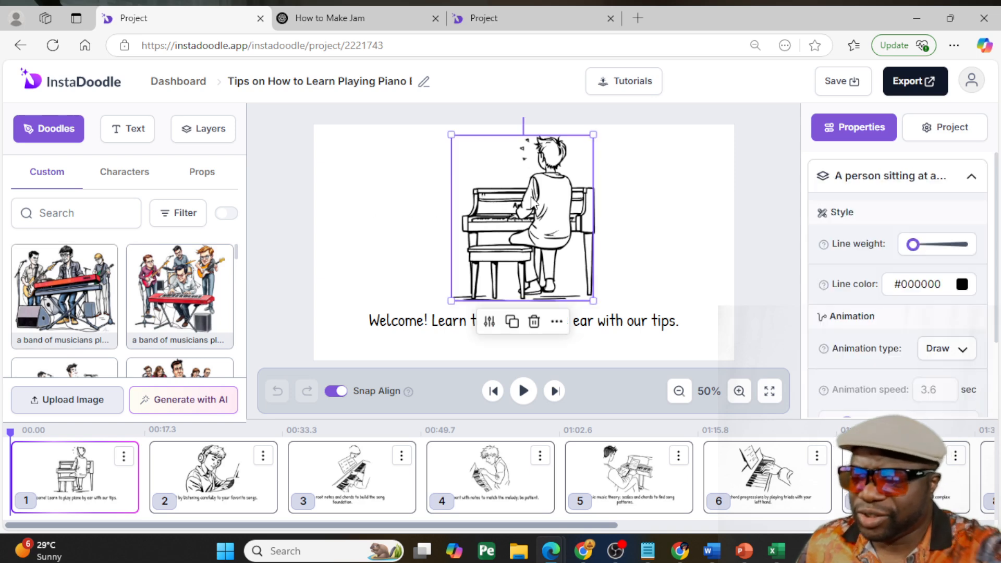
key(Delete)
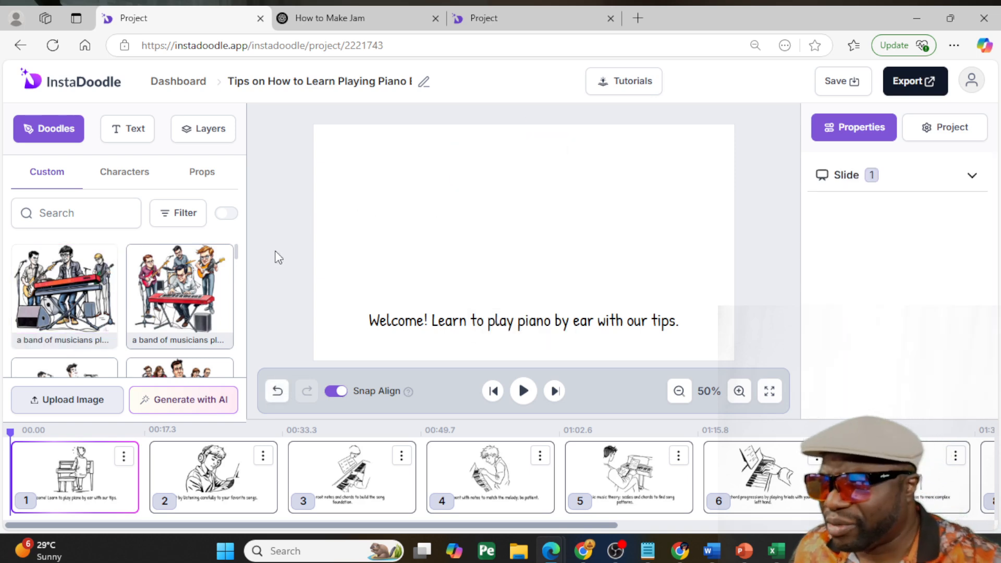
click(519, 239)
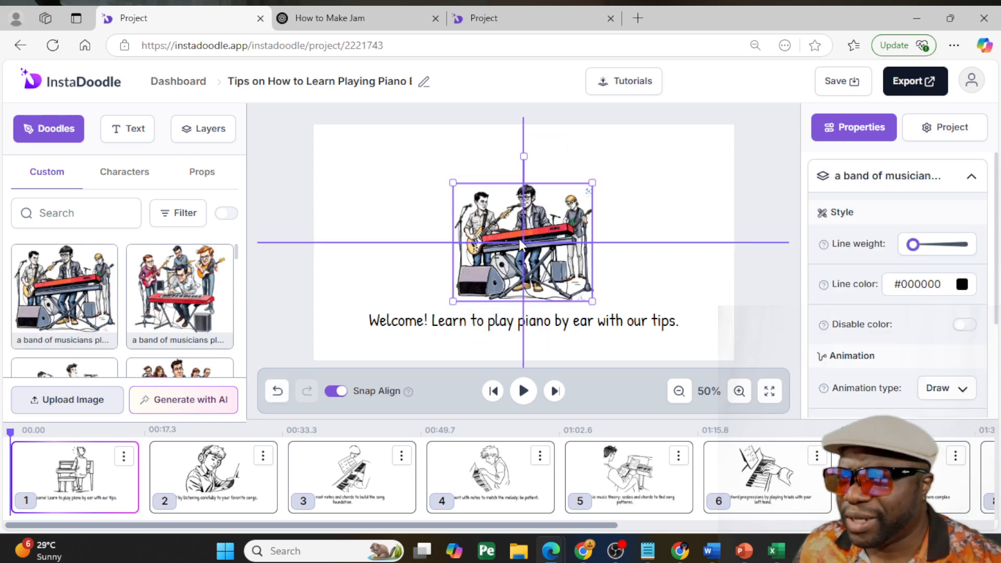
Enlarge the band image on slide 1 and lower the welcome caption so it sits just beneath the image
drag(593, 182, 539, 218)
drag(645, 323, 641, 341)
drag(582, 264, 591, 279)
On slide 2, lower the caption toward the slide's bottom edge and move the headphones drawing to the left half of the slide
click(188, 469)
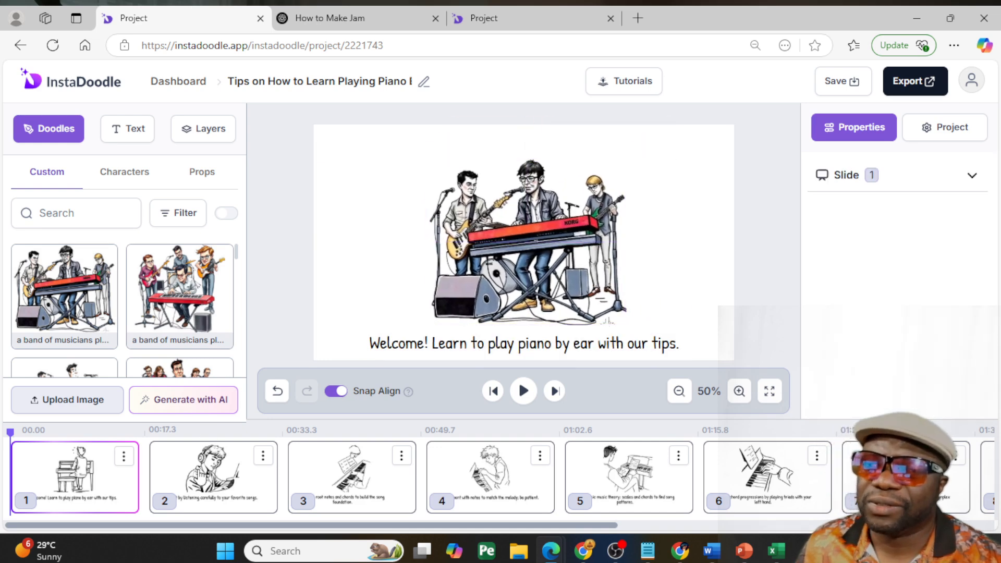
click(518, 249)
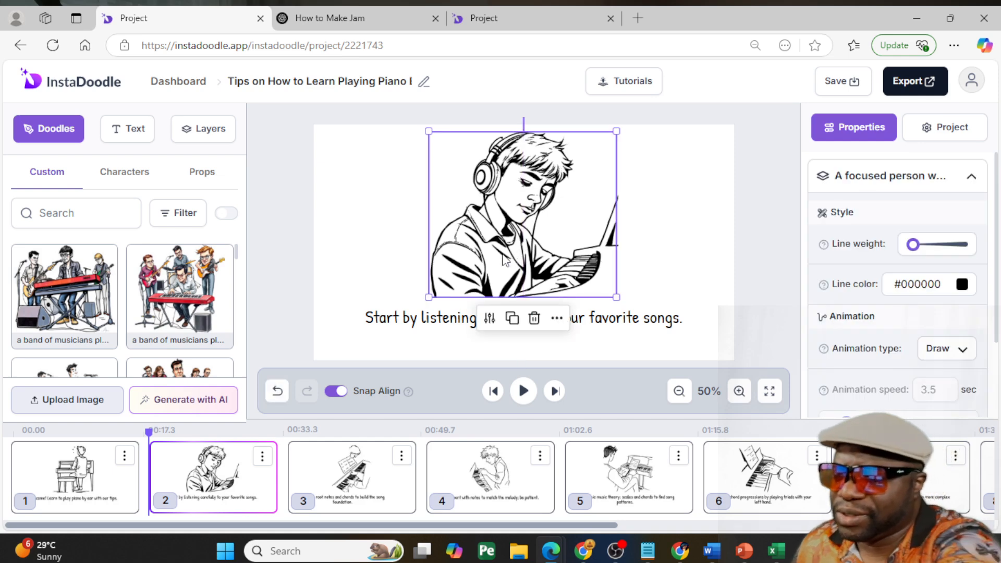
click(623, 316)
drag(624, 316, 623, 339)
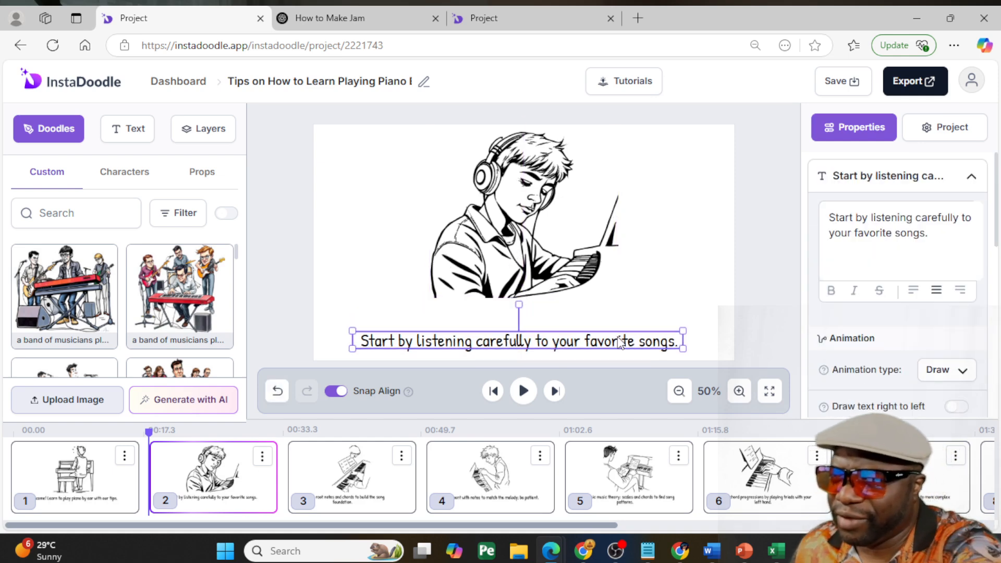
click(542, 224)
drag(542, 223, 441, 243)
Add the colour image of the man at the brown upright piano to slide 2, to the right of the headphones drawing
scroll(128, 286, down, 5)
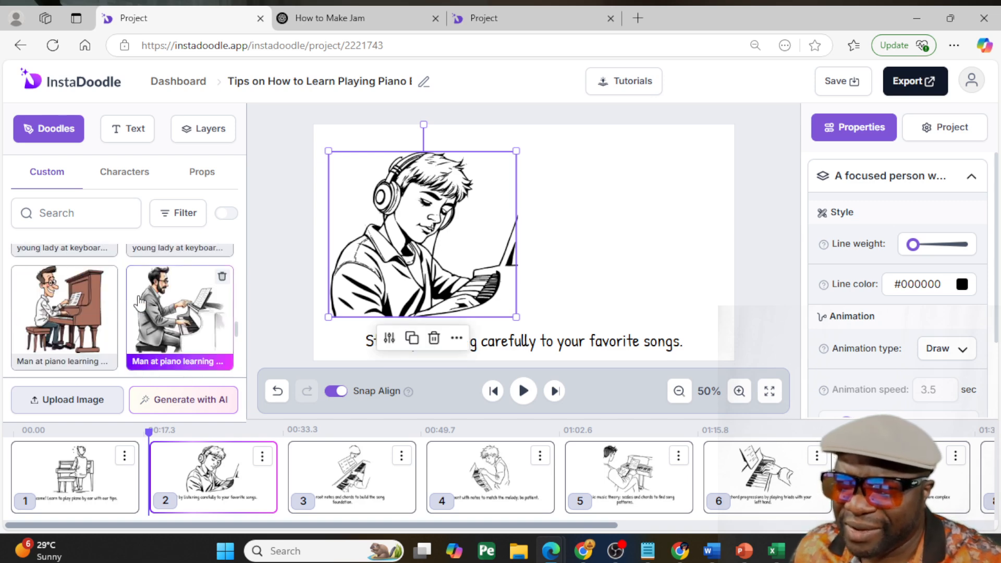
click(92, 305)
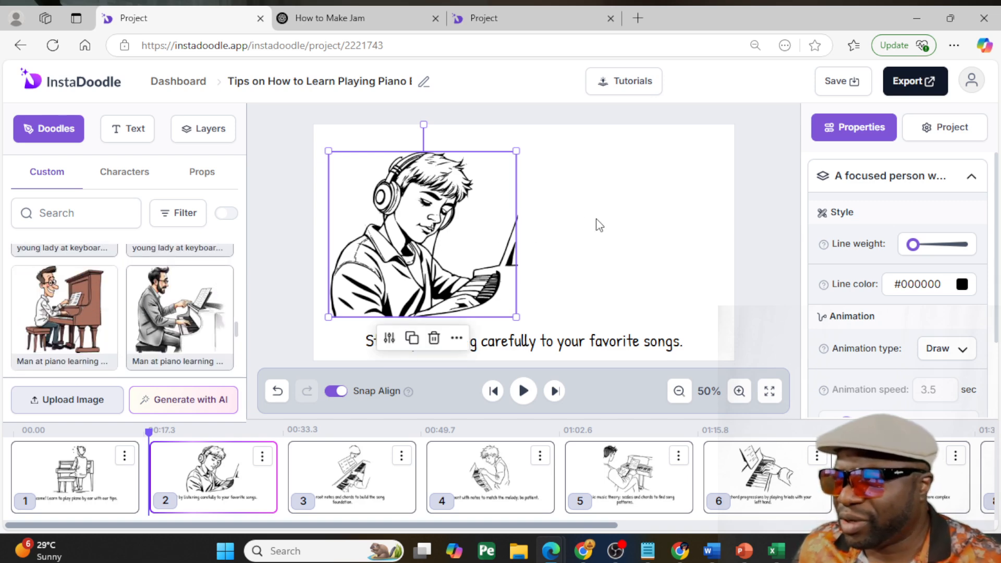
drag(557, 235, 676, 250)
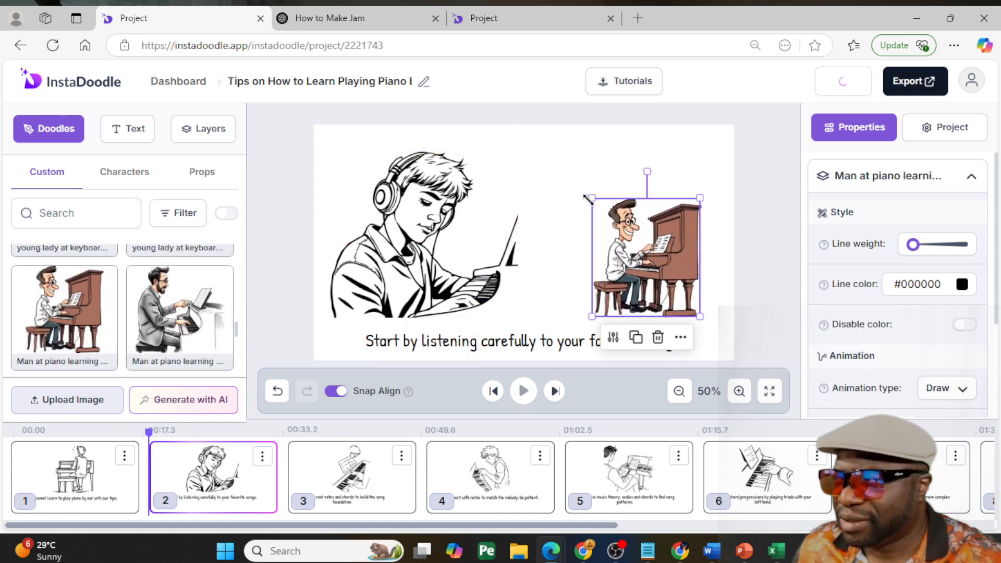
Enlarge the brown upright piano image on slide 2 and flip it horizontally so the man faces the headphones drawing
drag(591, 198, 518, 163)
drag(603, 223, 611, 219)
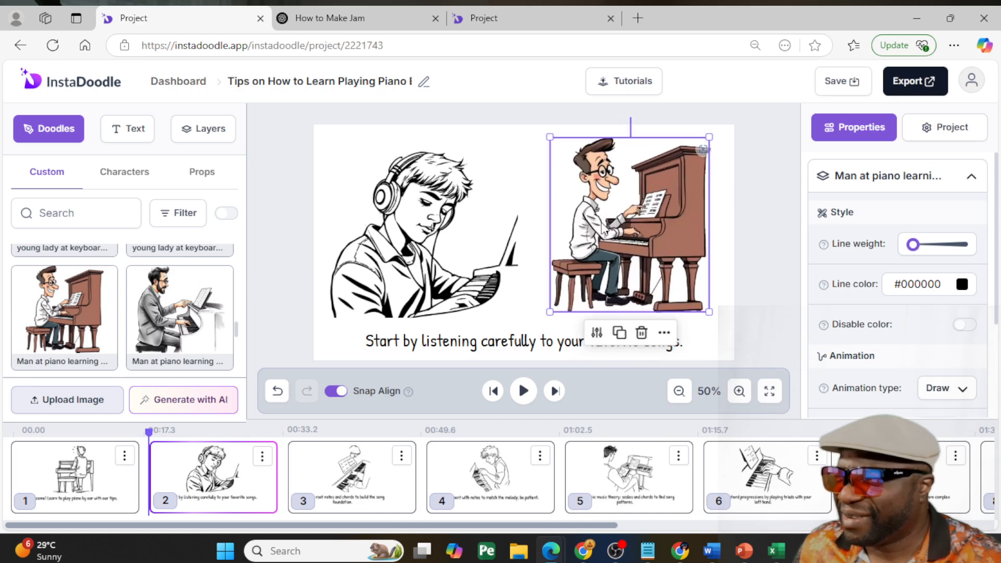
right_click(616, 216)
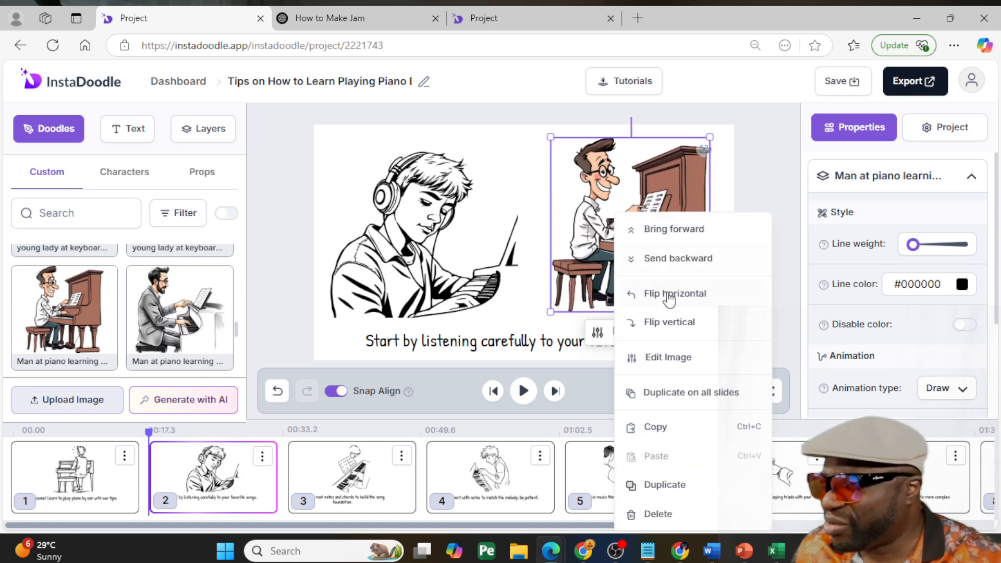
click(689, 294)
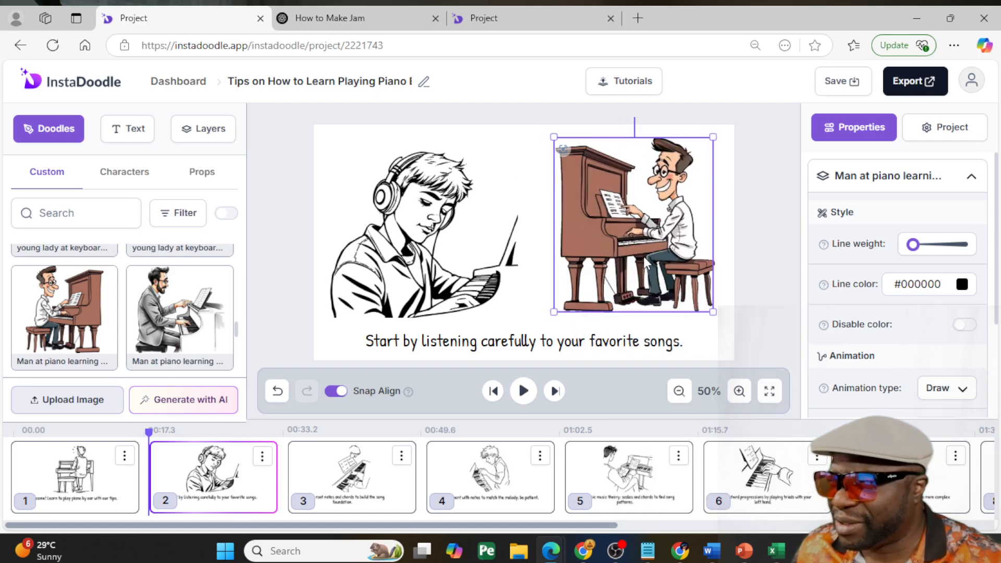
drag(646, 262, 639, 271)
On slide 3, delete the line drawing of the person at the piano
click(357, 473)
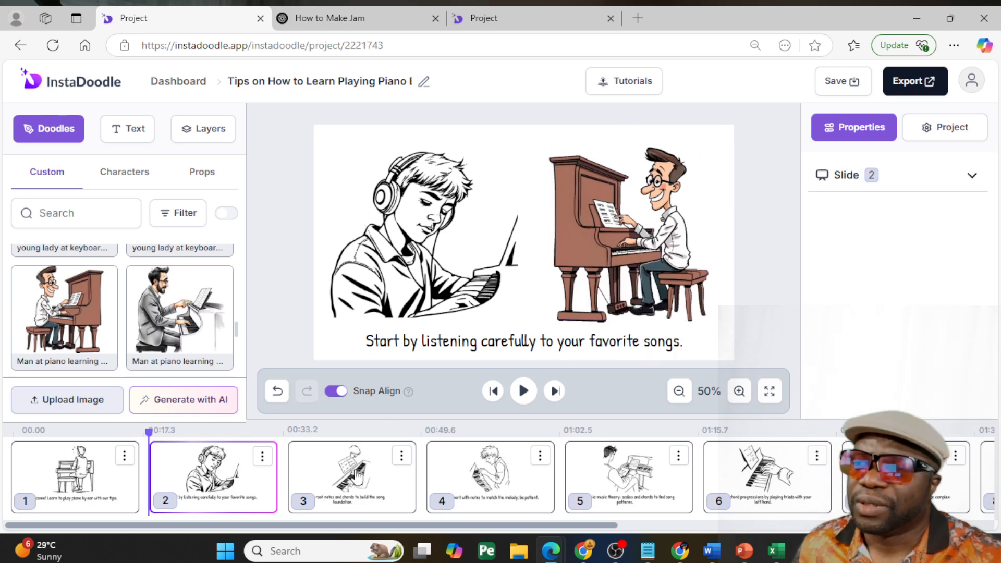
click(517, 266)
mouse_move(528, 249)
mouse_down()
mouse_move(578, 248)
mouse_move(543, 244)
mouse_up()
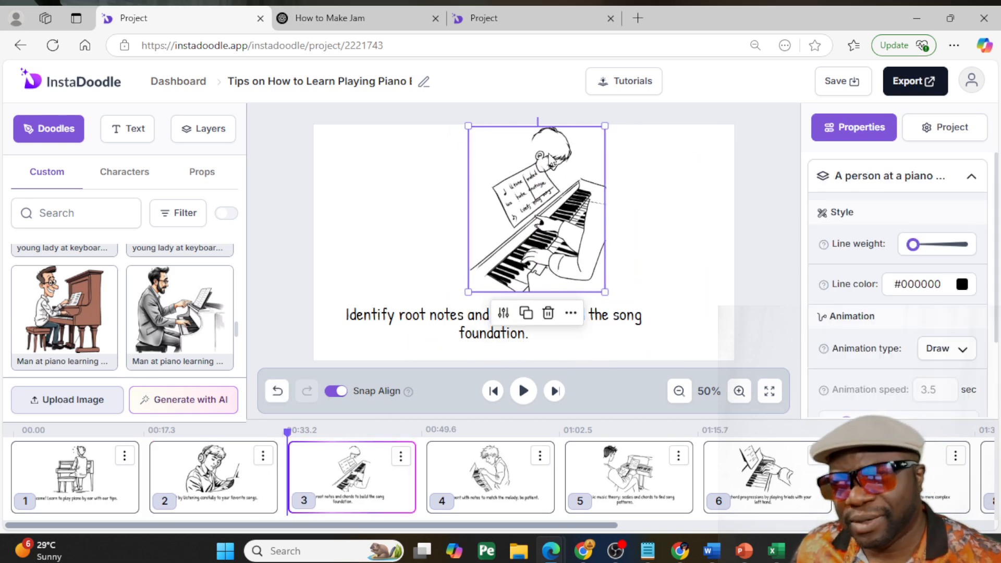
drag(542, 166, 536, 171)
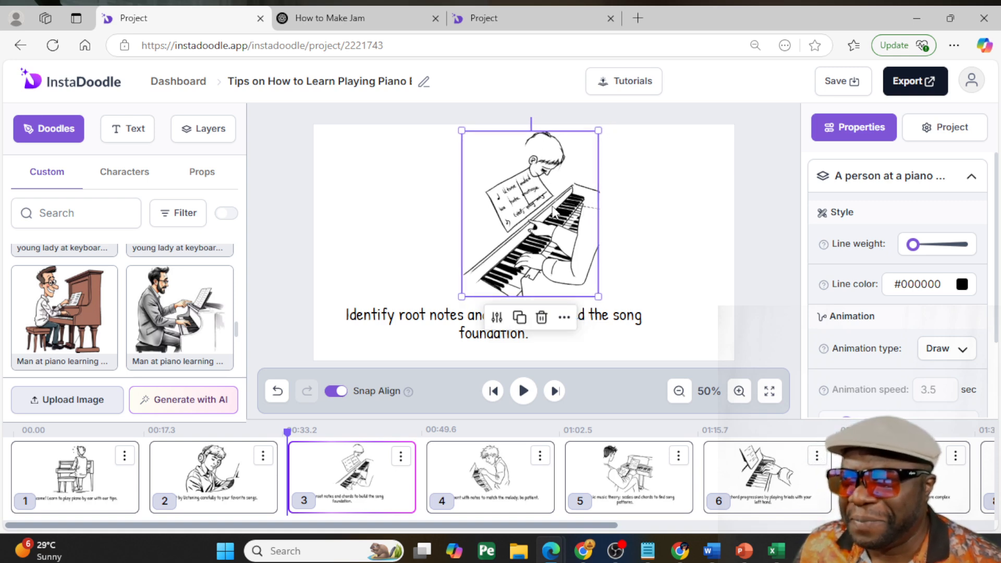
key(Delete)
Put slide 3's caption on a single line and place it near the slide's bottom edge
drag(478, 320, 455, 340)
double_click(670, 331)
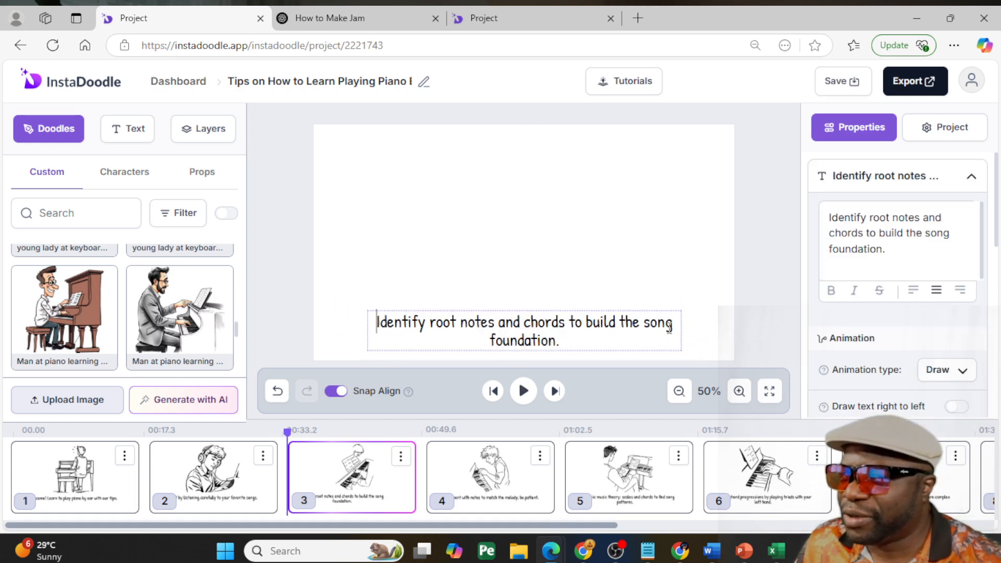
key(Delete)
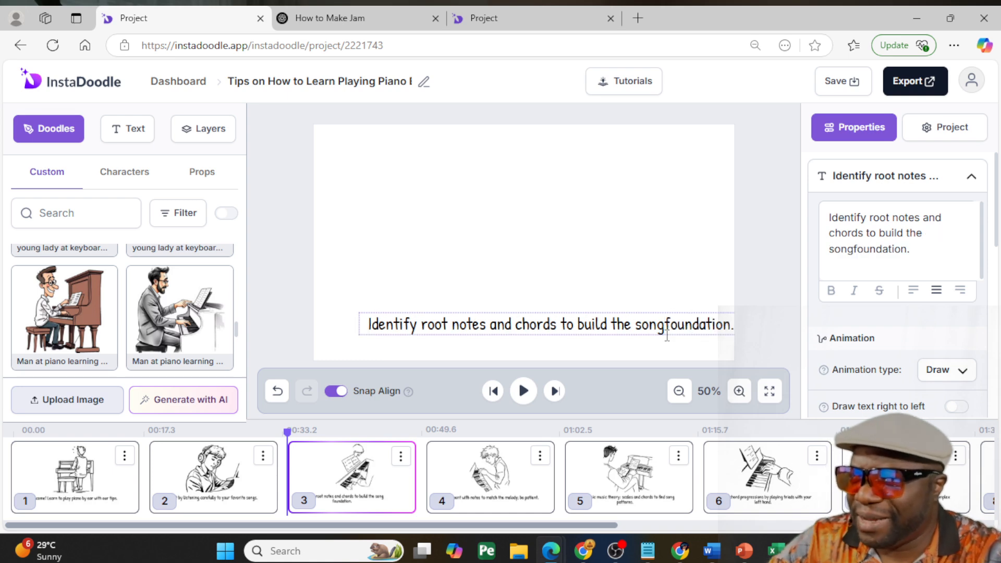
click(773, 268)
drag(664, 336, 645, 346)
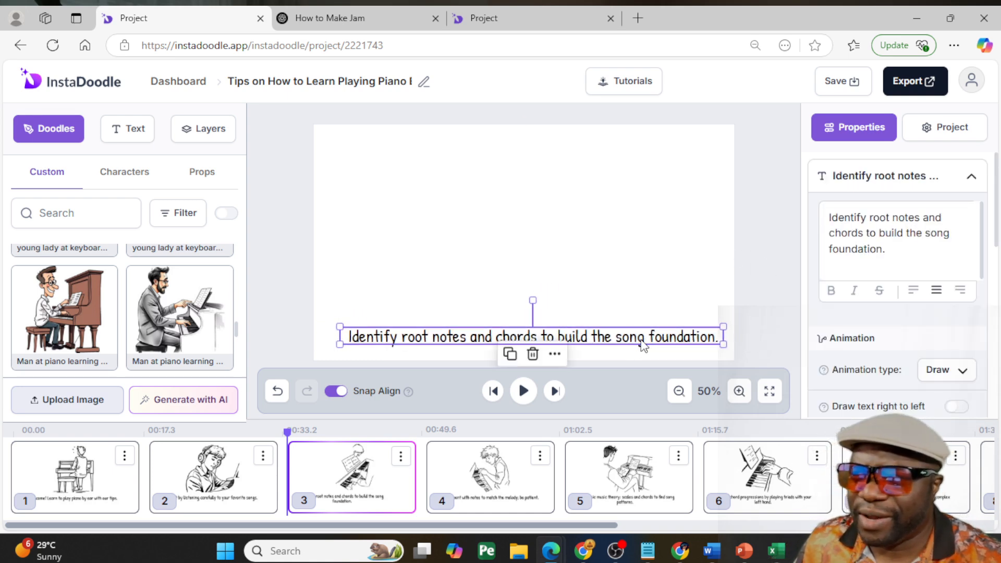
Add the image of the bearded man in a grey suit at the piano to slide 3, enlarged above a slightly lowered caption
click(182, 310)
click(487, 237)
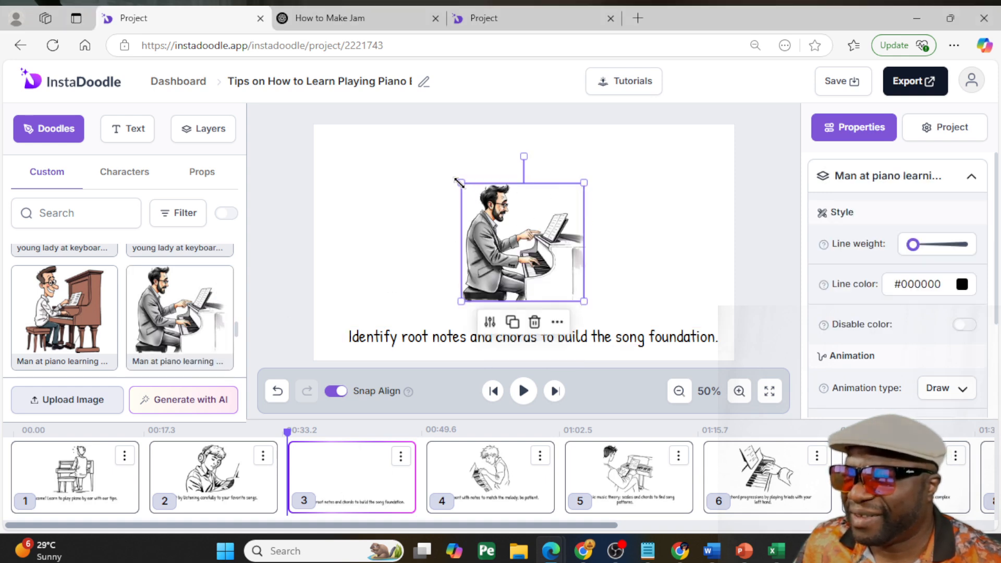
drag(460, 183, 321, 146)
drag(484, 218, 546, 251)
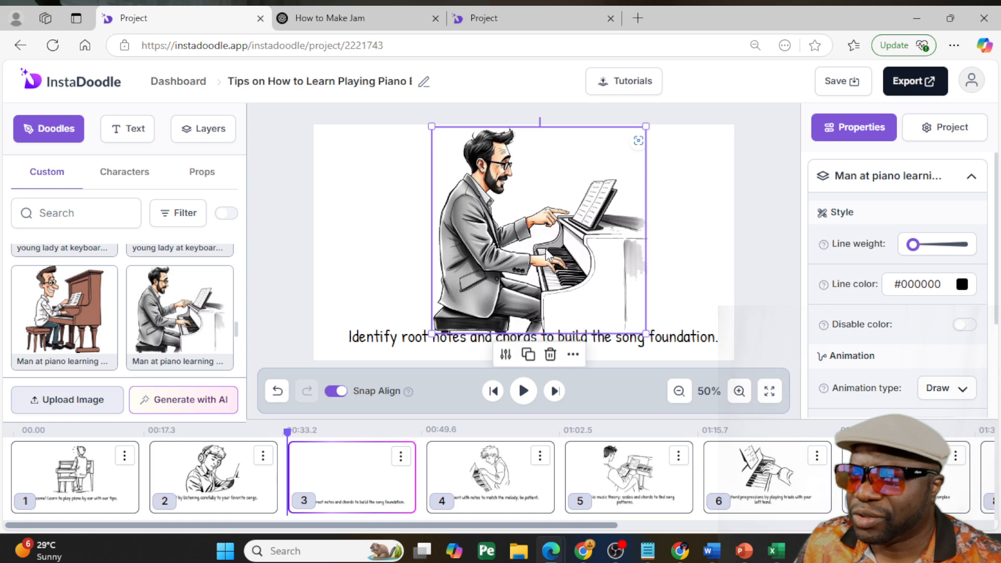
drag(413, 342, 412, 351)
drag(490, 246, 496, 250)
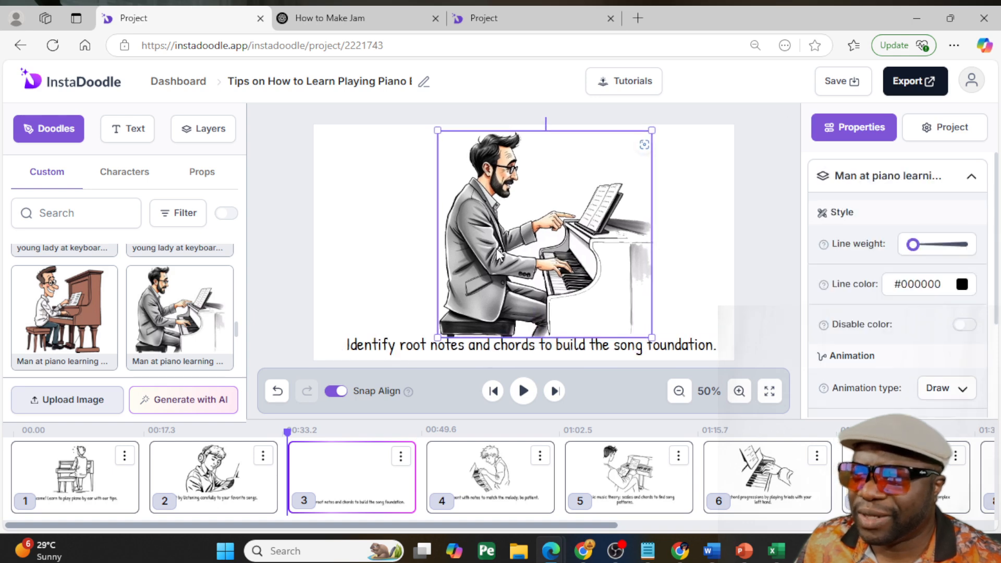
On slide 4, replace the line drawing with the colour image of the man in a blue suit at a brown piano
click(485, 470)
click(555, 228)
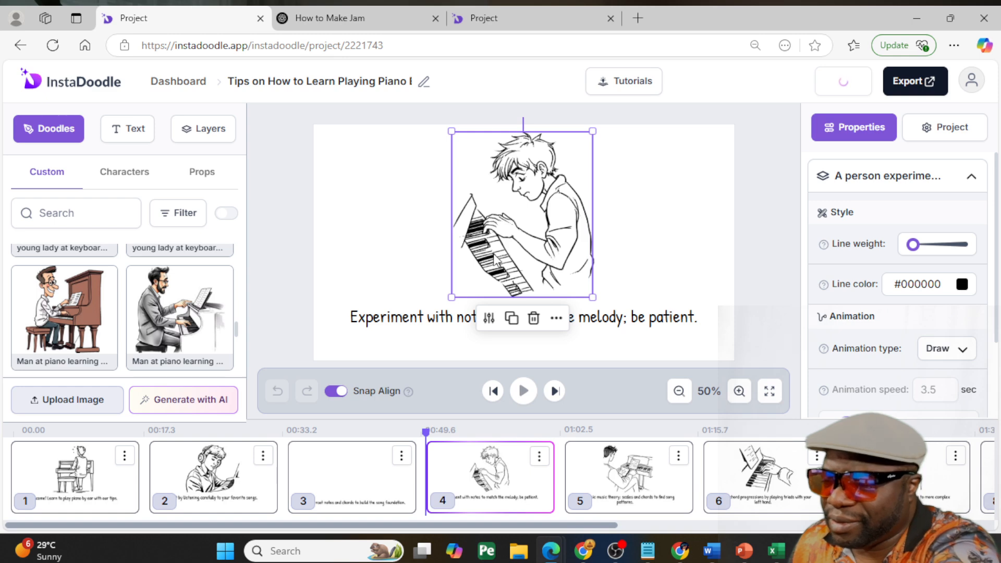
key(Delete)
scroll(108, 329, down, 3)
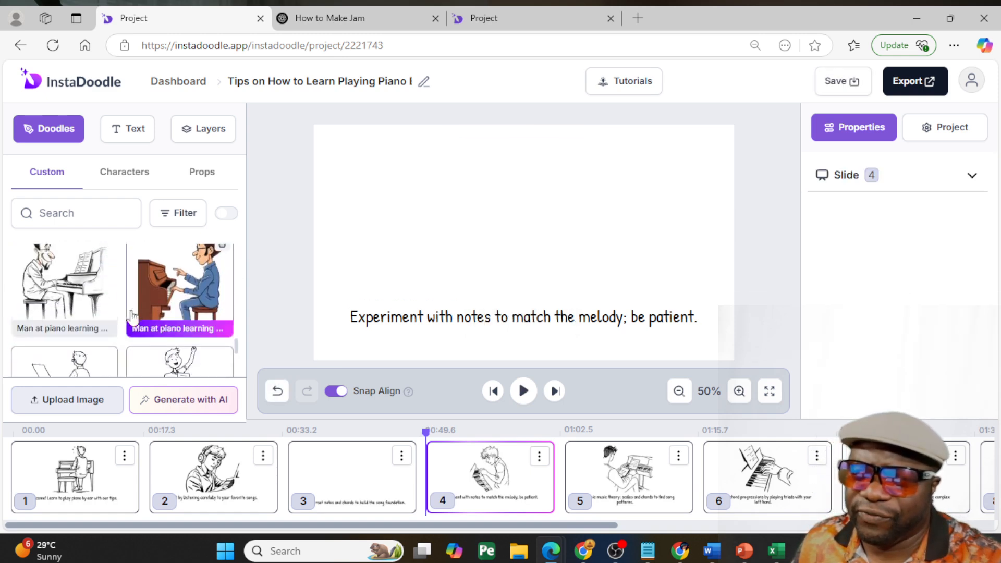
drag(530, 241, 527, 243)
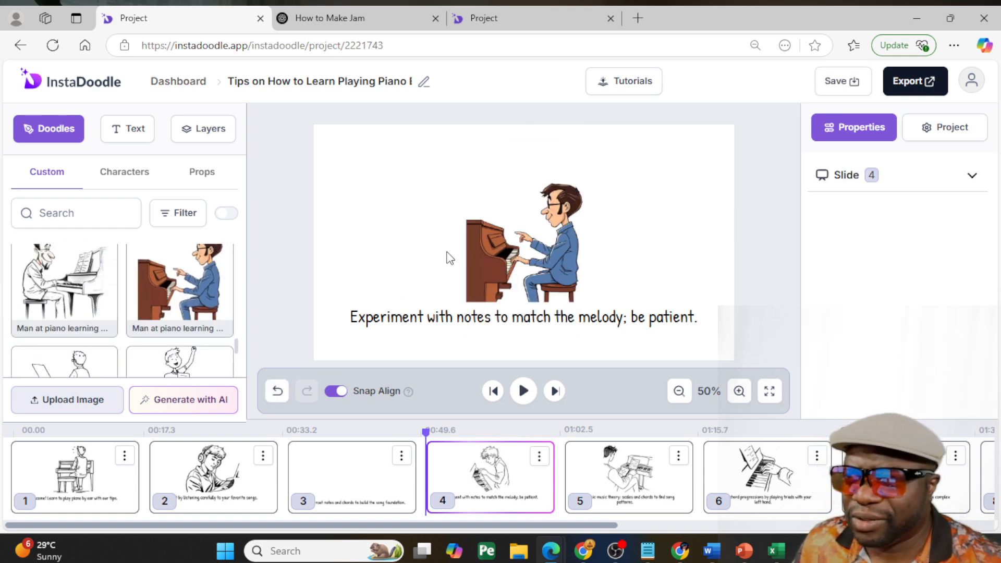
Enlarge the blue-suited pianist on slide 4, lower the caption and centre the image above it
click(551, 228)
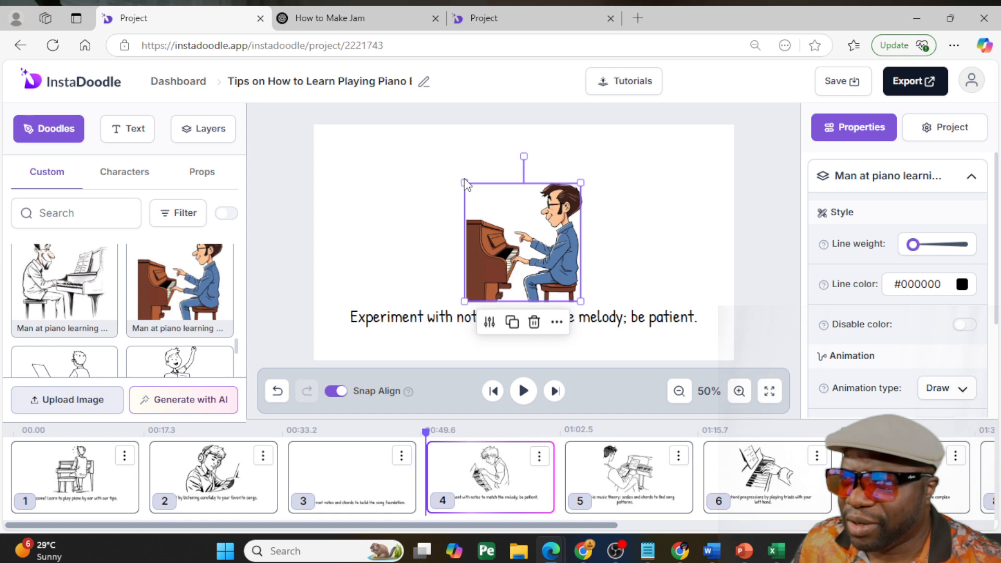
drag(464, 184, 397, 168)
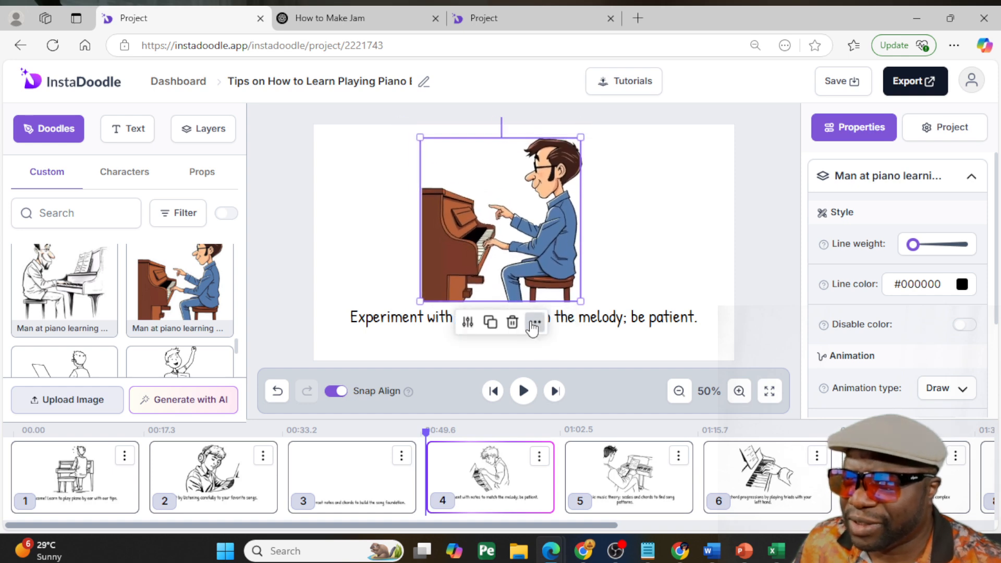
drag(640, 319, 636, 342)
mouse_move(555, 245)
mouse_down()
mouse_move(561, 261)
mouse_move(556, 248)
mouse_up()
drag(424, 147, 410, 141)
drag(498, 214, 530, 228)
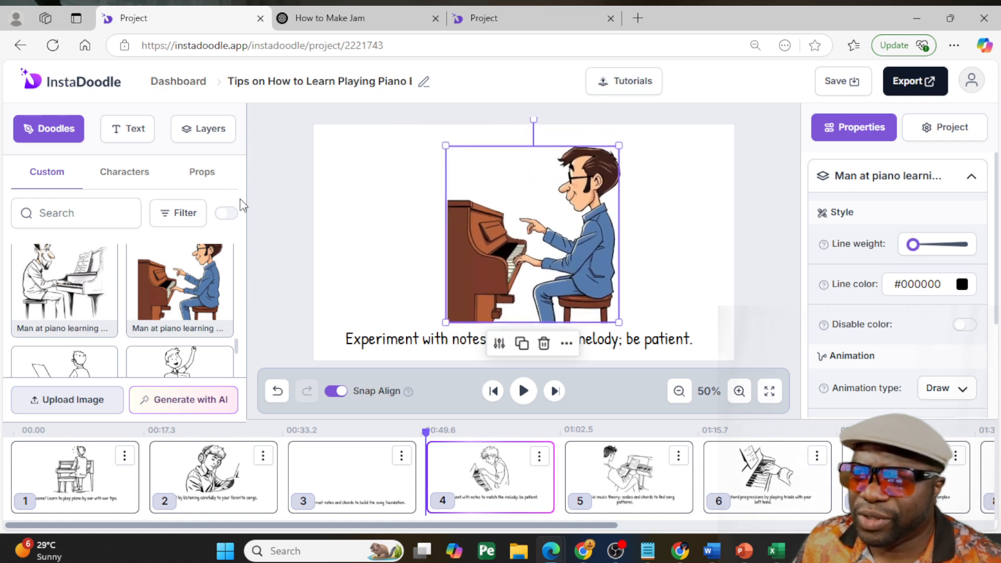
Search the props for "shelf" and place the wooden wall shelf with vases and books in slide 4's upper-left area
click(204, 176)
click(110, 204)
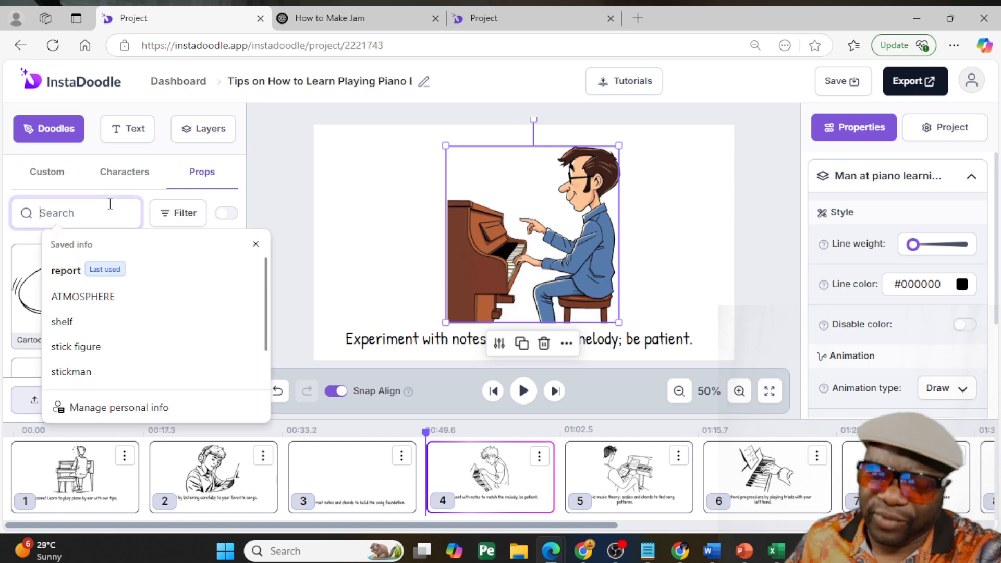
text(shelf)
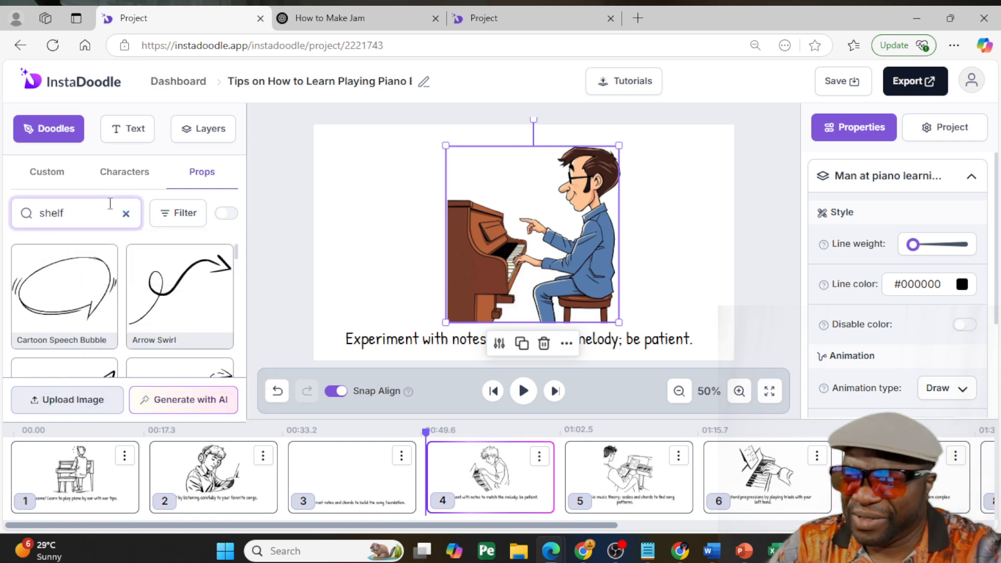
scroll(165, 324, down, 2)
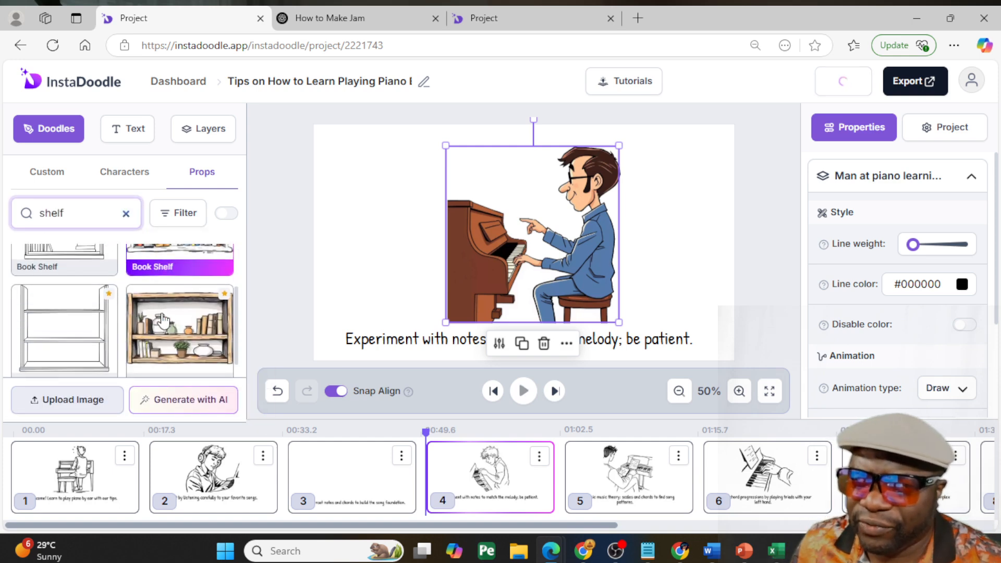
click(166, 325)
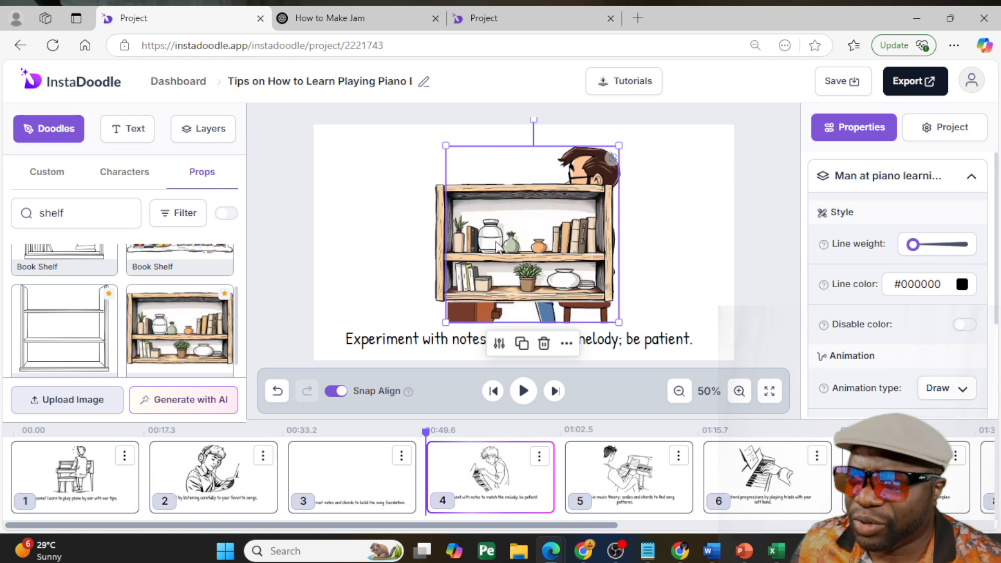
drag(414, 201, 393, 190)
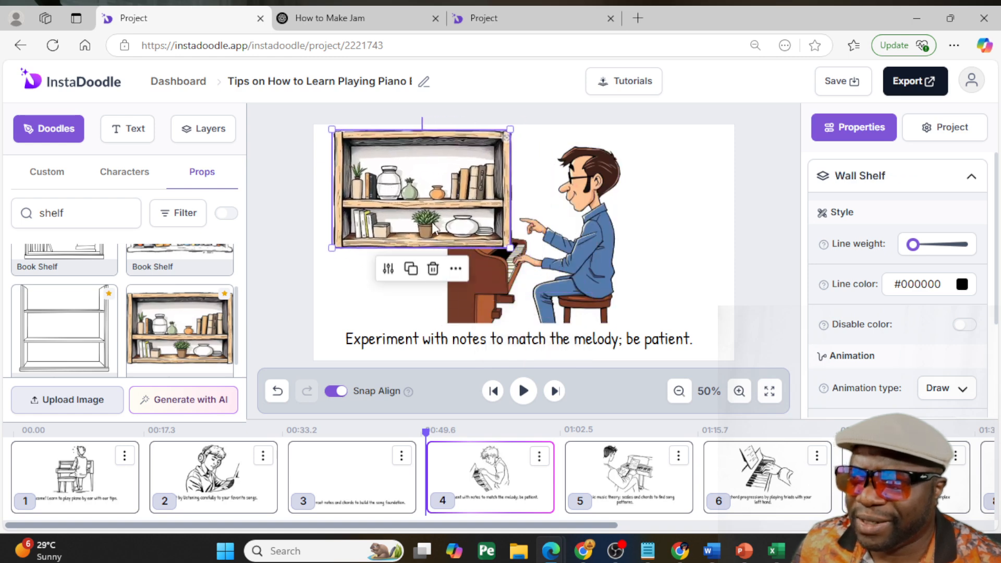
Send the wall shelf behind the pianist on slide 4, shrink it and reposition the pianist beside it
right_click(456, 183)
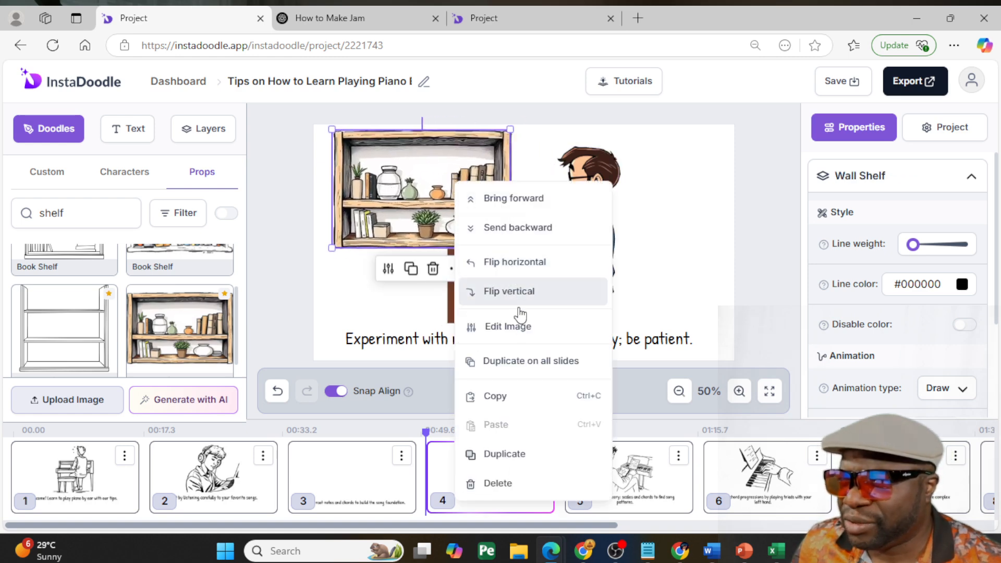
click(516, 228)
drag(543, 256, 513, 260)
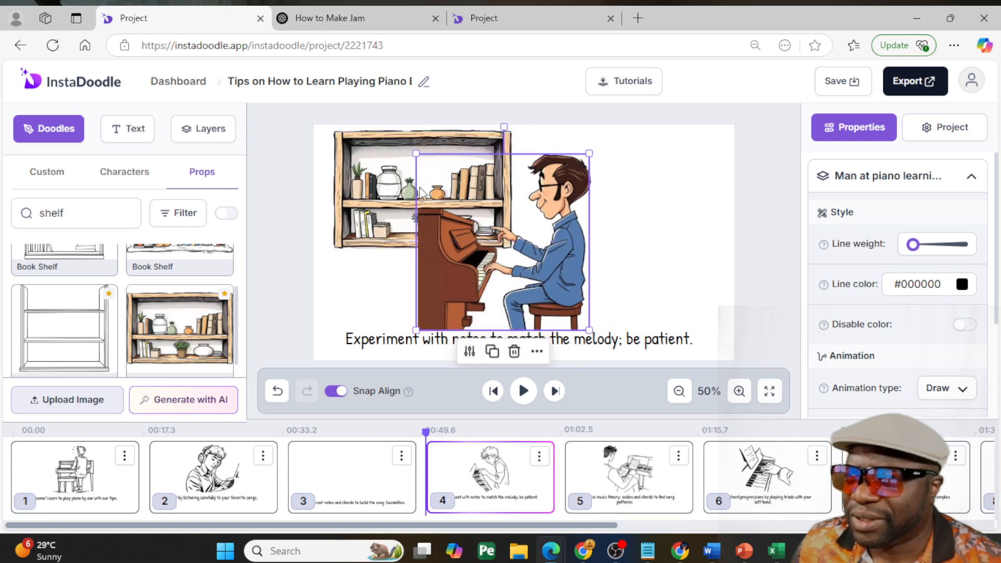
click(411, 146)
drag(330, 247, 386, 210)
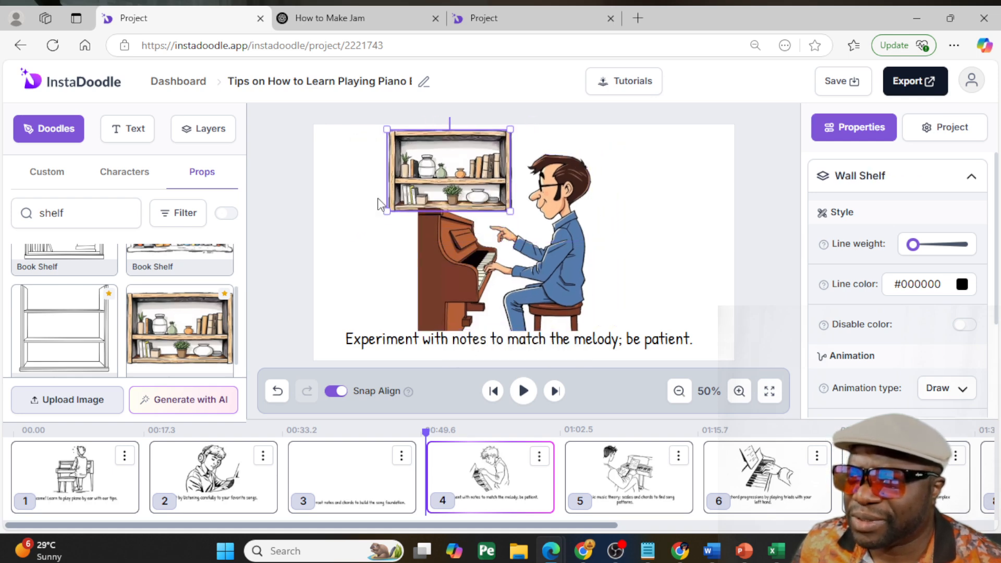
drag(542, 257, 583, 248)
On slide 6, delete the line drawing of the hand playing the piano
click(593, 474)
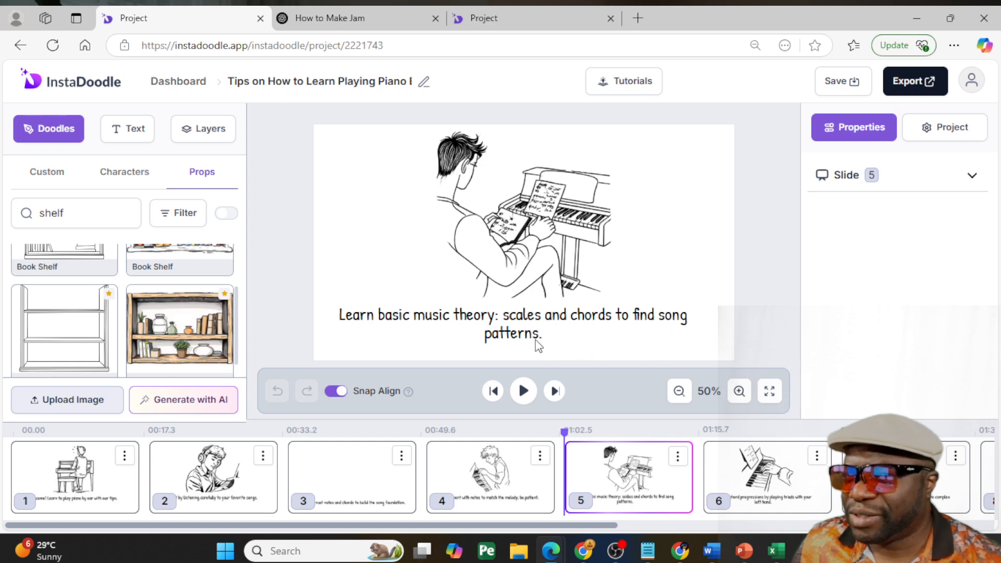
click(771, 502)
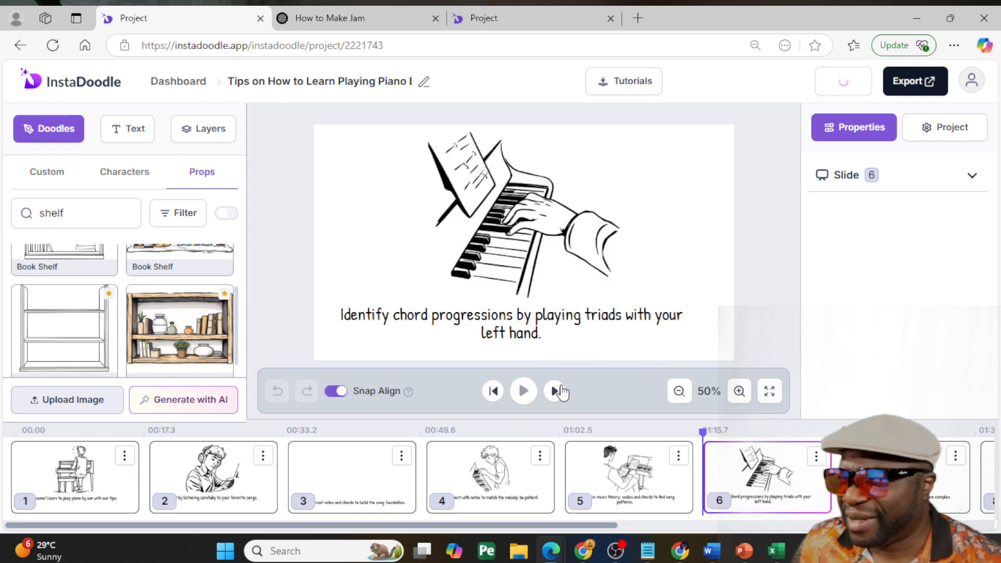
drag(565, 525, 673, 525)
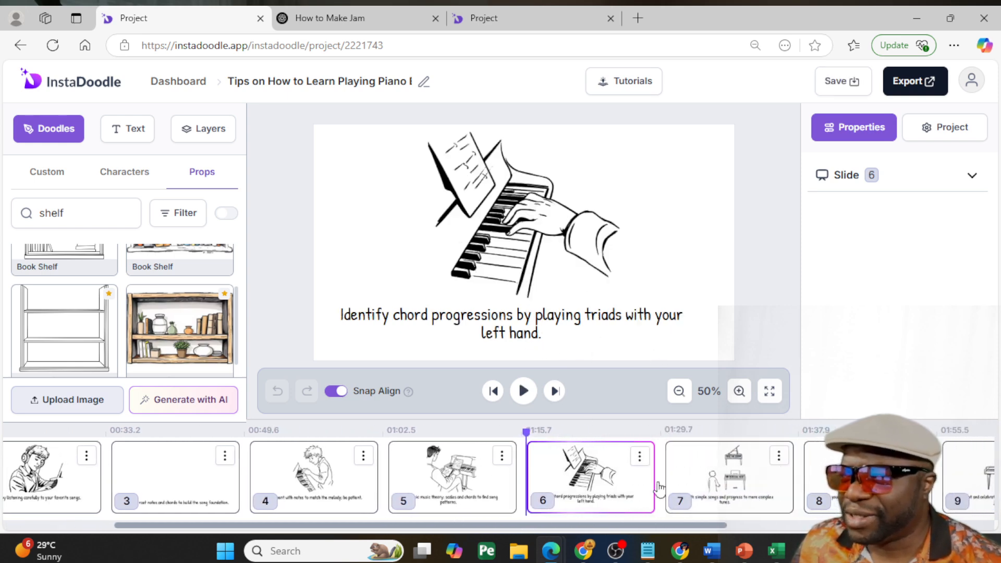
click(520, 247)
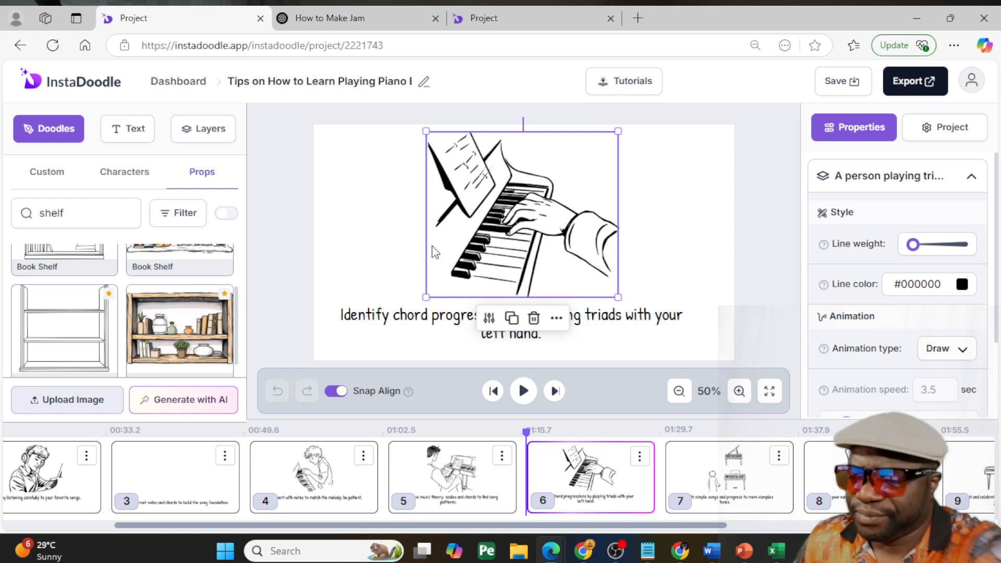
key(Delete)
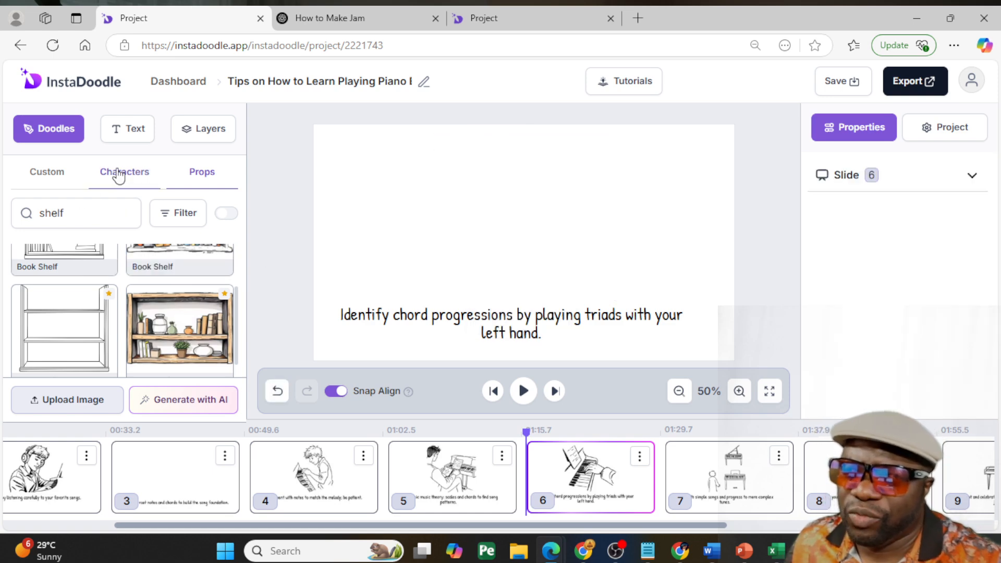
Add the custom colour image of the smiling young lady with headphones at a keyboard to slide 6
click(56, 175)
scroll(157, 329, down, 10)
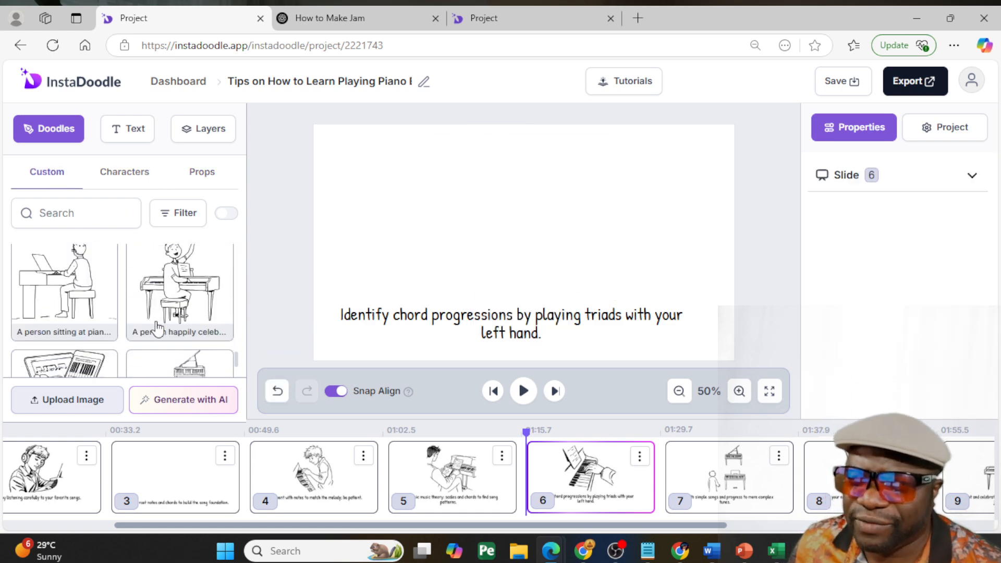
scroll(157, 328, down, 2)
scroll(156, 328, up, 2)
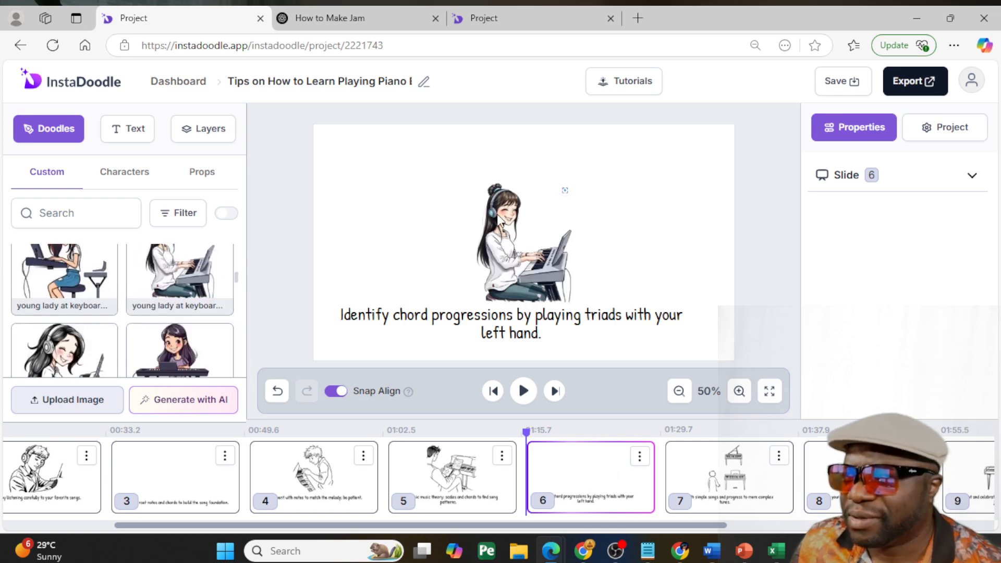
click(494, 190)
Enlarge the young lady image on slide 6 and lower the caption so it sits beneath her
drag(473, 181, 408, 142)
drag(620, 309, 628, 320)
mouse_move(529, 245)
mouse_down()
mouse_move(543, 263)
mouse_move(558, 259)
mouse_up()
drag(599, 135, 605, 130)
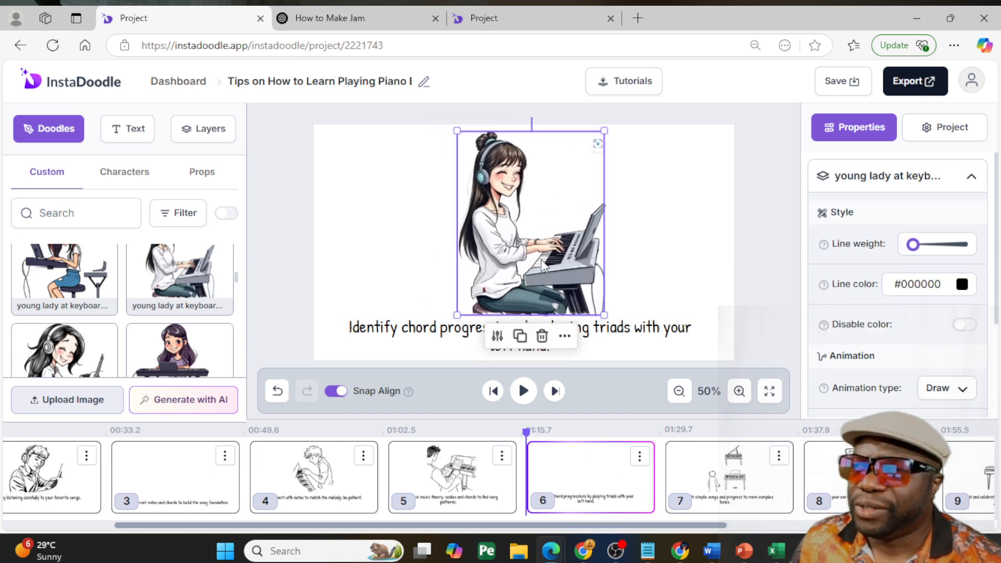
Add the colour Book Shelf prop to slide 6, send it behind the young lady and nudge her into place beside it
click(202, 182)
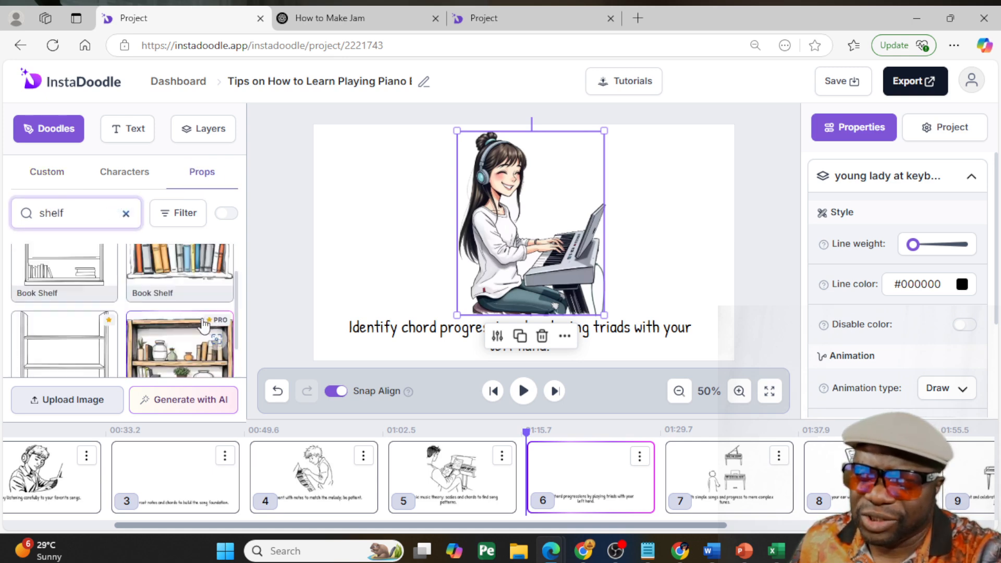
mouse_move(216, 273)
mouse_down()
mouse_move(508, 228)
mouse_move(403, 190)
mouse_move(397, 176)
mouse_up()
right_click(392, 200)
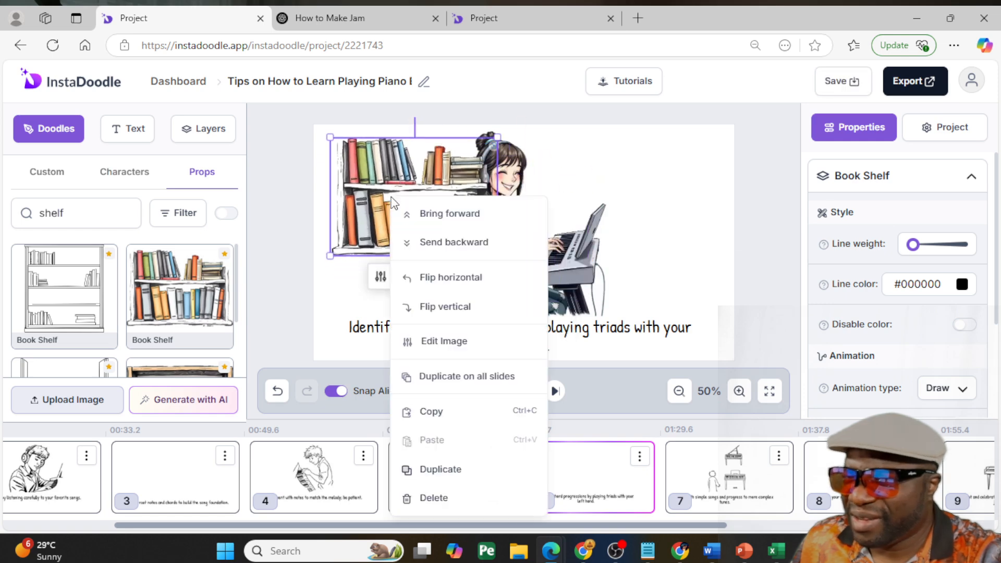
click(459, 243)
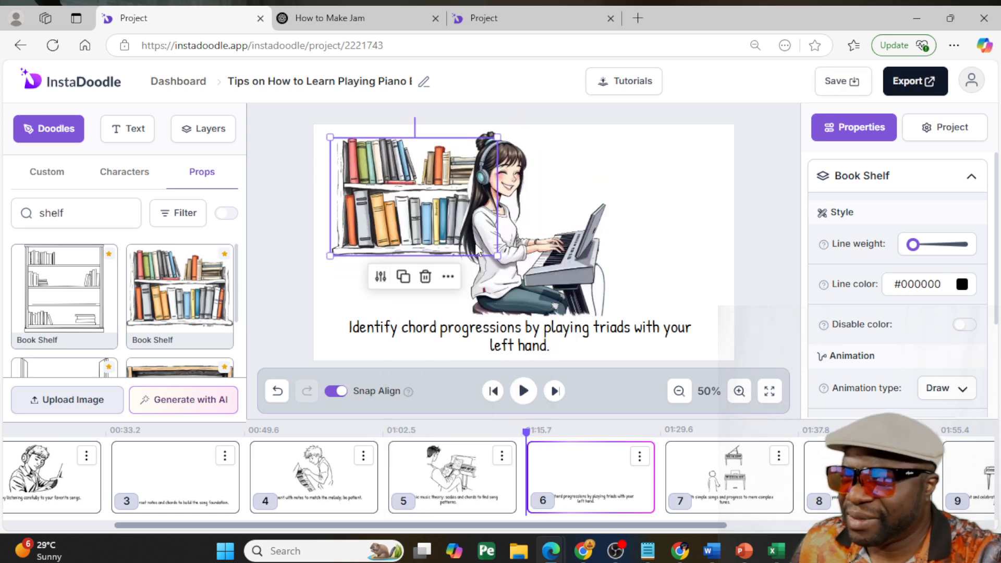
click(564, 245)
drag(563, 239, 567, 240)
On slide 7, delete the line drawing of the person with the two pianos
click(684, 466)
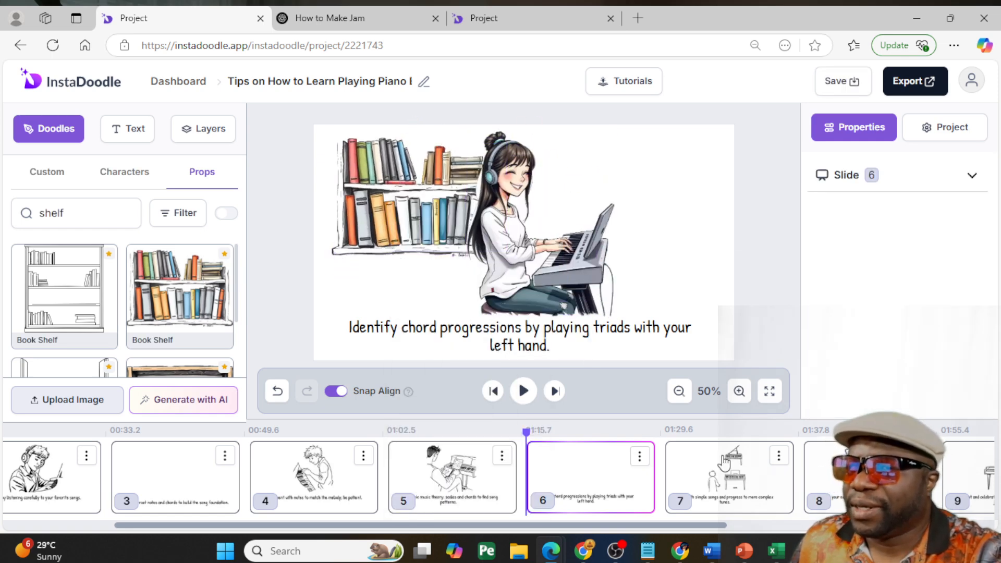
click(528, 235)
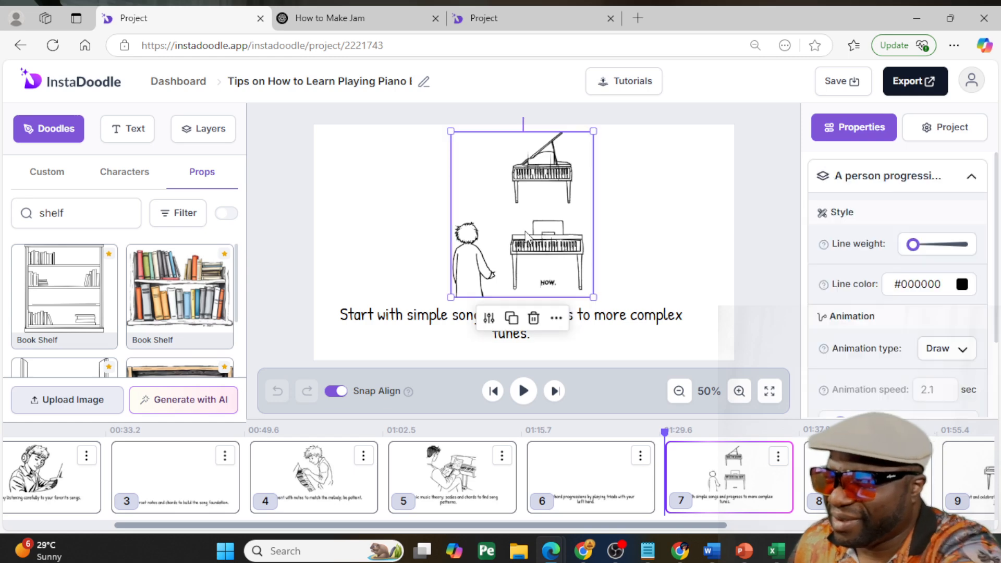
key(Delete)
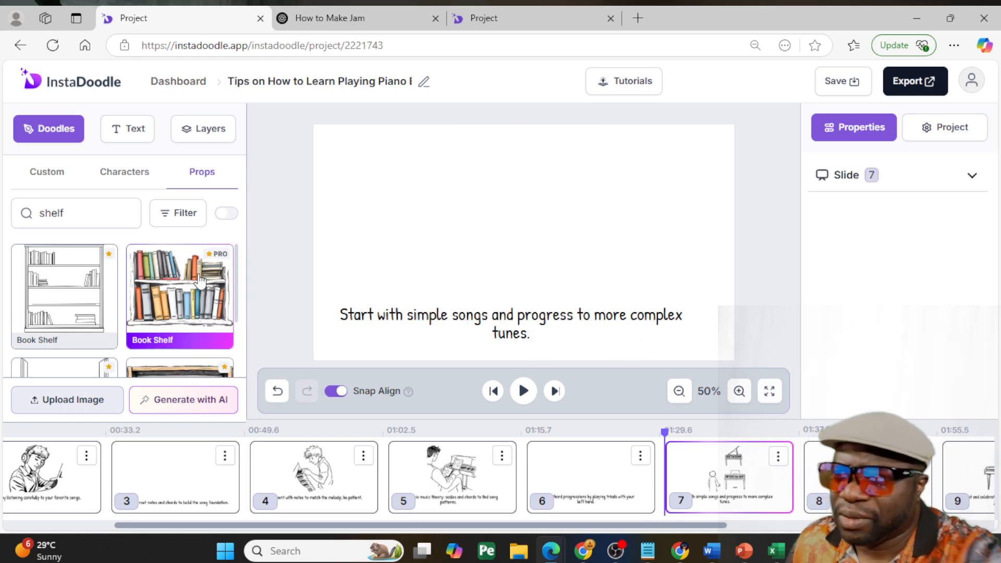
Add the custom image of the long-haired girl in a purple top at a keyboard to slide 7, enlarge it and lower the caption beneath
click(46, 171)
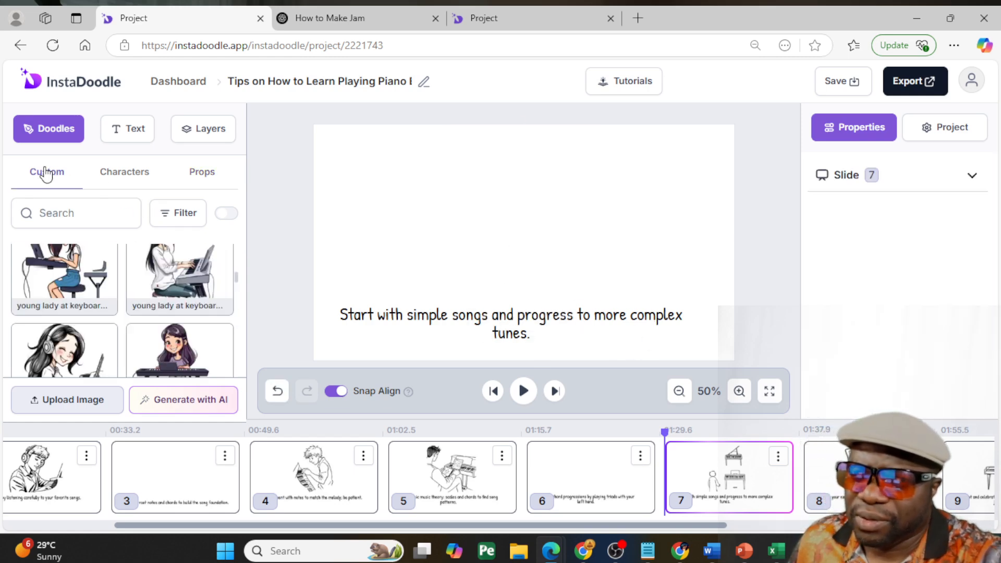
click(180, 307)
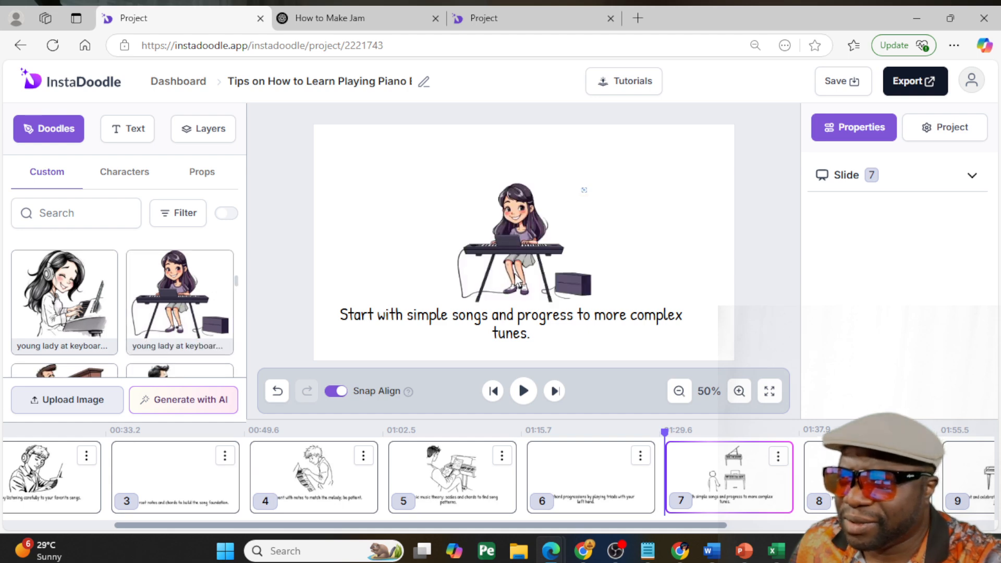
mouse_move(455, 182)
mouse_down()
mouse_move(373, 148)
mouse_move(490, 191)
mouse_up()
click(443, 324)
mouse_move(492, 240)
mouse_down()
mouse_move(490, 256)
mouse_move(495, 248)
mouse_up()
Search the props for "plant", add the colour Airport Plant to the left of slide 7 and shift the girl to the right
click(207, 175)
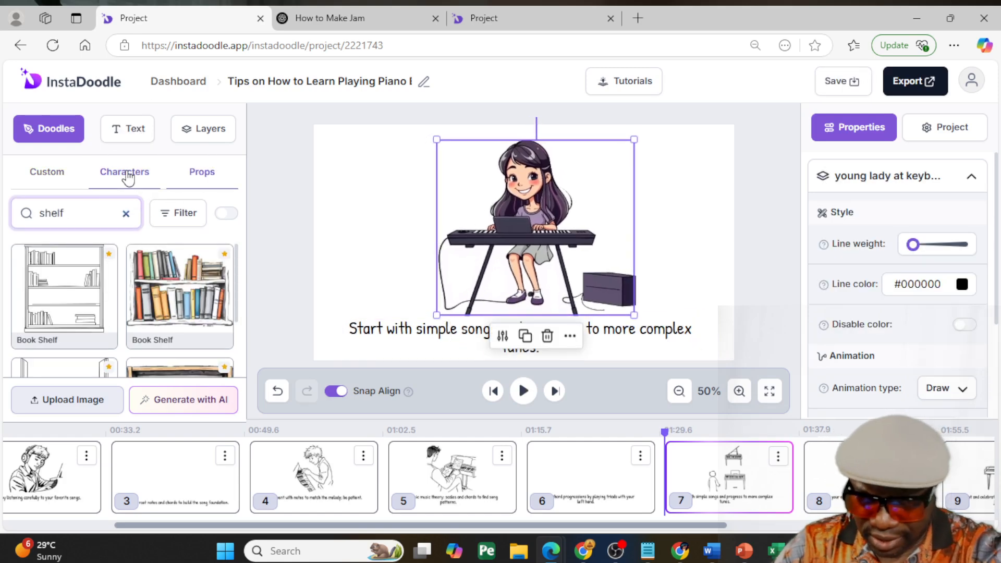
text(plant)
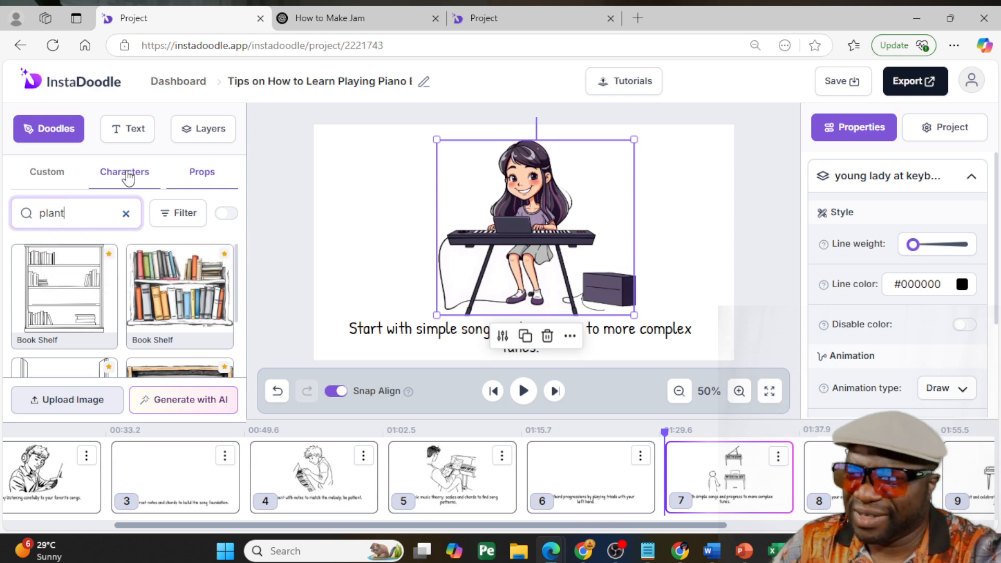
click(210, 216)
drag(211, 297, 431, 267)
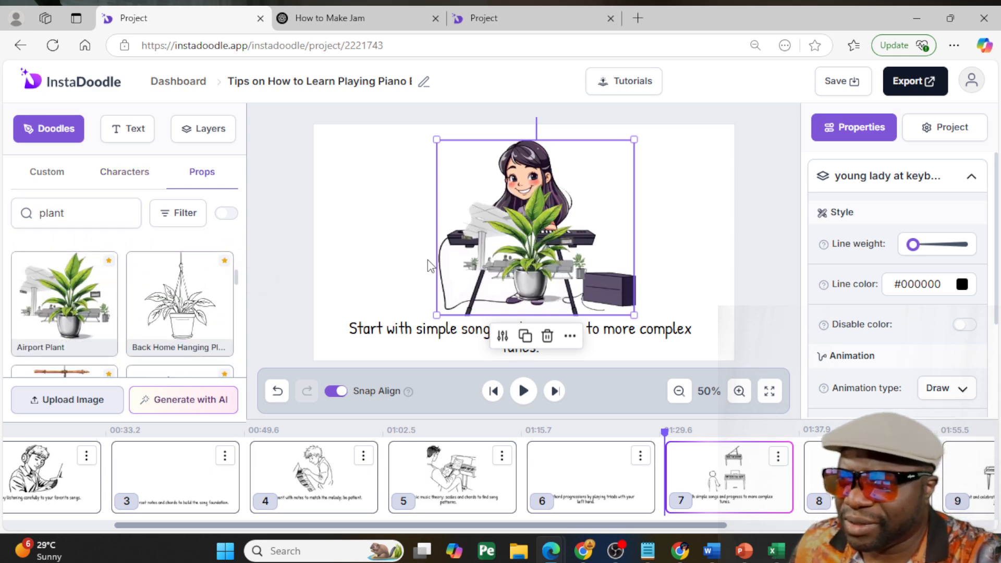
drag(555, 236, 393, 242)
drag(533, 245, 610, 243)
click(399, 259)
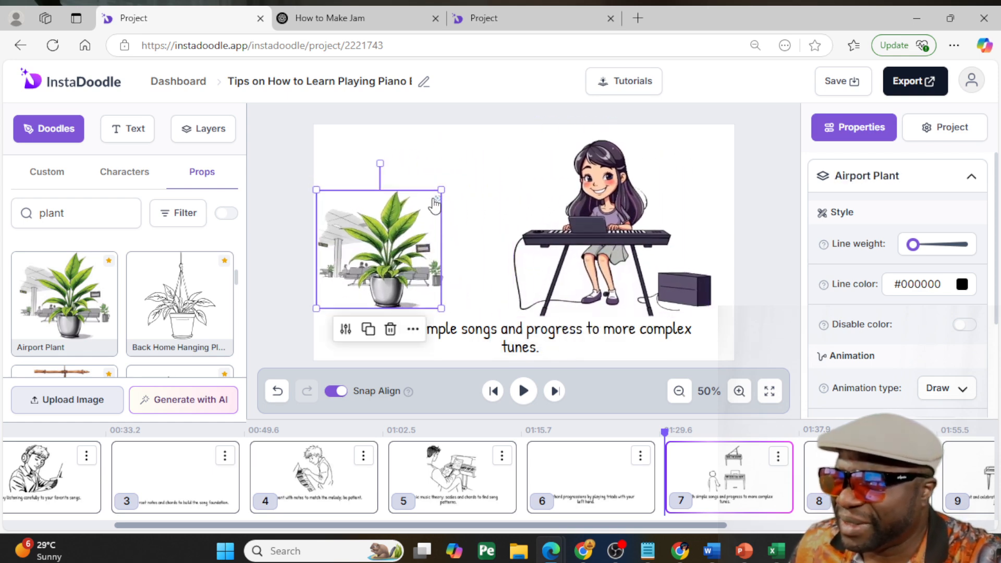
Add the colour Bank Plant prop to slide 7 and delete the Airport Plant
scroll(175, 312, down, 3)
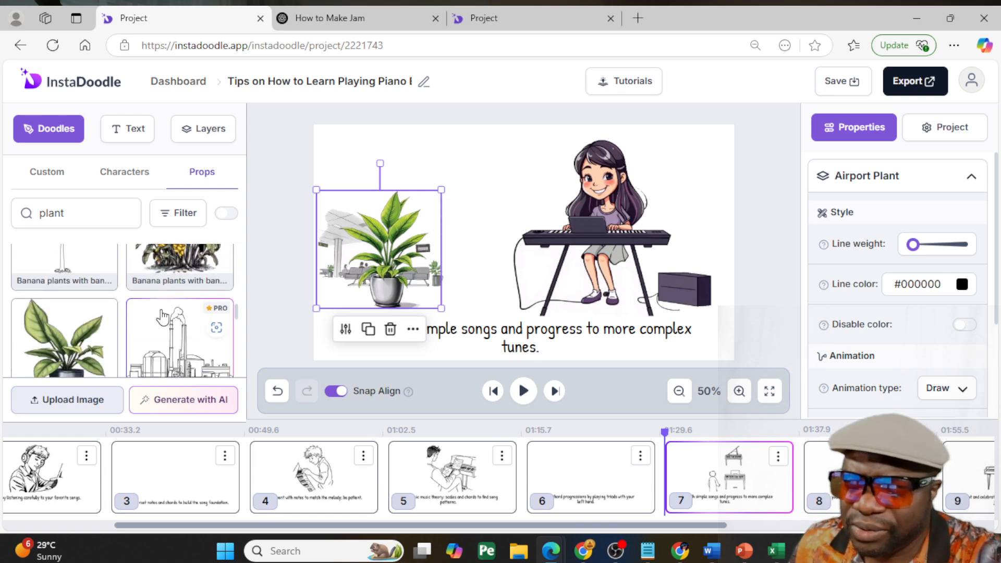
scroll(135, 308, down, 3)
scroll(102, 296, up, 2)
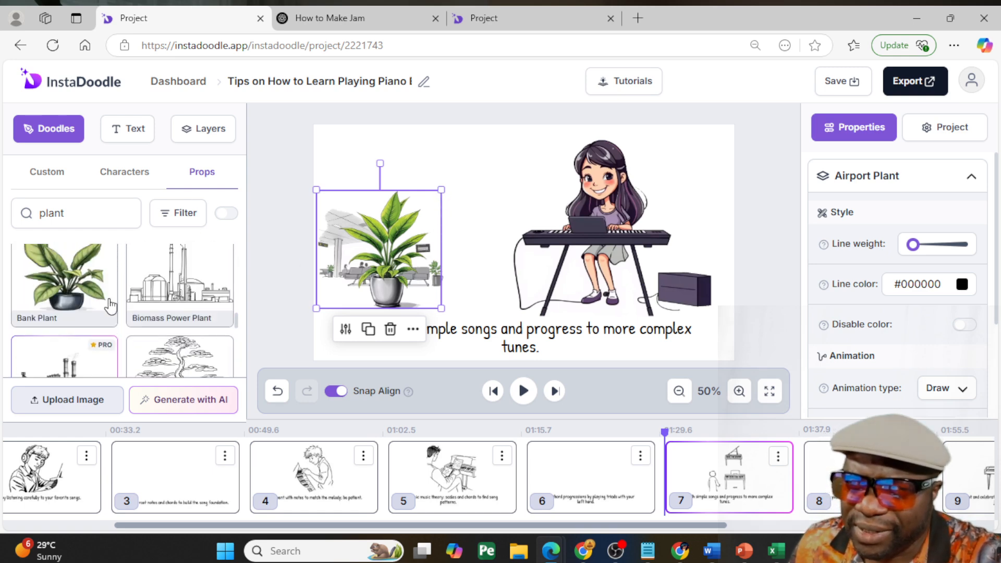
click(65, 290)
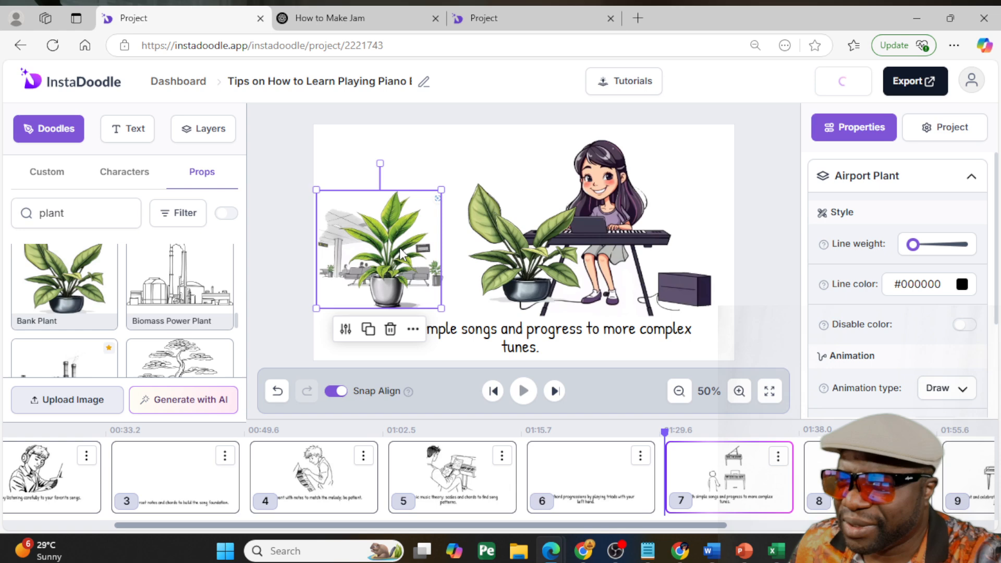
key(Delete)
Shrink the Bank Plant and place it near the left edge of slide 7, above the caption
drag(516, 259, 390, 264)
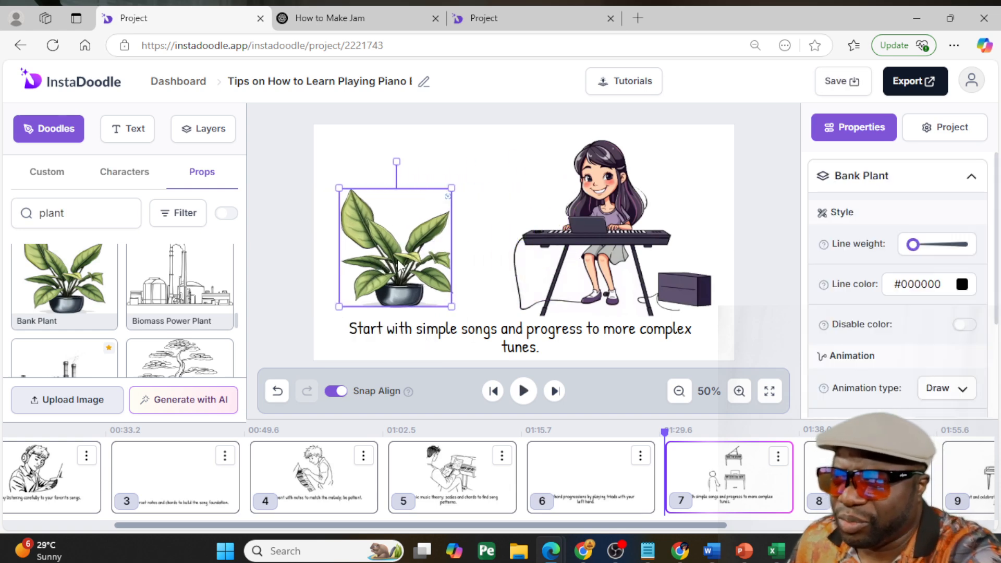
drag(342, 189, 386, 236)
drag(418, 285, 374, 287)
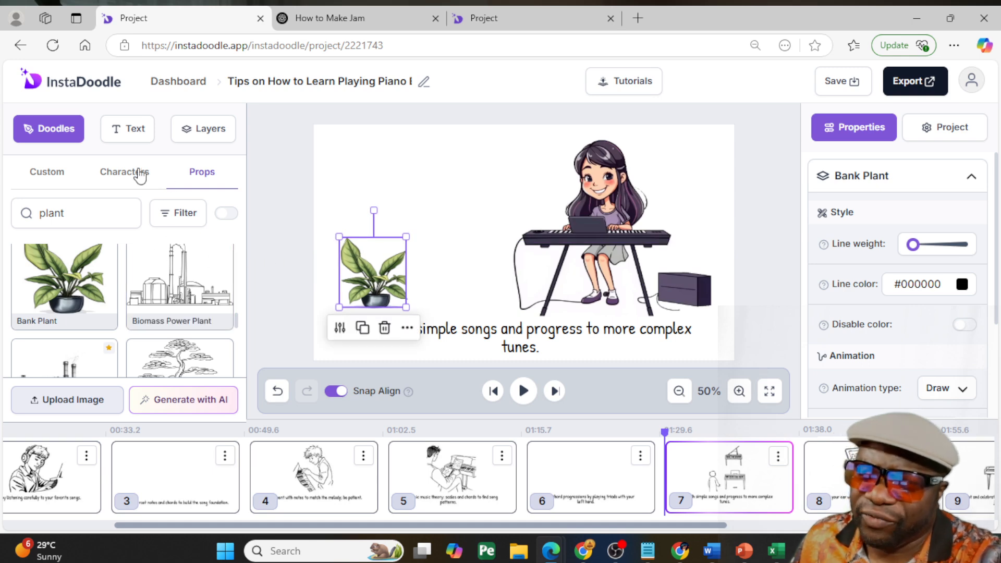
Search the props for "desk", add the colour Desk with Computer to slide 7 and shrink it to fit between plant and girl
double_click(99, 206)
text(desk)
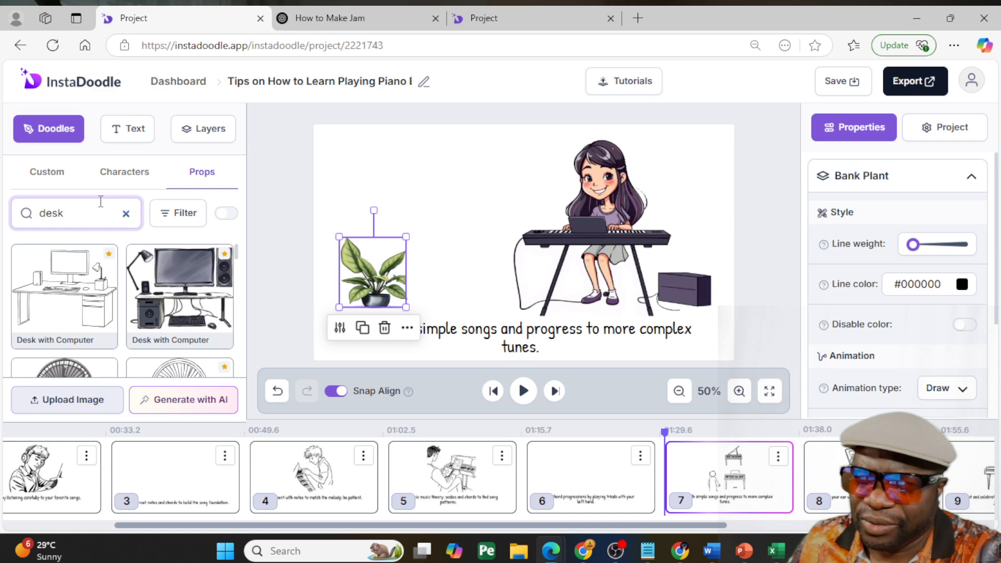
drag(216, 286, 421, 205)
drag(509, 171, 477, 192)
drag(391, 236, 350, 268)
drag(428, 182, 436, 196)
Send the computer desk behind the plant and lower it so it stands level with the plant's pot
right_click(436, 229)
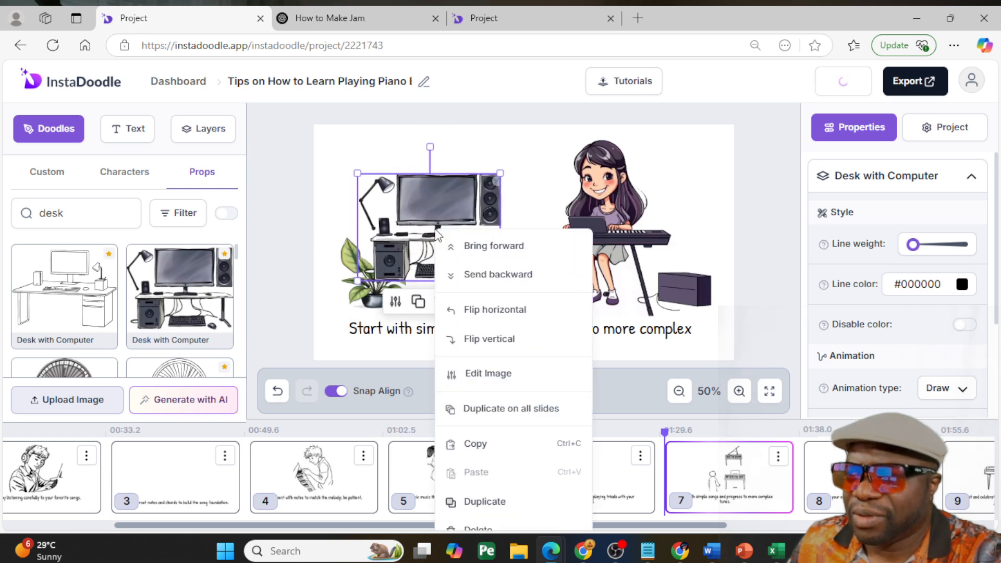
click(503, 276)
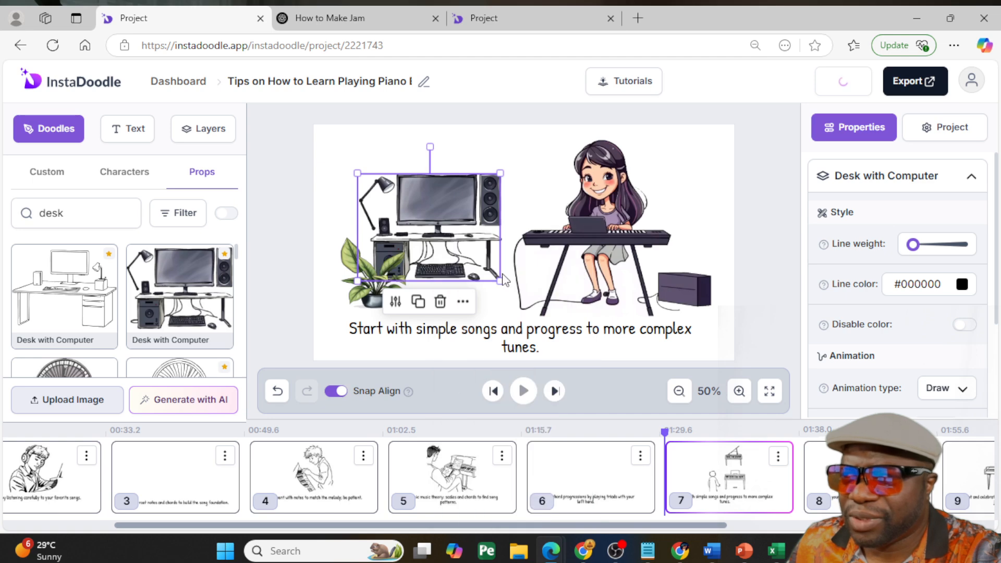
drag(375, 273, 367, 297)
drag(464, 252, 441, 234)
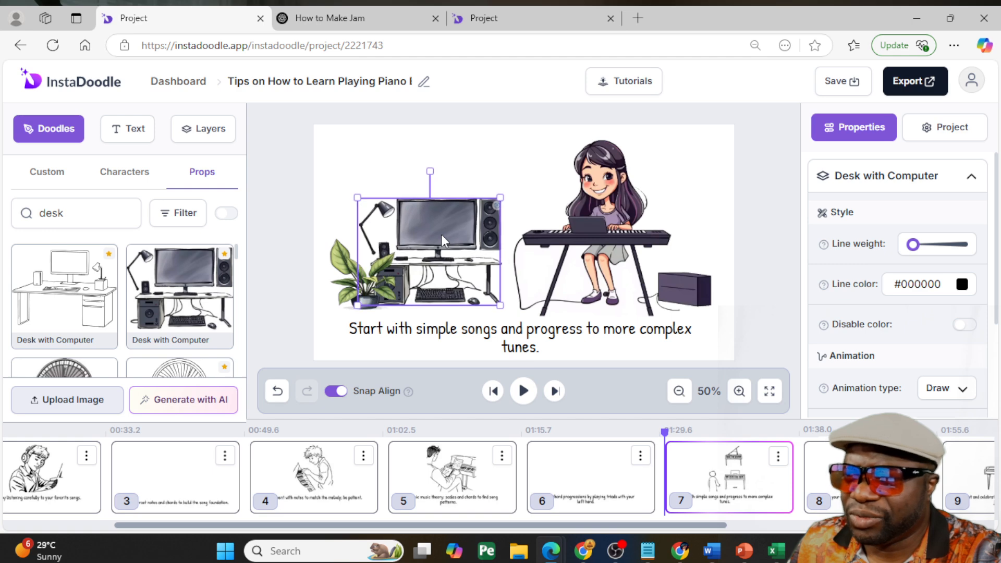
Shrink the Bank Plant and set it on top of the computer desk on slide 7
click(354, 269)
drag(336, 251, 410, 244)
click(304, 223)
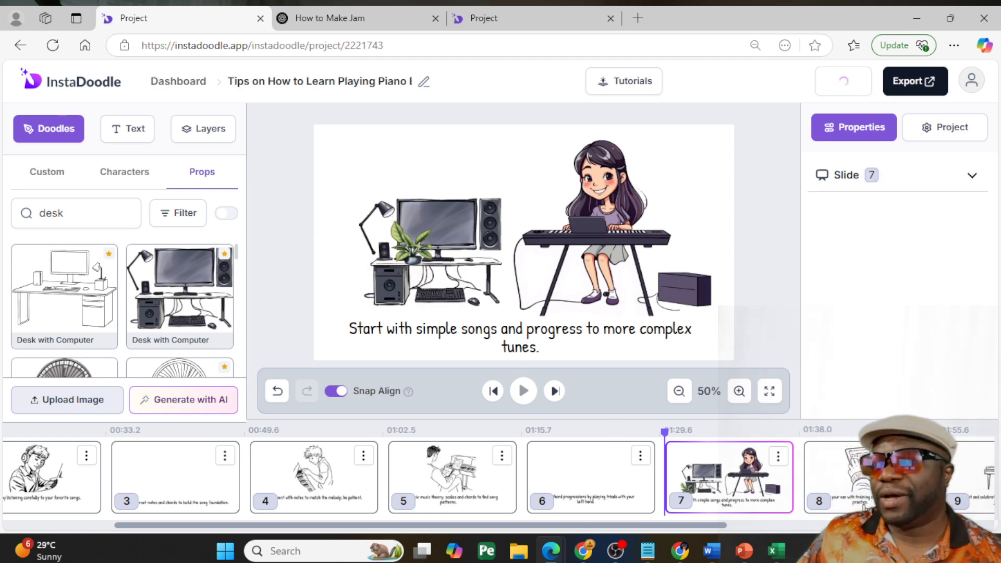
On slide 8, delete the line drawing of the hand using a tablet and phone
click(820, 503)
drag(692, 527, 849, 527)
click(536, 228)
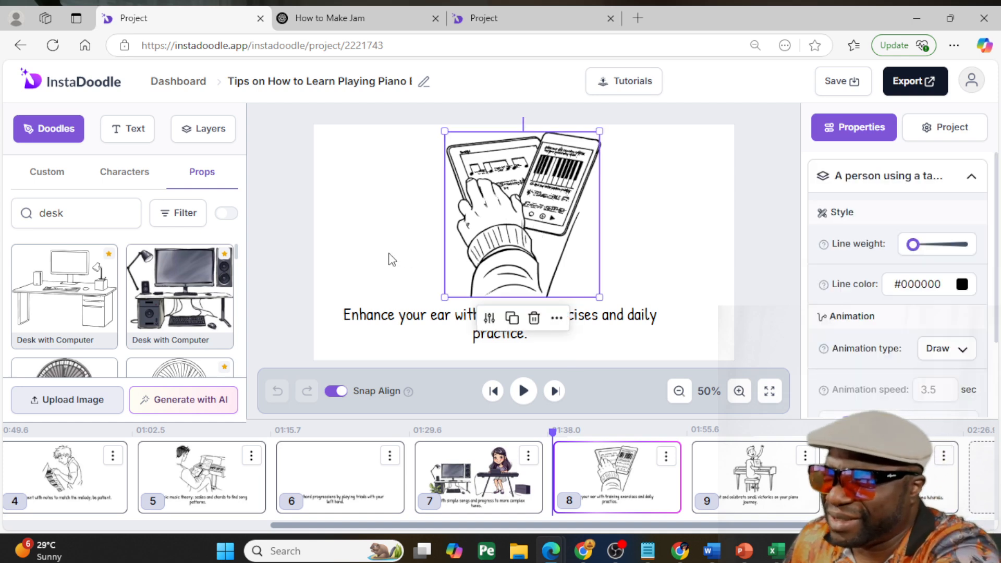
key(Delete)
Add the custom black-and-white image of the smiling young lady with headphones at a keyboard to slide 8
scroll(157, 334, down, 3)
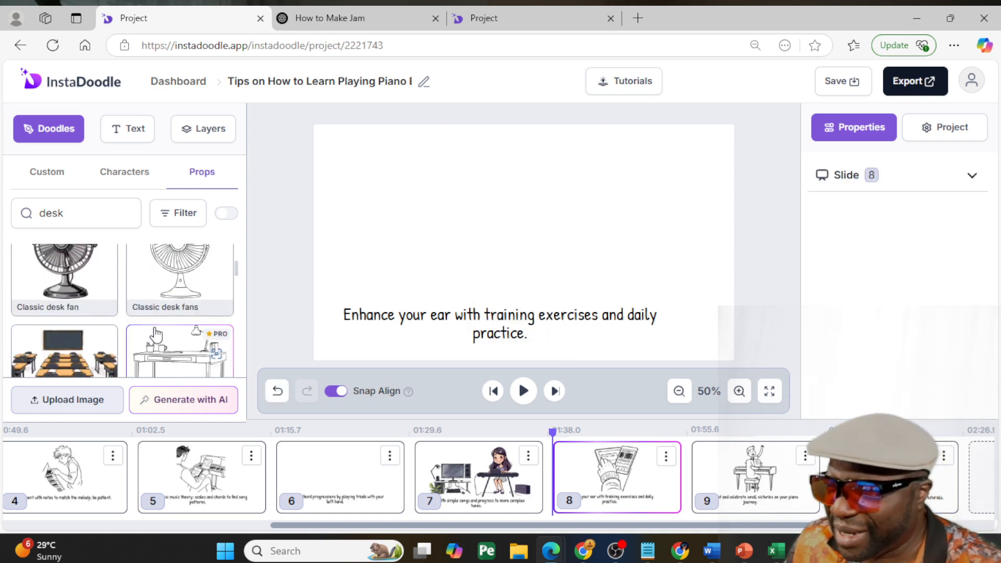
scroll(156, 333, down, 5)
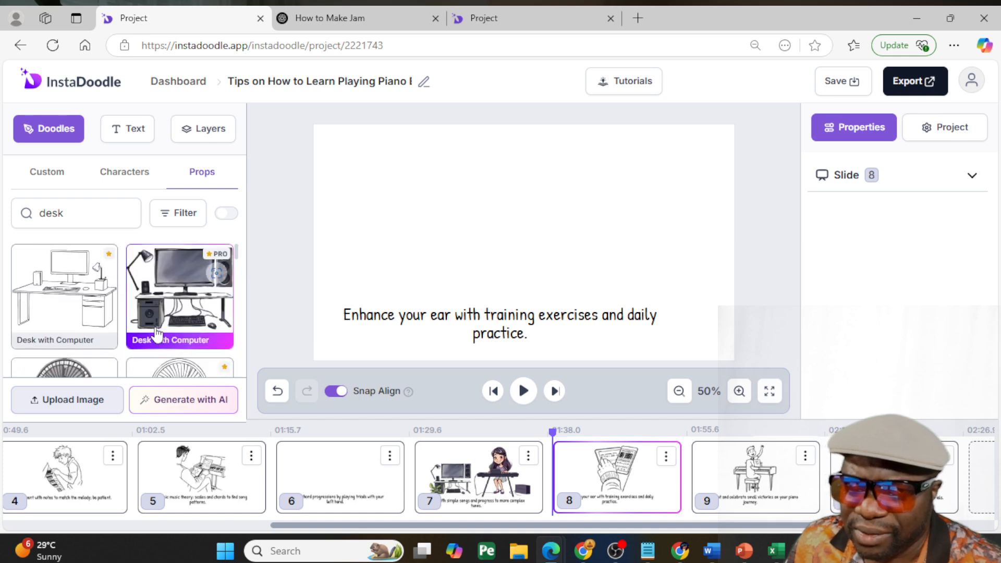
scroll(156, 334, down, 3)
click(42, 175)
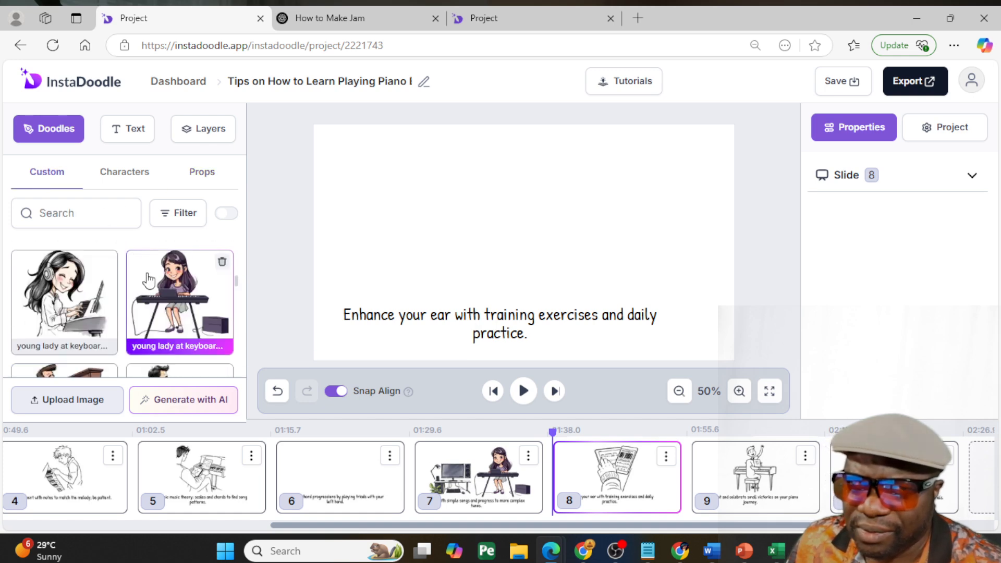
click(81, 289)
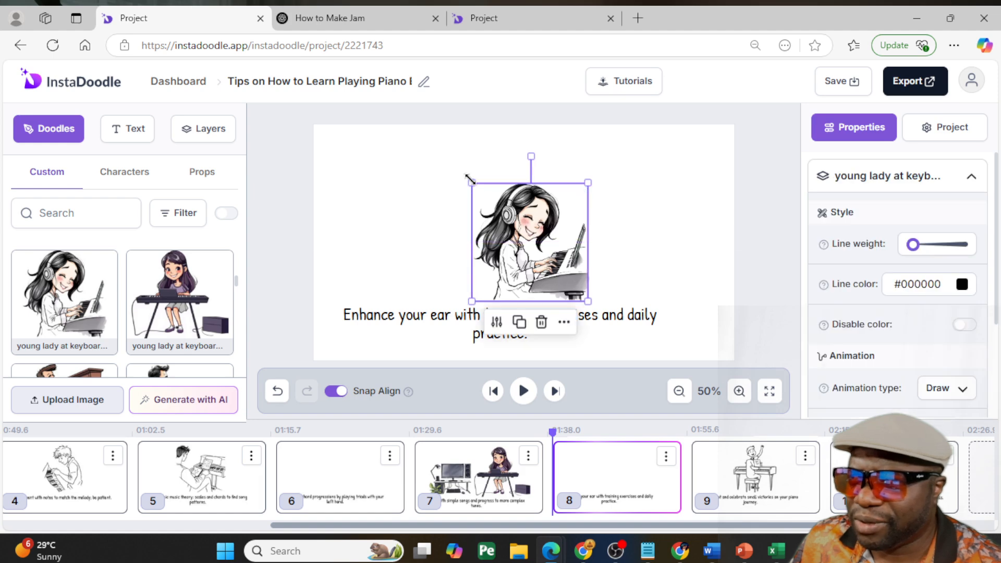
Enlarge the young lady image on slide 8, lower the caption beneath it and reposition her above the text
drag(471, 183, 406, 151)
drag(566, 327, 603, 336)
drag(519, 221, 548, 232)
On slide 9, delete the line drawing of the person celebrating at the piano
click(720, 469)
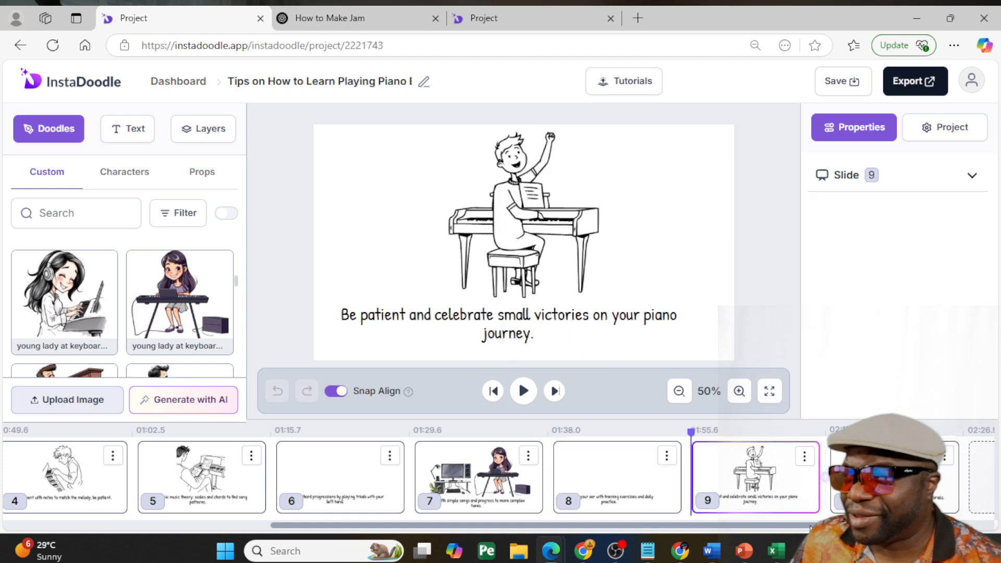
click(552, 239)
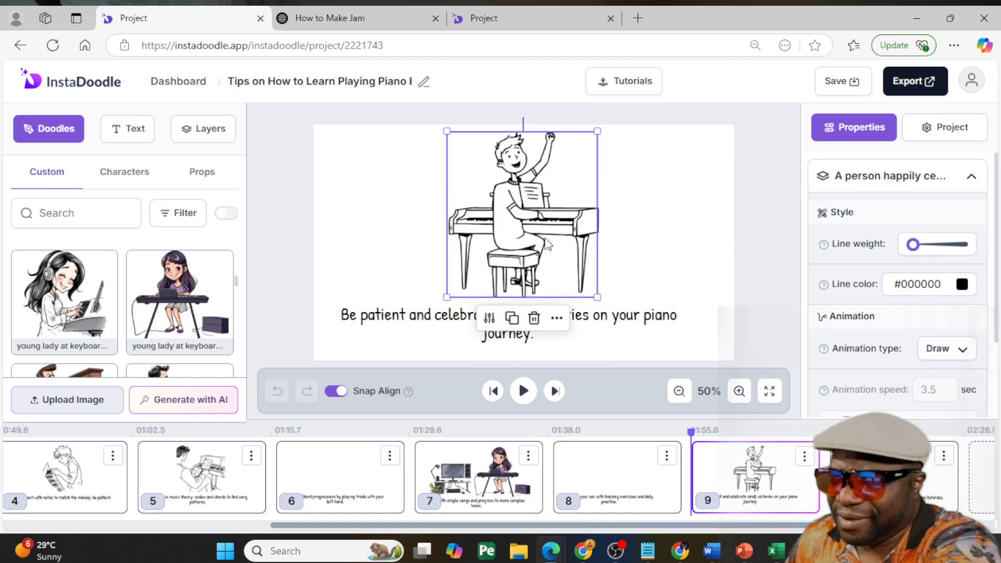
key(Delete)
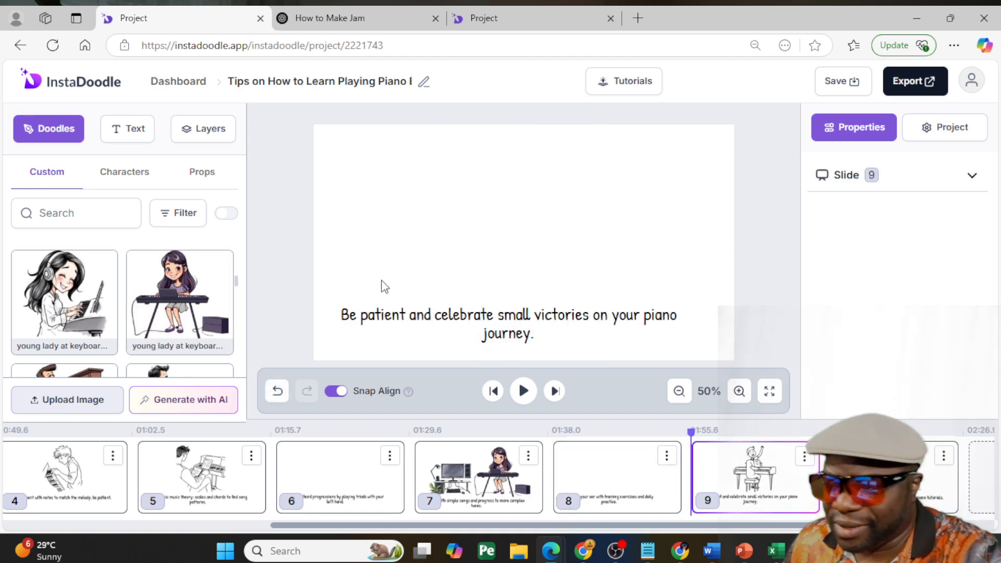
key(ctrl+z)
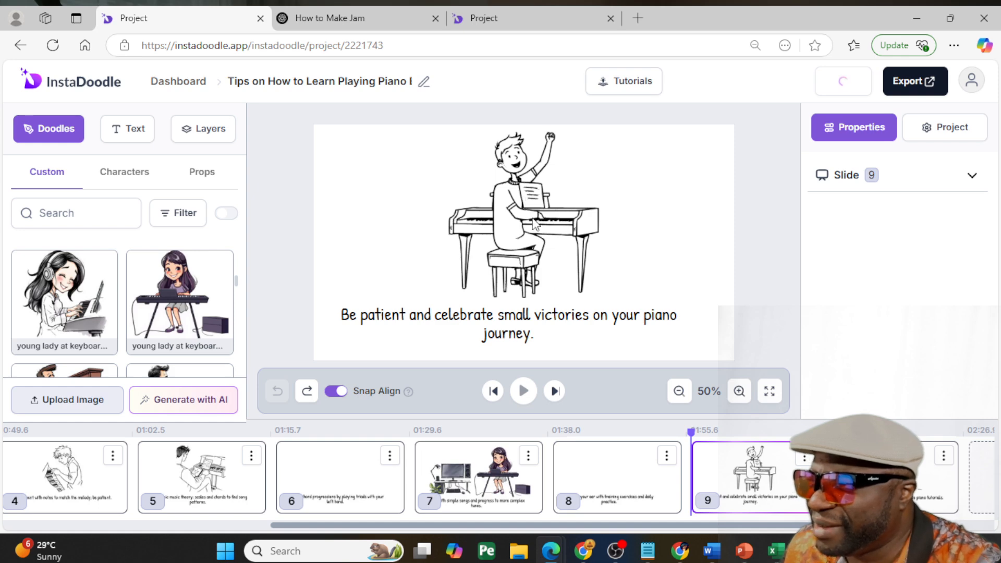
click(523, 210)
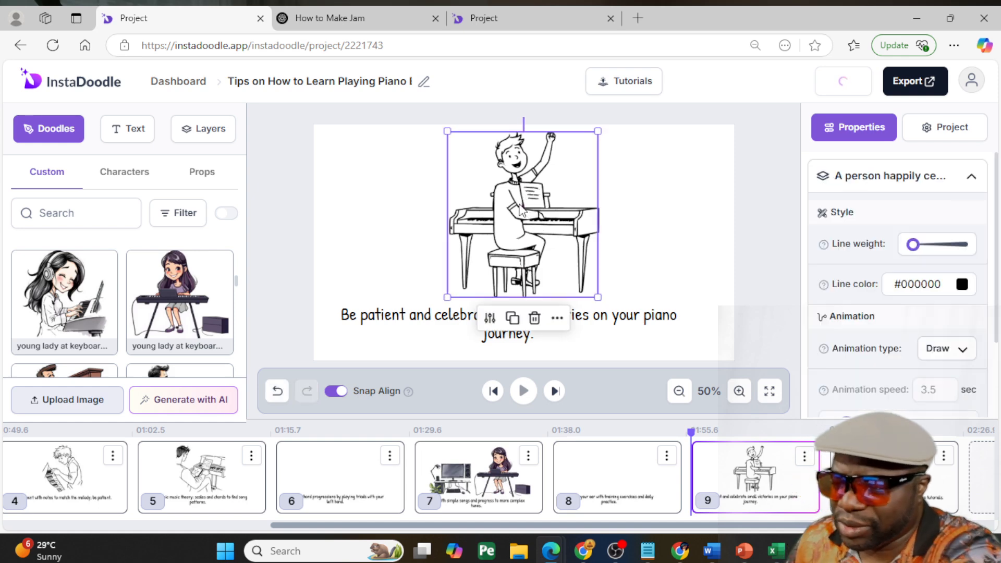
key(Delete)
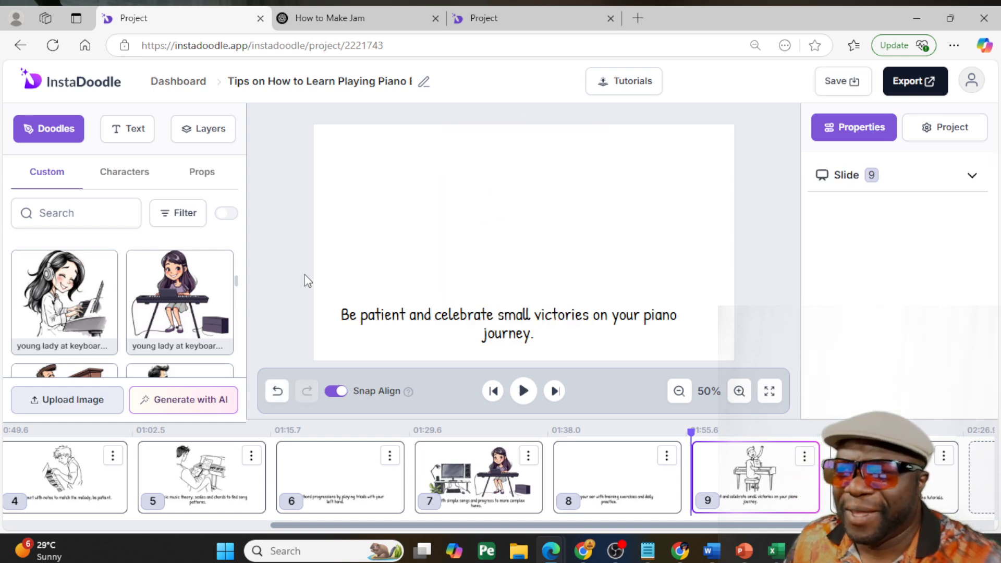
Add the custom image of the band with stage lights and tall speakers to slide 9, enlarge it and lower the caption beneath it
scroll(178, 309, down, 2)
scroll(178, 310, down, 3)
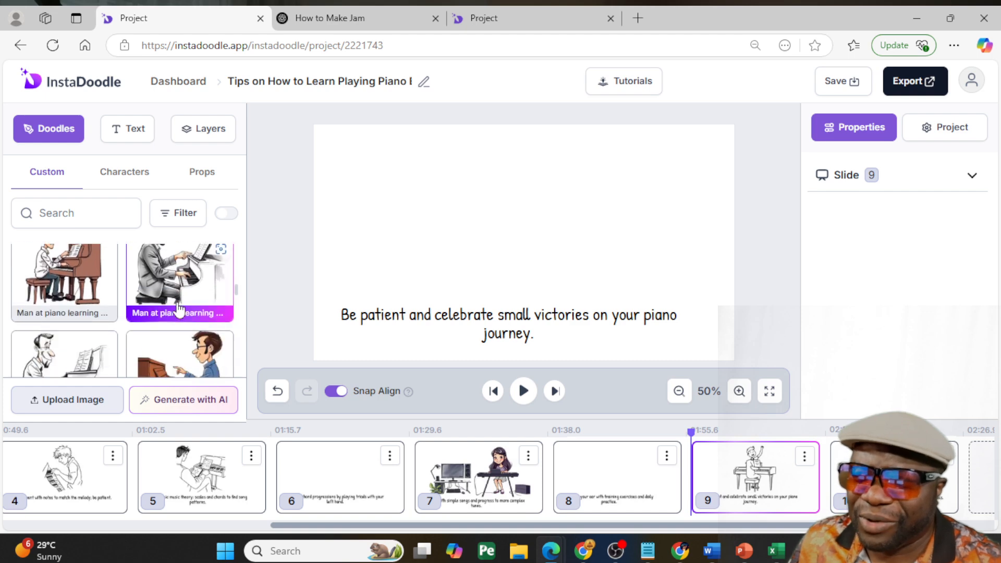
scroll(179, 309, down, 5)
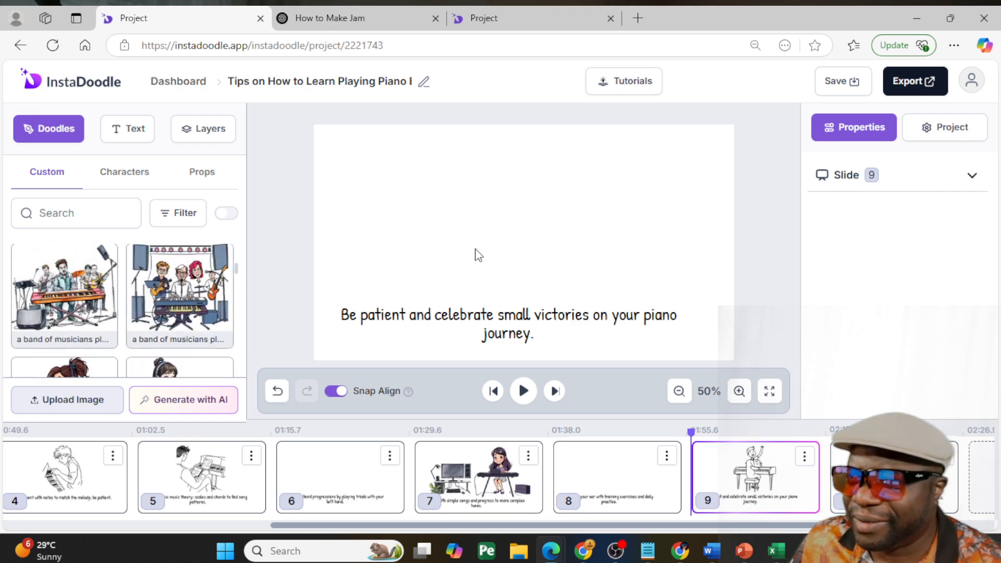
drag(527, 316, 549, 328)
click(499, 241)
drag(455, 183, 496, 202)
Rebreak slide 9's caption so the second line reads "your piano journey." and centre it horizontally under the band
click(634, 337)
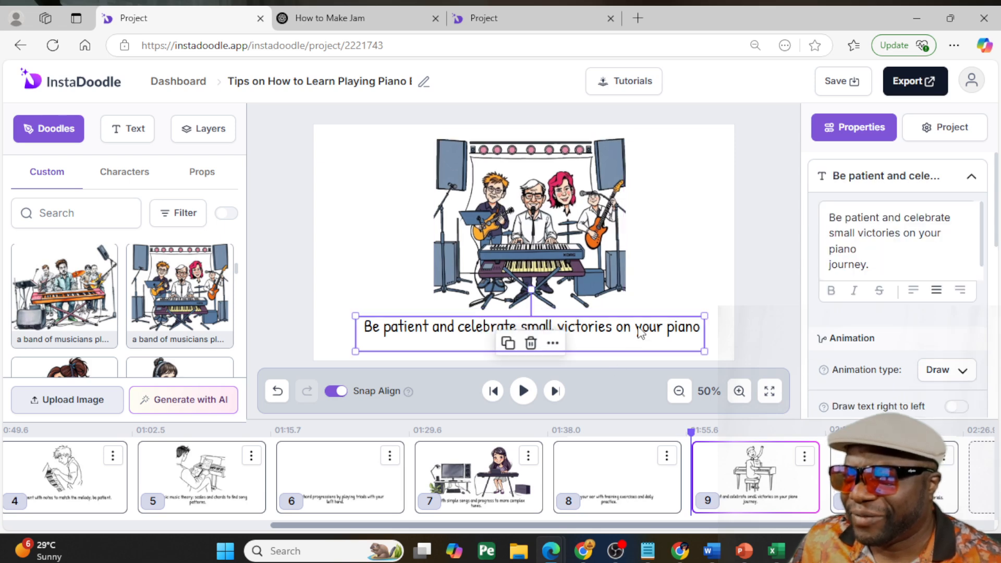
click(637, 328)
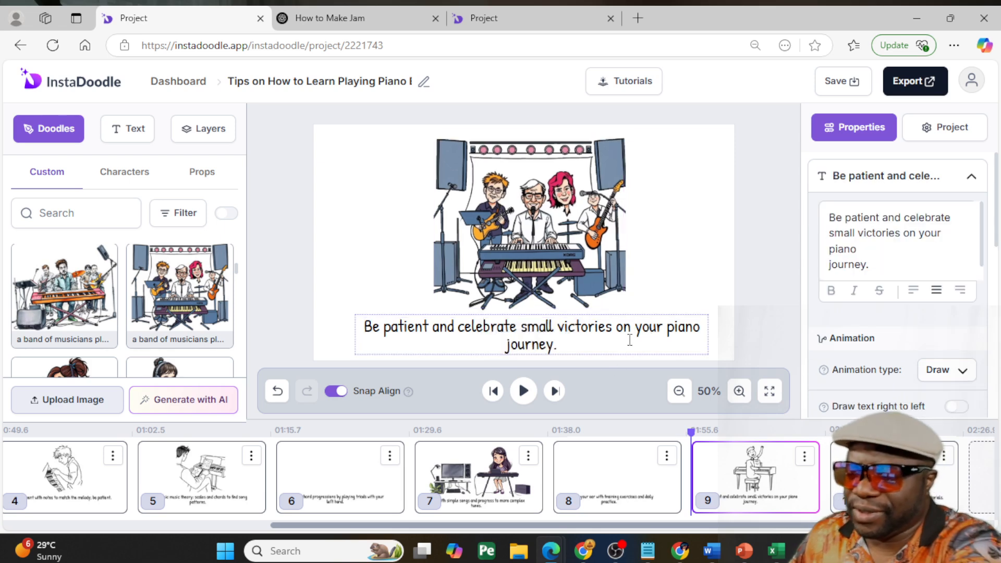
key(Return)
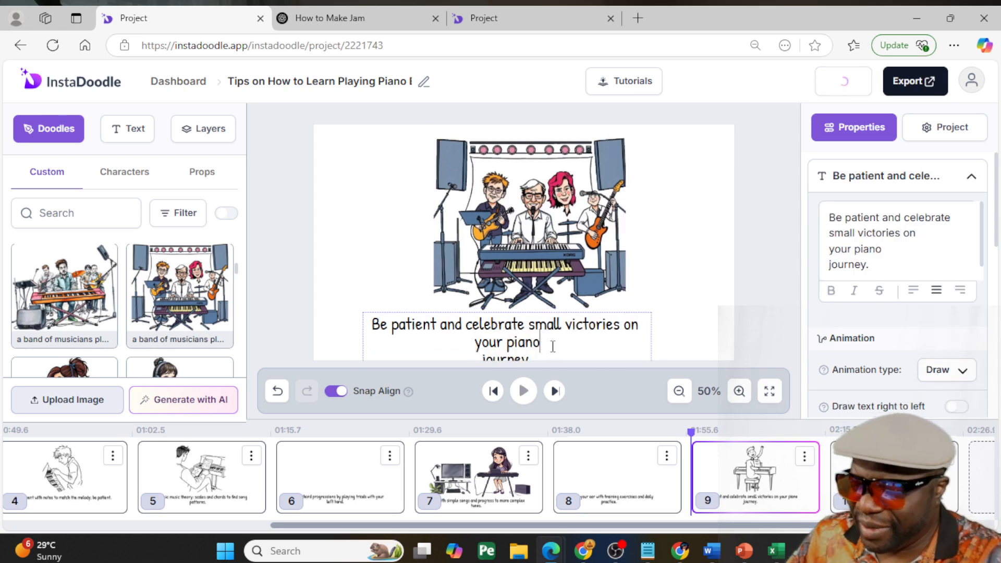
key(Delete)
click(699, 326)
click(548, 338)
drag(548, 338, 560, 338)
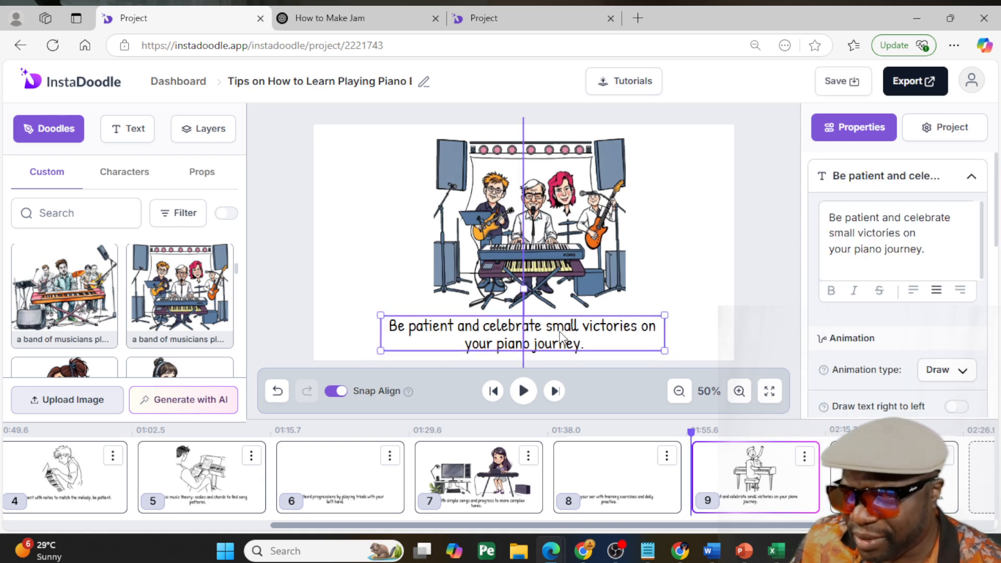
click(681, 306)
On slide 10, lower the thank-you caption and delete the line drawing of the person sitting at the piano
drag(867, 525, 978, 526)
click(737, 472)
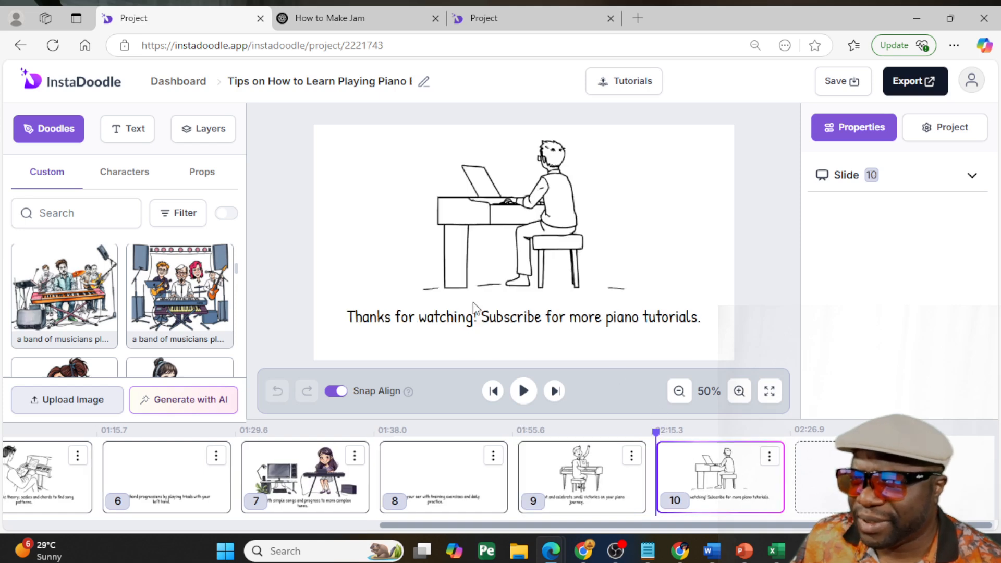
click(468, 319)
drag(467, 319, 469, 339)
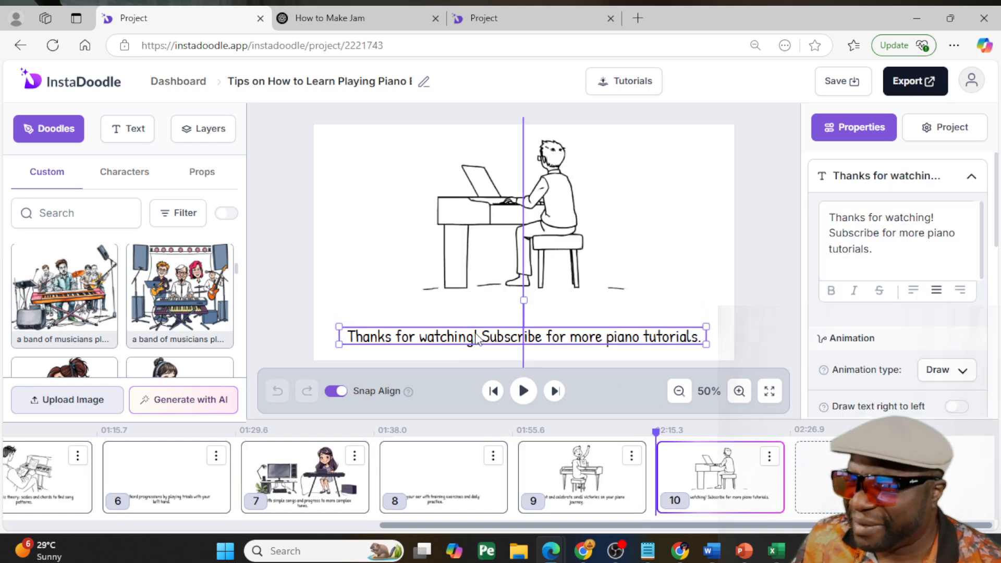
click(498, 262)
drag(495, 245, 500, 247)
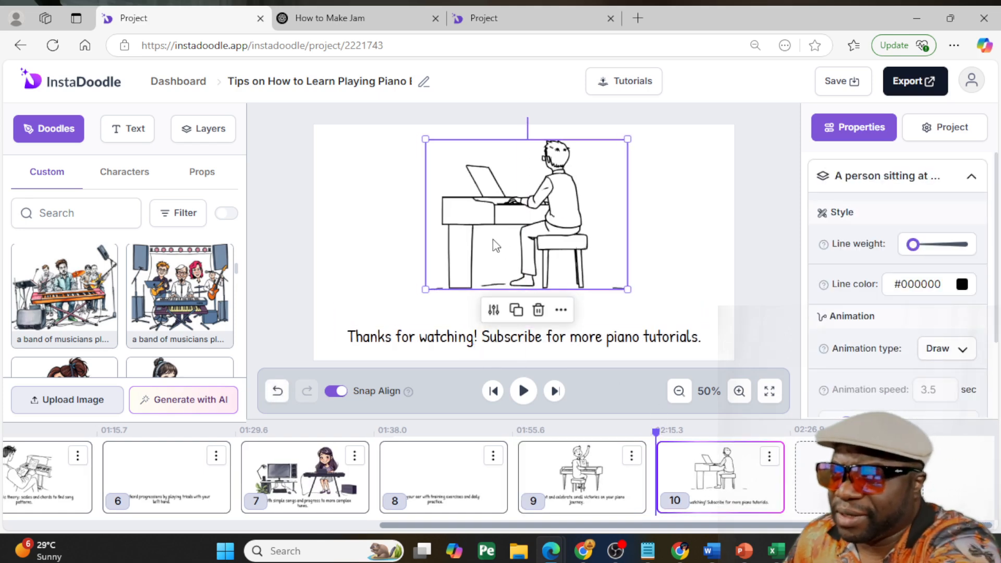
key(Delete)
Add the custom image of the band with the orange keyboard to slide 10, enlarge it and lower the caption beneath it
scroll(82, 308, down, 2)
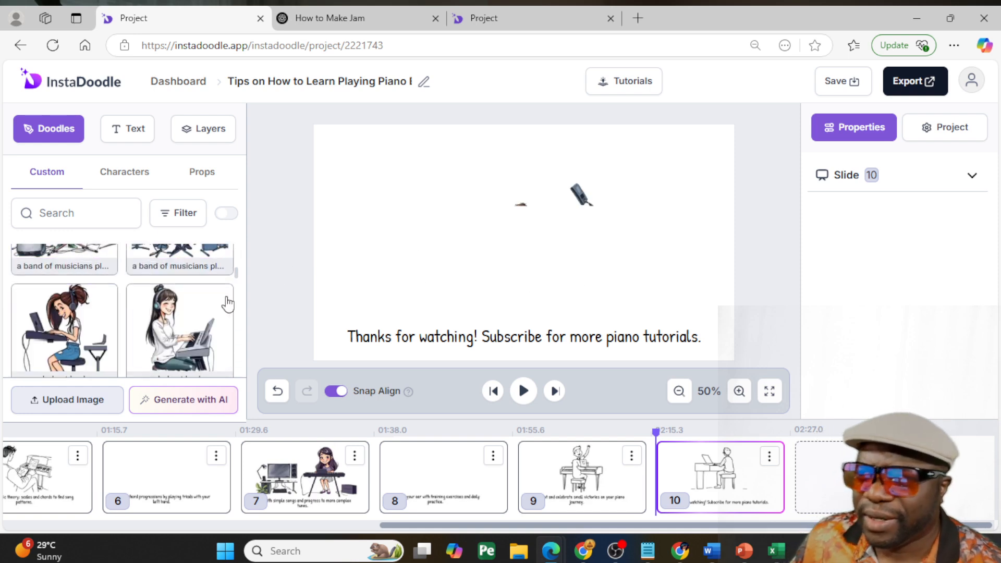
click(490, 254)
click(445, 176)
click(460, 206)
drag(449, 183, 368, 118)
drag(538, 242, 580, 261)
drag(621, 350, 621, 356)
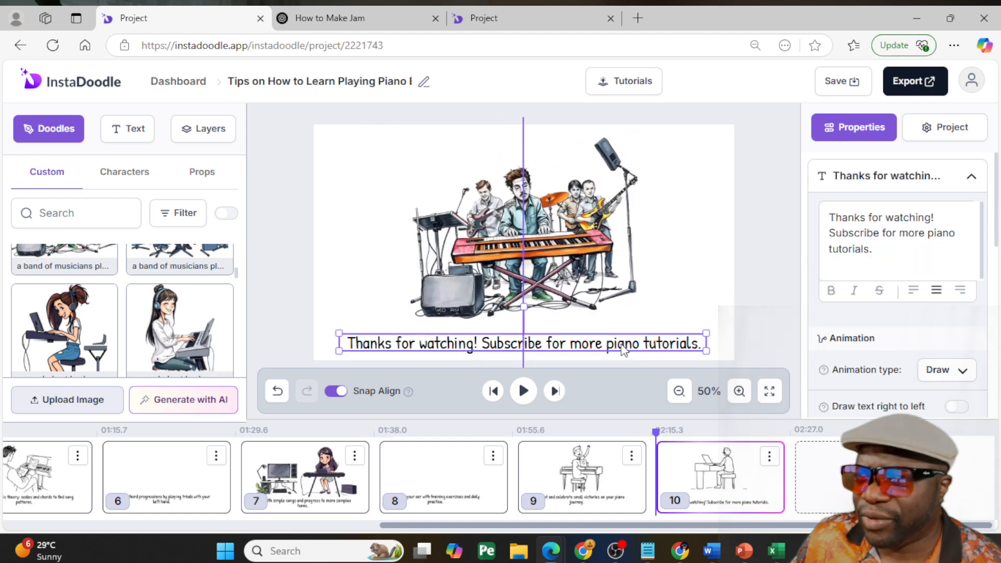
Enlarge the band image on slide 10 a little more and centre it just above the caption
click(599, 254)
click(643, 308)
click(596, 292)
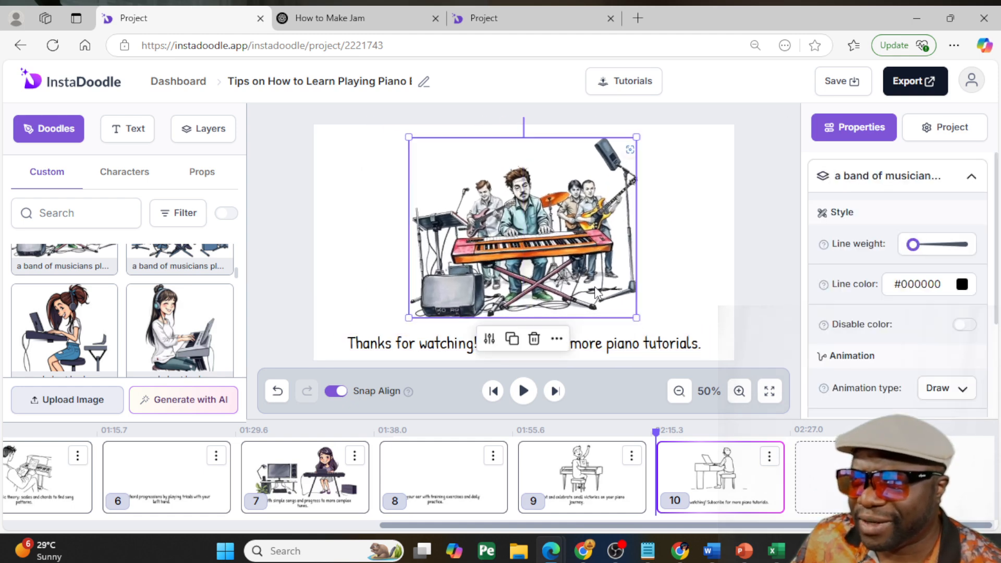
drag(409, 316, 392, 331)
mouse_move(498, 312)
mouse_down()
mouse_move(518, 313)
mouse_move(507, 308)
mouse_up()
click(618, 356)
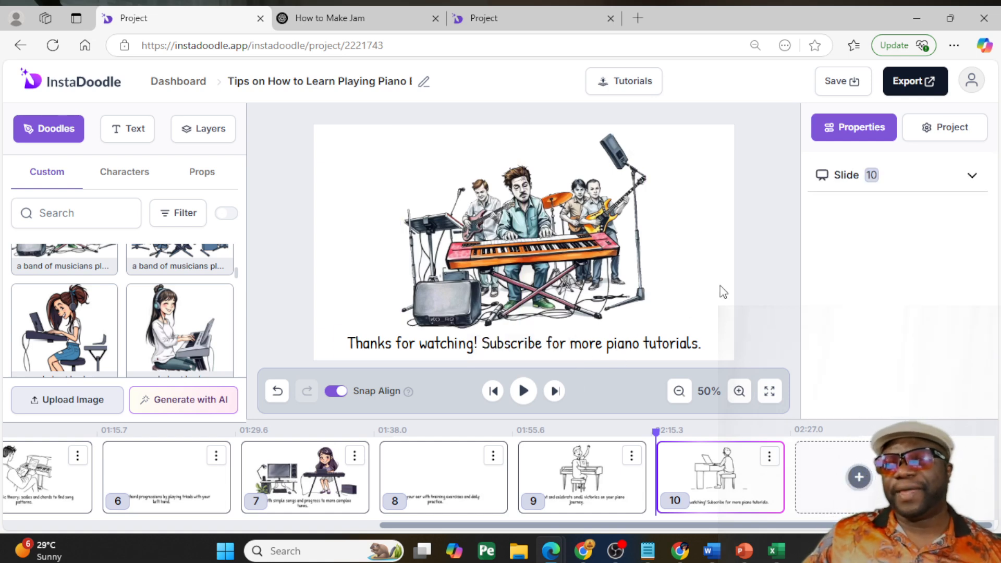
click(578, 257)
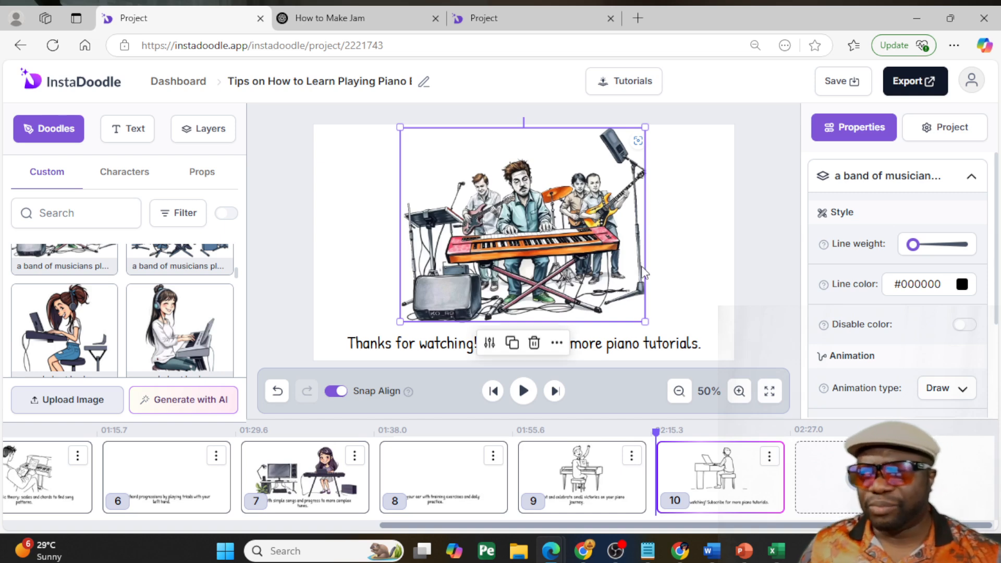
click(722, 283)
click(583, 267)
drag(584, 267, 584, 271)
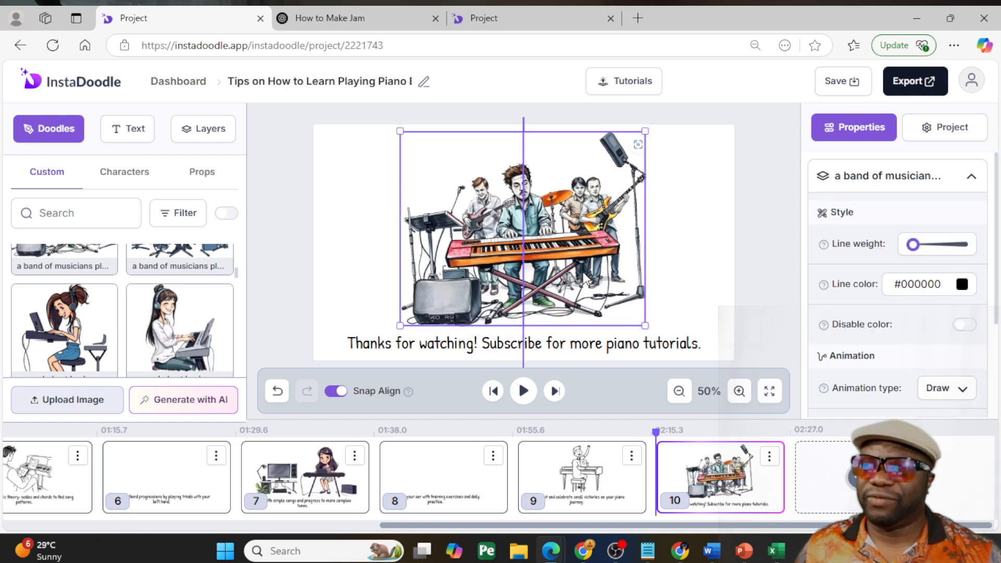
click(679, 280)
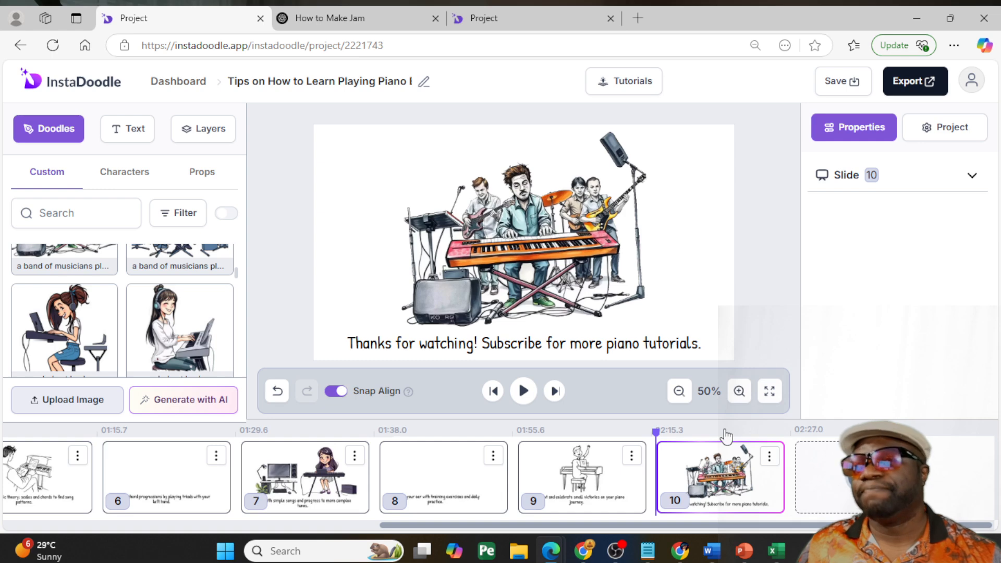
On slide 7, join the caption "Start with simple songs and progress to more complex tunes." into one line and reposition it lower
click(578, 466)
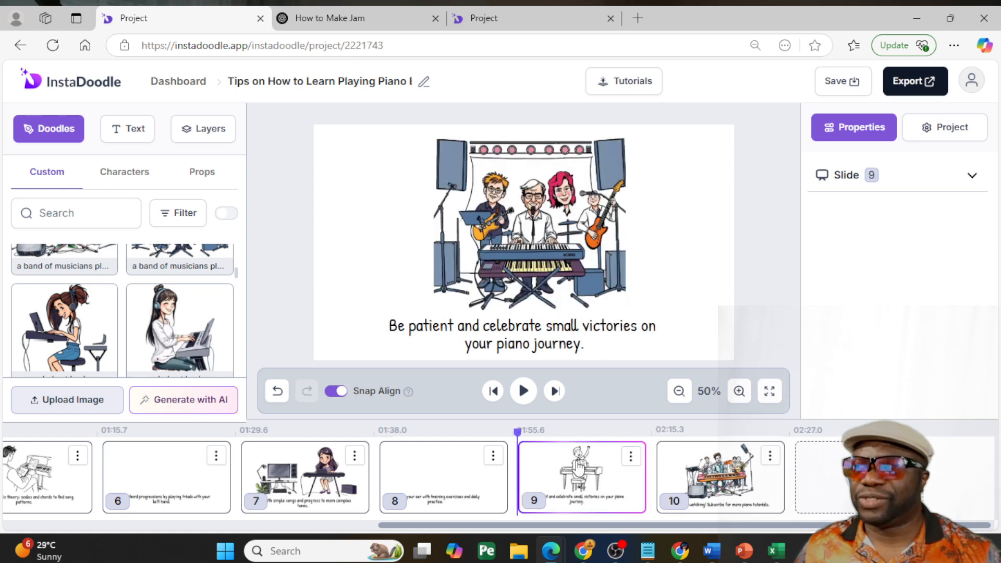
click(442, 470)
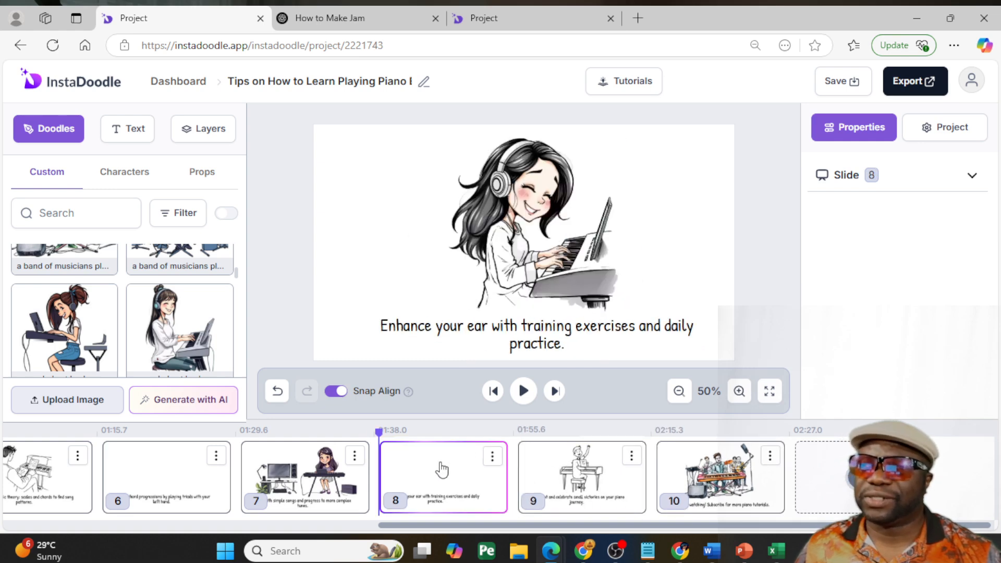
click(315, 475)
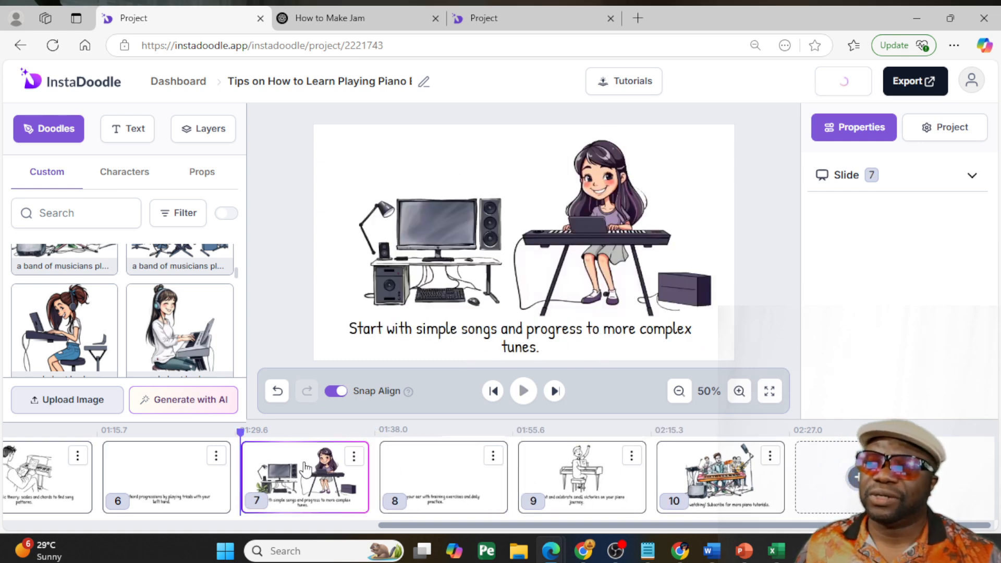
click(506, 346)
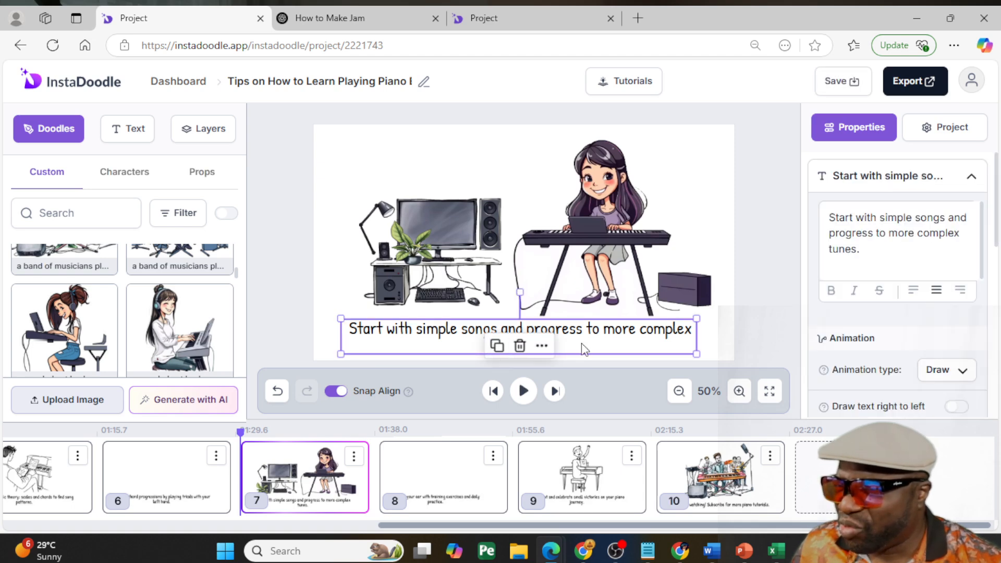
click(647, 344)
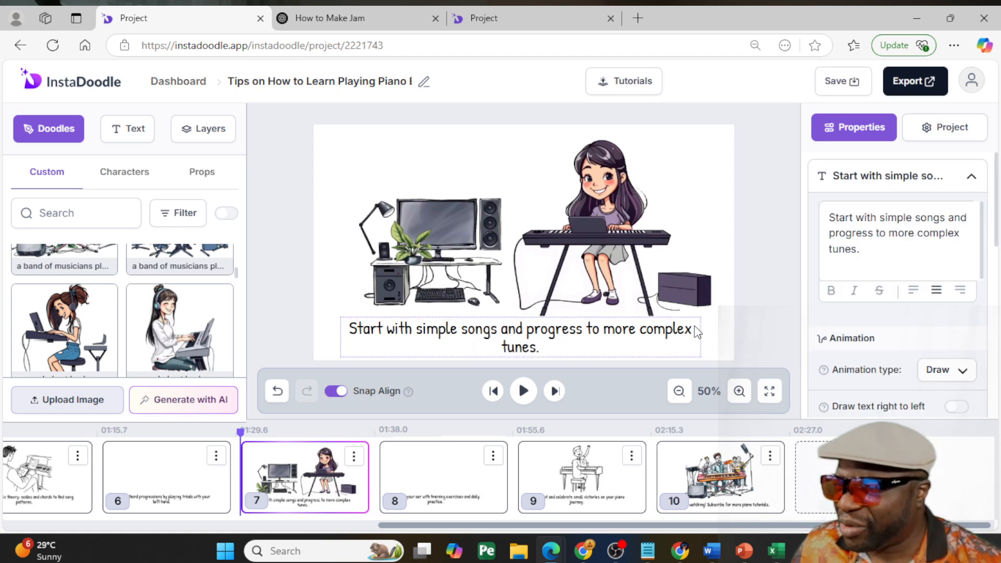
key(Delete)
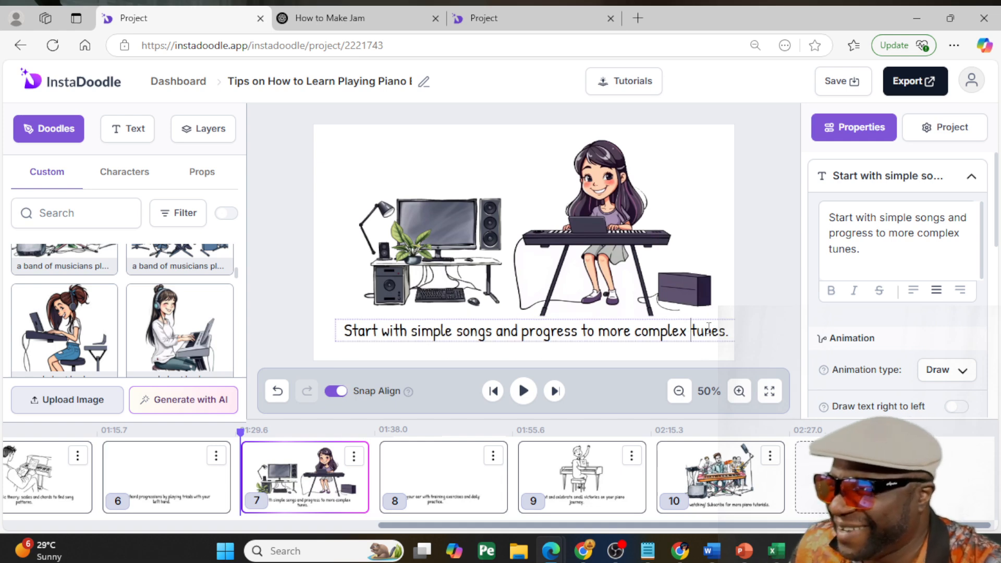
click(744, 314)
mouse_move(660, 339)
mouse_down()
mouse_move(641, 352)
mouse_move(654, 351)
mouse_up()
On slide 8, join the caption "Enhance your ear with training exercises and daily practice." into one line and lower it beneath the image
click(579, 491)
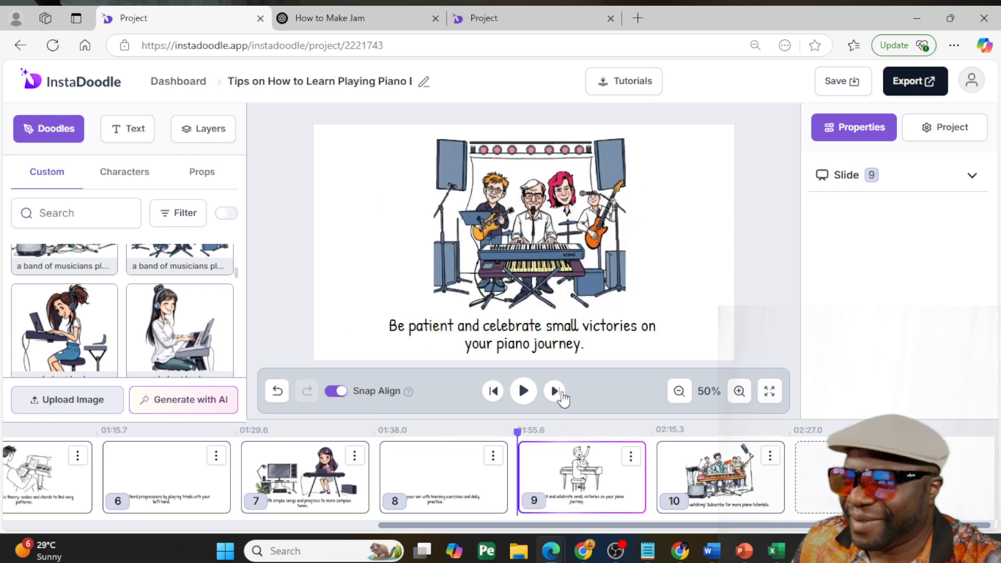
click(712, 472)
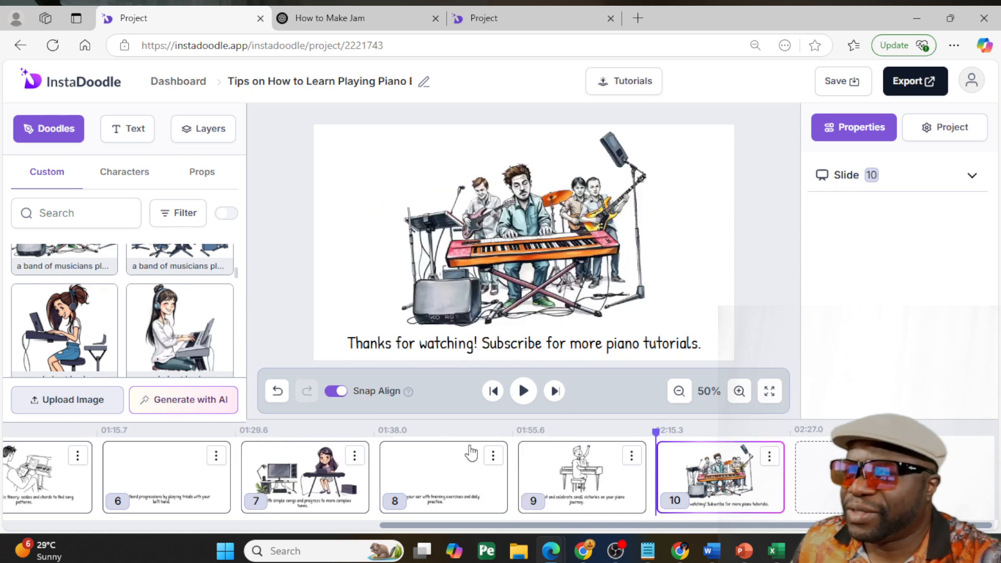
click(420, 459)
click(557, 337)
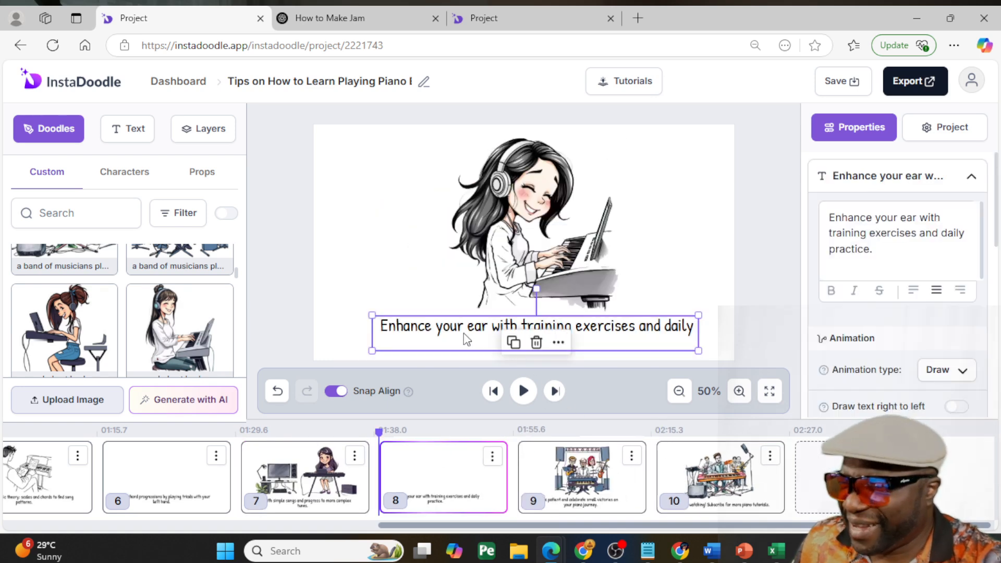
click(499, 340)
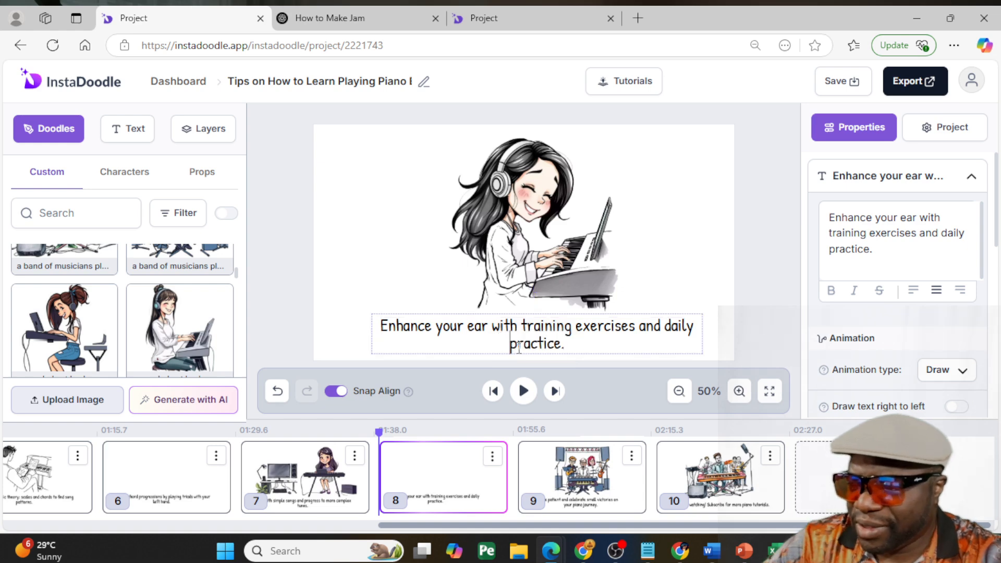
key(BackSpace)
click(706, 233)
drag(633, 331, 615, 345)
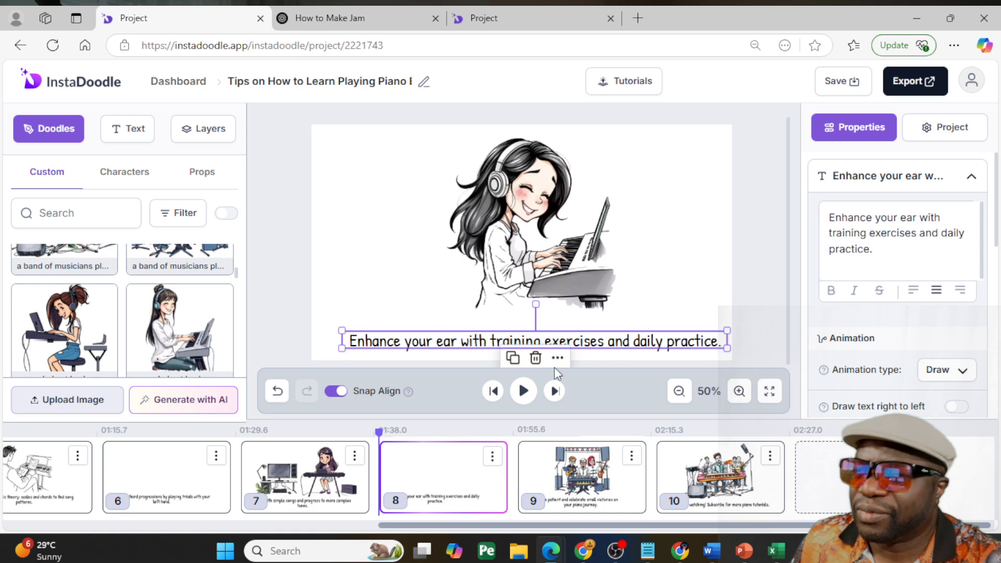
On slide 6, rebreak the caption so the second line reads "with your left hand." and shift it beneath the young lady
click(305, 479)
click(177, 469)
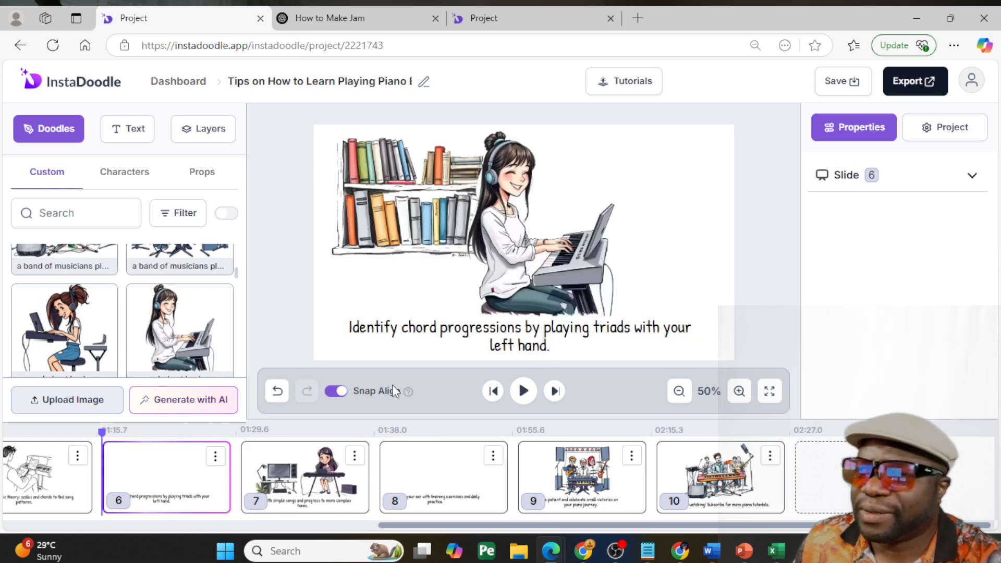
click(605, 336)
click(645, 333)
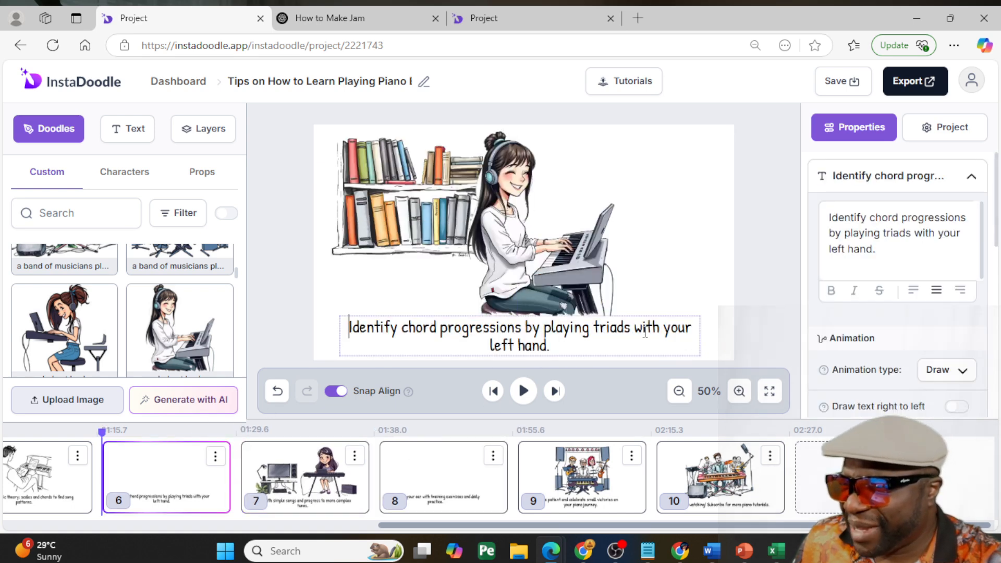
key(Return)
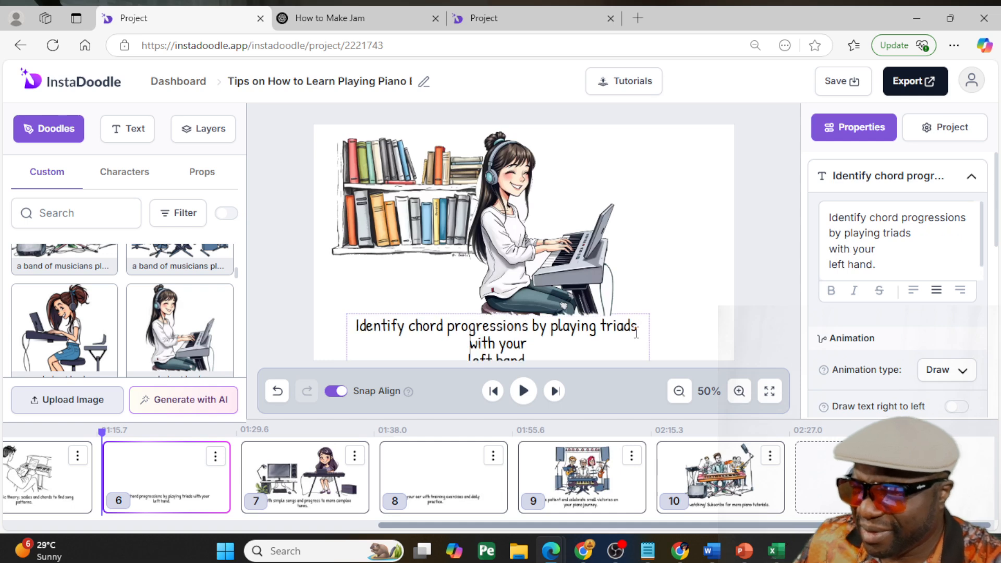
click(563, 344)
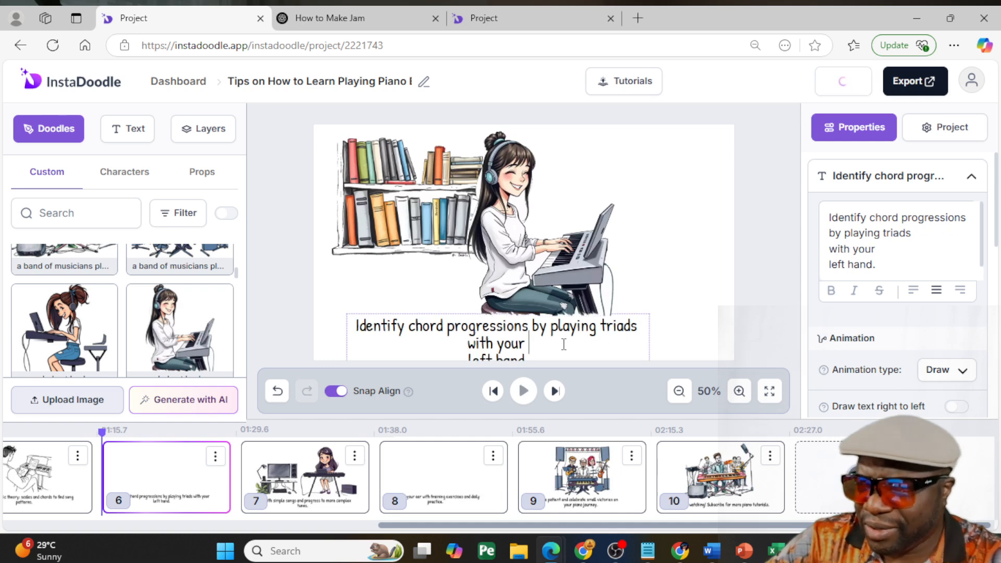
key(Delete)
click(662, 339)
drag(527, 341, 565, 344)
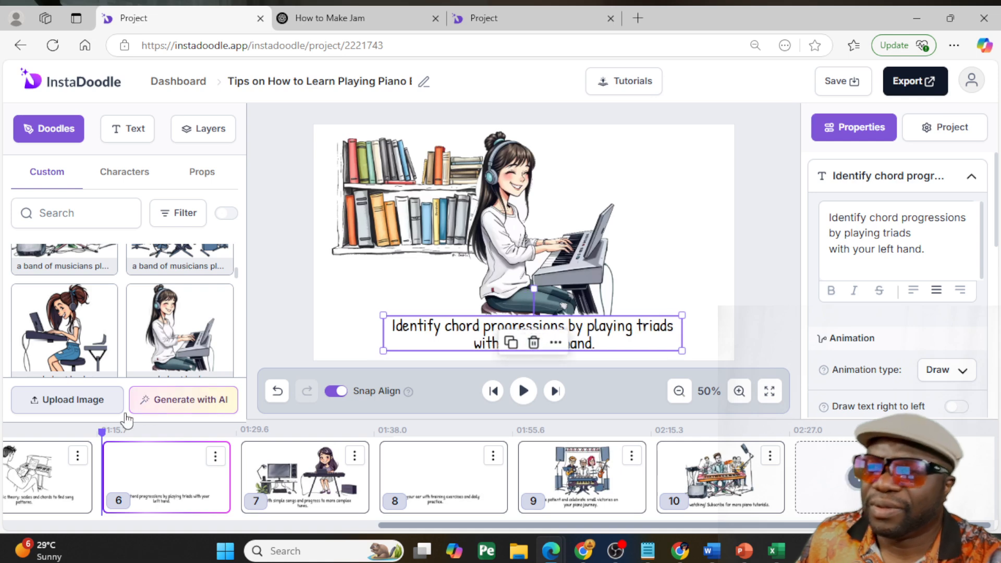
On slide 5, rebreak the caption so the second line reads "to find song patterns." and centre it lower on the slide
drag(593, 527, 397, 527)
click(365, 480)
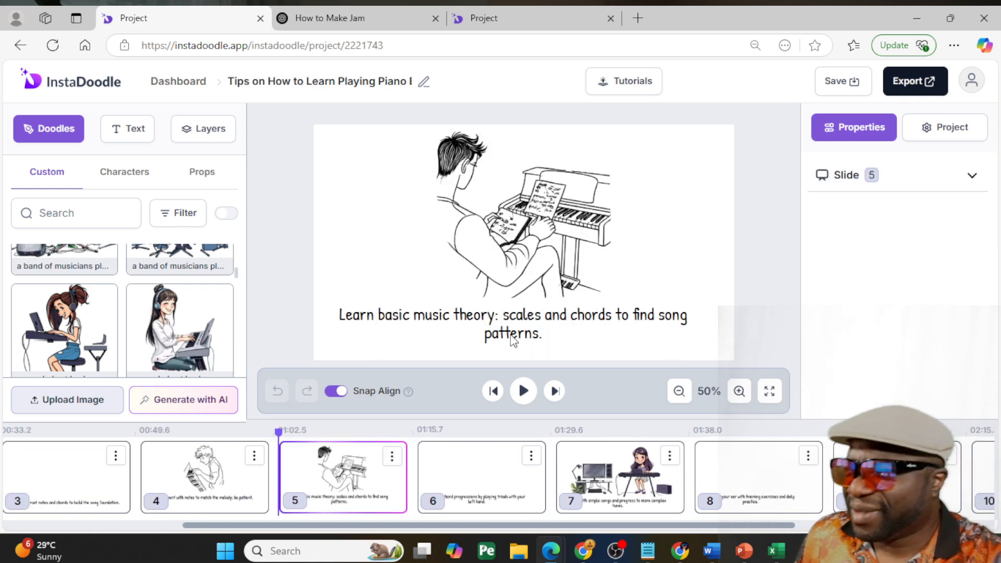
click(531, 327)
click(610, 318)
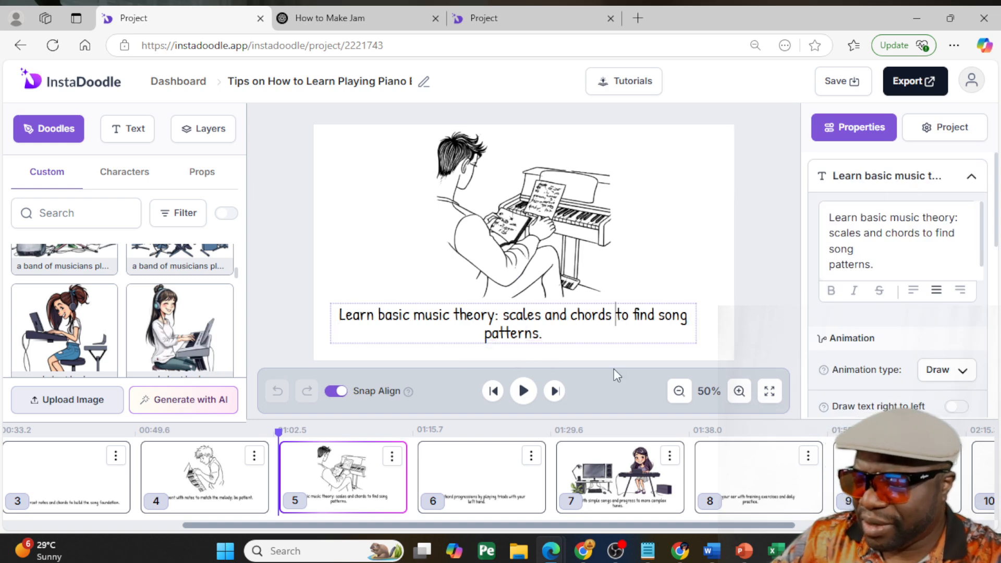
key(Return)
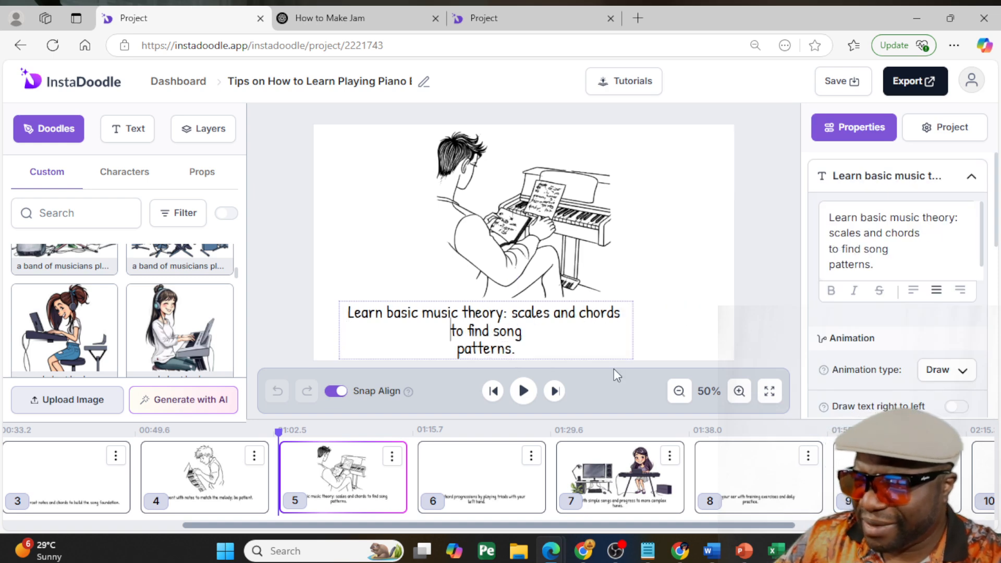
click(541, 338)
key(Delete)
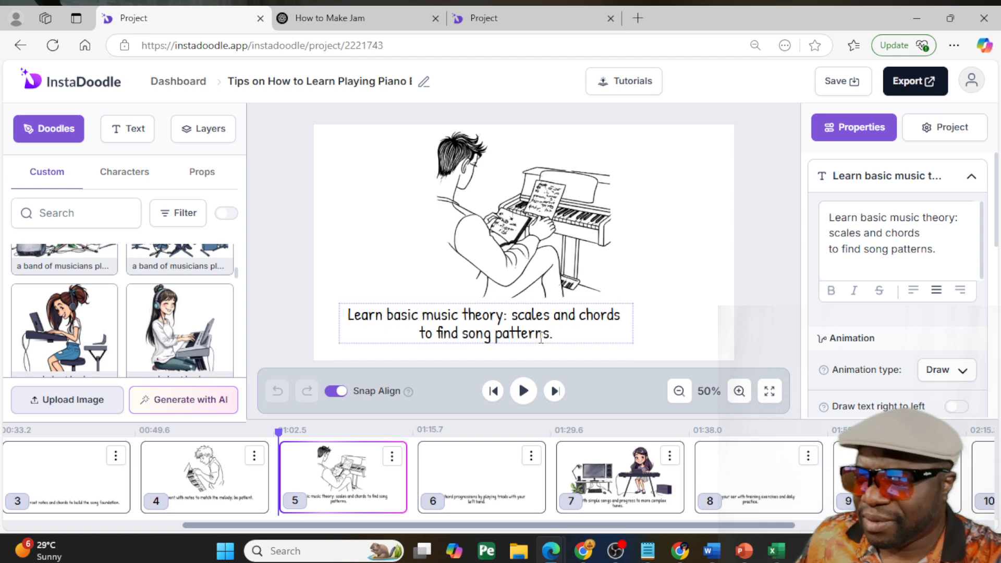
click(700, 327)
drag(531, 331, 569, 347)
Replace slide 5's drawing of the person studying at the piano with the custom image of the young lady in the blue skirt at a keyboard
click(485, 226)
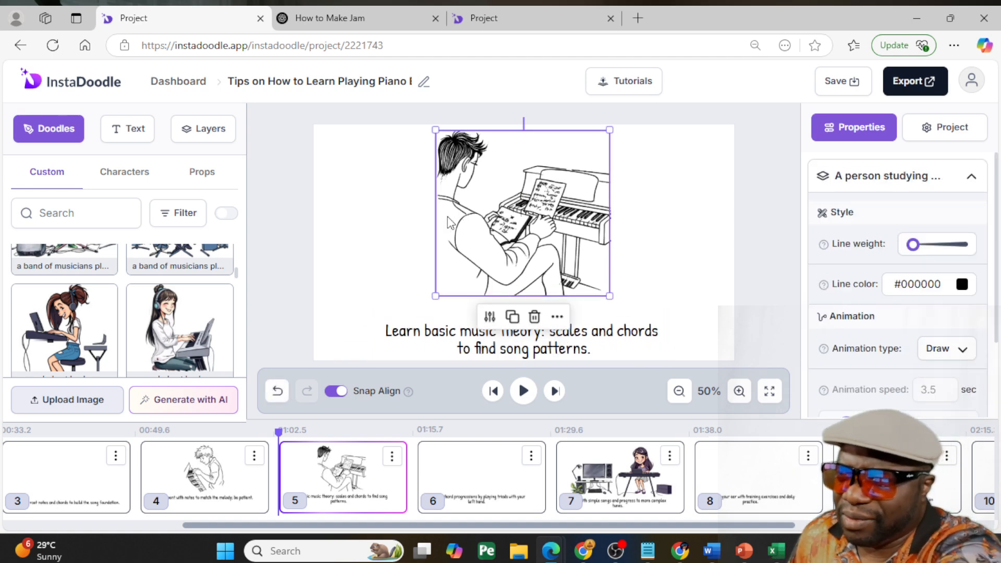
key(Delete)
mouse_move(71, 334)
mouse_down()
mouse_move(503, 268)
mouse_move(522, 257)
mouse_up()
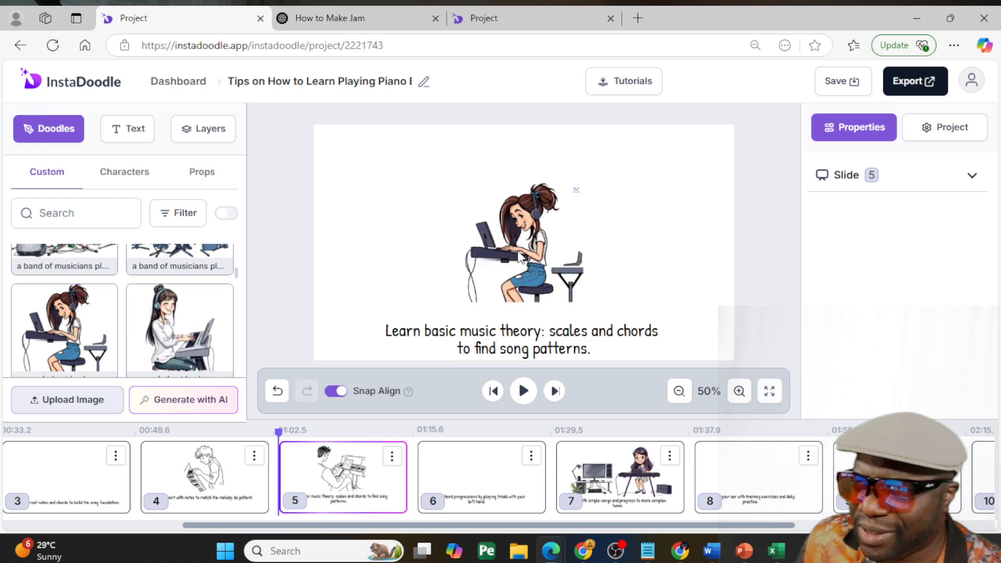
Enlarge the young lady image on slide 5 and centre it just above the caption
click(520, 225)
drag(460, 179, 397, 136)
click(531, 230)
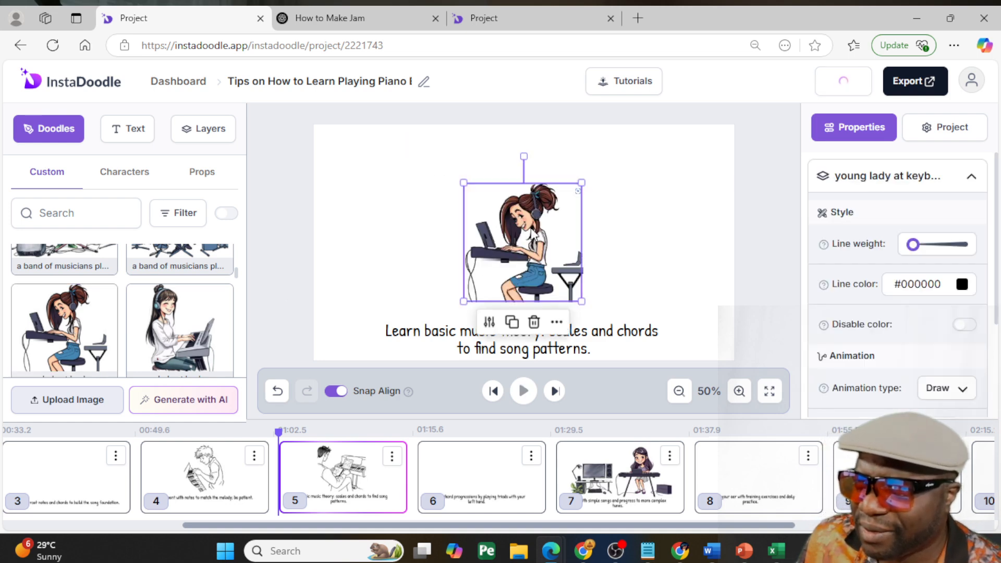
click(460, 178)
click(475, 189)
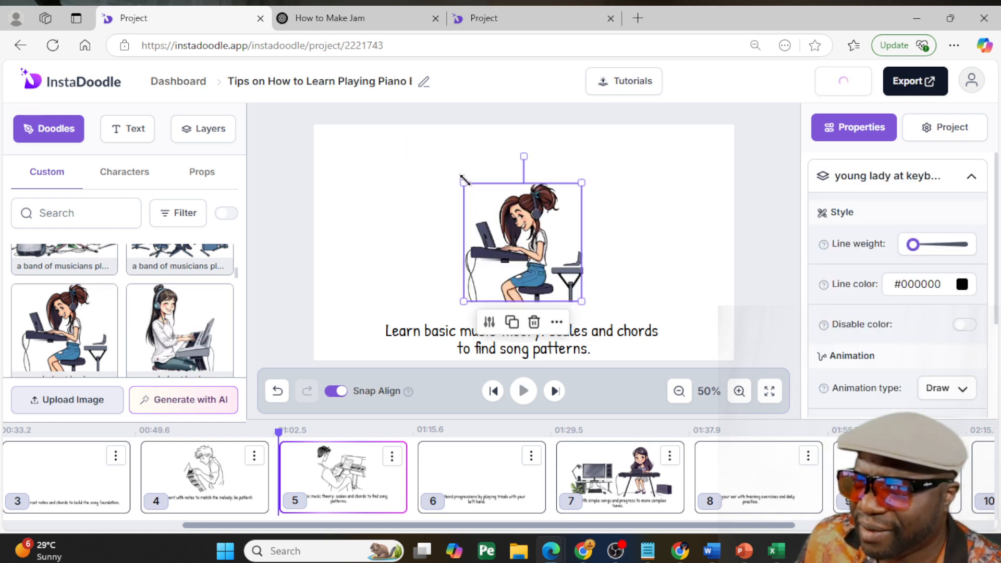
drag(464, 180, 402, 151)
mouse_move(512, 218)
mouse_down()
mouse_move(545, 235)
mouse_move(529, 230)
mouse_up()
click(296, 266)
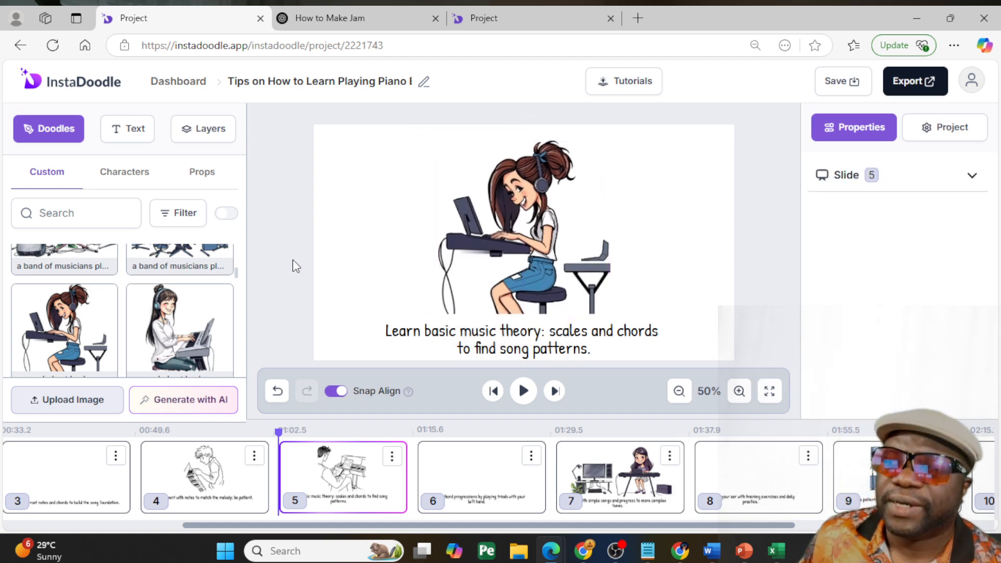
On slide 1, enlarge the band image and recentre it above the welcome caption
click(223, 469)
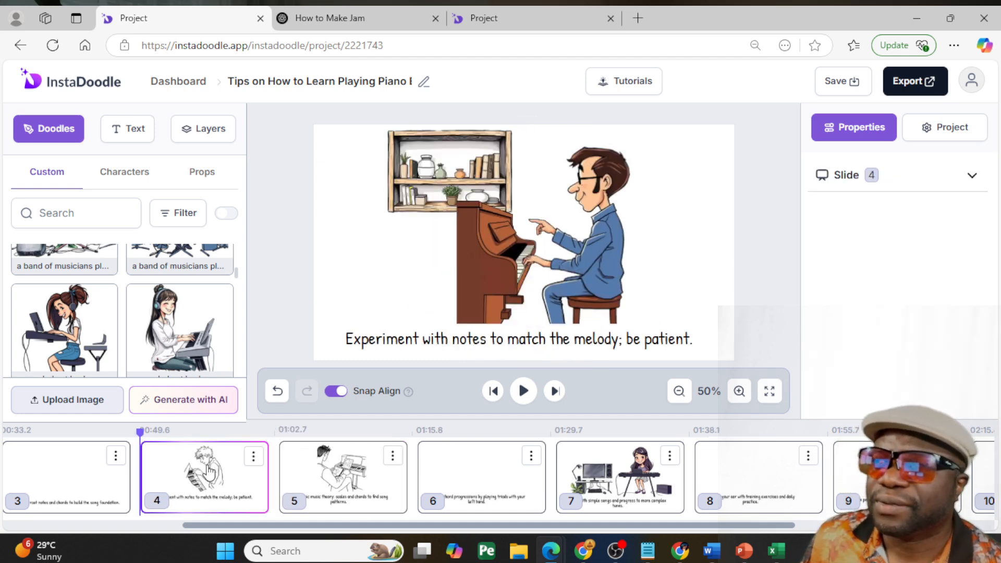
click(109, 478)
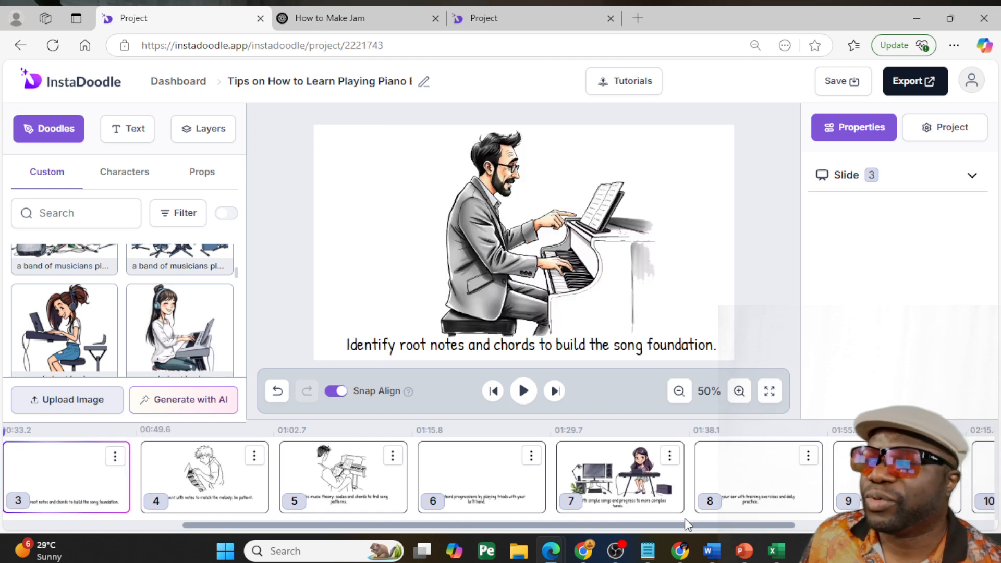
drag(683, 529, 435, 525)
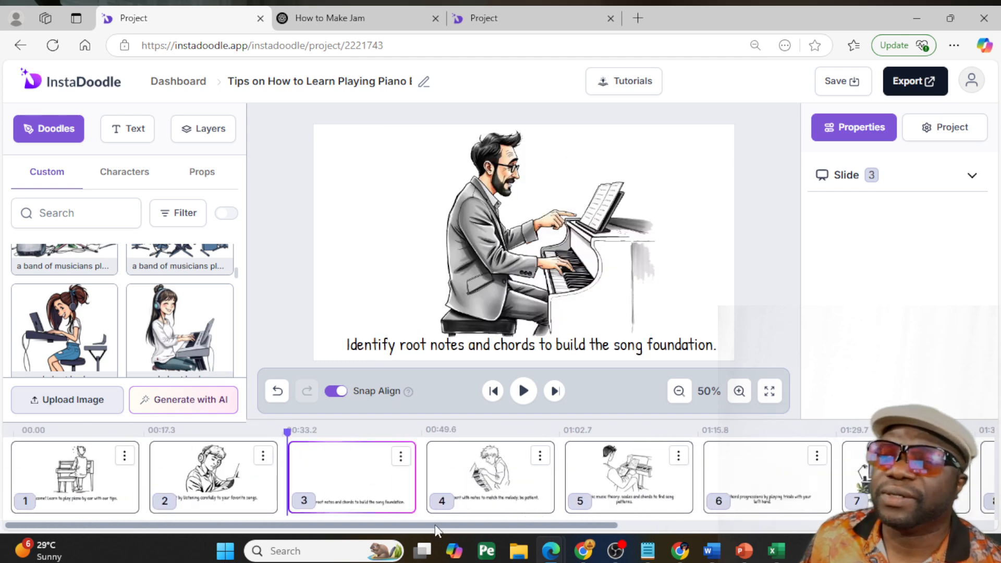
click(234, 472)
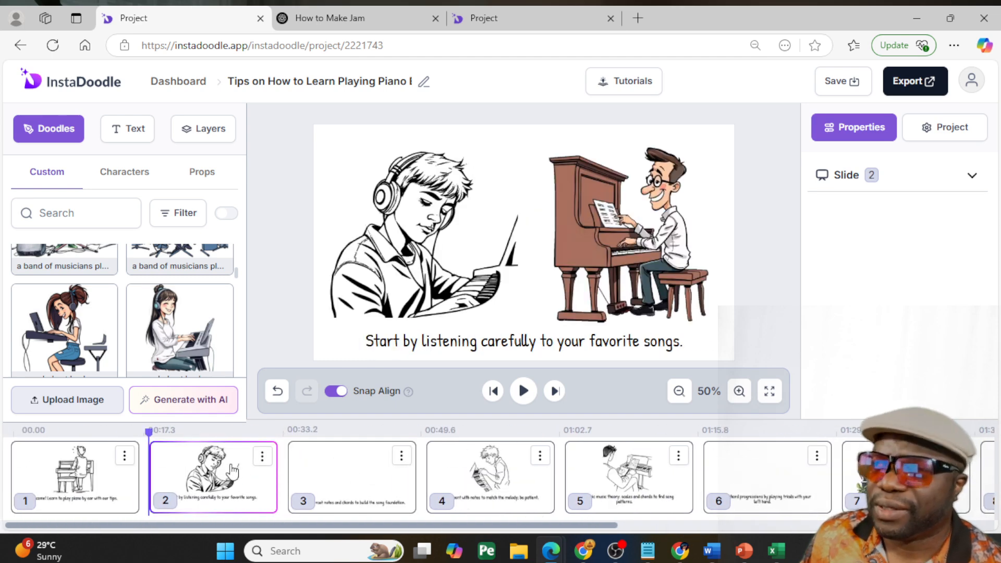
click(81, 485)
click(600, 224)
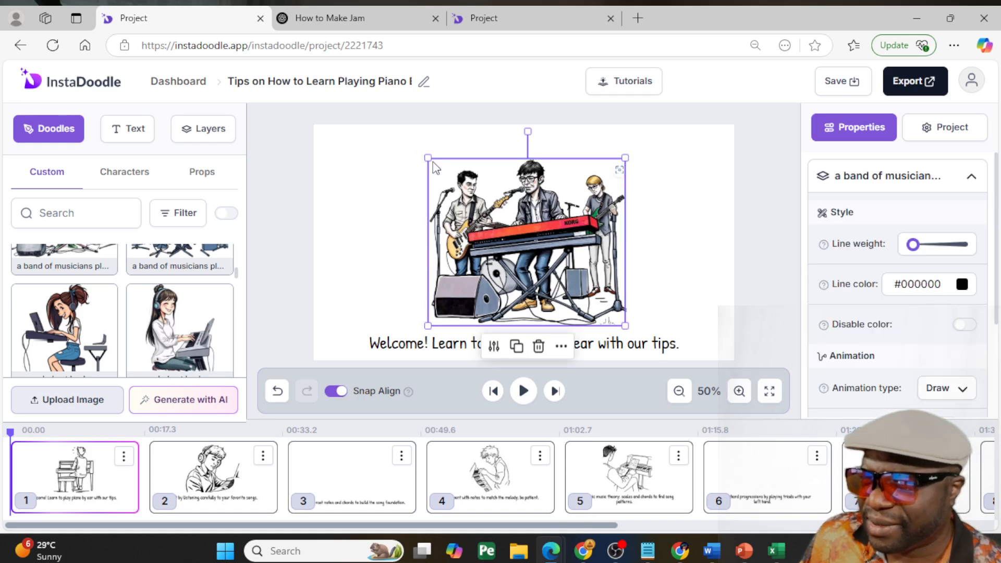
drag(423, 156, 388, 146)
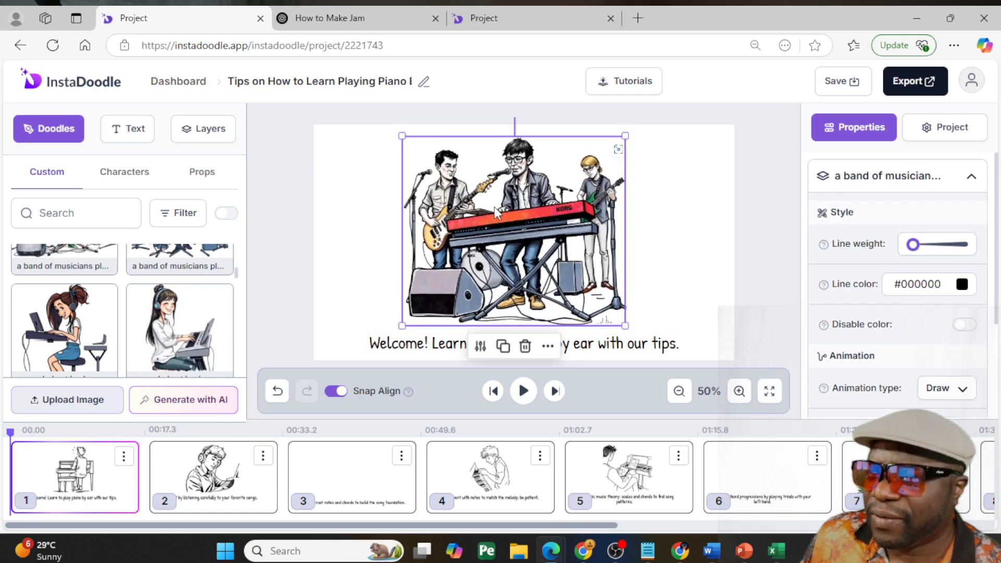
drag(493, 206, 511, 207)
Delete the black-and-white drawing of the person wearing headphones from slide 2
click(235, 482)
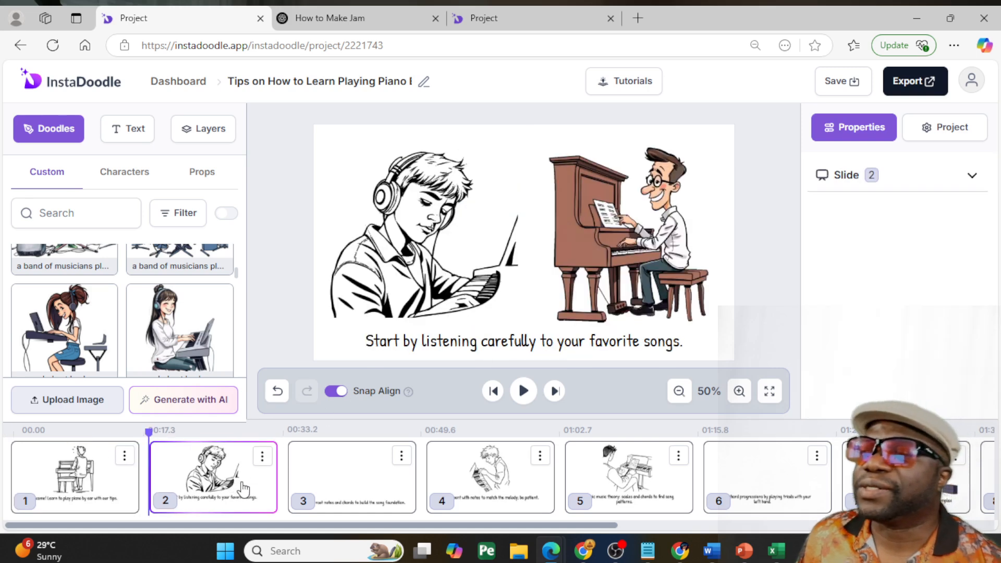
click(626, 466)
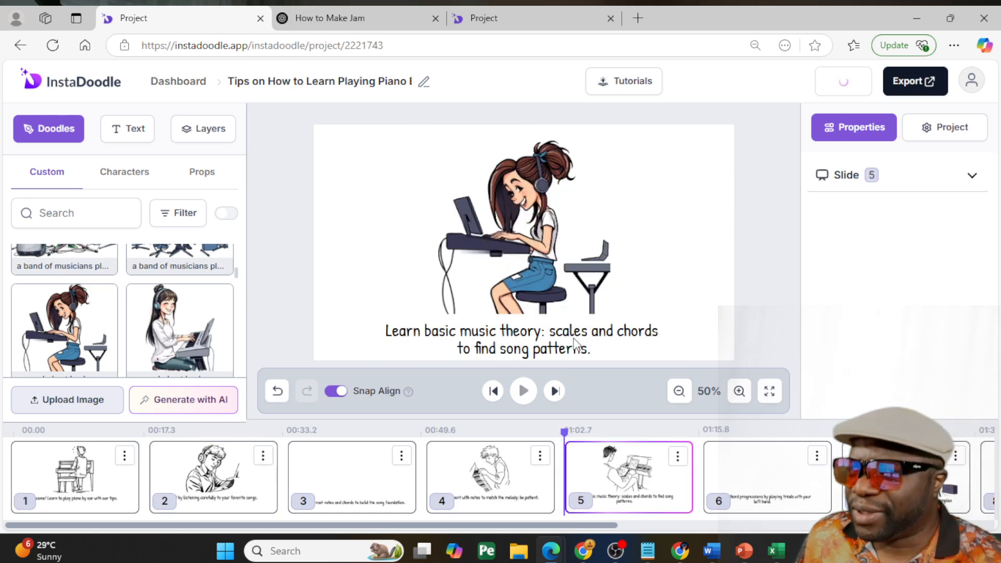
click(500, 475)
click(355, 474)
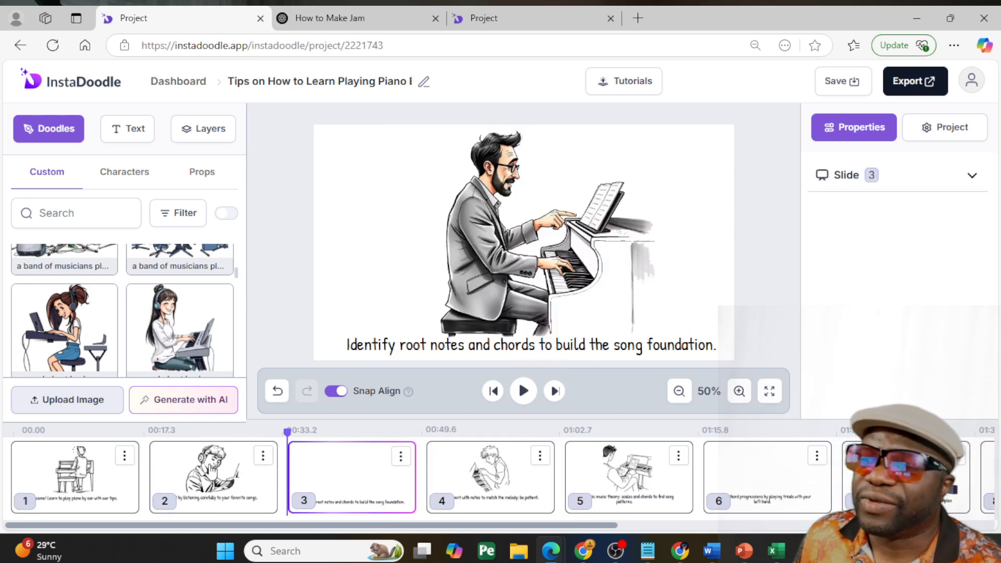
click(211, 472)
click(424, 248)
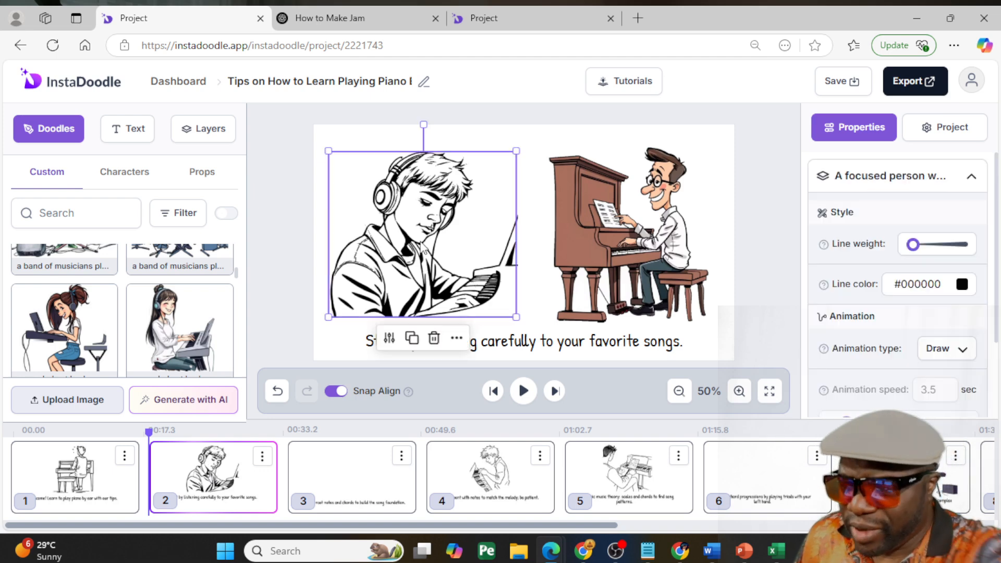
key(Delete)
Enlarge the man at the piano on slide 2 and place him on the slide's right half, just above the caption
click(594, 231)
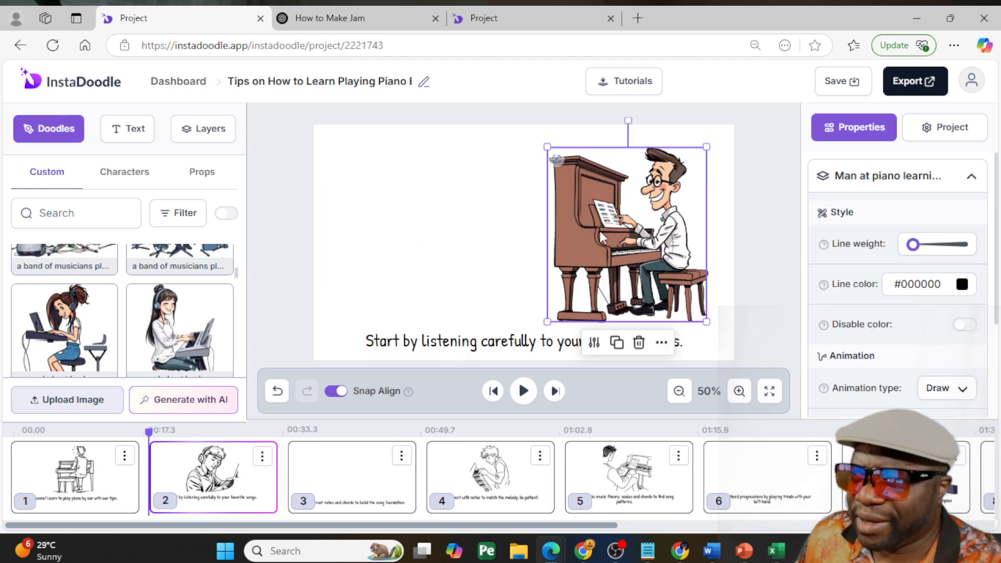
drag(600, 230, 508, 235)
drag(450, 148, 413, 125)
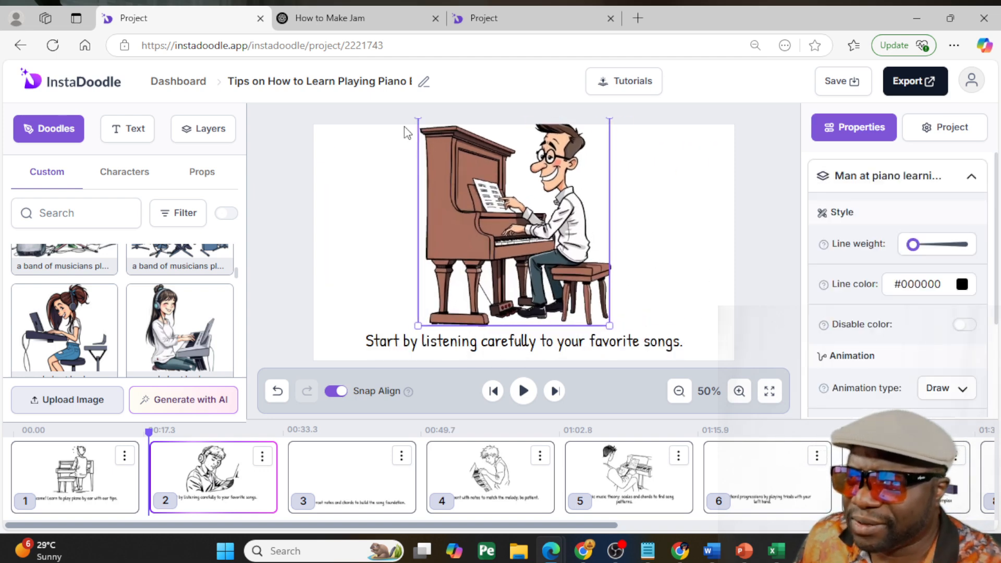
drag(478, 194, 587, 201)
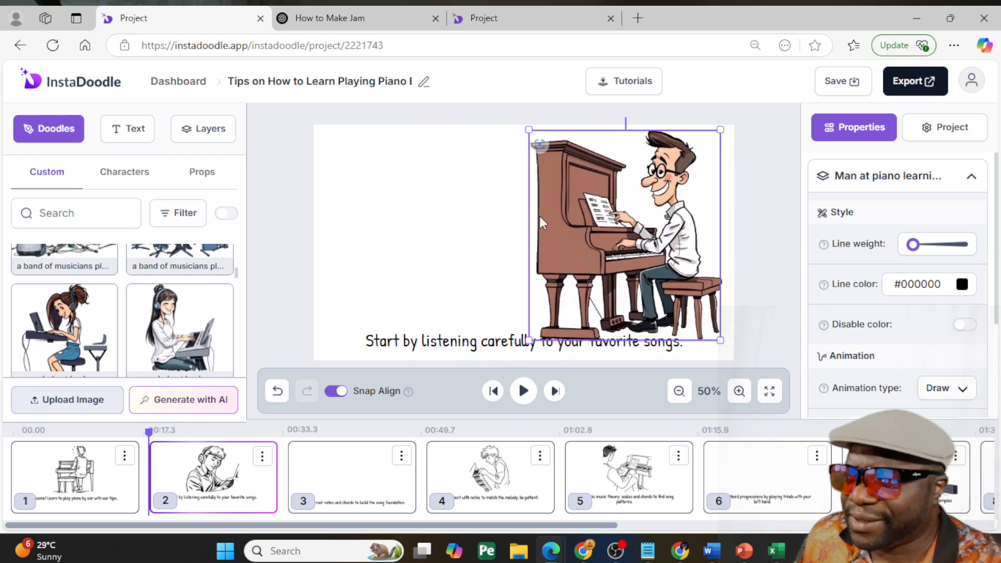
drag(530, 340, 537, 324)
drag(611, 292, 600, 292)
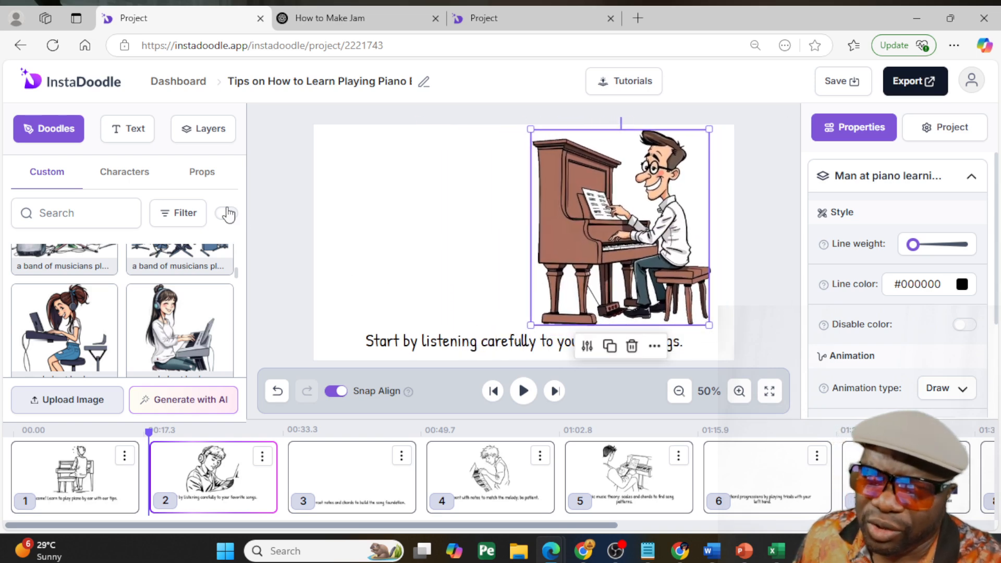
Generate Color Caricature element images with AI from the prompt "audience standing watching and clapping"
click(199, 173)
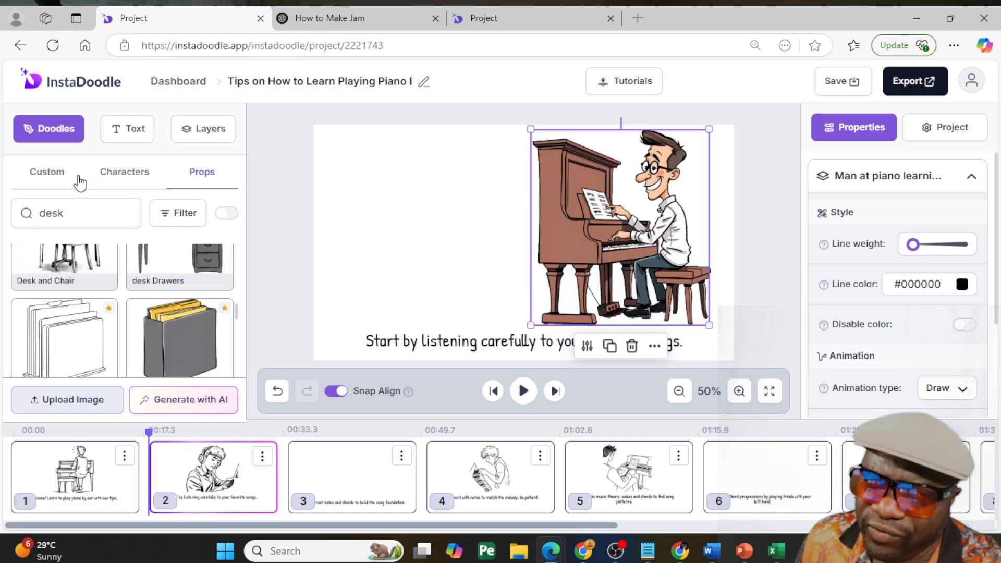
click(178, 406)
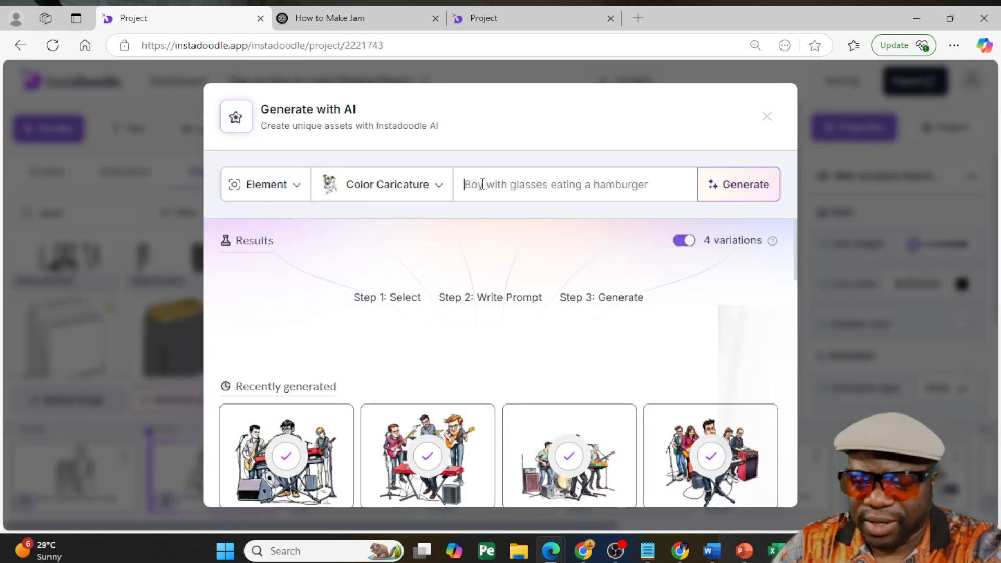
text(audience st)
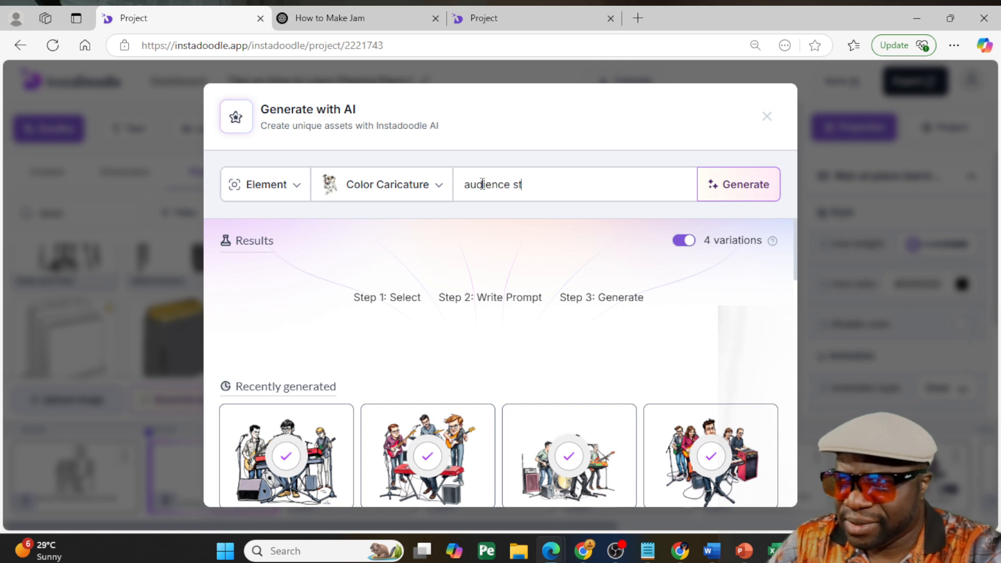
text(anding watching and clappin)
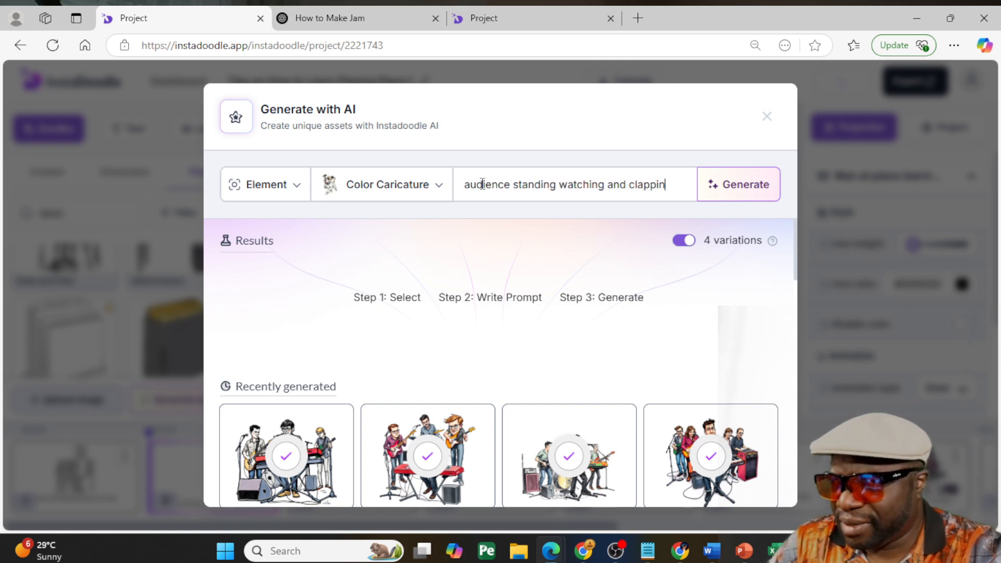
key(Return)
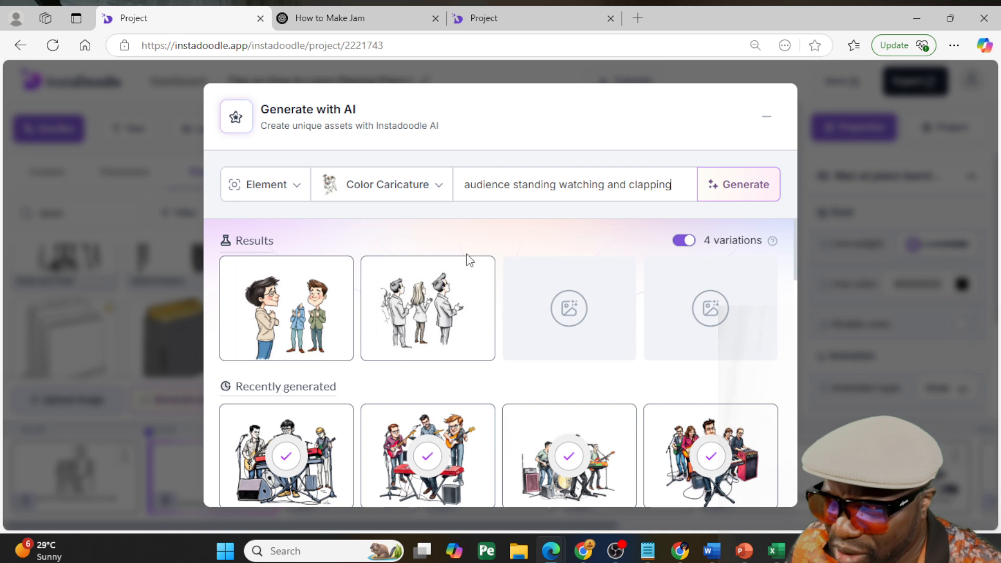
Add the second, third and fourth generated audience images to the custom doodles and close the AI generator
mouse_move(308, 300)
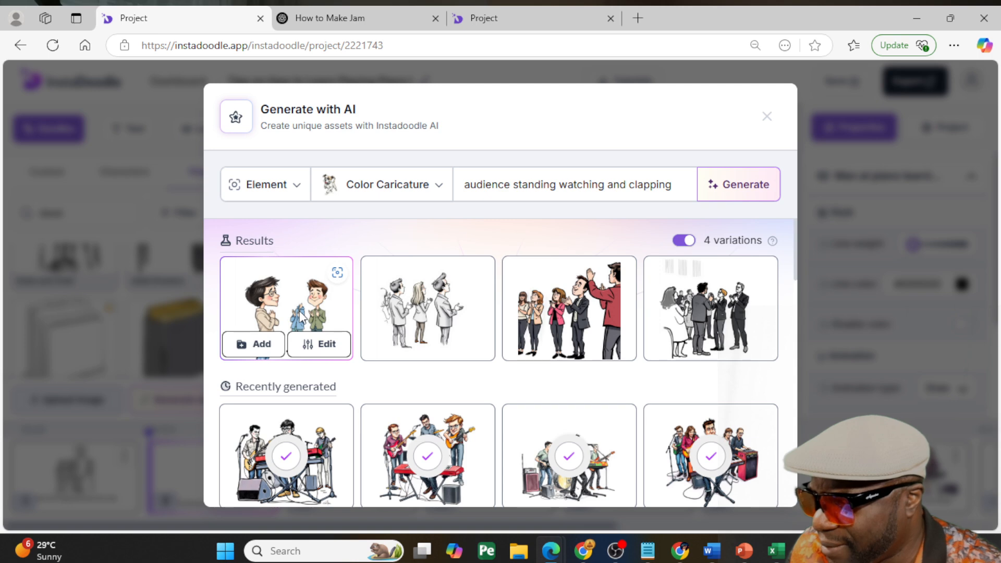
mouse_move(730, 310)
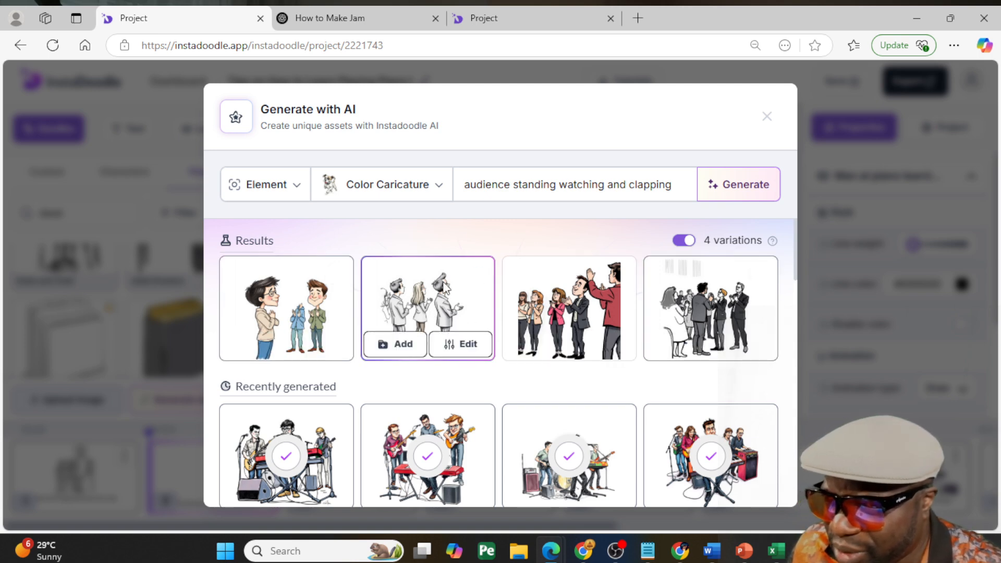
click(396, 343)
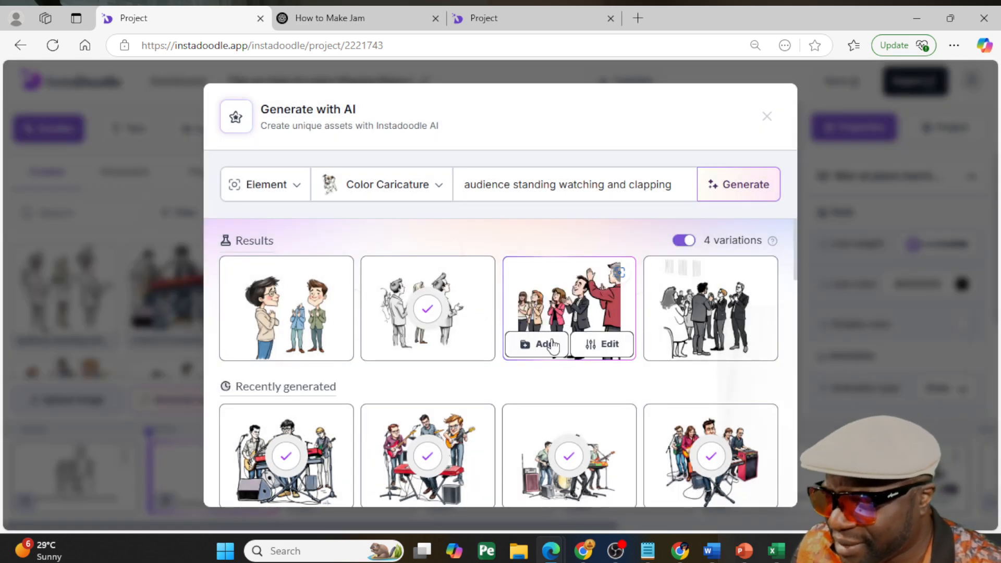
click(535, 339)
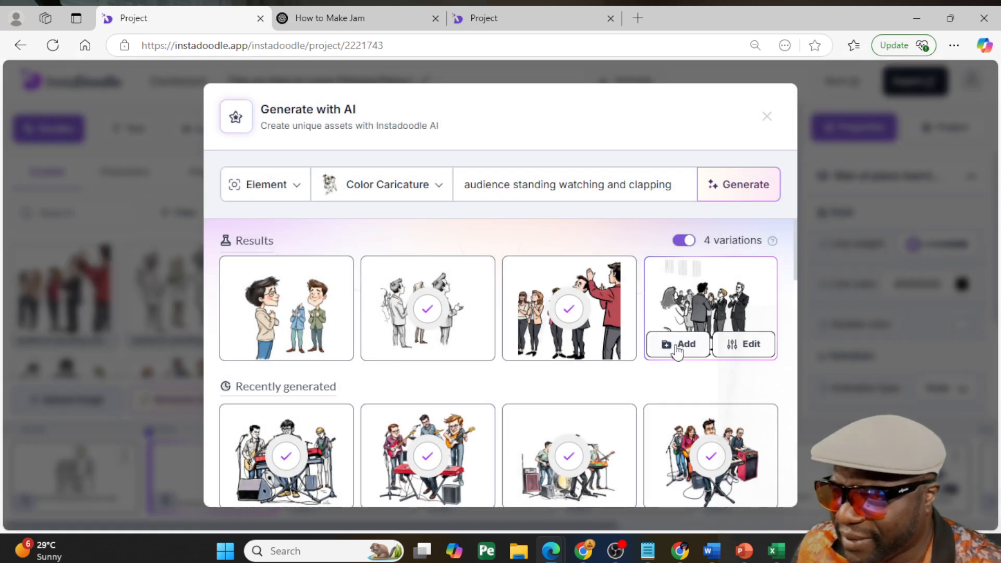
click(675, 346)
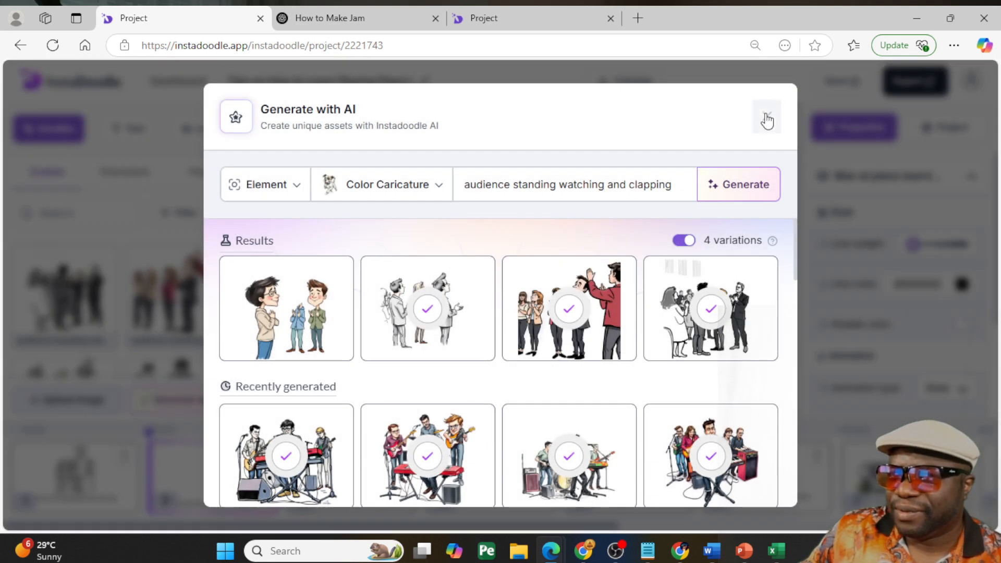
click(766, 115)
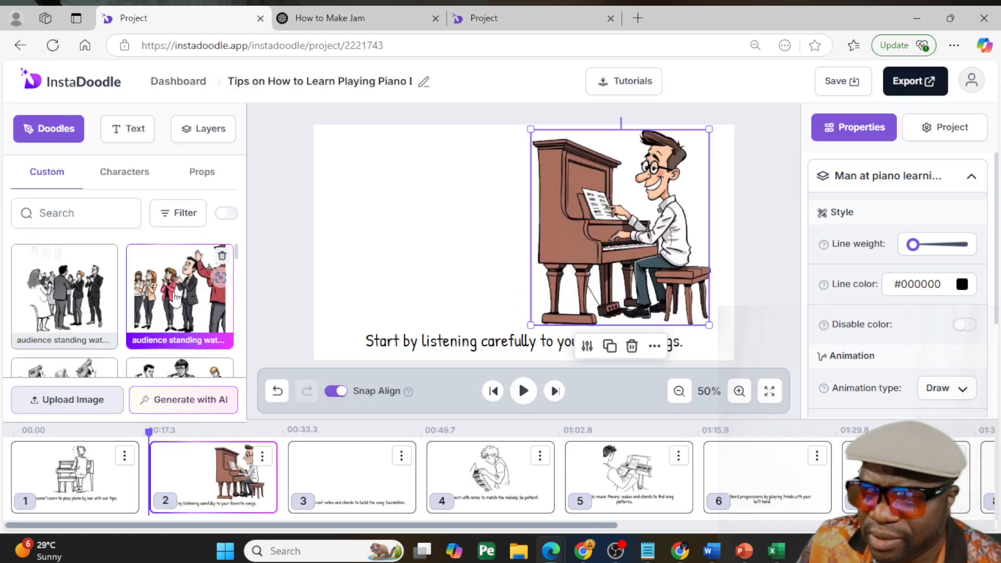
Try the colour image of the clapping audience on slide 2, enlarged and placed just beside the piano
mouse_move(176, 293)
mouse_down()
mouse_move(358, 259)
mouse_move(447, 257)
mouse_move(408, 281)
mouse_up()
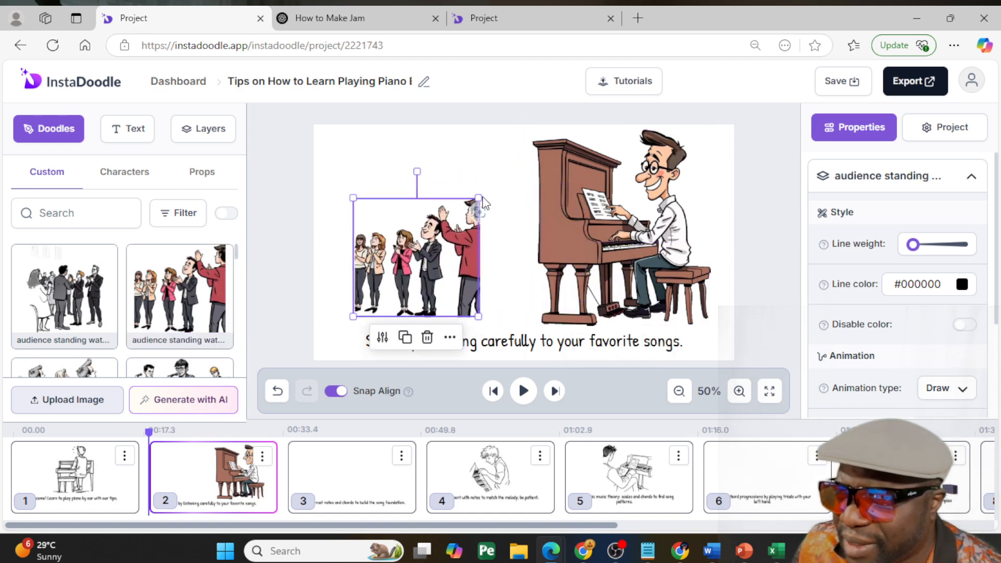
mouse_move(477, 198)
mouse_down()
mouse_move(551, 164)
mouse_move(429, 156)
mouse_up()
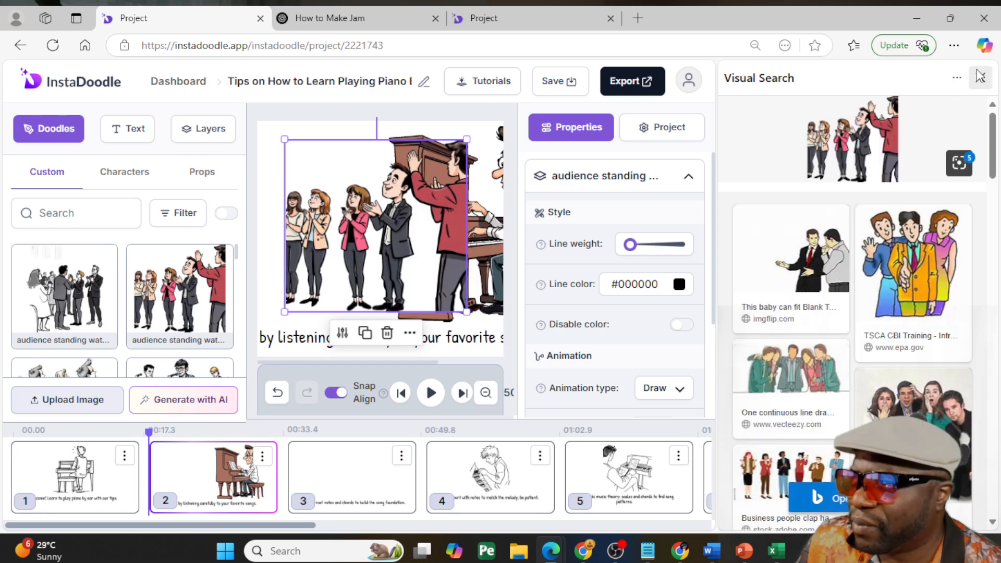
click(979, 79)
drag(398, 211, 360, 220)
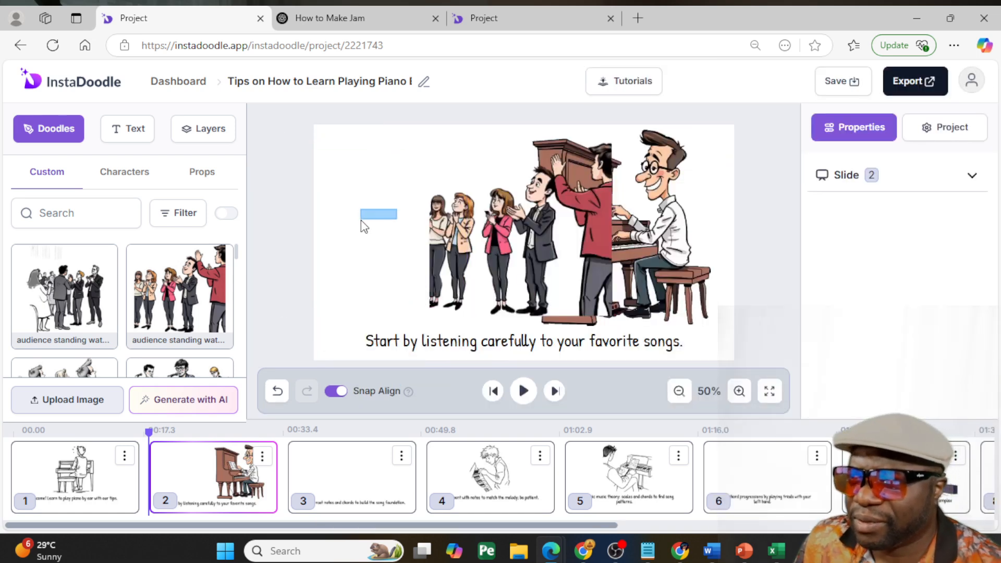
click(510, 240)
drag(509, 244, 425, 250)
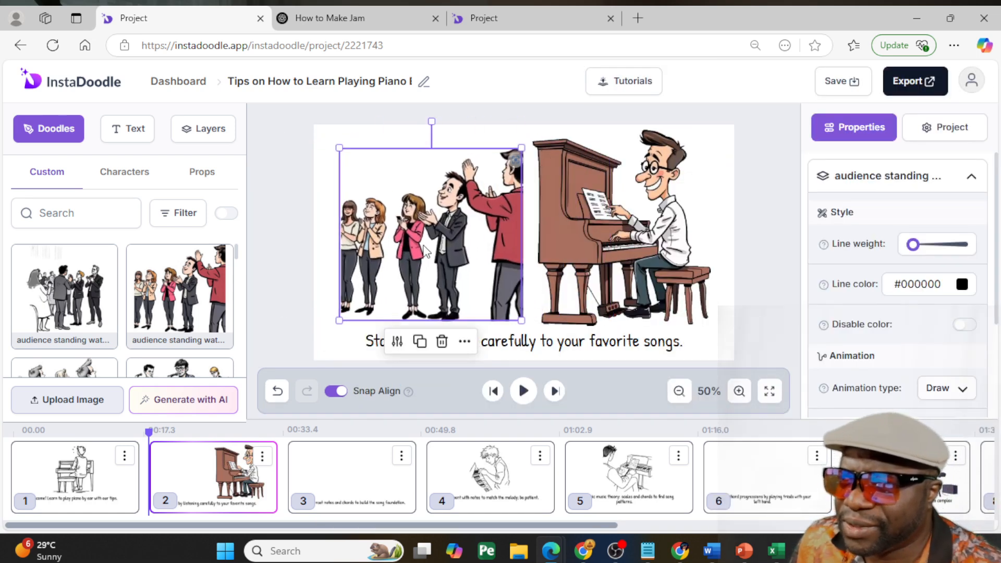
Try the audience image flipped horizontally against the slide's left edge, and remove it from slide 2
right_click(437, 237)
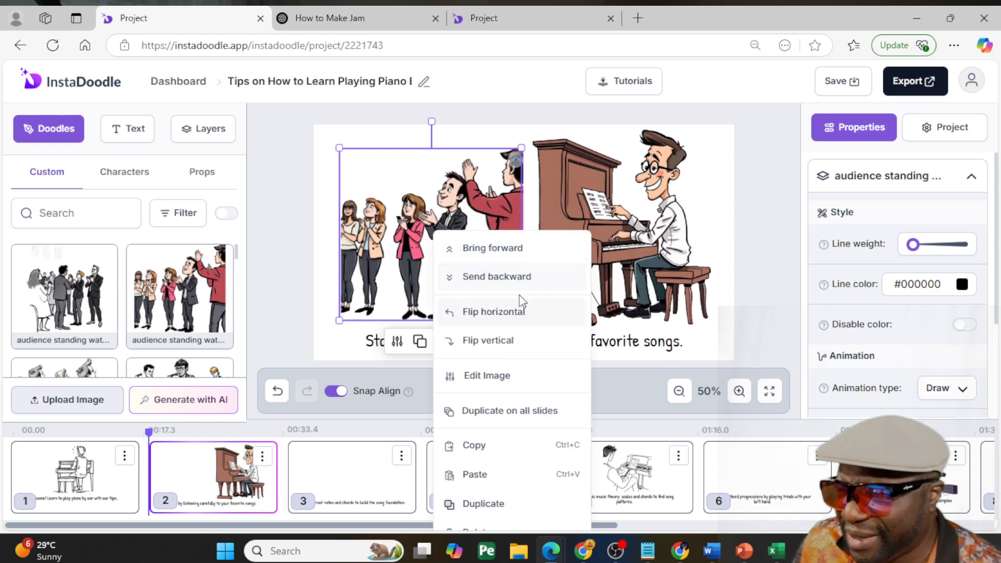
click(512, 311)
drag(471, 265, 444, 273)
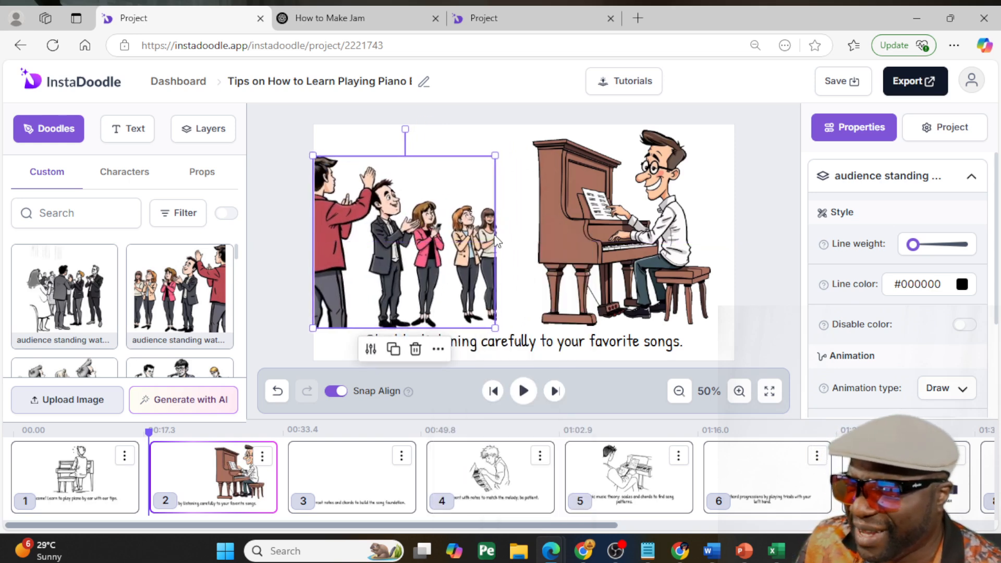
click(510, 225)
click(488, 256)
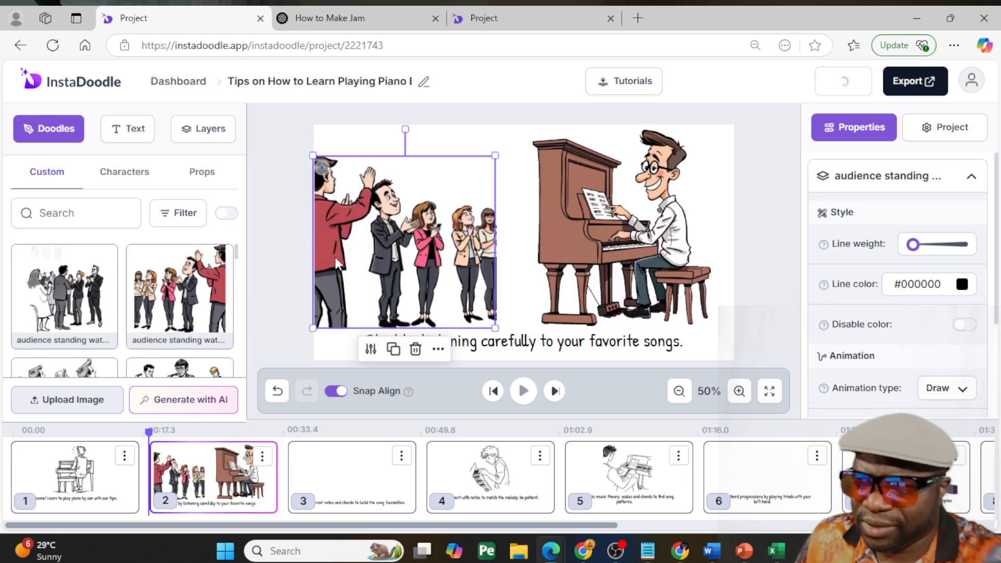
key(Delete)
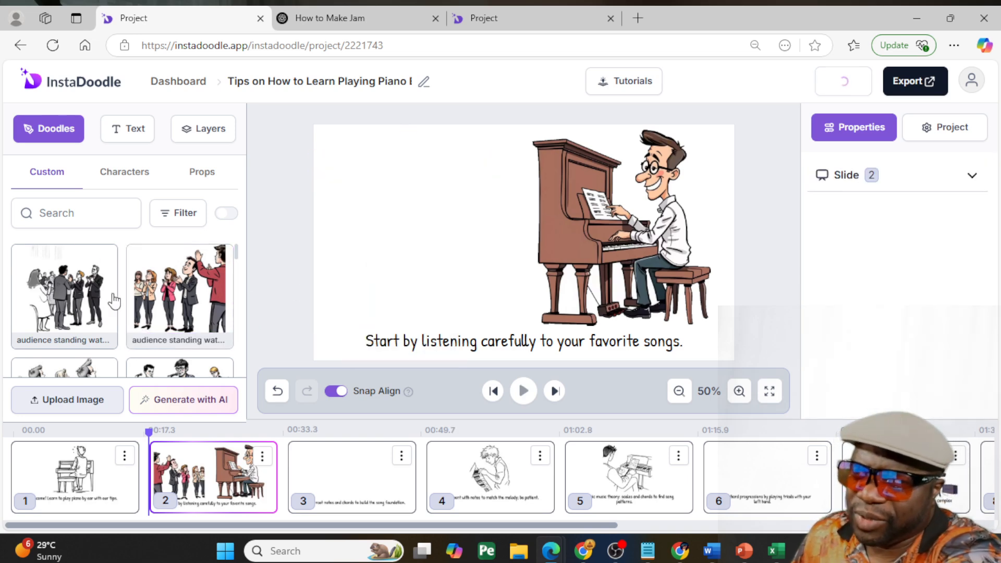
Add the black-and-white audience image to slide 2 and enlarge it to fill the left half, facing the pianist
drag(494, 252, 364, 255)
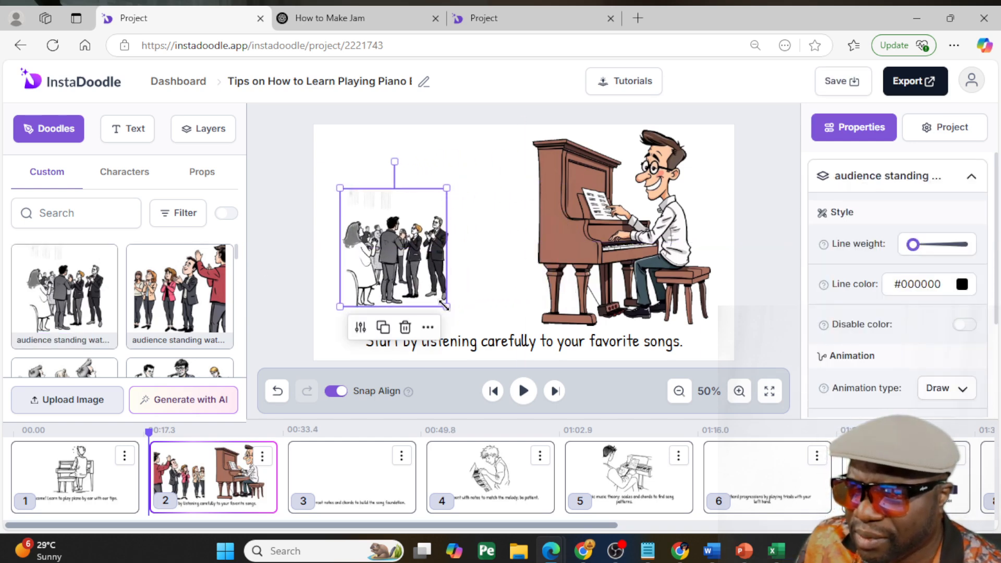
drag(444, 305, 493, 358)
mouse_move(443, 271)
mouse_down()
mouse_move(427, 234)
mouse_move(396, 227)
mouse_up()
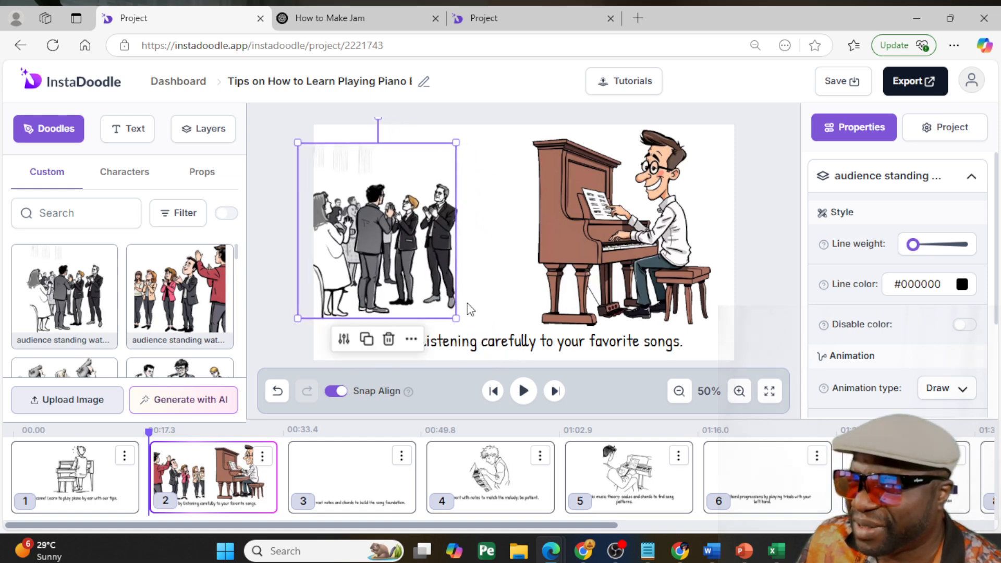
drag(455, 318, 480, 342)
drag(431, 279, 426, 266)
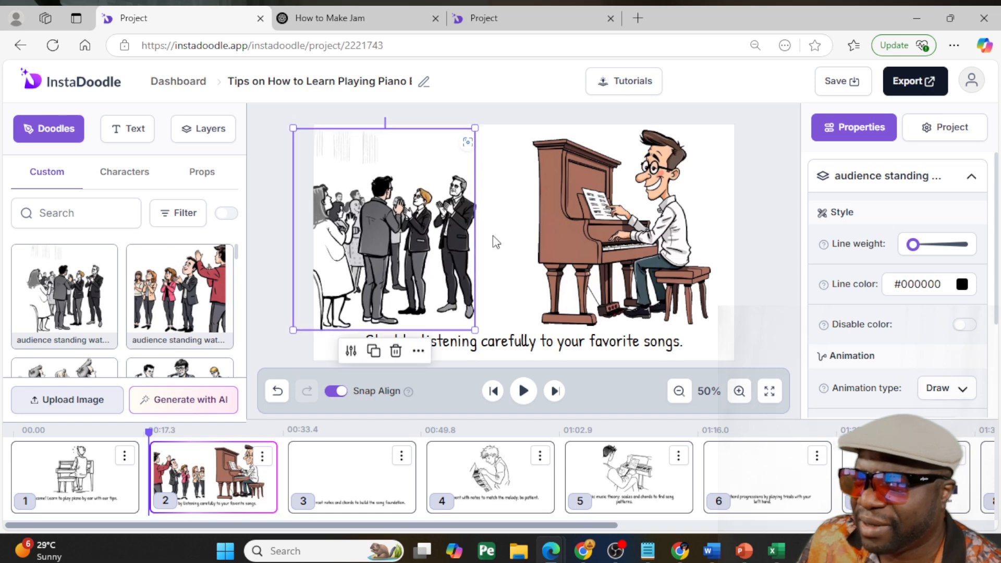
click(762, 225)
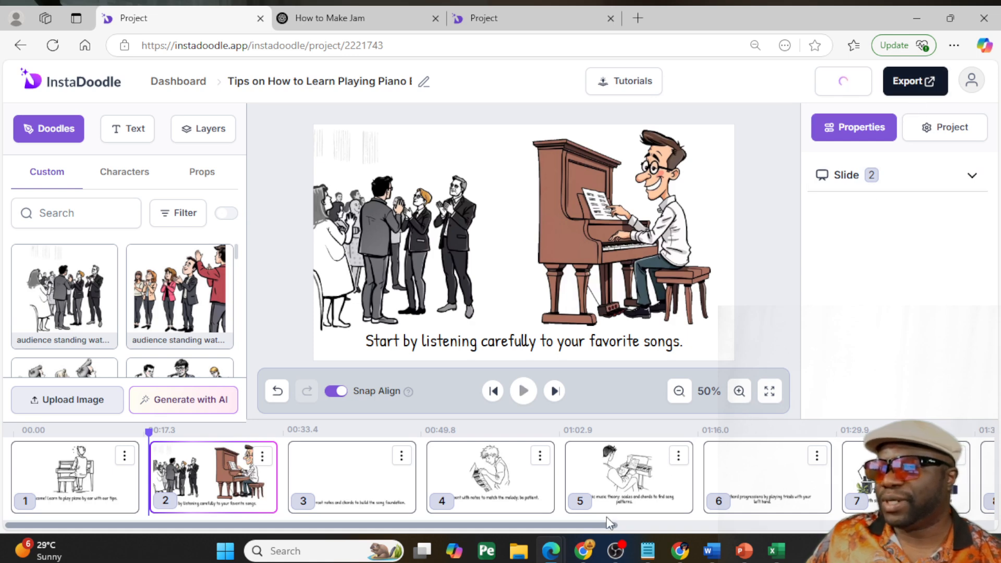
Check the closing slide 10 and view the options for adding a slide after it
drag(600, 524, 987, 522)
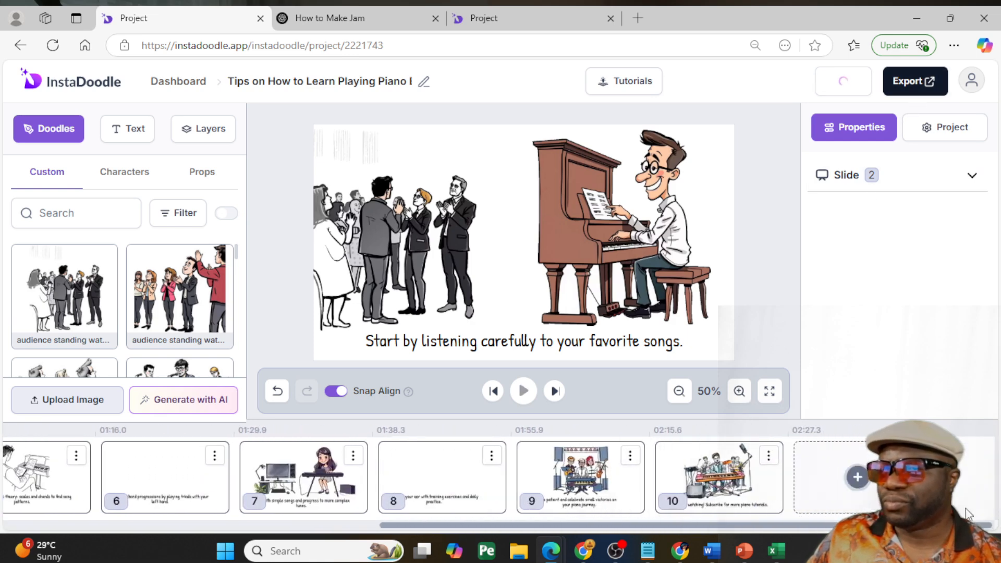
click(738, 477)
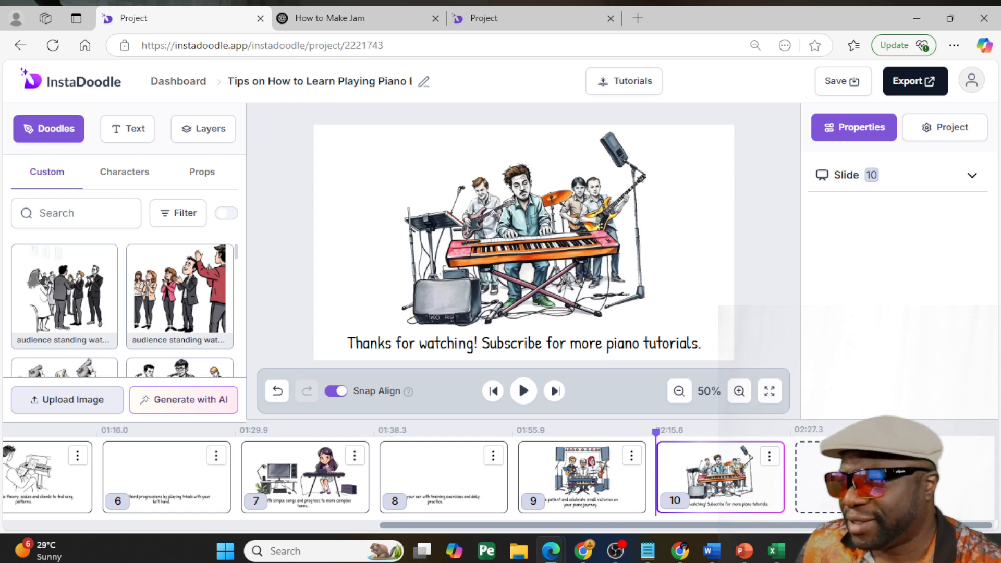
click(859, 477)
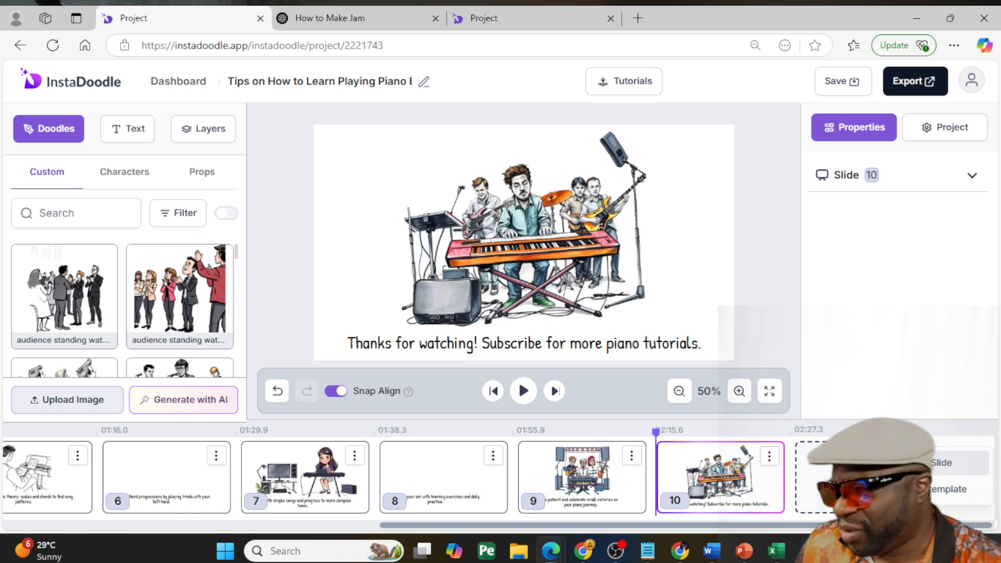
click(786, 277)
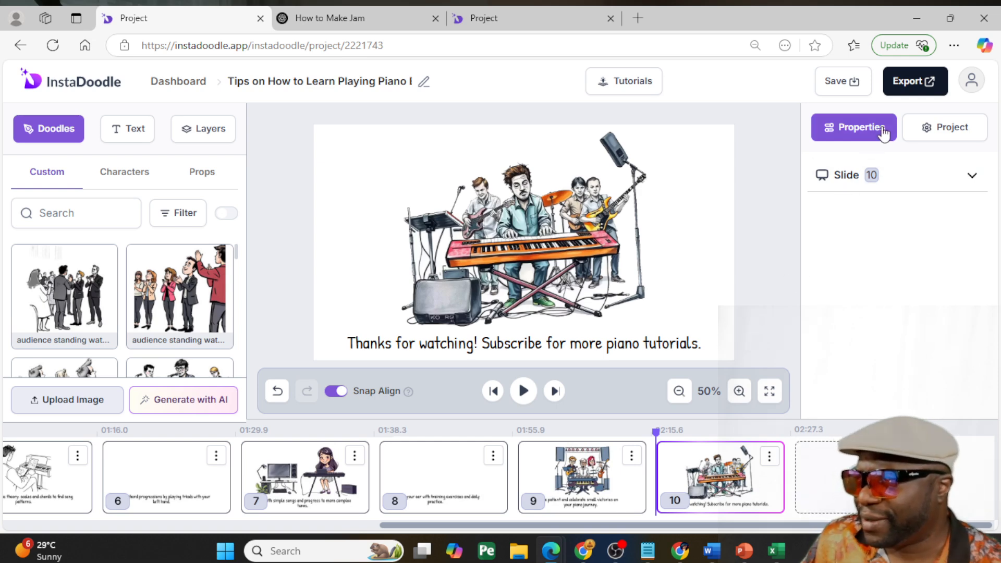
Render the video for export at 720p
click(933, 83)
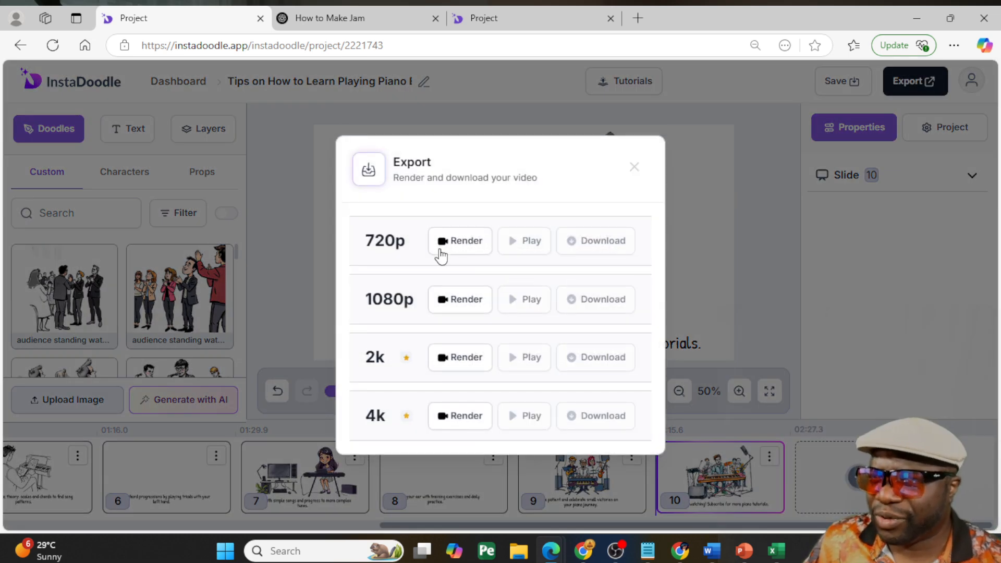
click(467, 245)
click(501, 366)
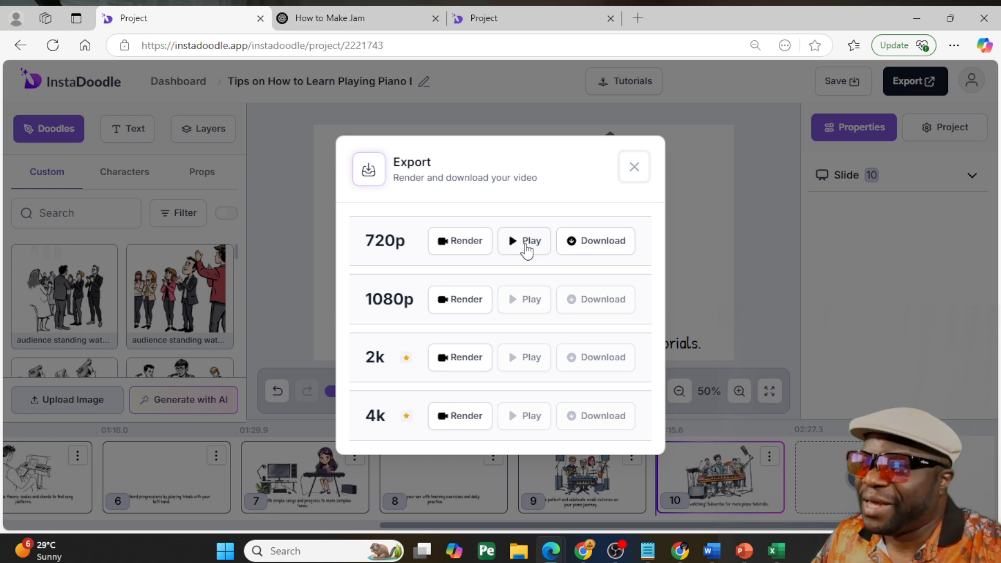
Play the rendered 720p video in full screen
click(527, 243)
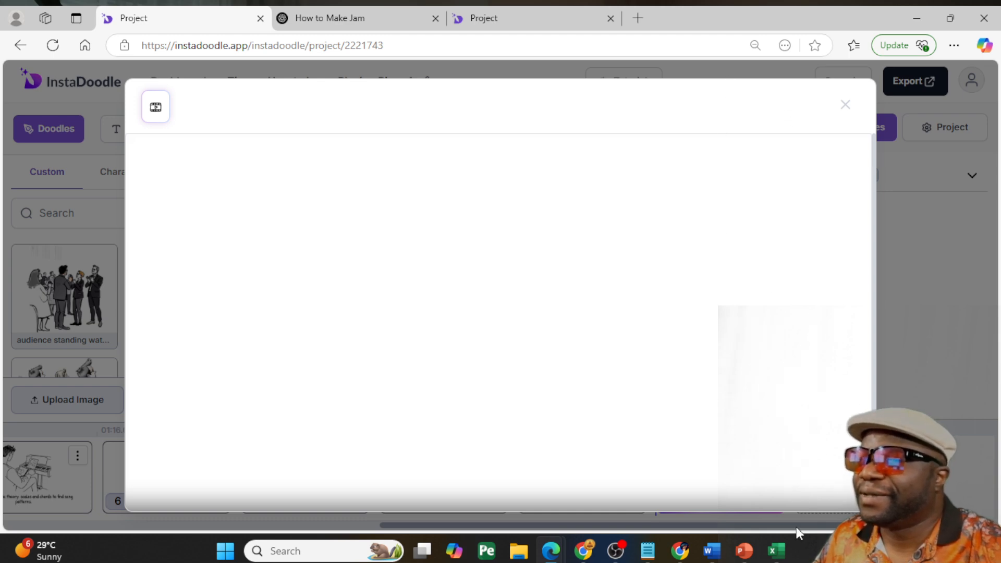
click(825, 480)
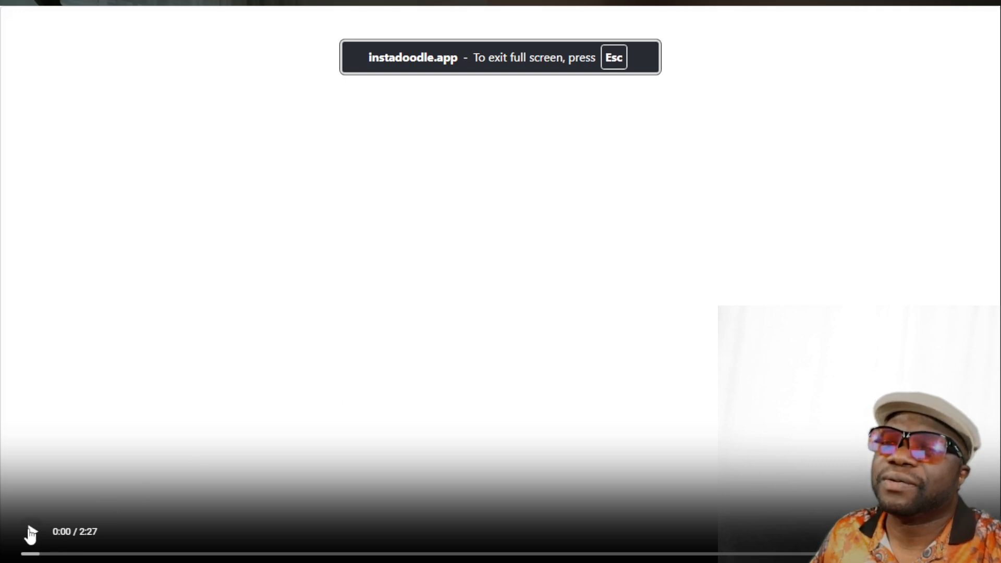
click(33, 531)
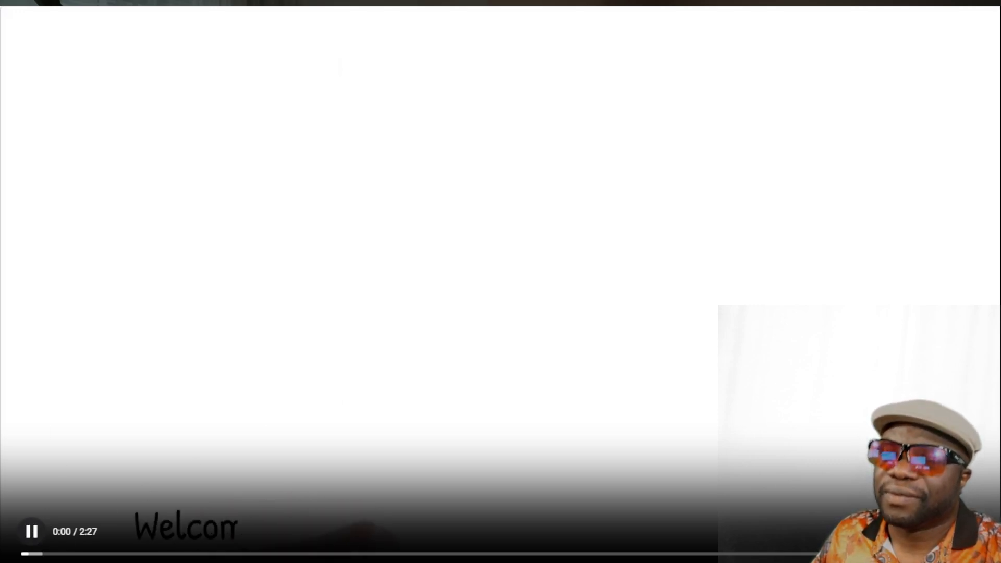